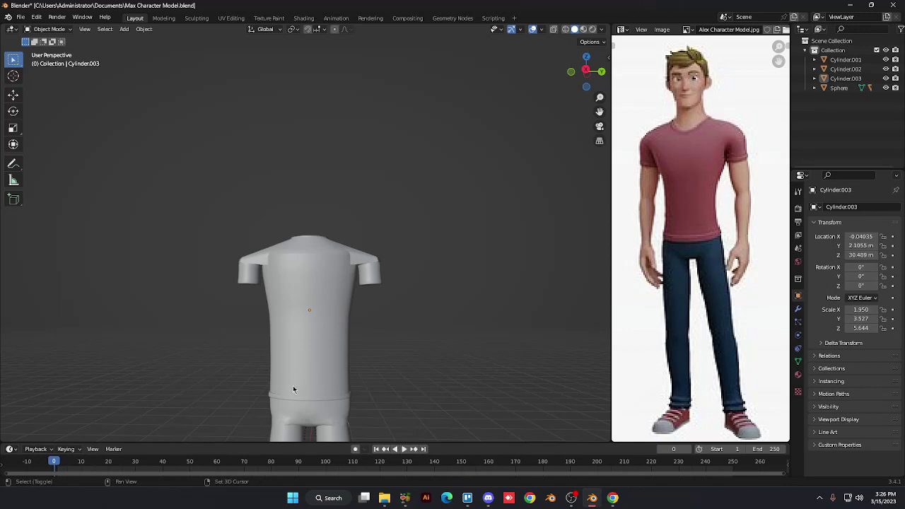
middle_click_drag(293, 386, 311, 187, "shift")
middle_click_drag(310, 241, 299, 372, "shift")
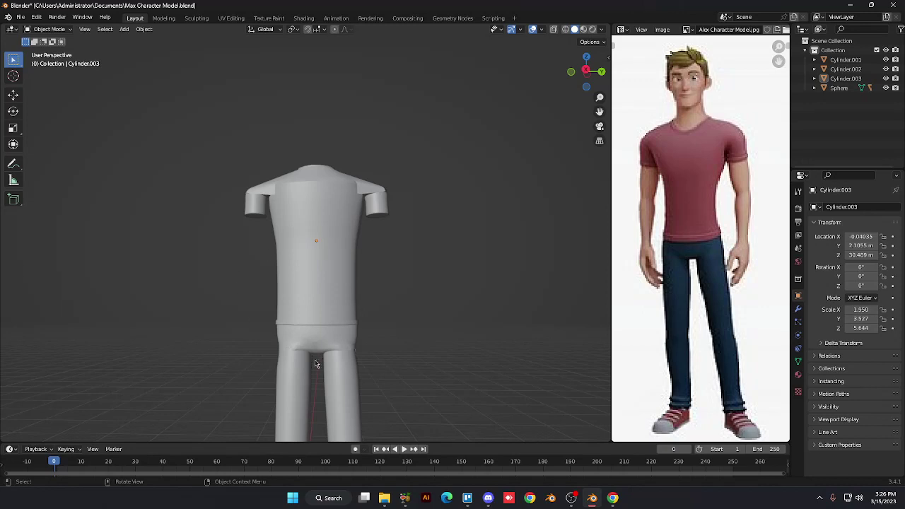
scroll(311, 364, "down", 4)
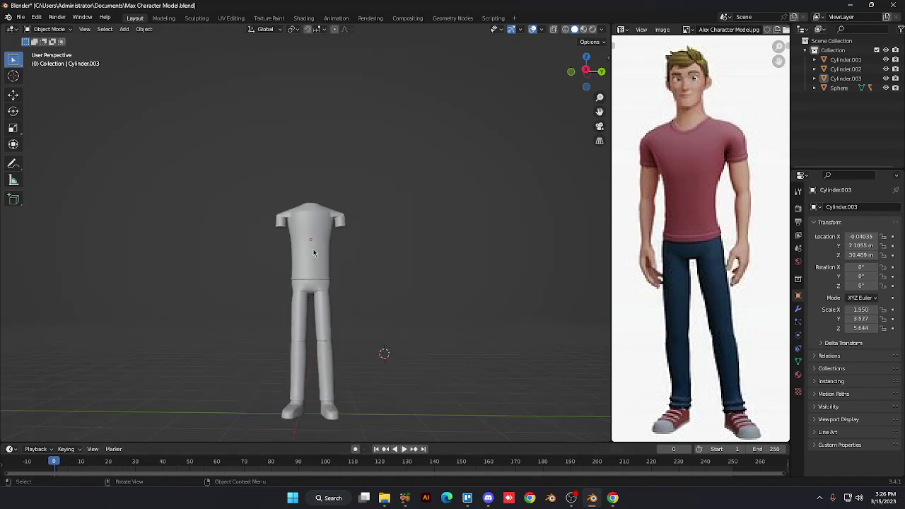
scroll(310, 261, "up", 3)
scroll(308, 264, "up", 2)
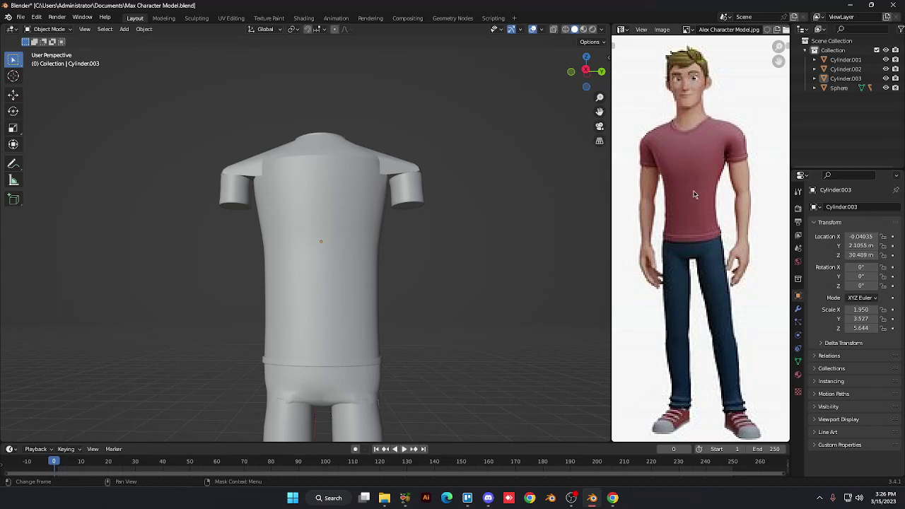
Inset the open-end cap faces of both shirt sleeves by about 0.05 m in Edit Mode
left_click(414, 203)
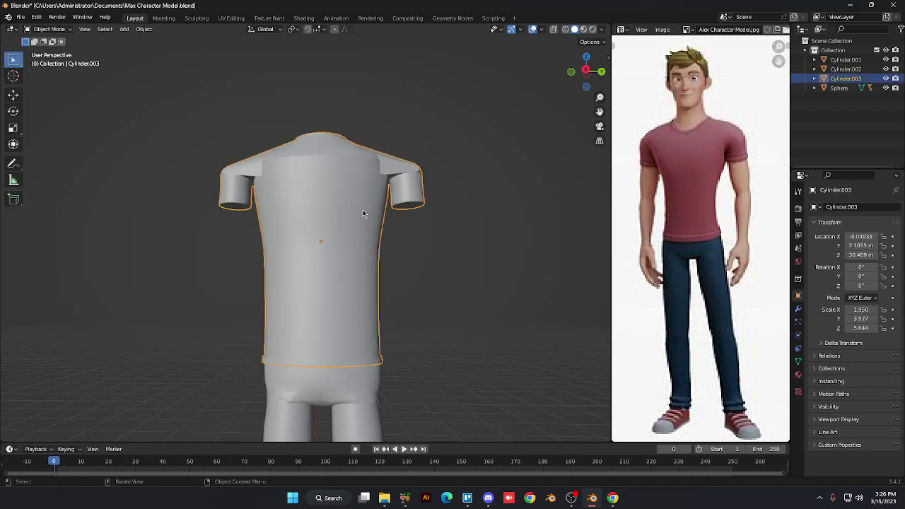
key("Tab")
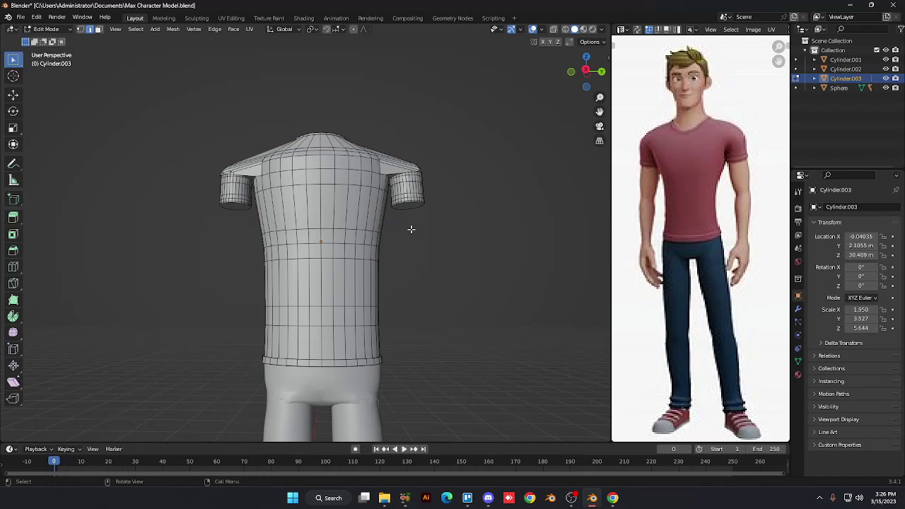
middle_click_drag(411, 229, 411, 229)
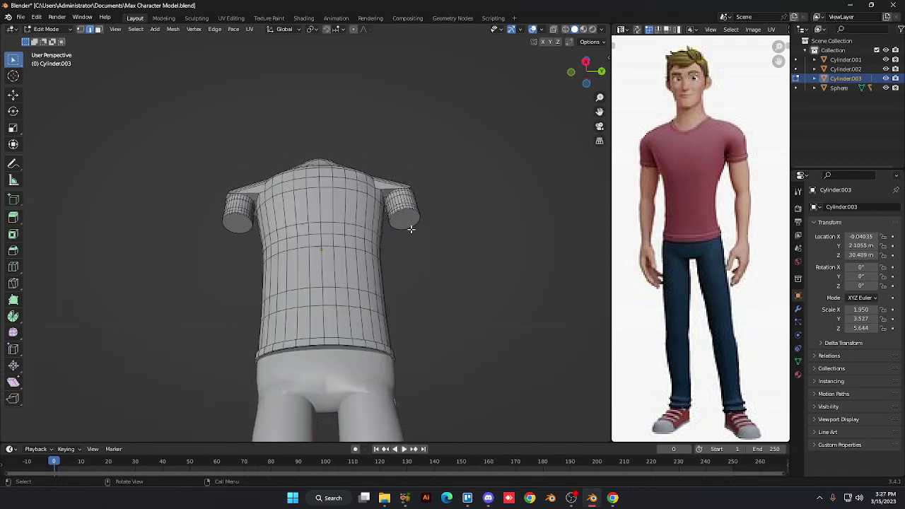
scroll(410, 229, "up", 3)
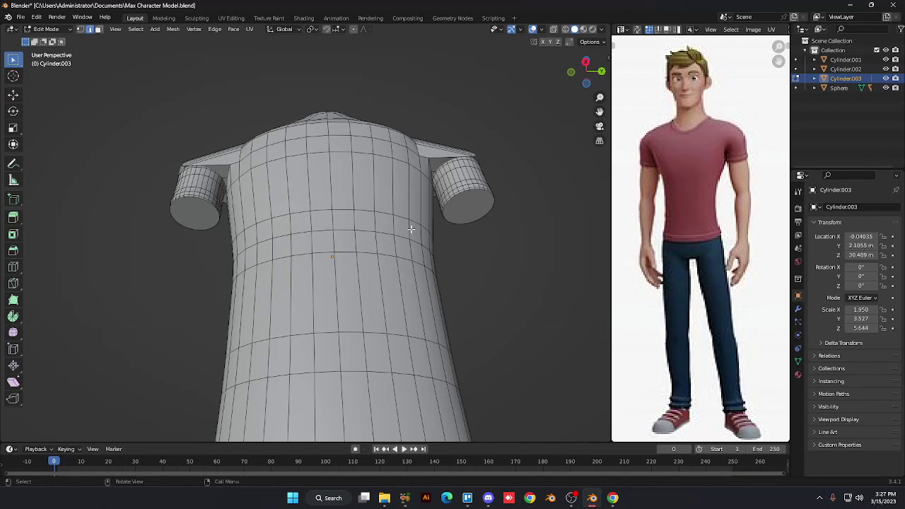
scroll(411, 229, "up", 2)
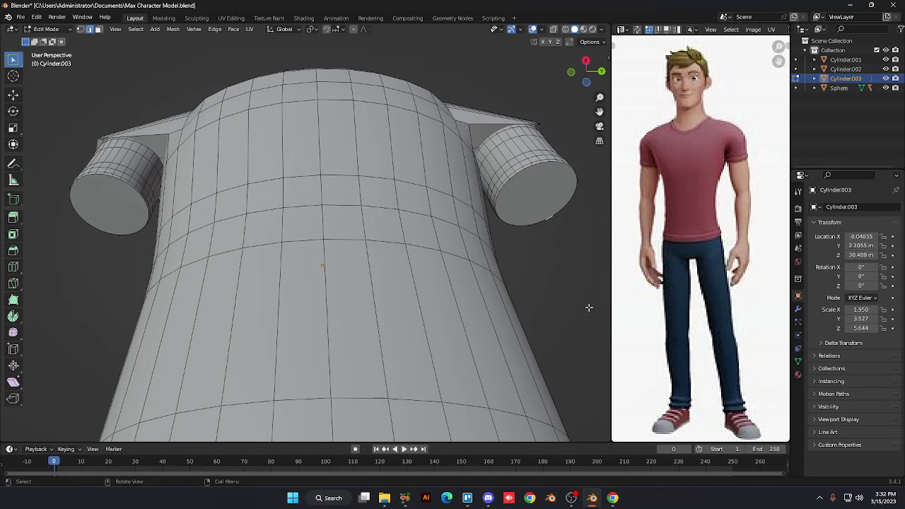
key("3")
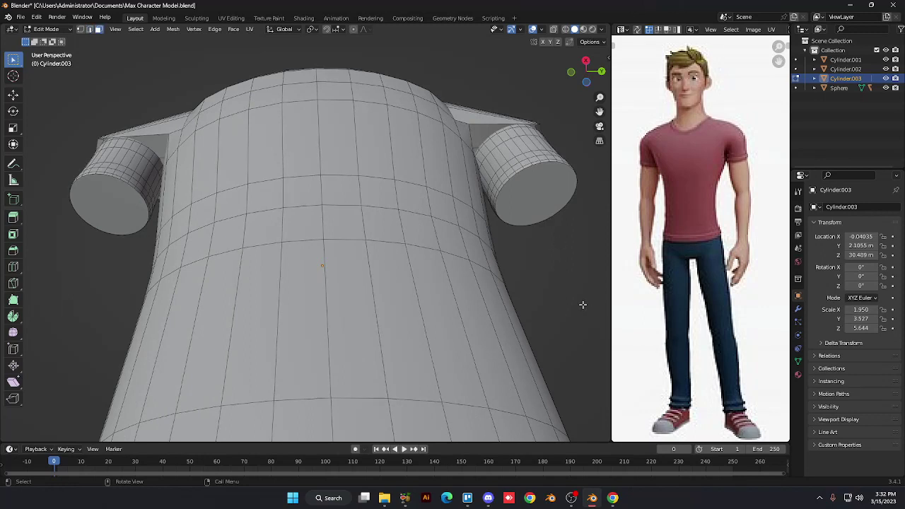
left_click(536, 223)
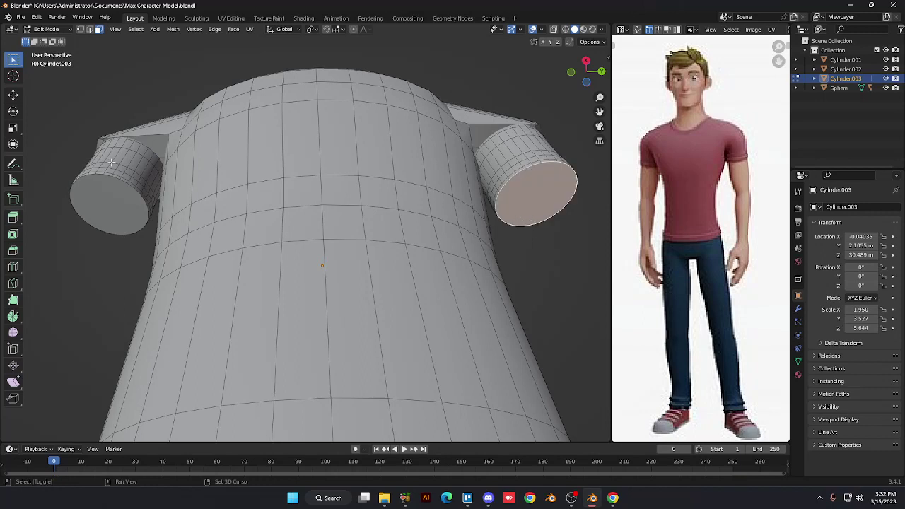
left_click(111, 191, "shift")
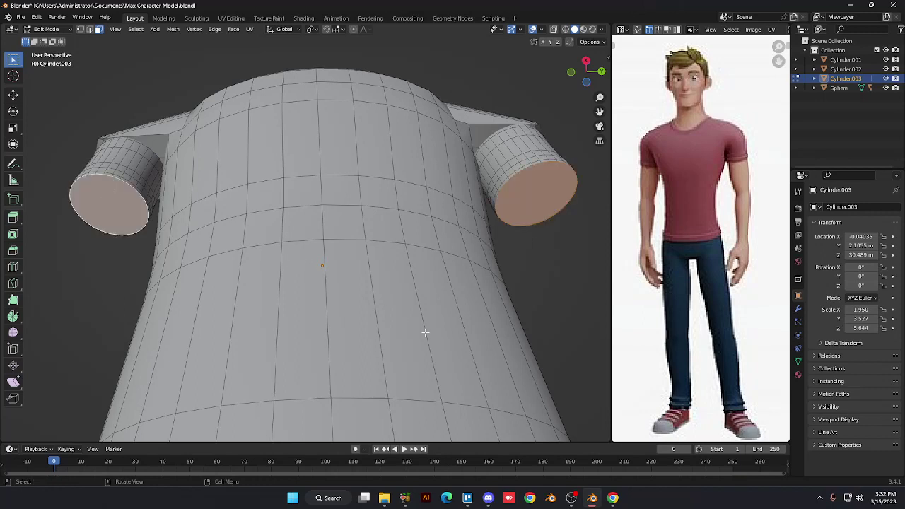
key("i")
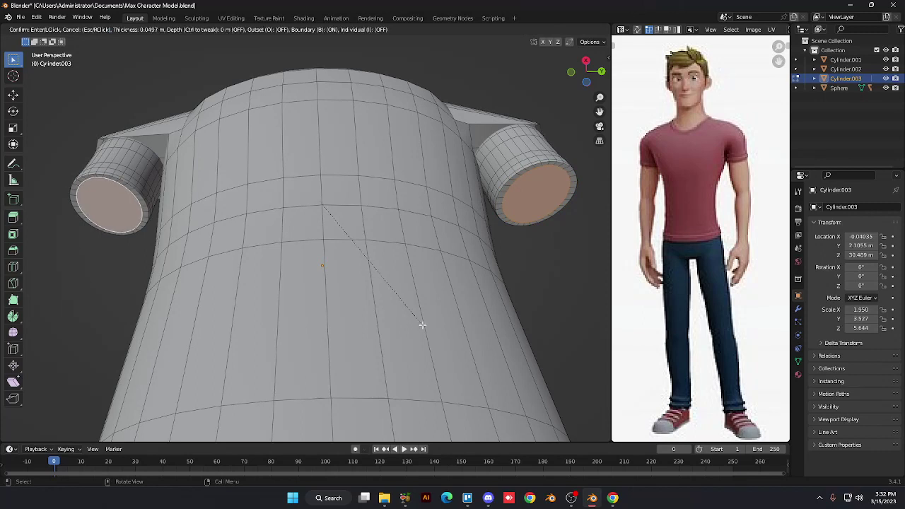
left_click(422, 325)
key("s")
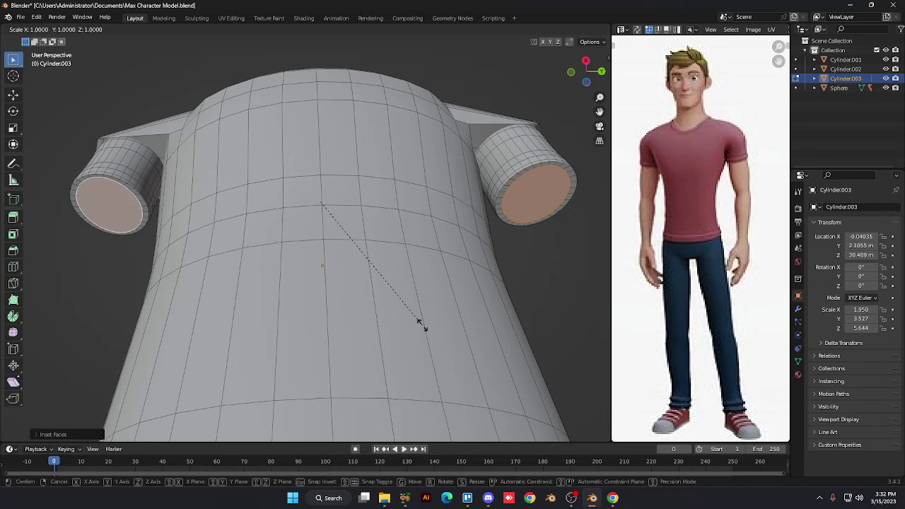
key("x")
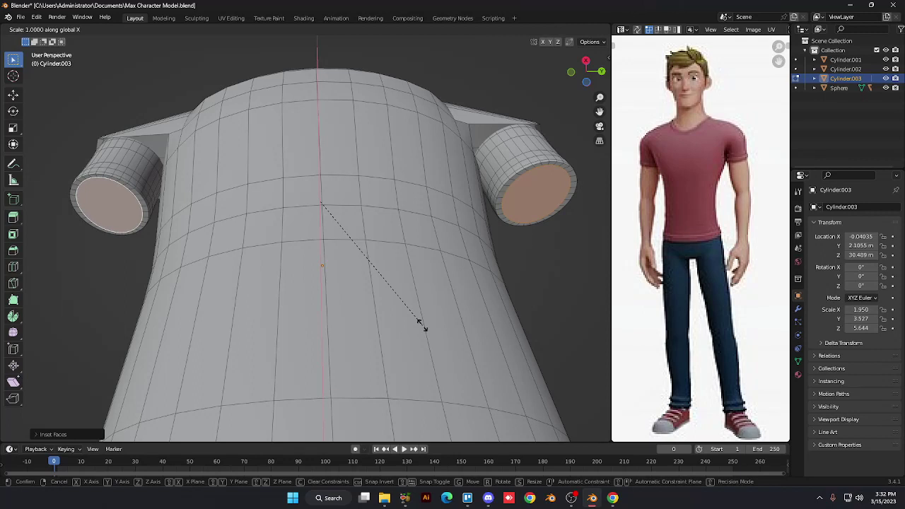
key("y")
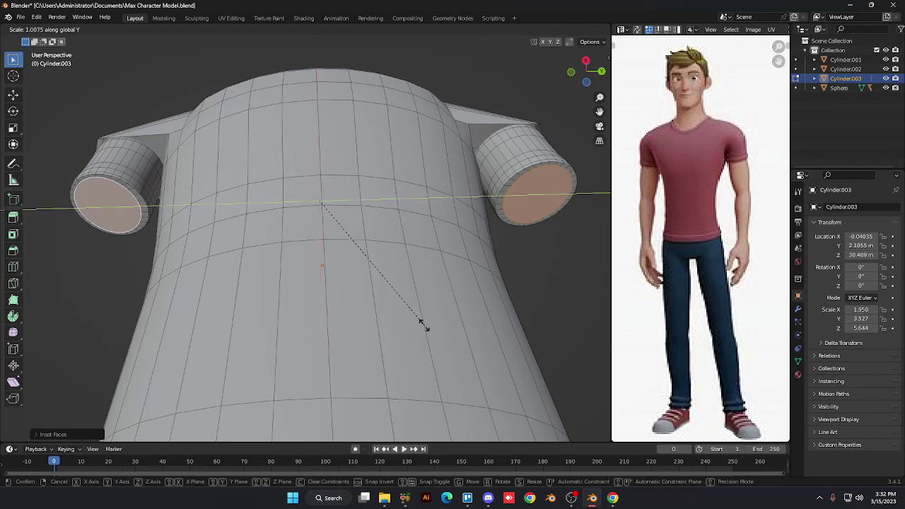
key("Escape")
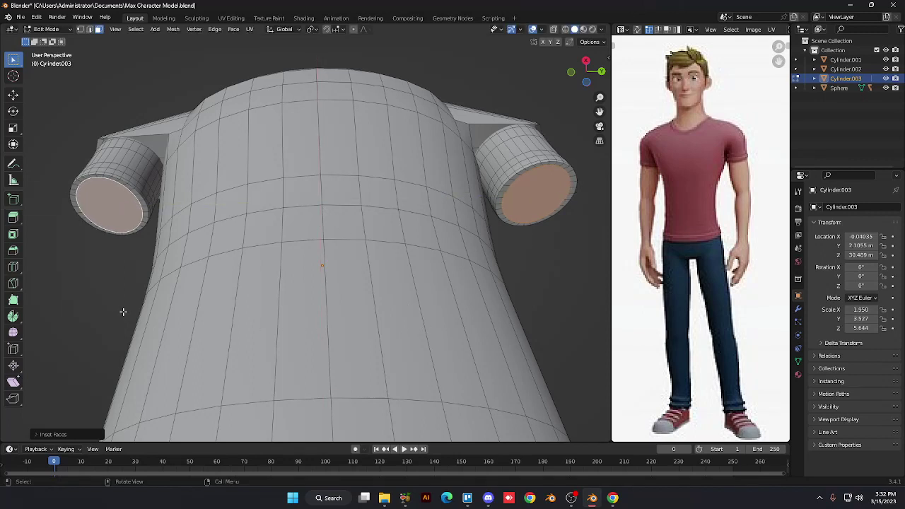
Clear the face selection on the shirt and return to Object Mode
scroll(126, 312, "down", 4)
key("alt+a")
key("Tab")
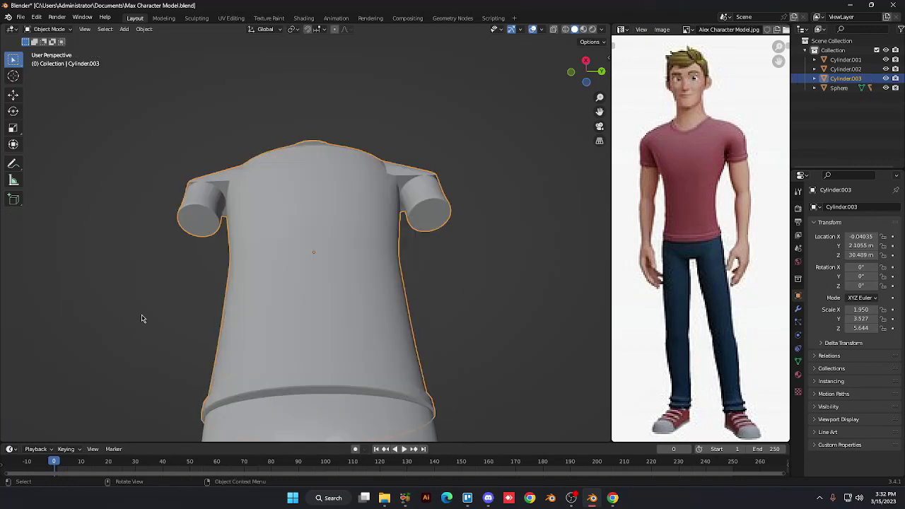
Add a mesh cylinder for the arm and raise it along Z to about 30.3 m, at torso height
key("KP_2")
key("KP_2")
key("KP_2")
key("KP_2")
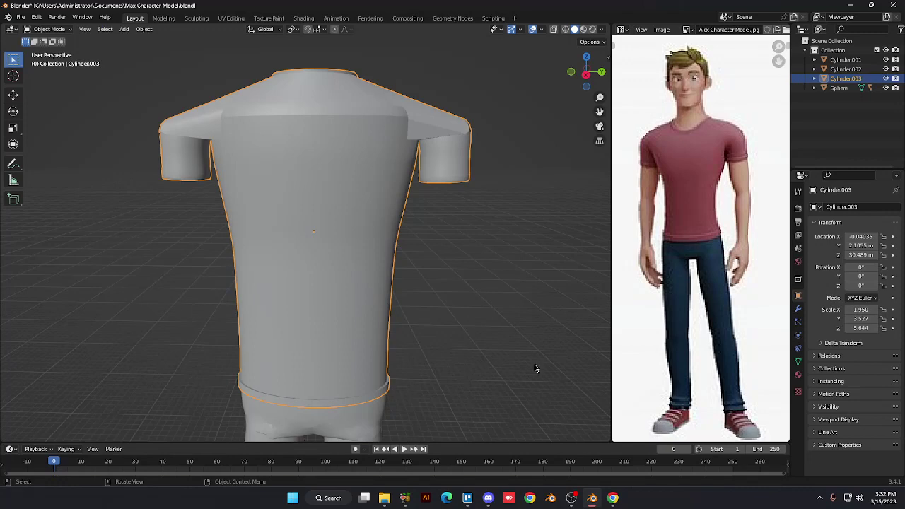
key("shift+a")
mouse_move(535, 368)
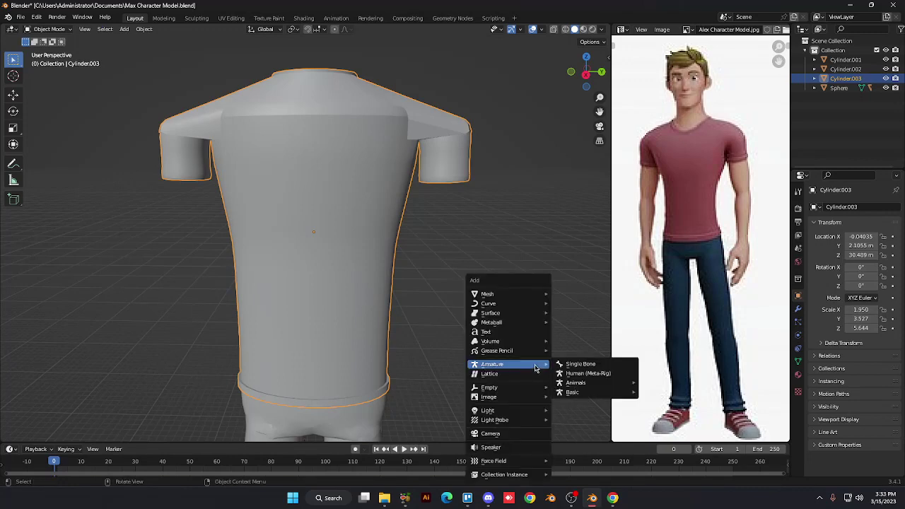
mouse_move(521, 294)
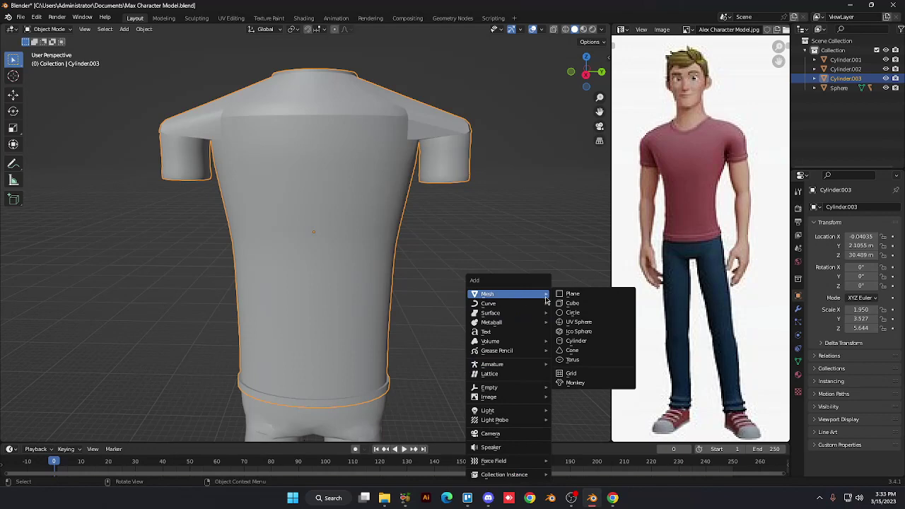
left_click(576, 340)
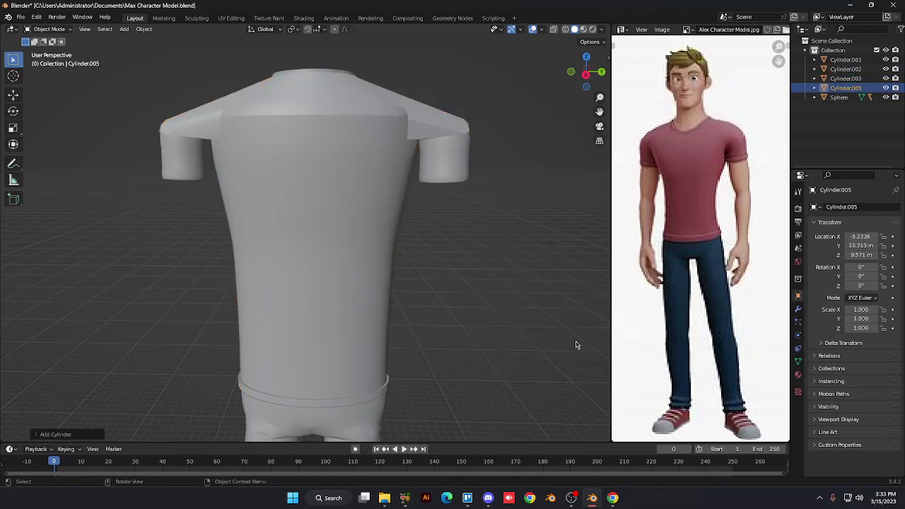
key("g")
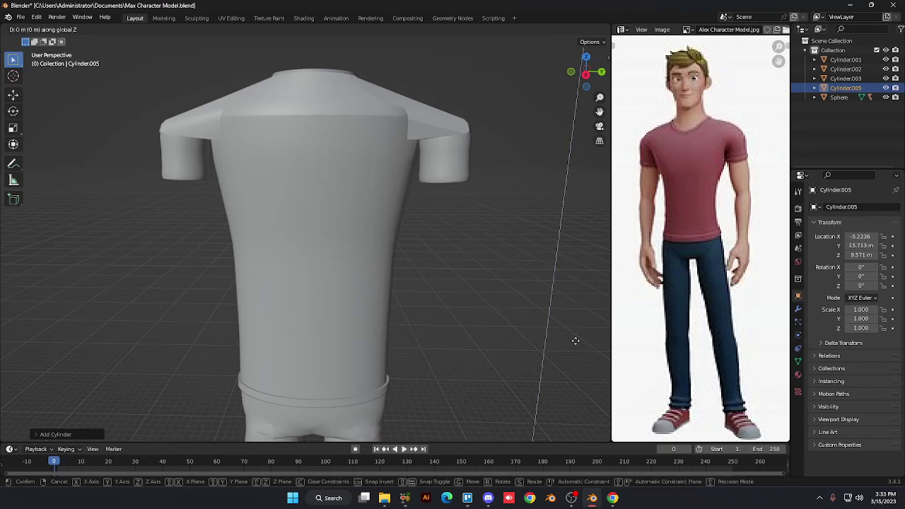
key("z")
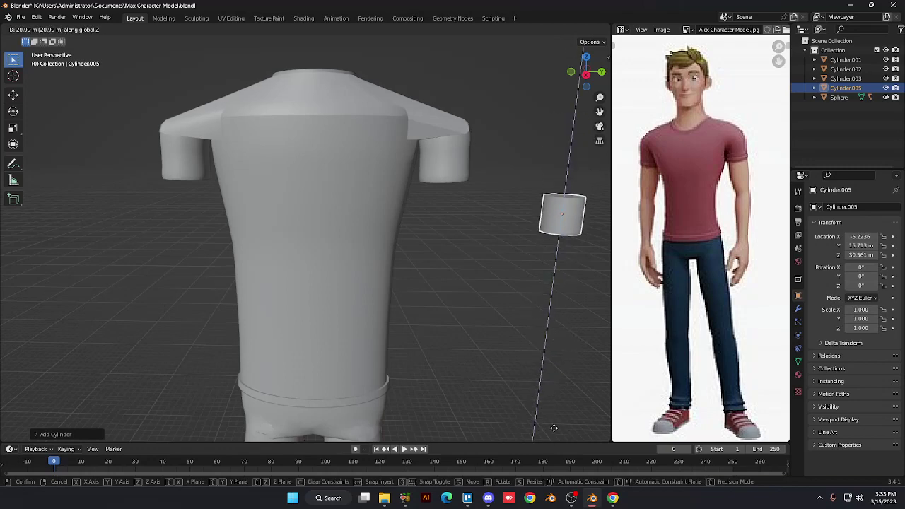
left_click(553, 433)
Move the new cylinder along X to about 0.35 m in front view, roughly in line with the sleeve
key("KP_1")
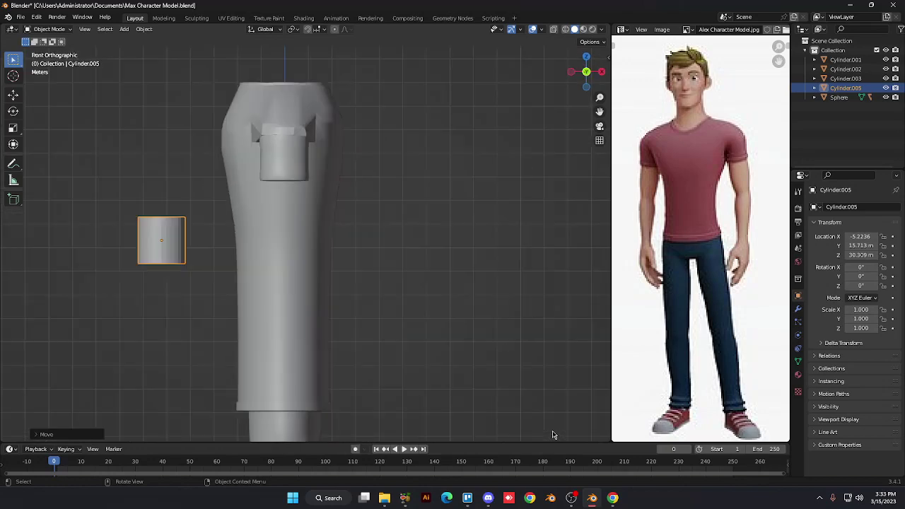
key("g")
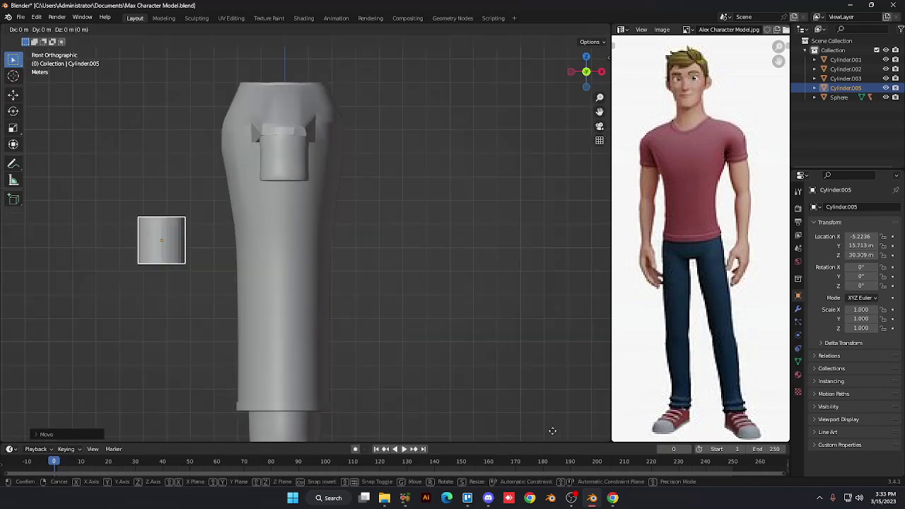
key("x")
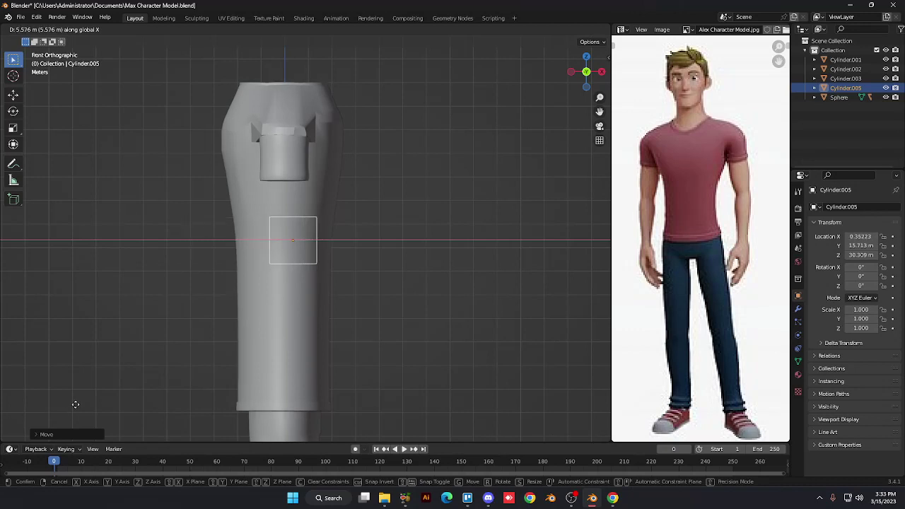
left_click(73, 413)
Move the cylinder along Y to about -3.52 m so it sits directly below the negative-Y sleeve
key("KP_3")
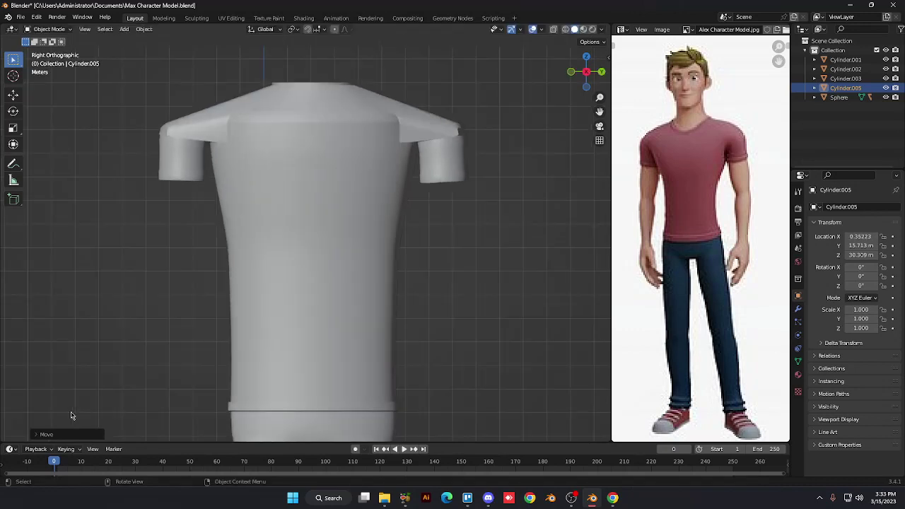
scroll(71, 415, "down", 3)
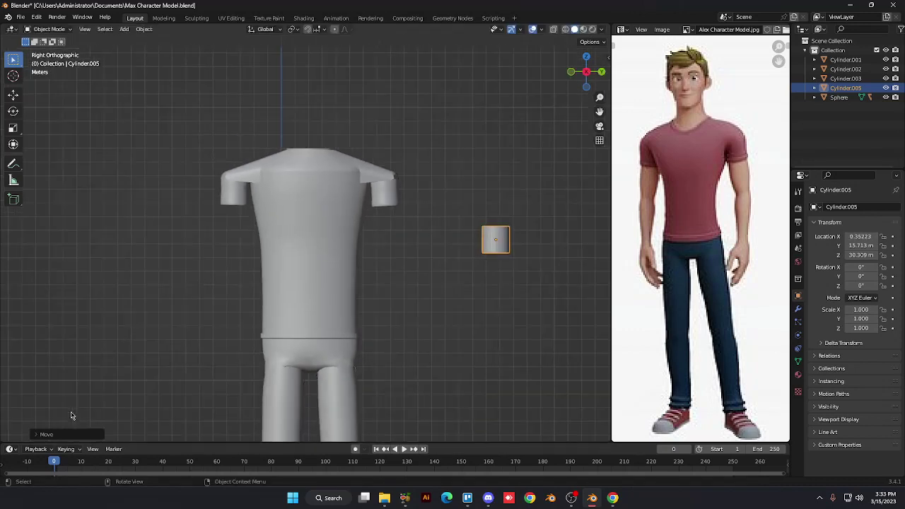
key("g")
key("y")
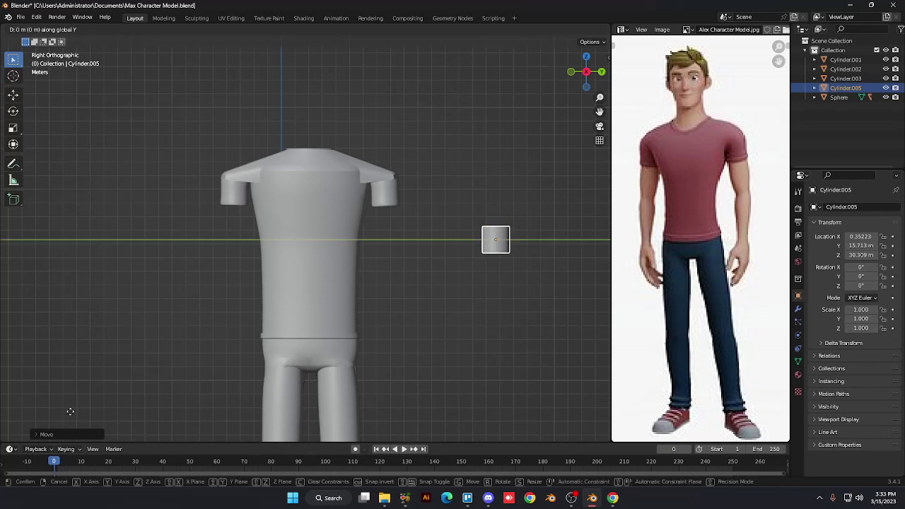
left_click(416, 432)
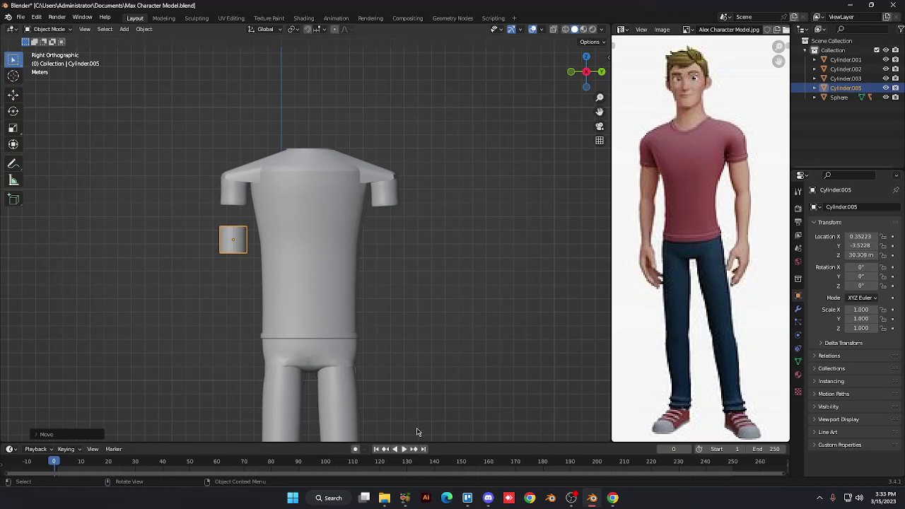
Fine-tune the cylinder along X to about 0.007 m in top view to centre it under the sleeve, and check its alignment from the front
key("KP_7")
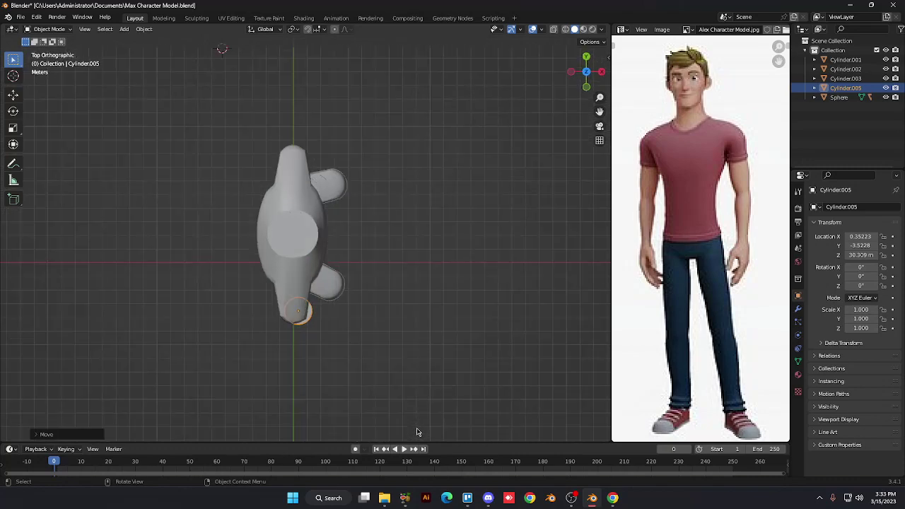
key("g")
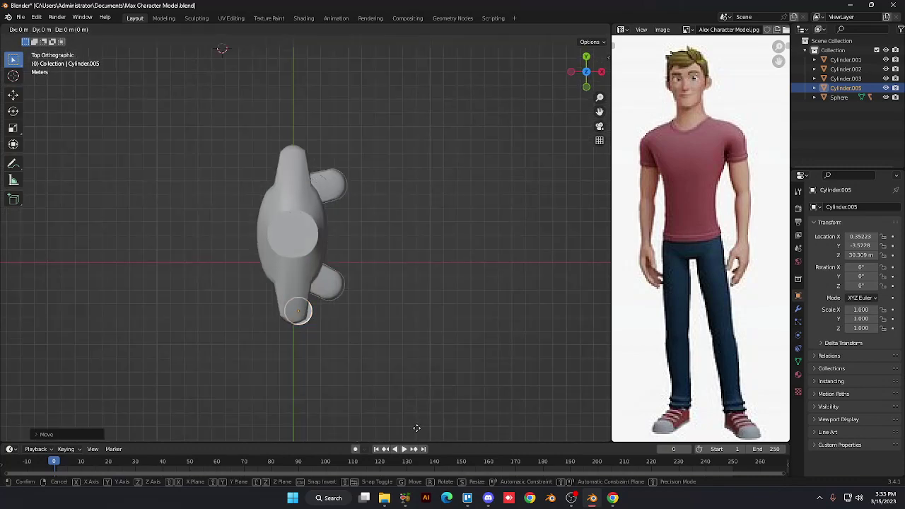
key("x")
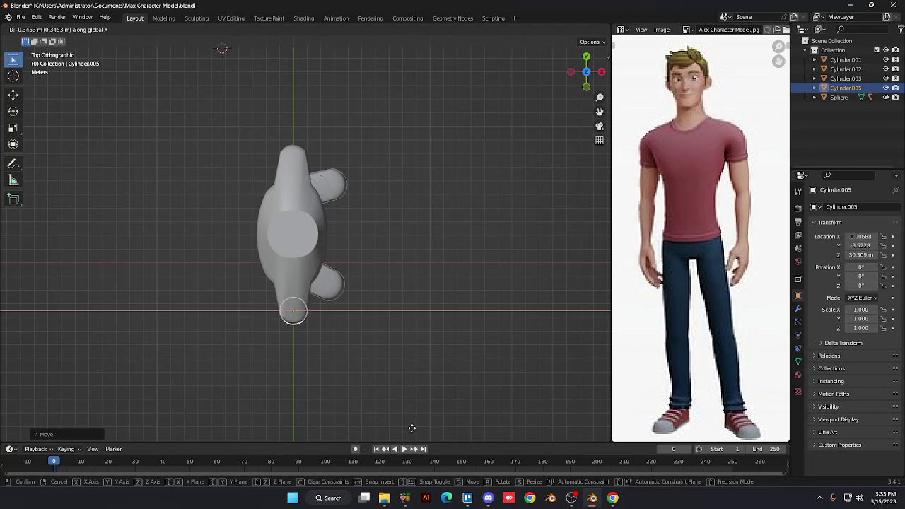
left_click(412, 429)
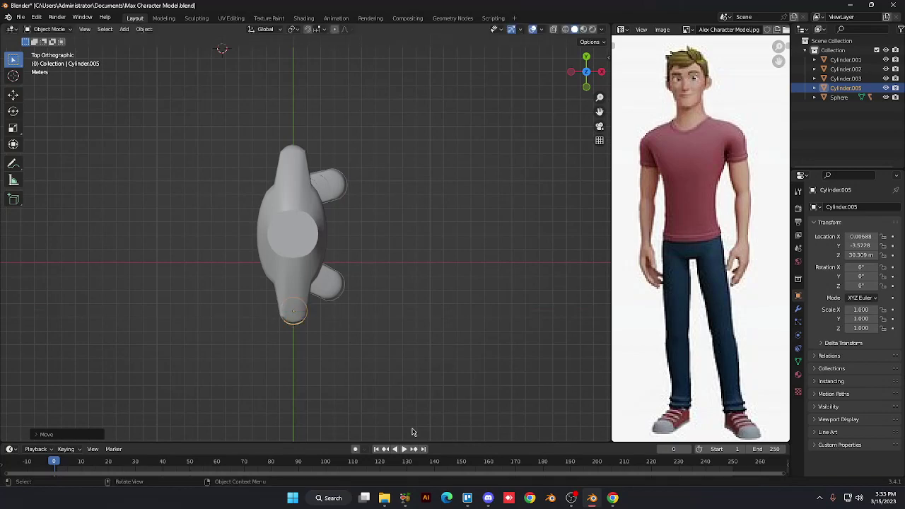
key("KP_3")
key("KP_1")
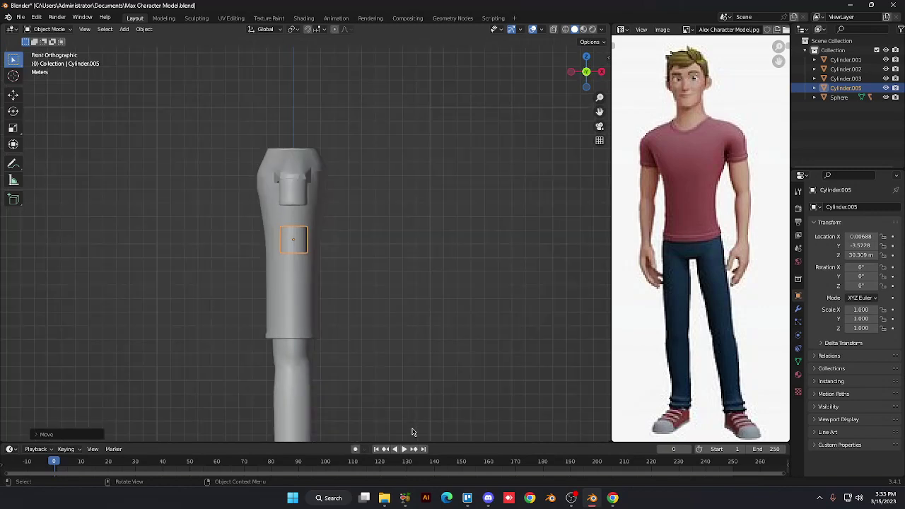
Examine the arm cylinder's placement beneath the sleeve from several angles around the torso
key("KP_6")
key("KP_6")
key("KP_8")
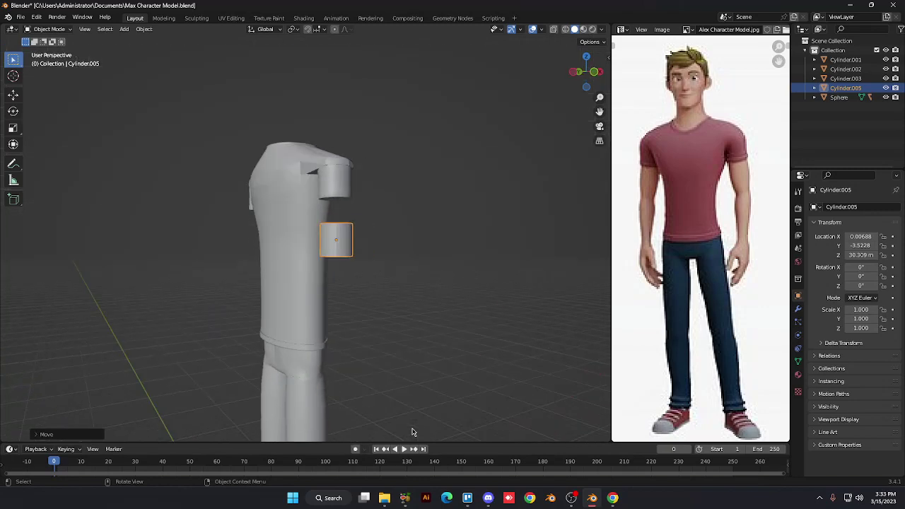
key("KP_8")
key("KP_8")
key("KP_8")
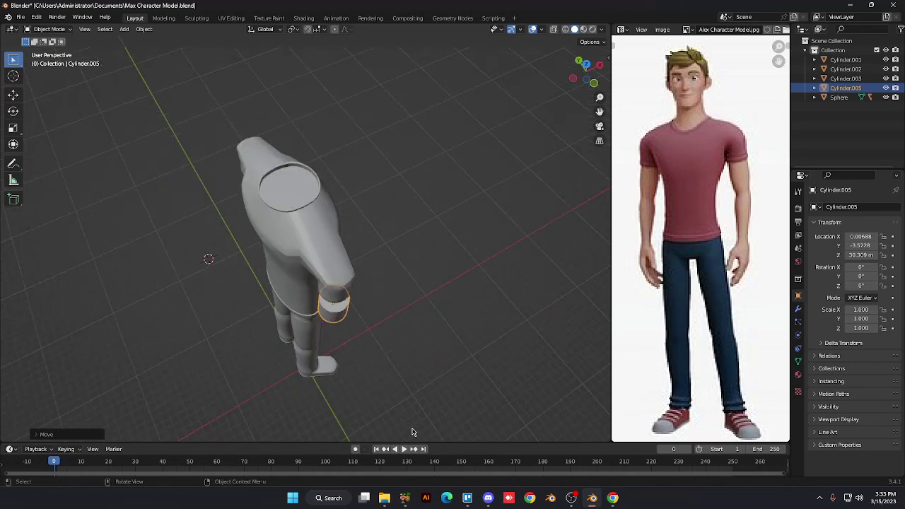
key("KP_2")
key("KP_2")
key("KP_6")
key("KP_6")
key("KP_6")
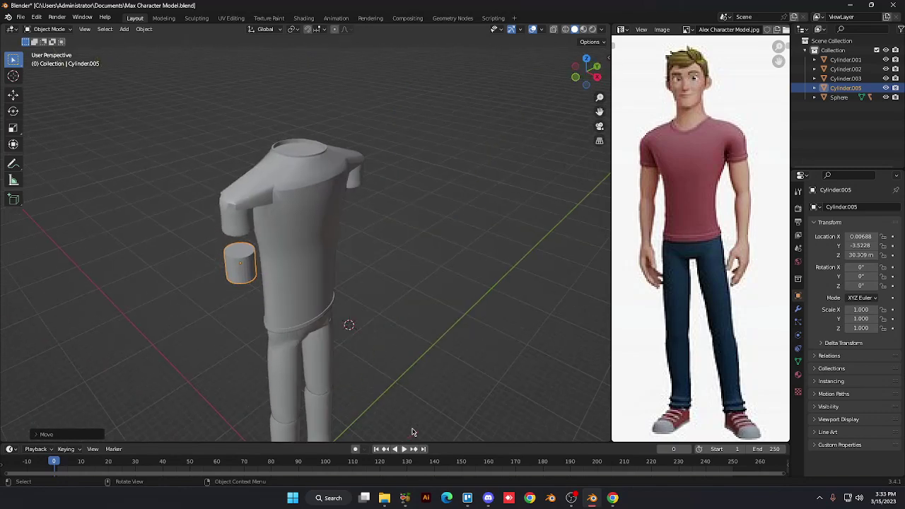
key("KP_2")
key("KP_2")
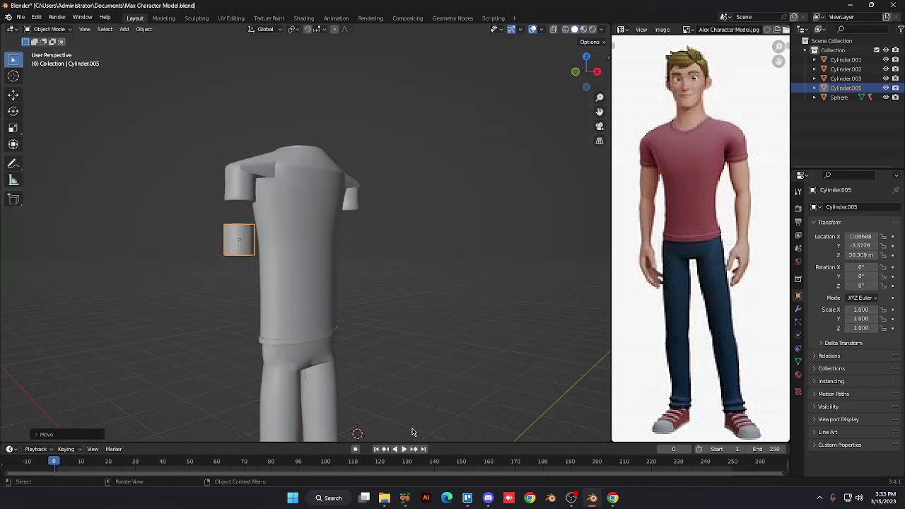
Stretch the arm cylinder along Z to a scale of about 1.947
scroll(413, 432, "up", 5)
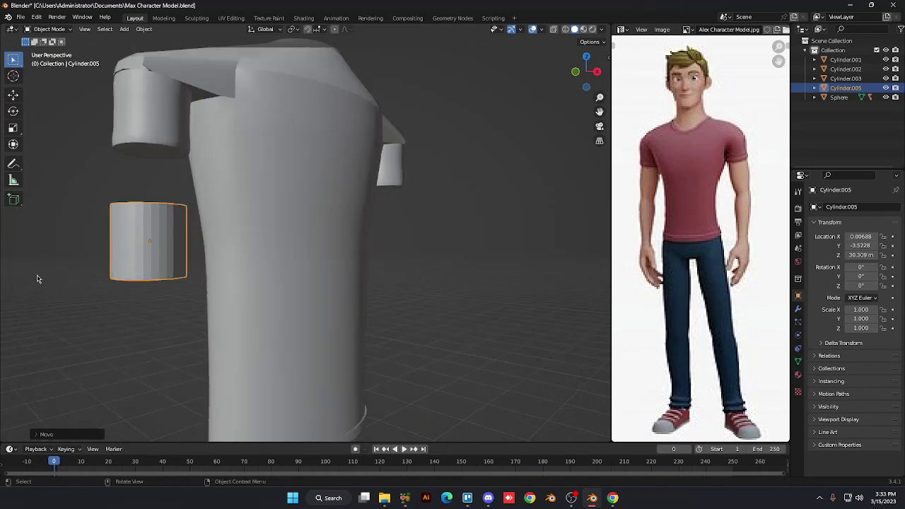
key("s")
key("z")
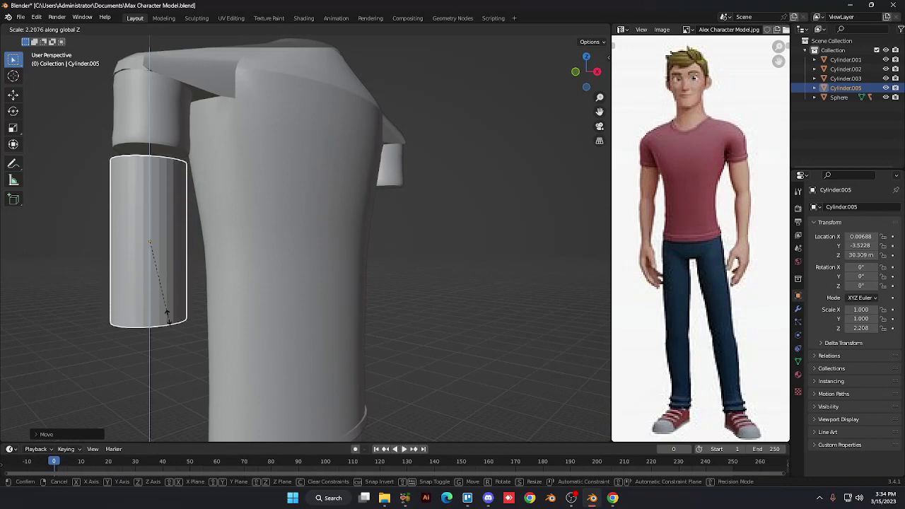
left_click(170, 309)
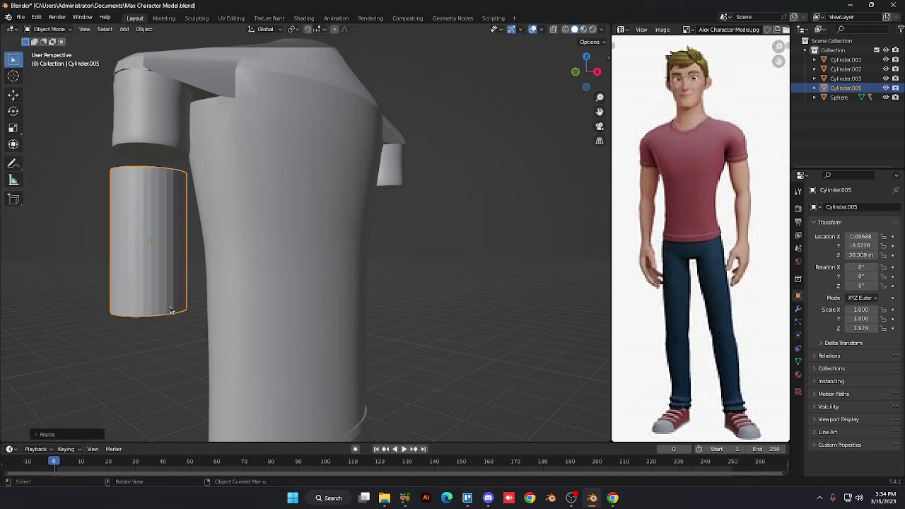
key("s")
key("z")
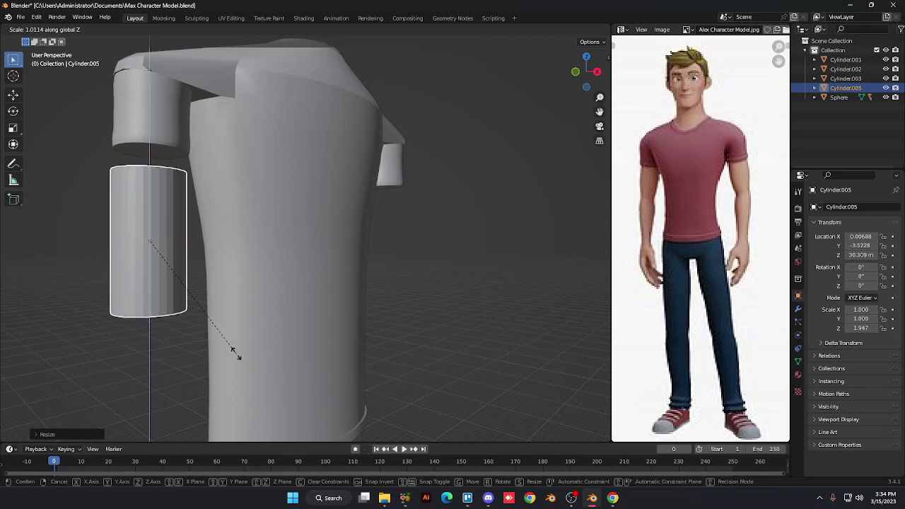
left_click(237, 357)
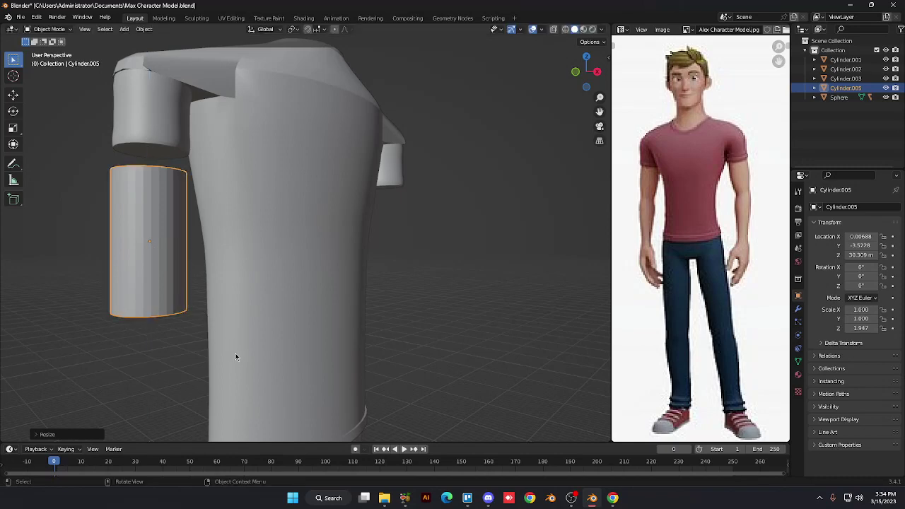
right_click(237, 357)
Add two horizontal loop cuts around the arm cylinder and spread them apart along Z toward its ends
key("Tab")
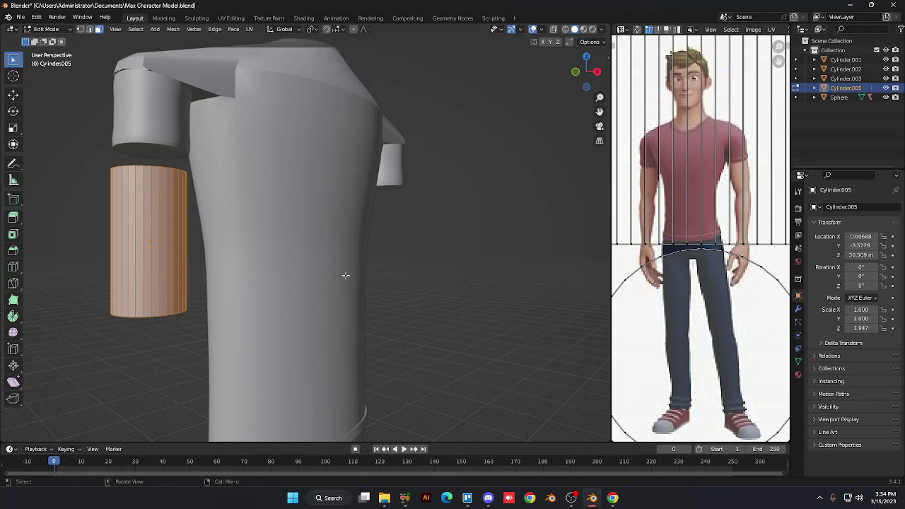
key("alt+a")
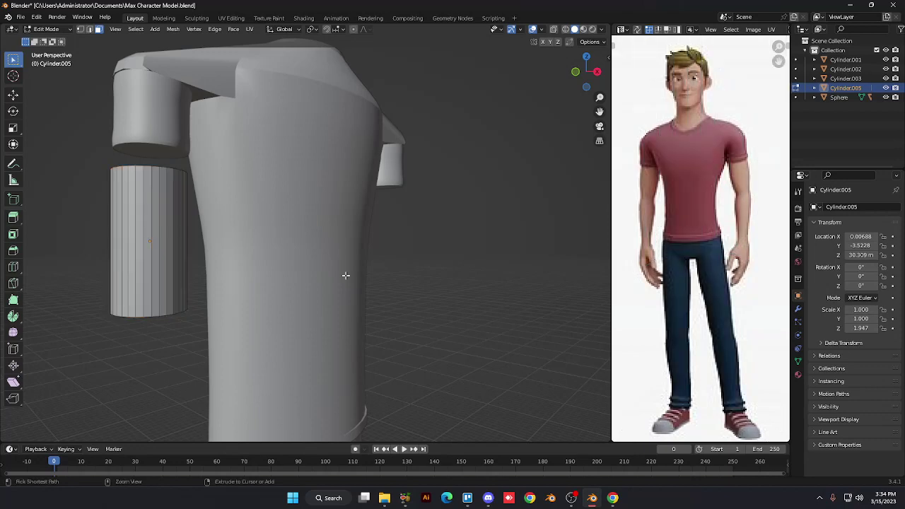
key("ctrl+r")
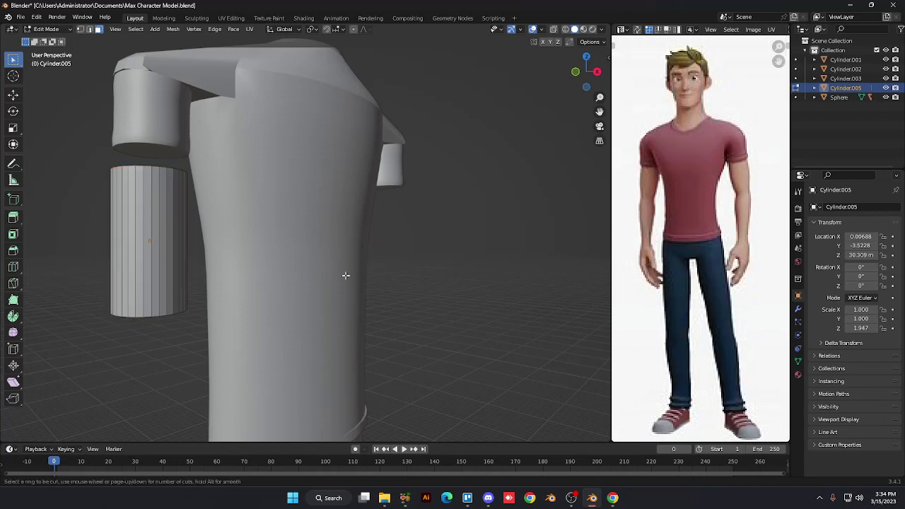
left_click(168, 260)
right_click(168, 260)
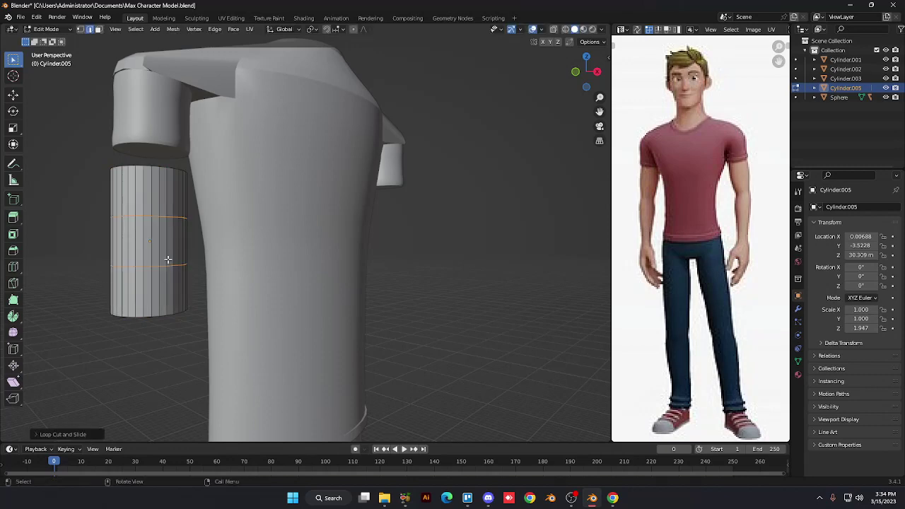
key("s")
key("z")
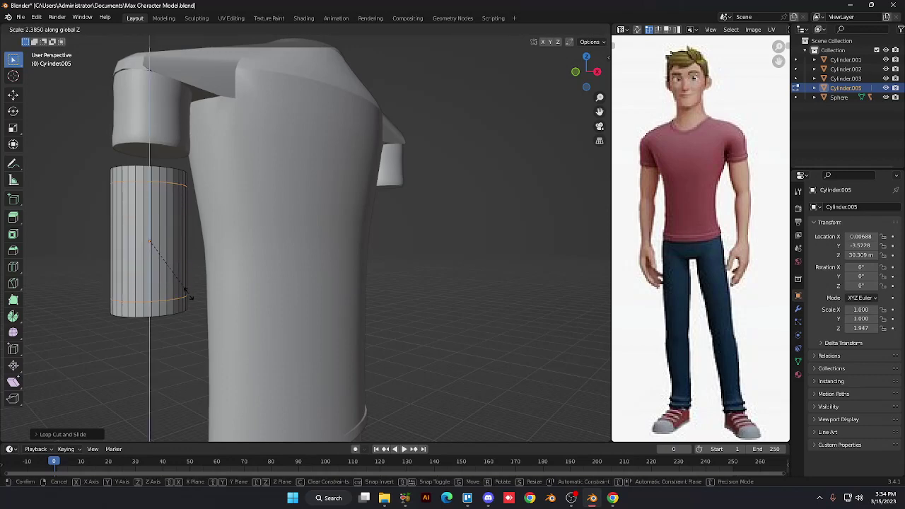
left_click(190, 282)
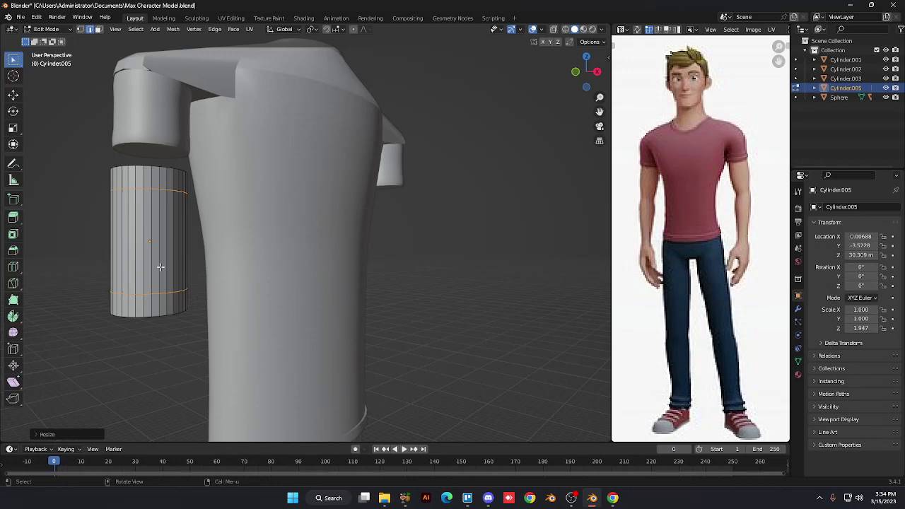
Select the ring of faces between the two loop cuts and scale it up by about 1.05
key("3")
left_click(161, 266)
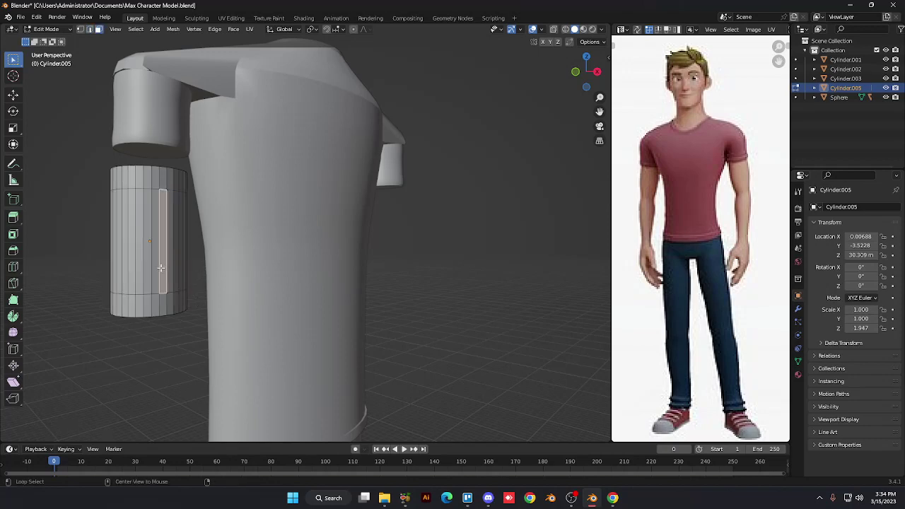
left_click(162, 267, "alt")
key("s")
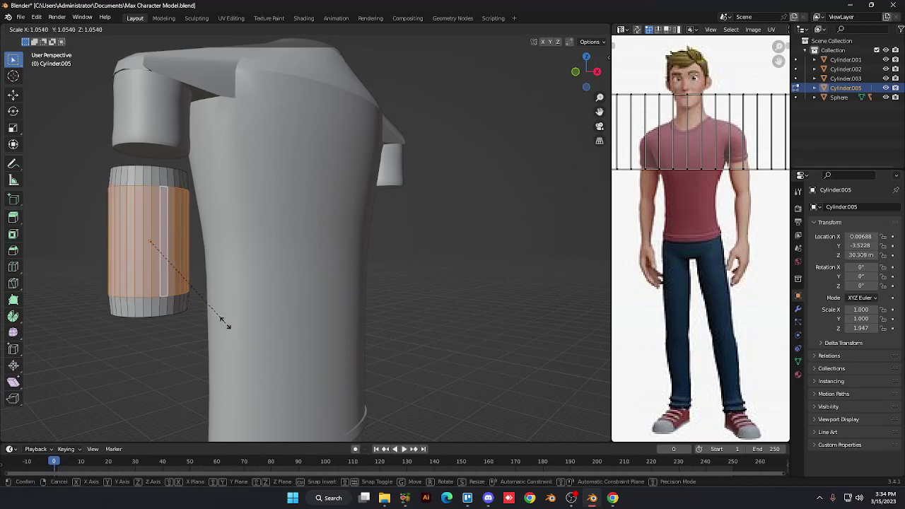
left_click(222, 322)
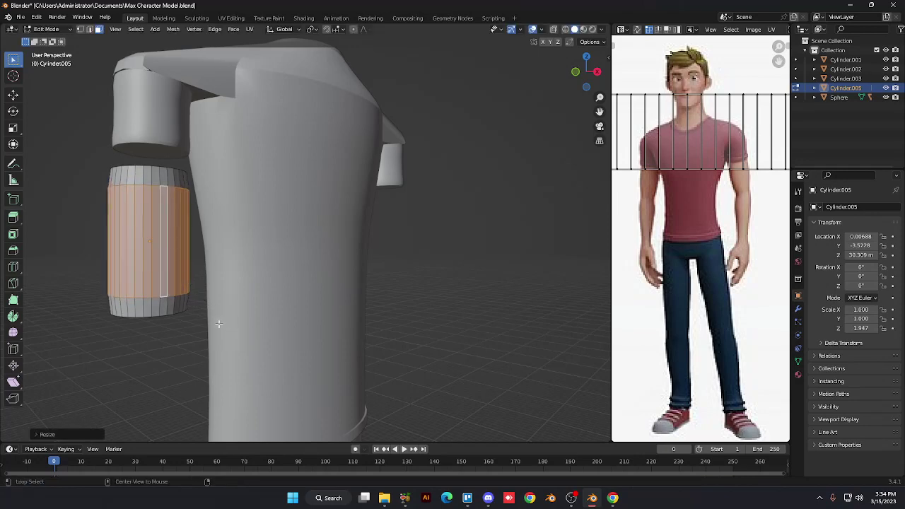
Select the upper and lower edge loops of the arm cylinder and bevel them into narrow bands
key("2")
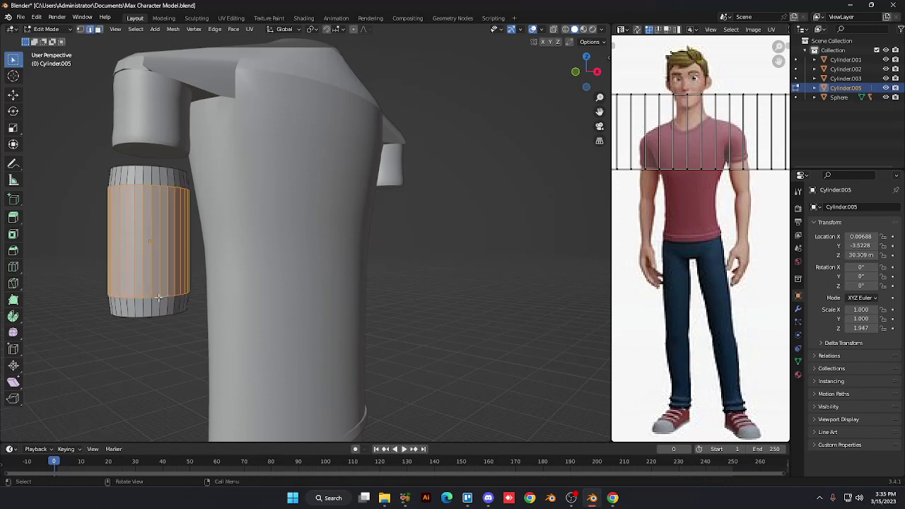
left_click(160, 298, "alt")
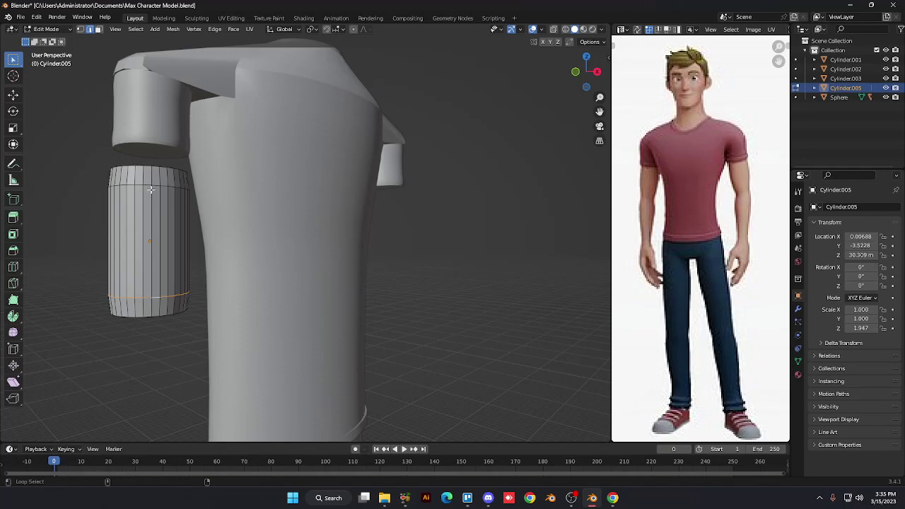
key("ctrl+r")
left_click_drag(162, 186, 174, 199)
key("ctrl+b")
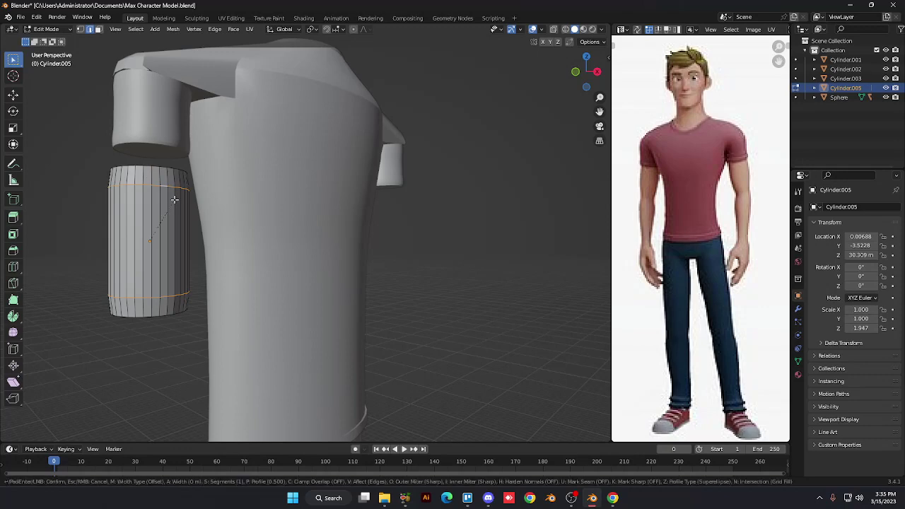
left_click(197, 263)
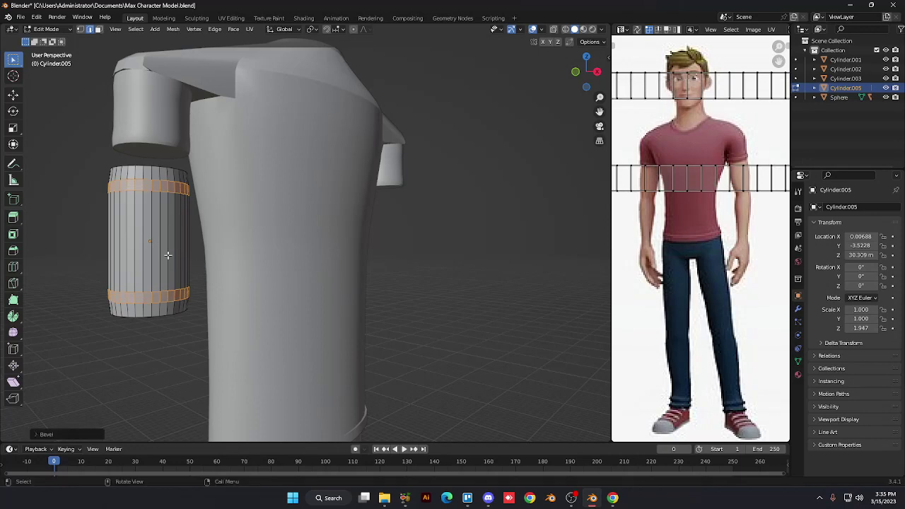
Add a loop cut around the middle of the arm cylinder and scale it up by about 1.03
key("alt+a")
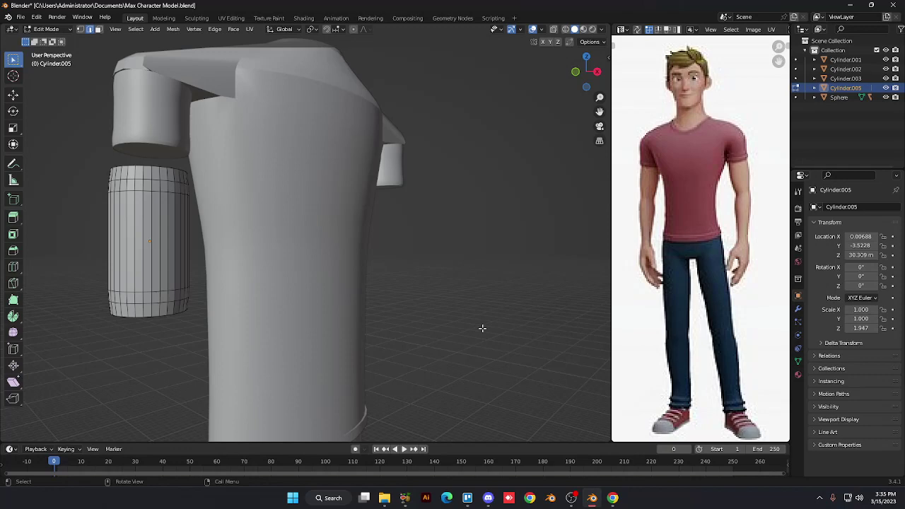
key("ctrl")
key("ctrl+r")
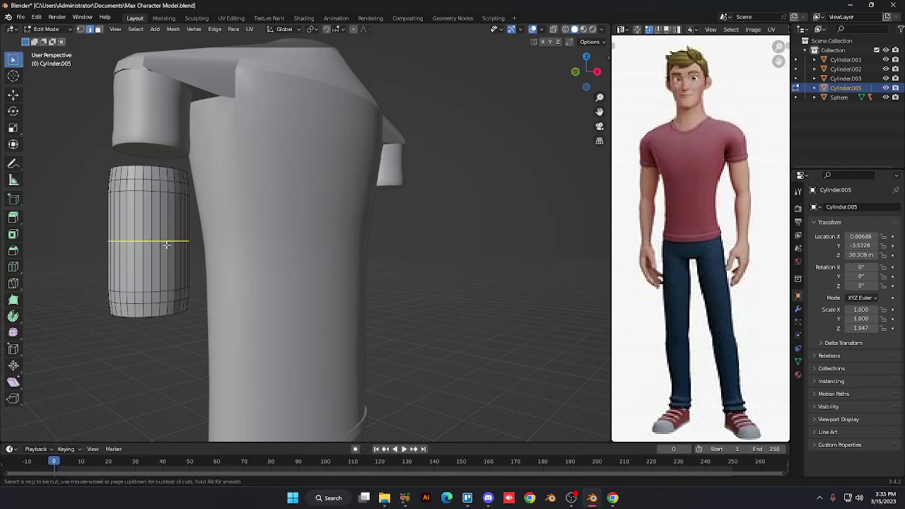
left_click(165, 243)
left_click(166, 242)
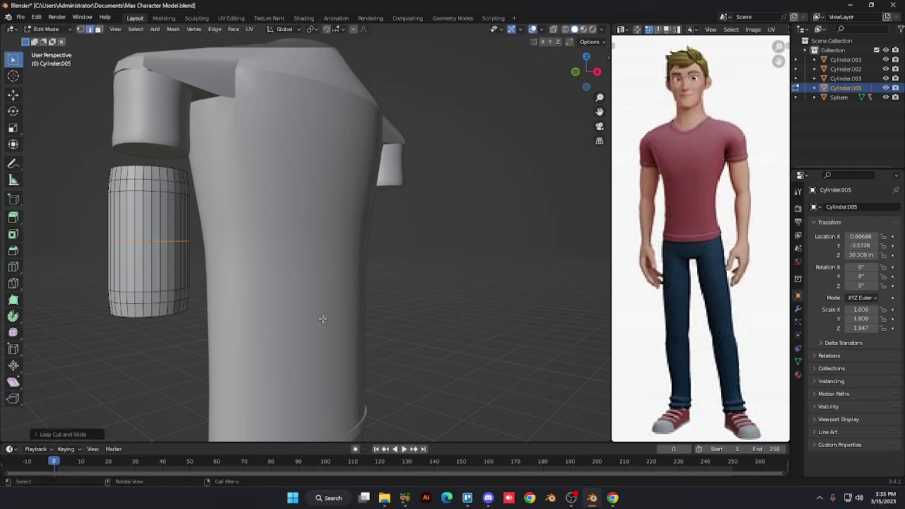
key("s")
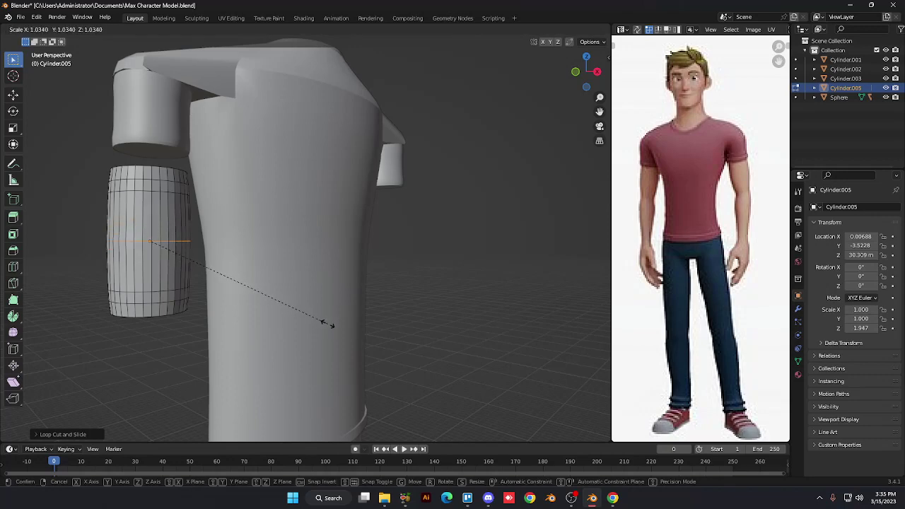
right_click(329, 326)
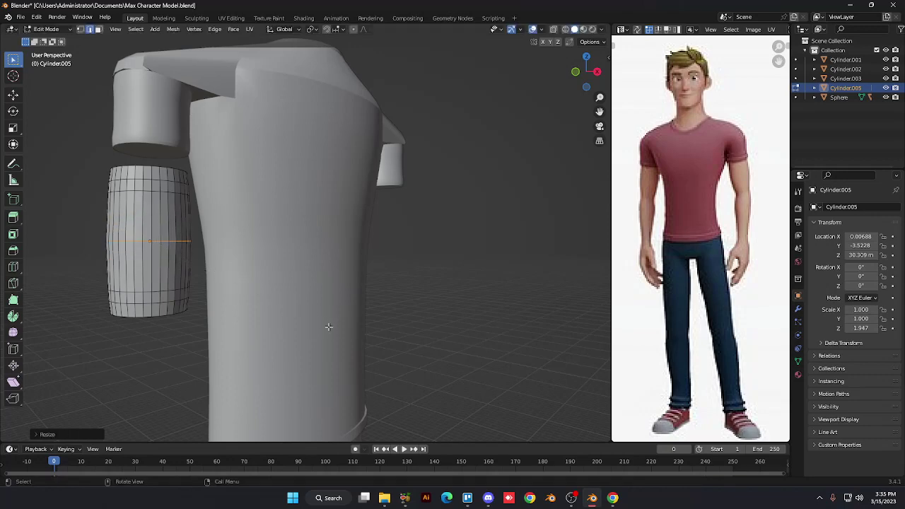
left_click(422, 335)
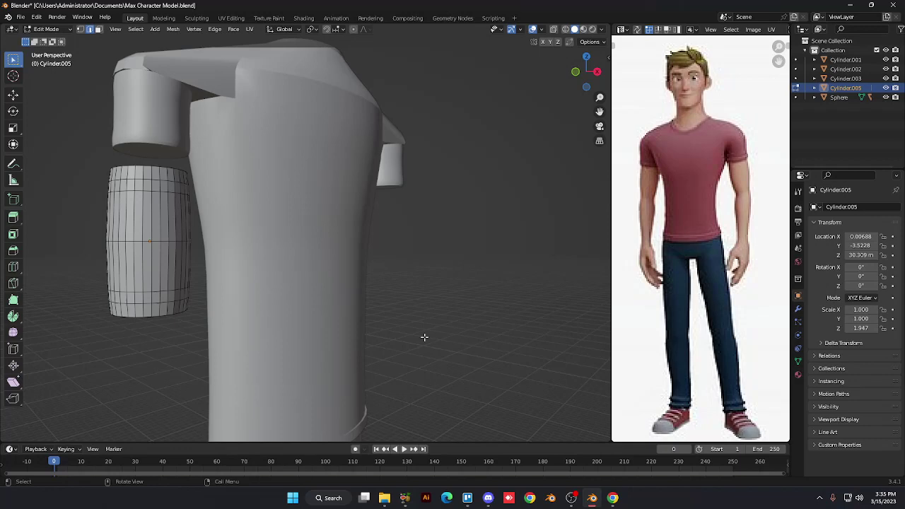
Return to Object Mode and scale the whole arm cylinder down uniformly to about 0.94
key("Tab")
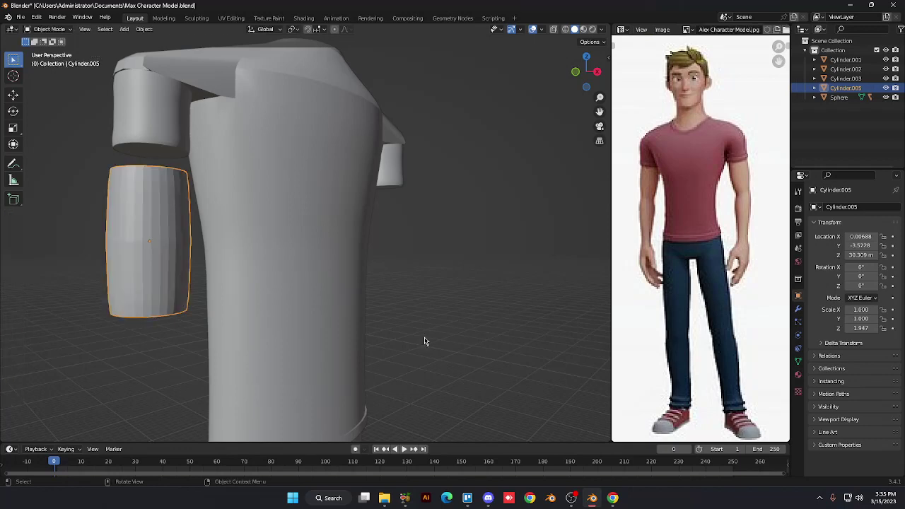
key("s")
left_click(379, 330)
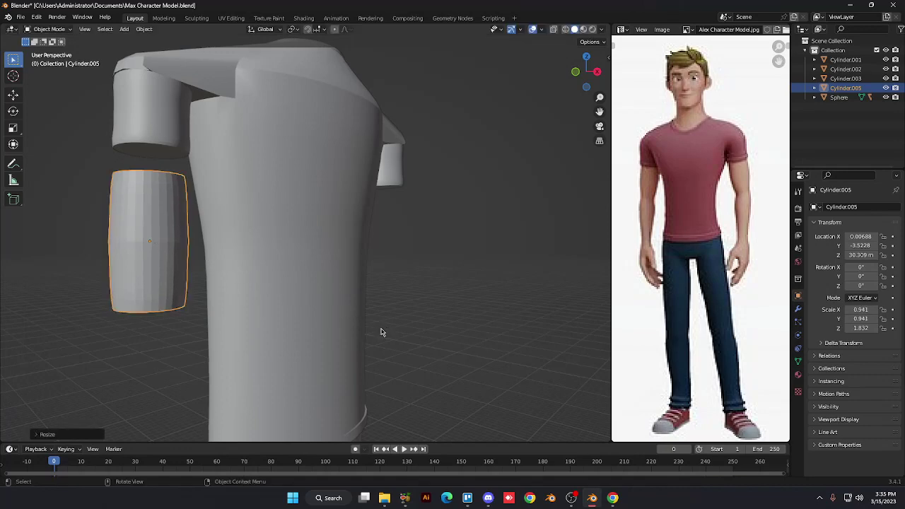
In Edit Mode, select the lower half of the arm cylinder through the mesh in side view and scale it down to about 0.9
key("KP_6")
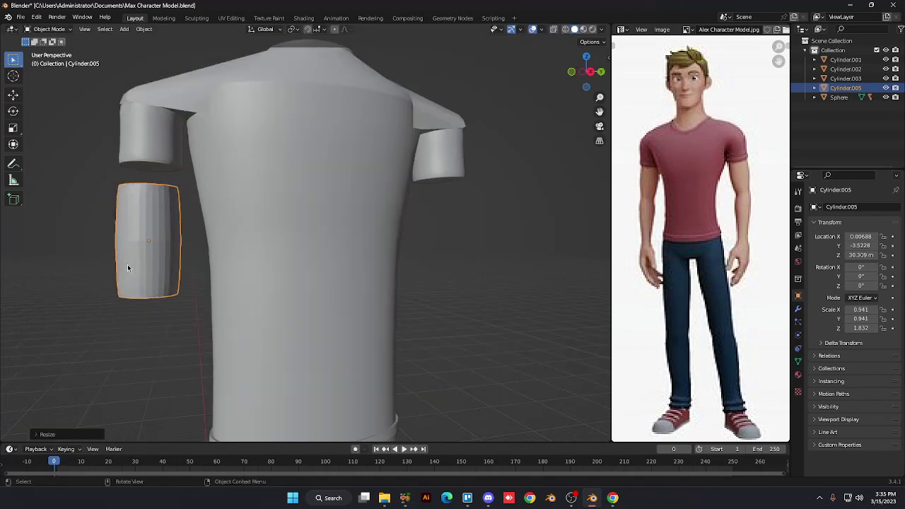
key("Tab")
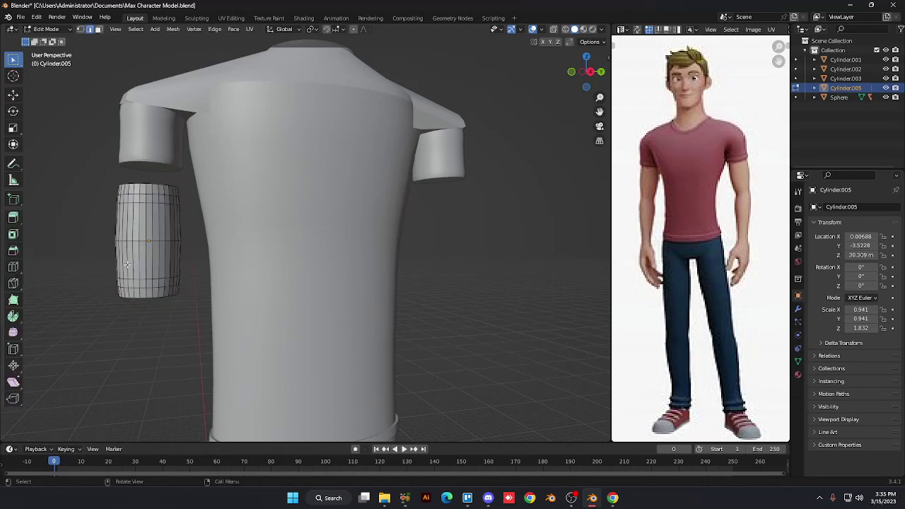
key("Up")
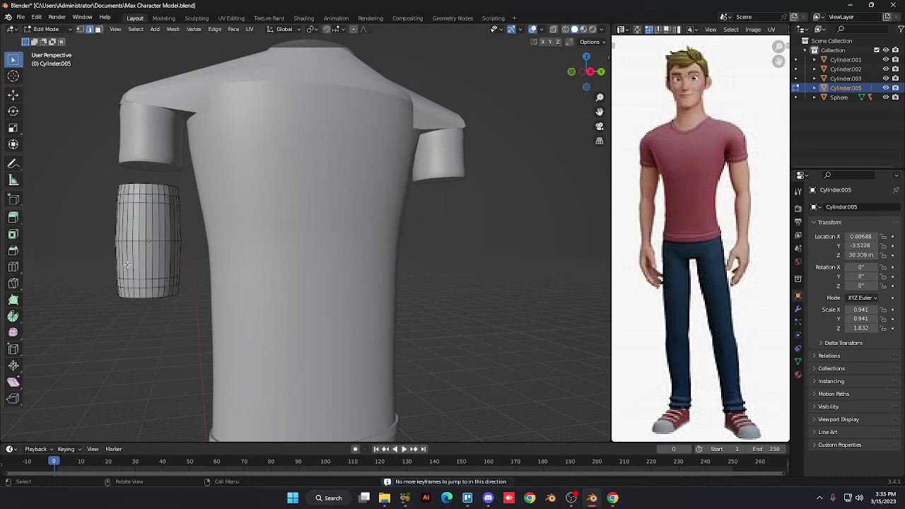
key("KP_8")
key("KP_8")
key("KP_8")
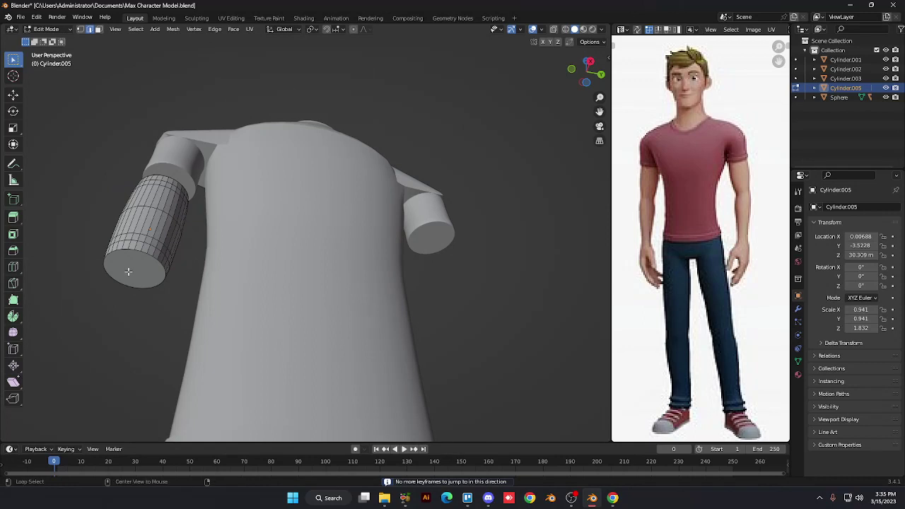
key("alt+z")
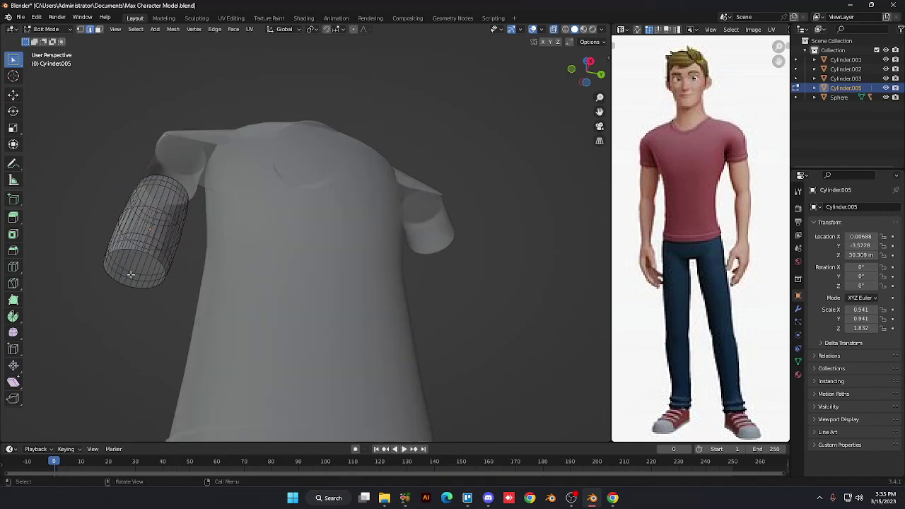
key("KP_1")
key("KP_3")
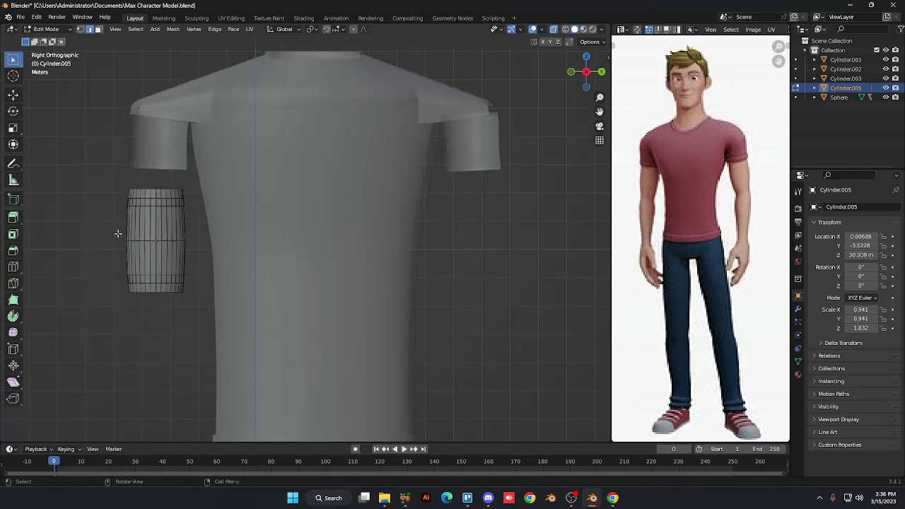
left_click_drag(117, 234, 202, 331)
key("s")
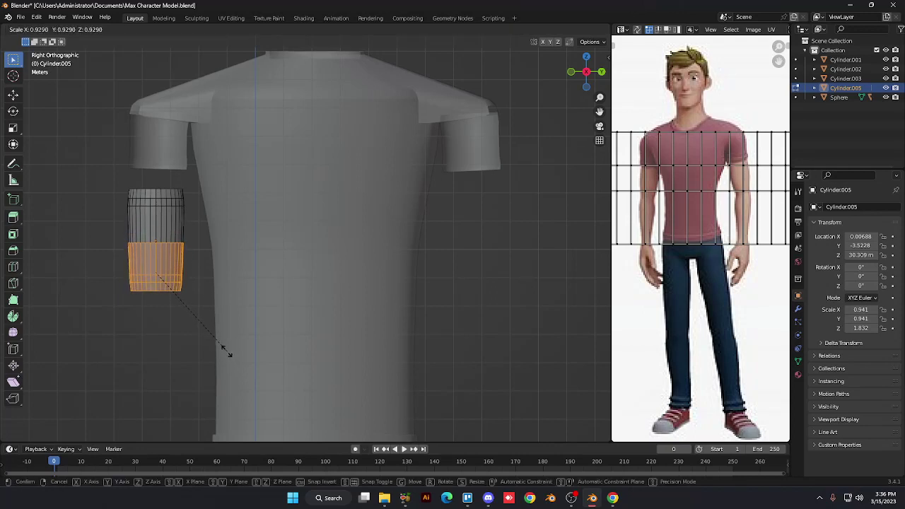
left_click(224, 348)
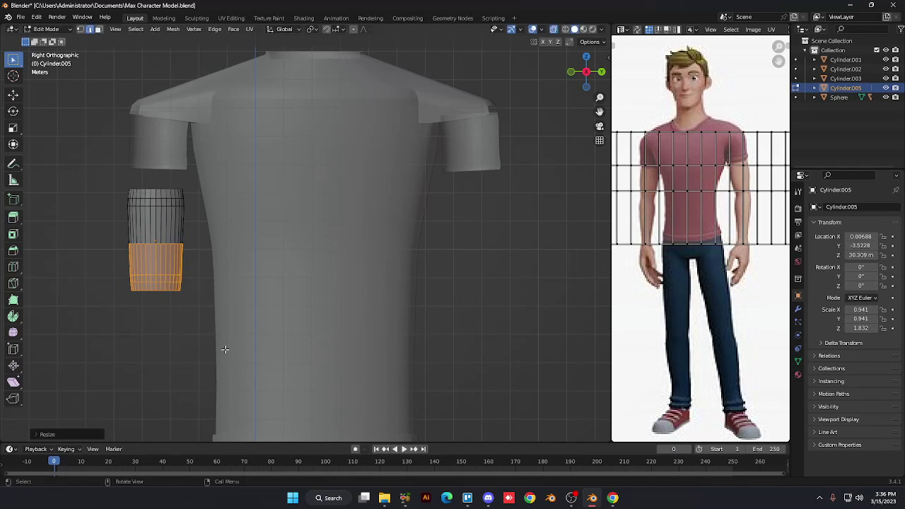
Select only the horizontal edge loop around the middle of the arm cylinder and scale it up by about 1.05
key("alt+a")
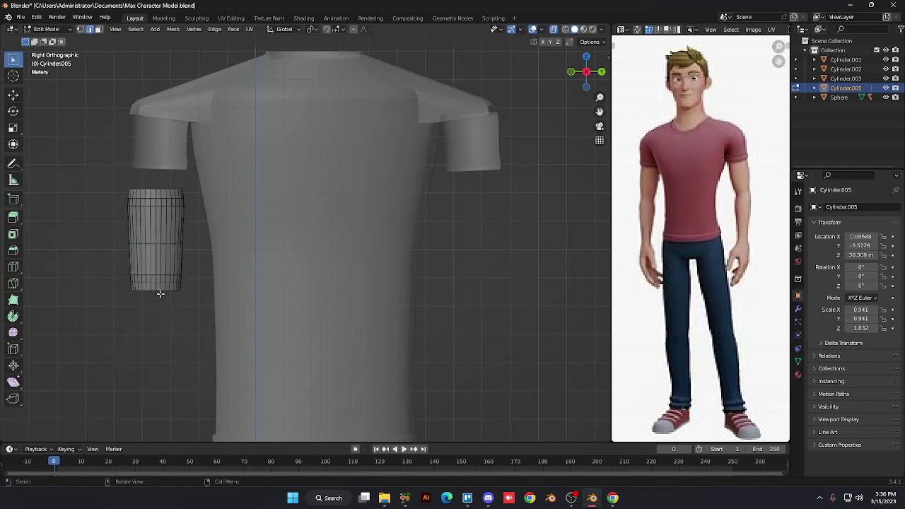
left_click(158, 245, "alt")
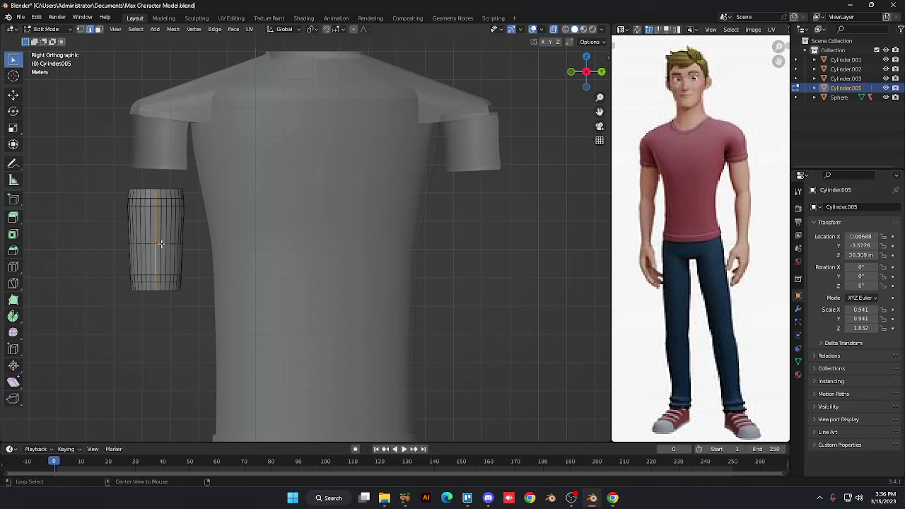
left_click(160, 245, "alt")
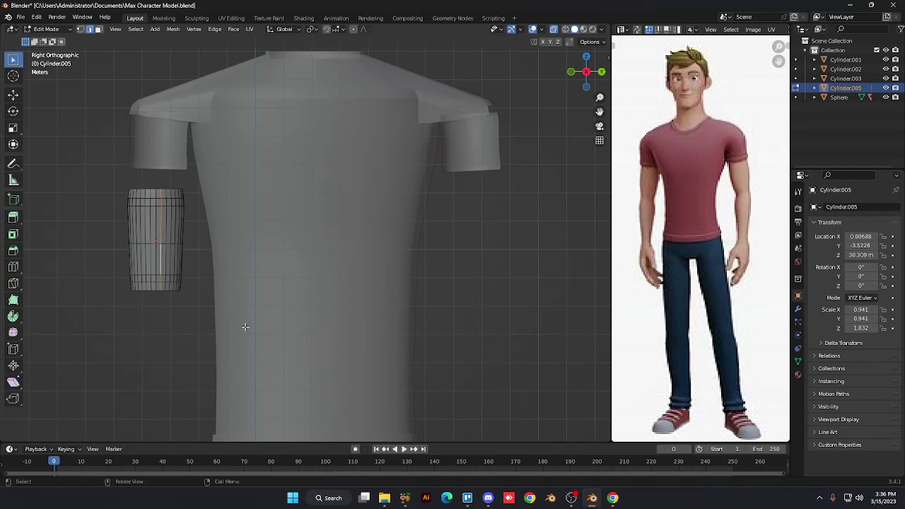
left_click(176, 244, "alt")
key("s")
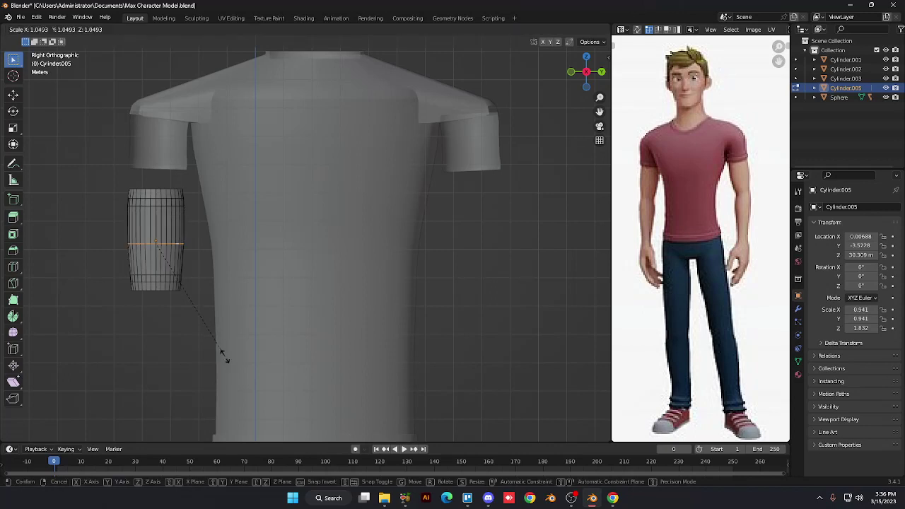
left_click(225, 356)
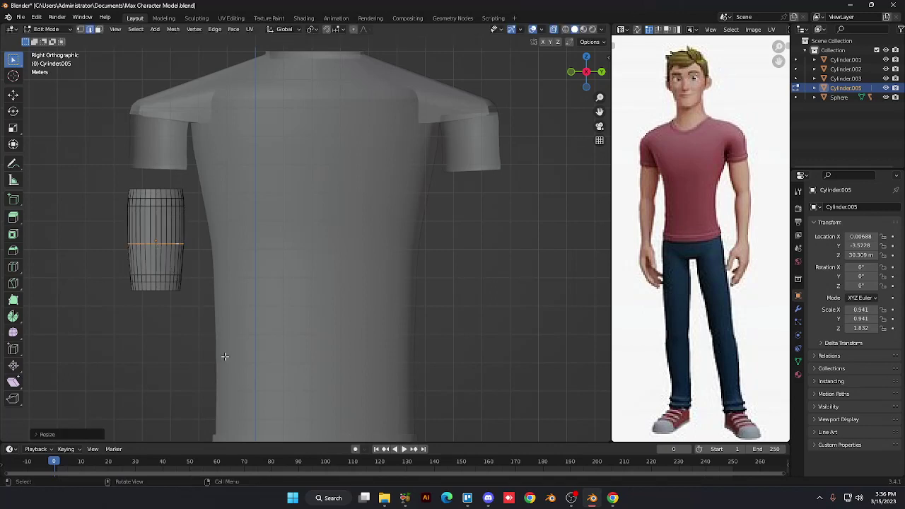
Bevel the arm cylinder's middle edge loop into a narrow band of faces and clear the selection
key("ctrl+b")
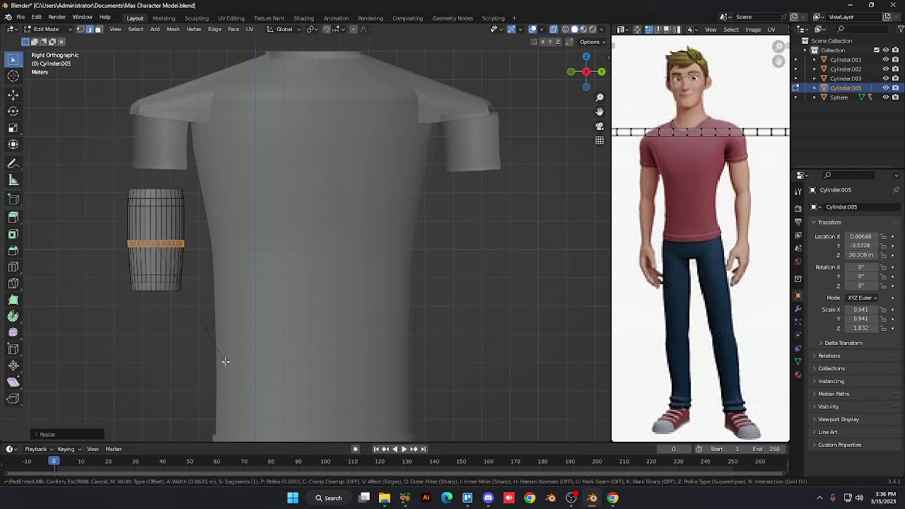
left_click(226, 364)
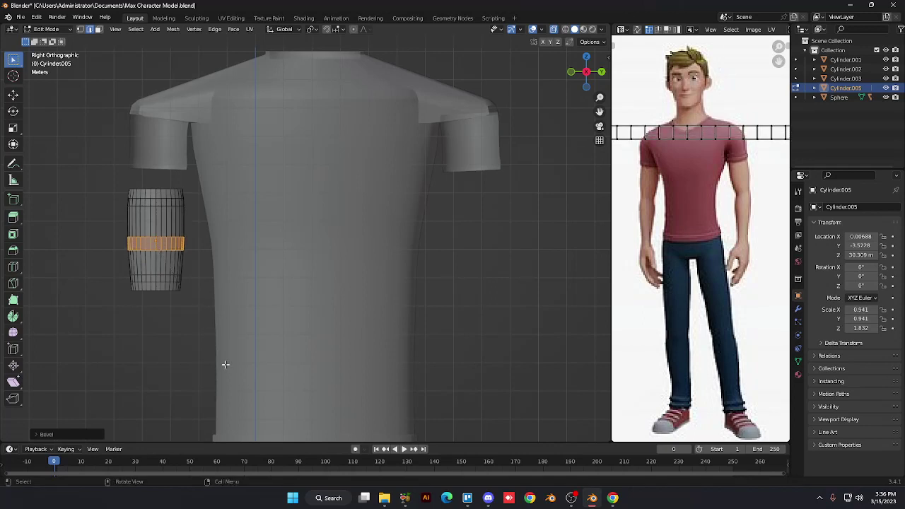
left_click(199, 364)
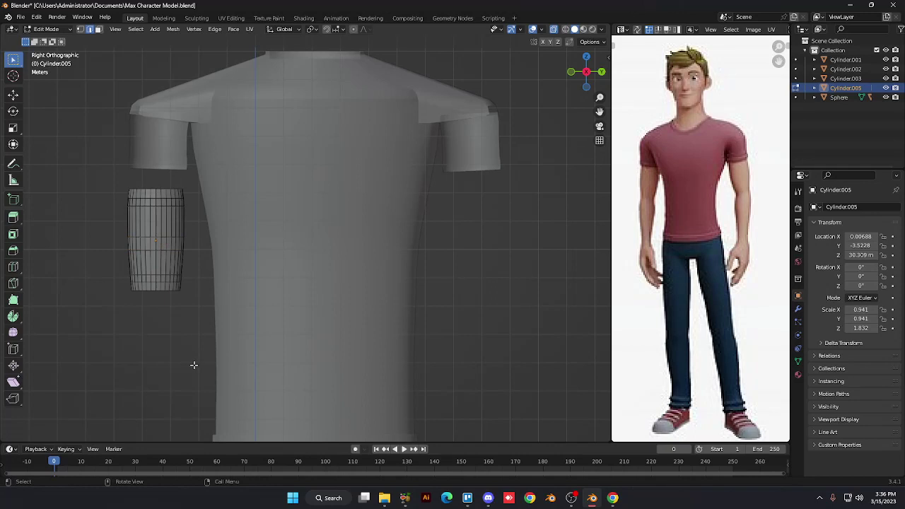
Turn off X-ray, return to Object Mode and apply Shade Smooth to the arm cylinder
key("alt+z")
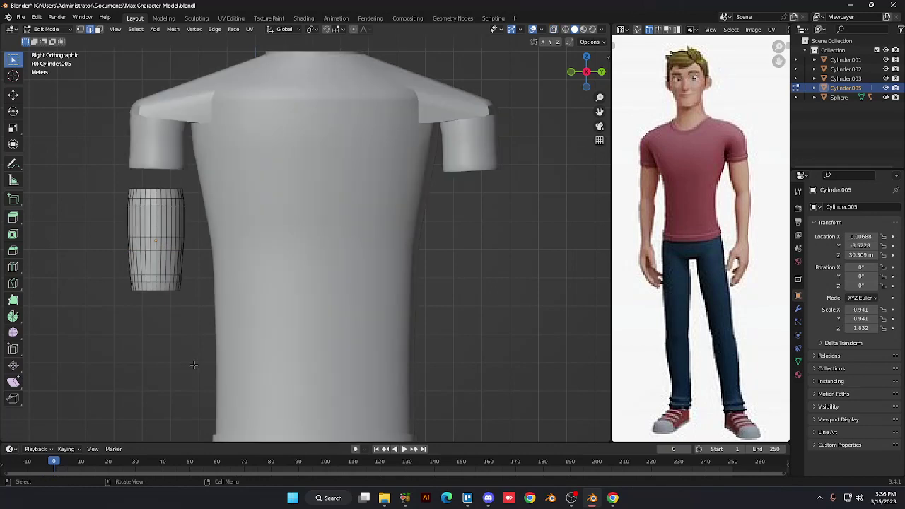
key("Tab")
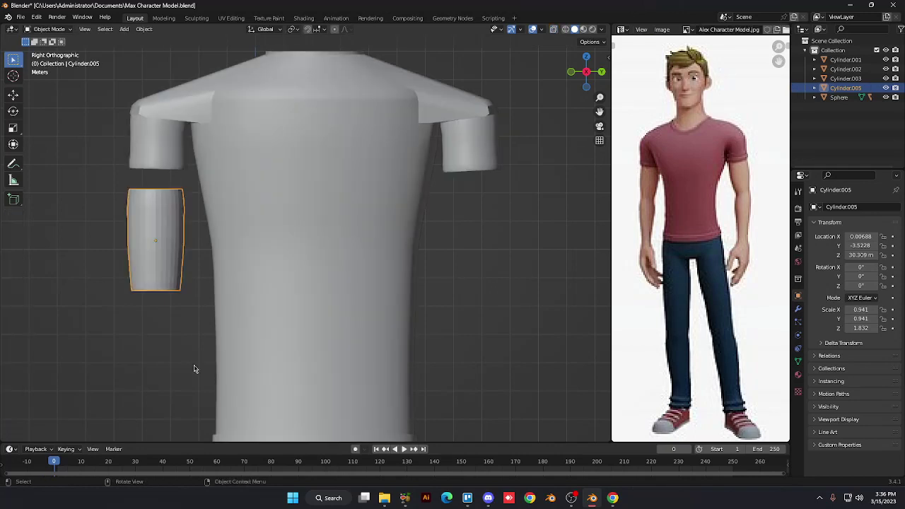
right_click(163, 316)
right_click(143, 209)
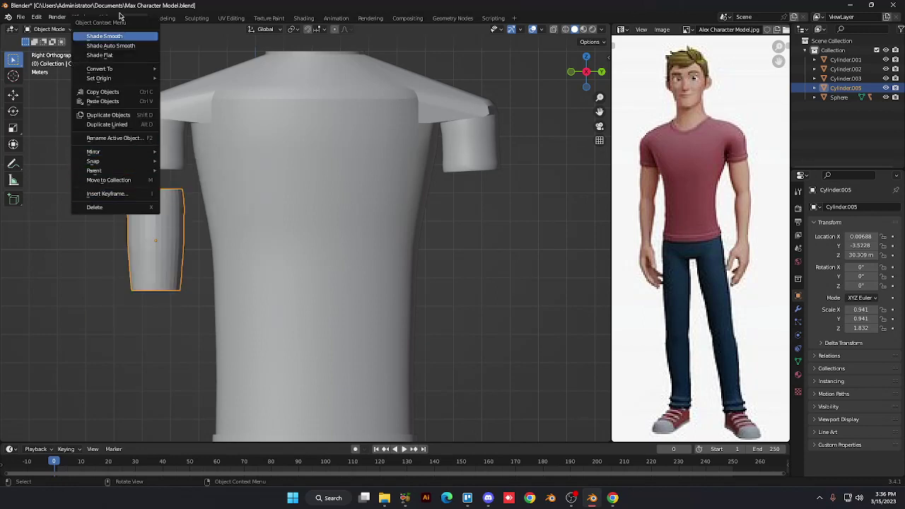
left_click(125, 36)
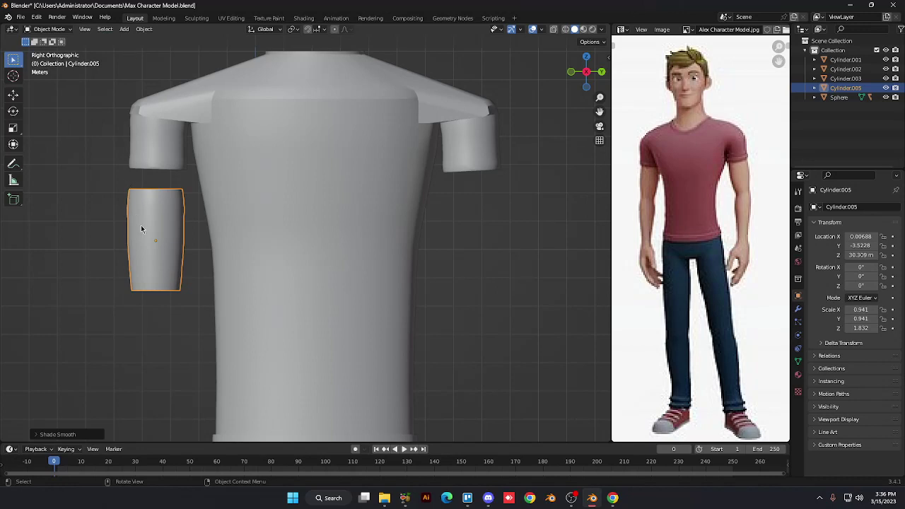
Scale the arm cylinder down to about 0.96 and move it up about 0.8 m so it meets the sleeve's lower end
key("s")
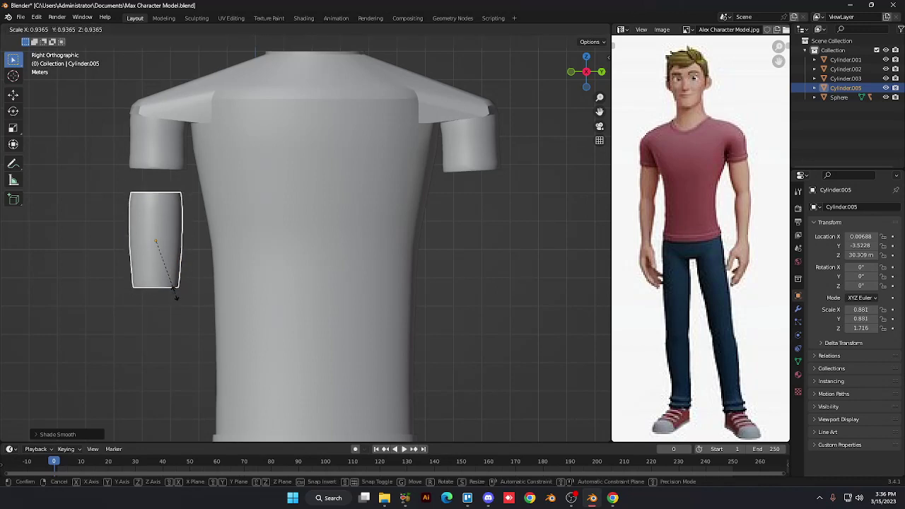
left_click(176, 298)
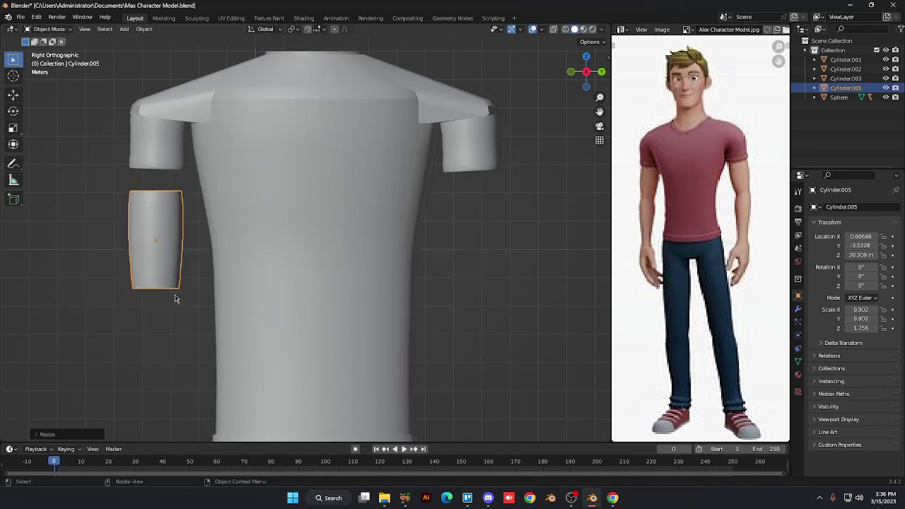
key("g")
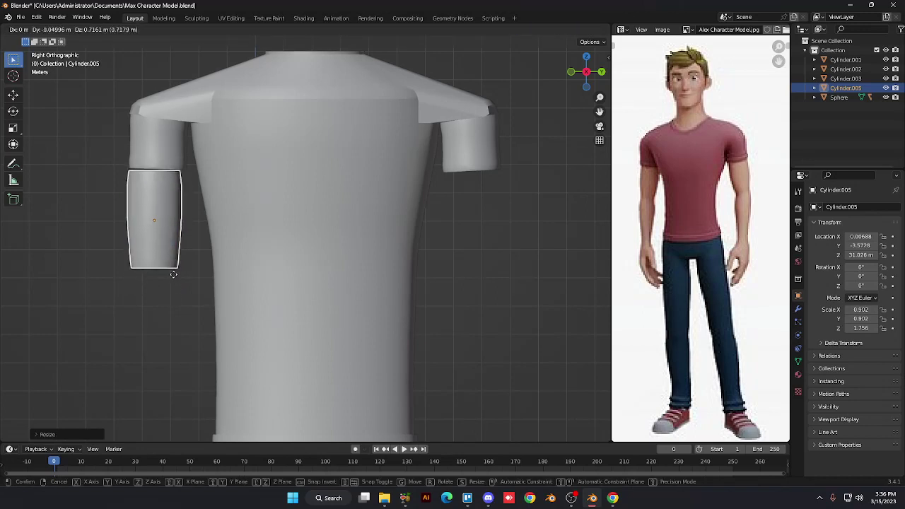
left_click(178, 273)
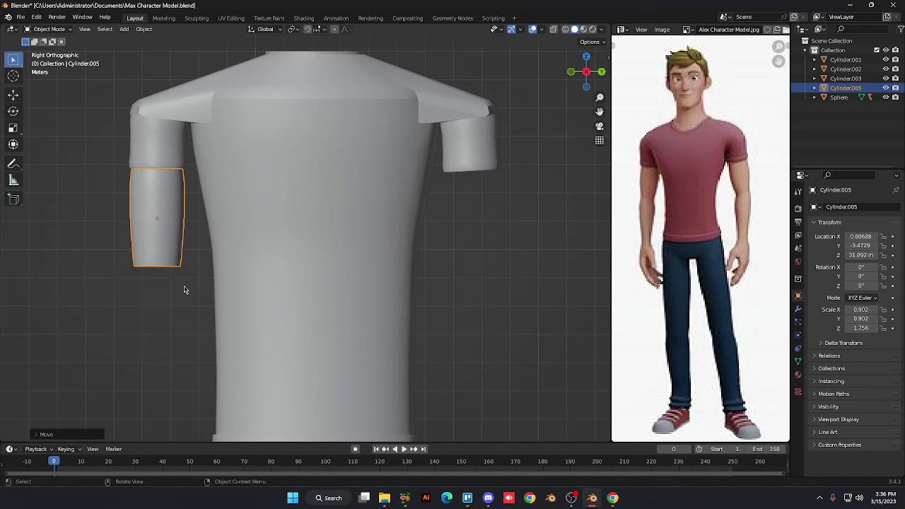
key("g")
key("z")
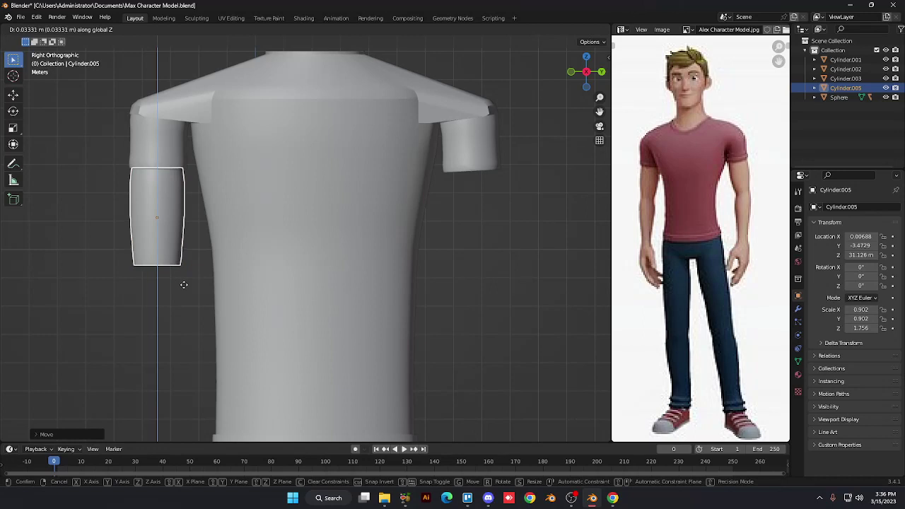
left_click(184, 286)
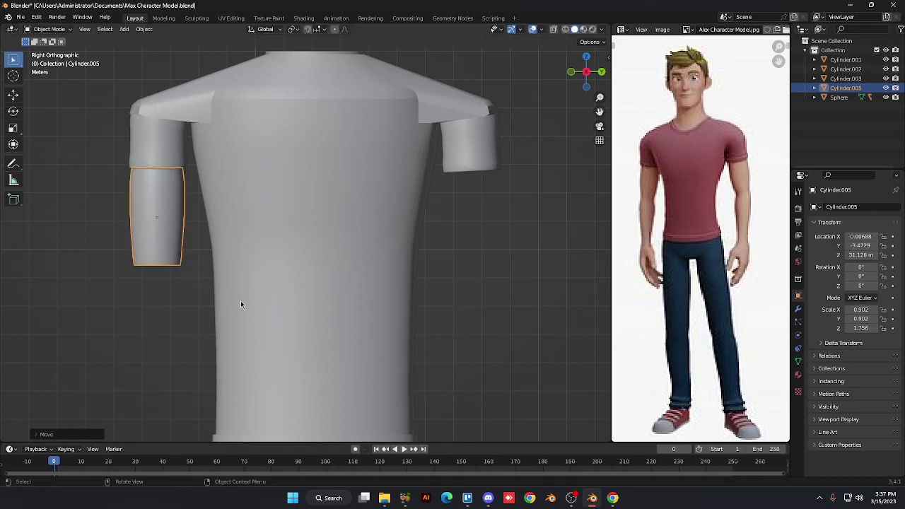
key("r")
key("y")
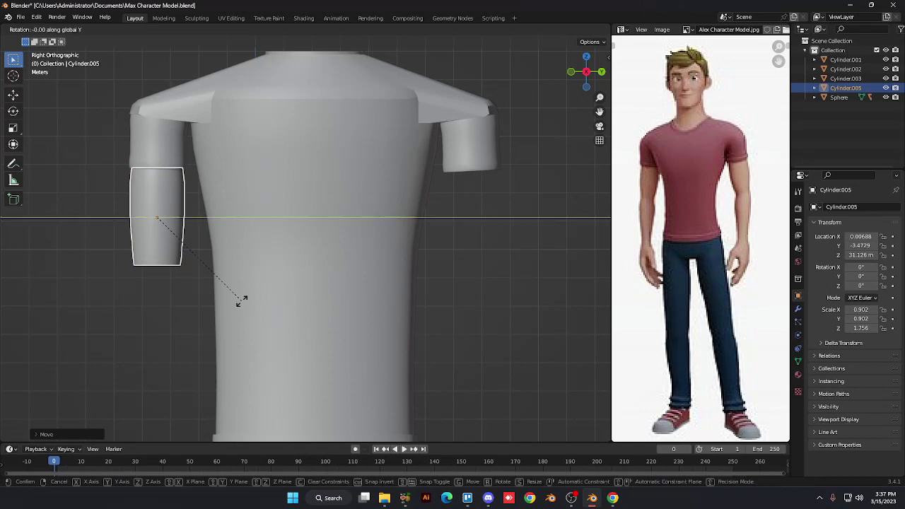
key("x")
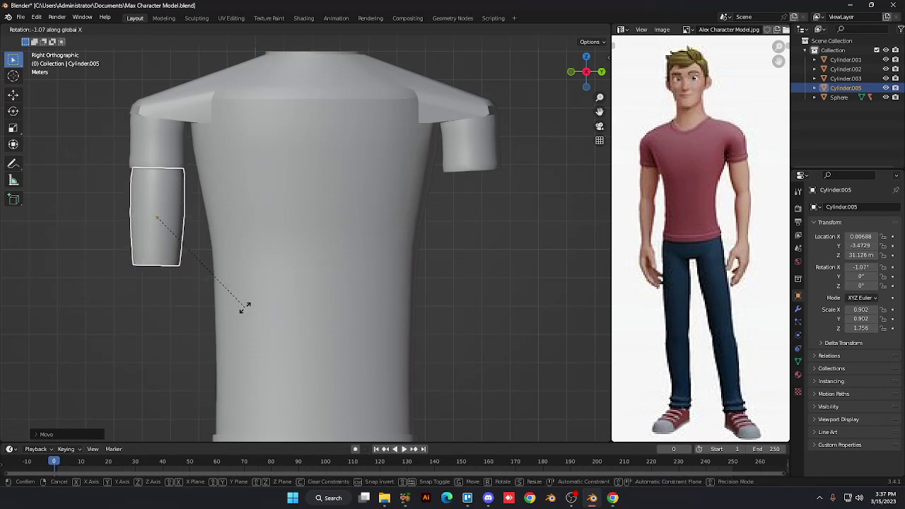
type("0")
key("Return")
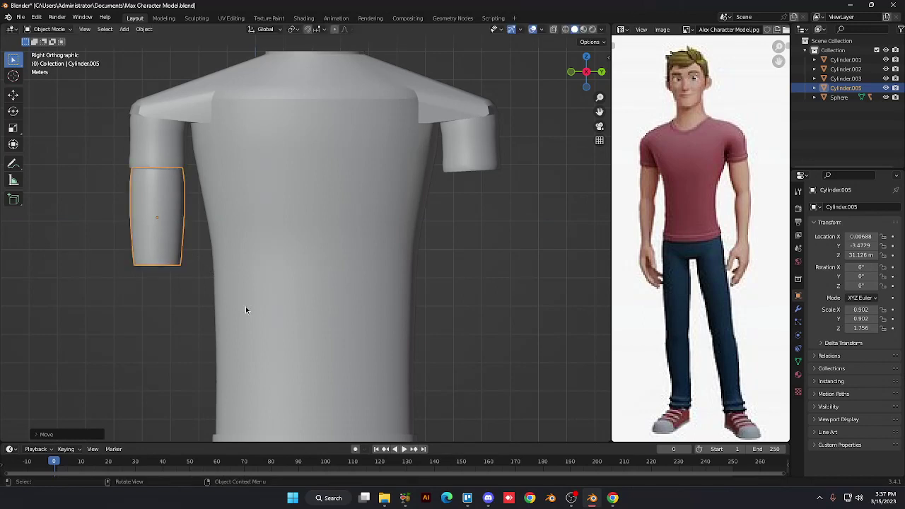
Duplicate the upper arm cylinder and move the copy down about 3.55 m along Z, just below the original
left_click(149, 340)
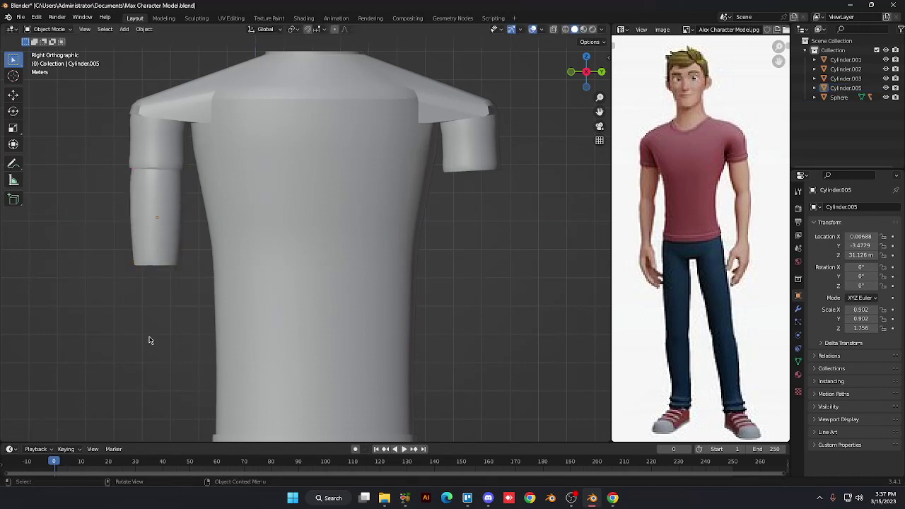
left_click(171, 260)
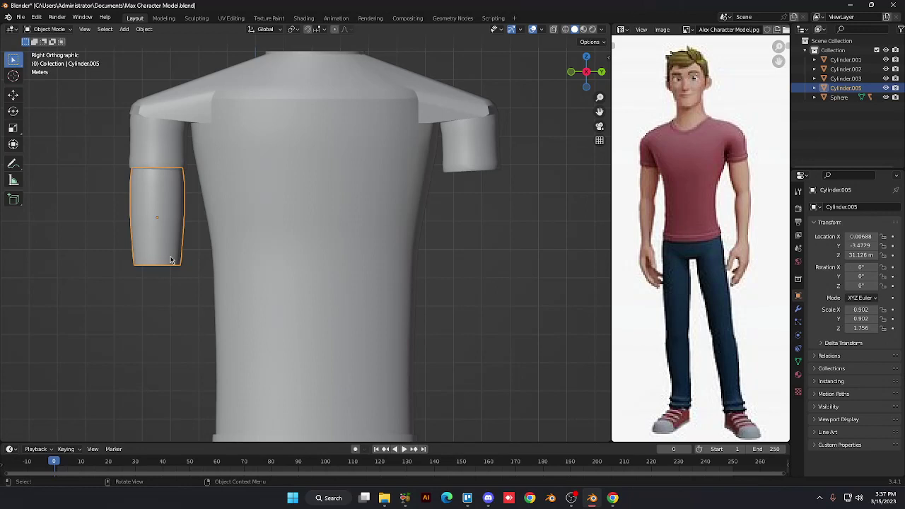
key("shift+d")
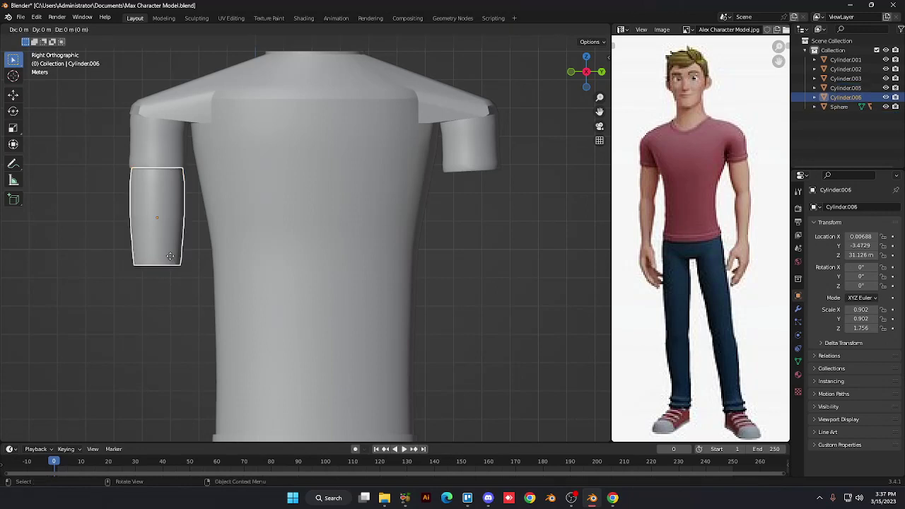
key("z")
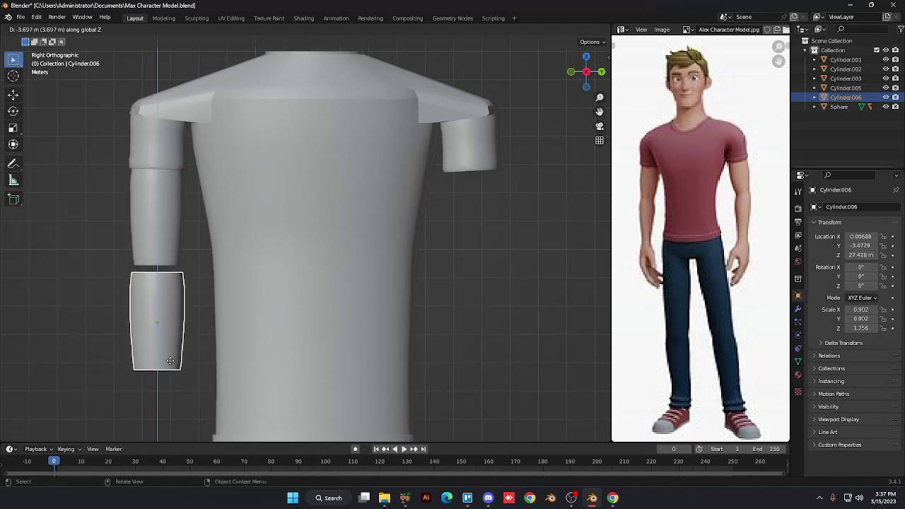
left_click(170, 358)
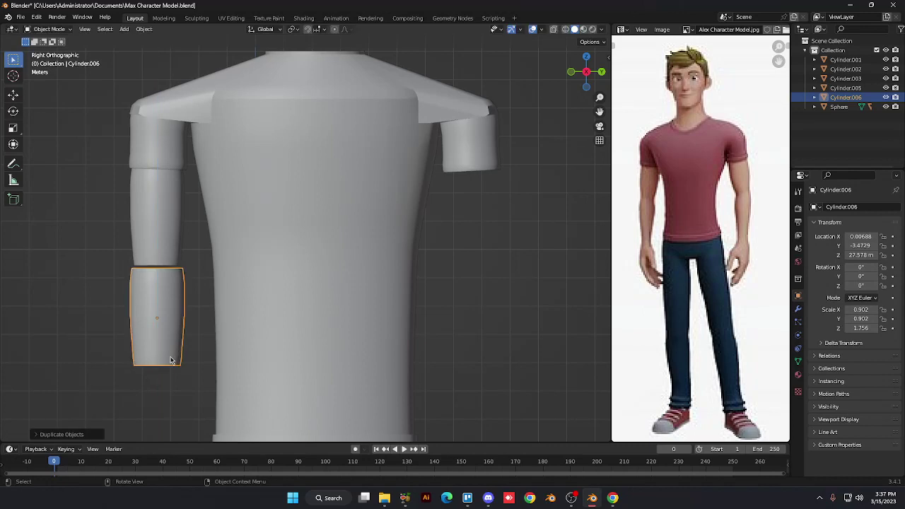
Scale the forearm cylinder down to about 0.789, then stretch it along Z to about 1.911, and deselect it
key("s")
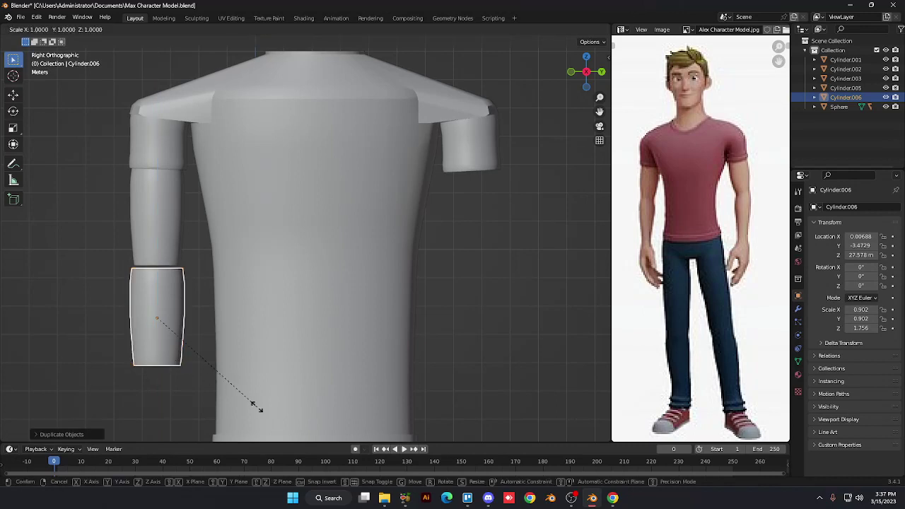
left_click(239, 401)
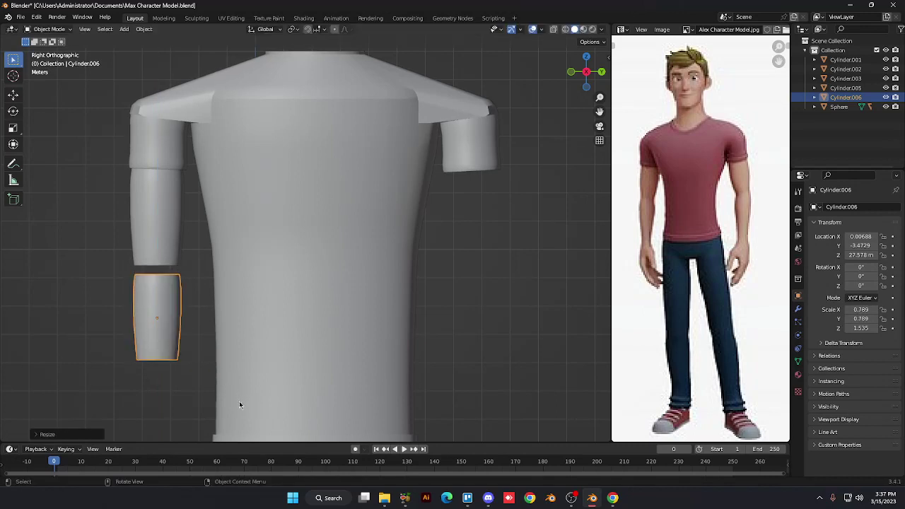
key("s")
key("z")
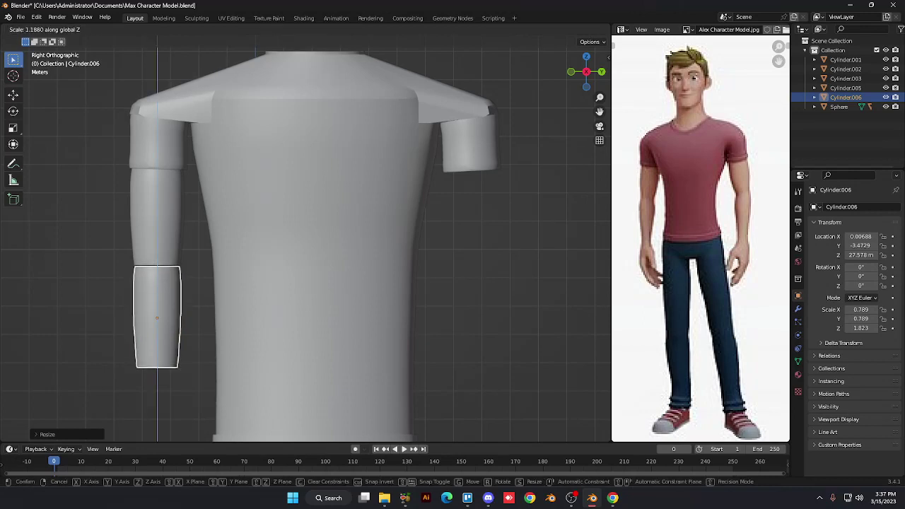
key("Return")
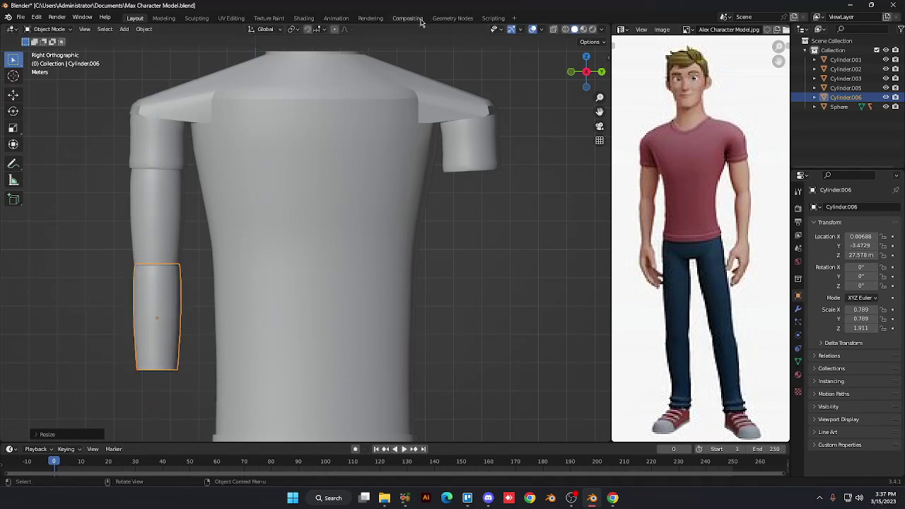
left_click(355, 201)
left_click(478, 247)
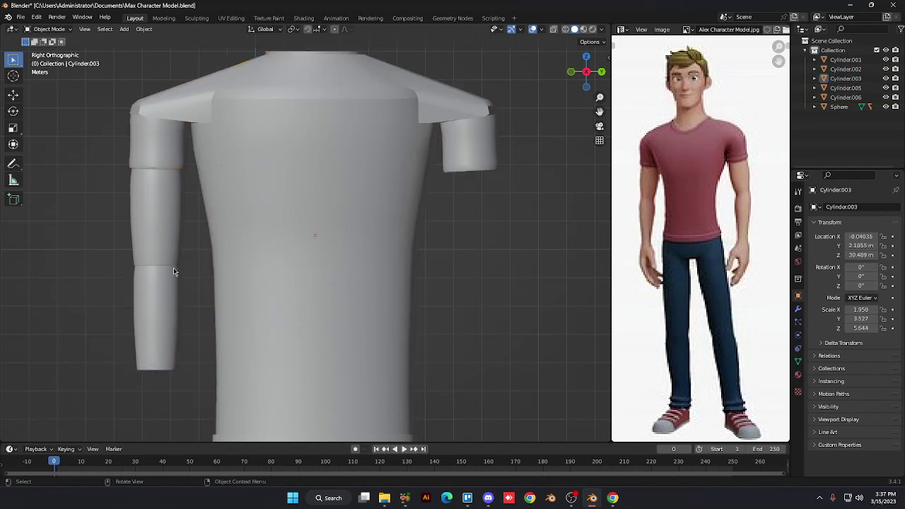
Enlarge the forearm cylinder slightly to a scale of about 0.808 and stretch it along Z to about 2.232
left_click(175, 328)
key("s")
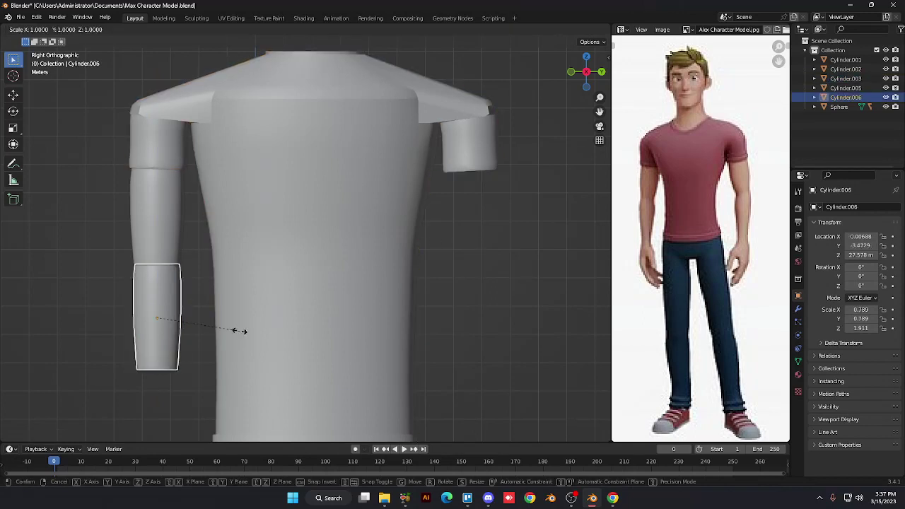
left_click(241, 332)
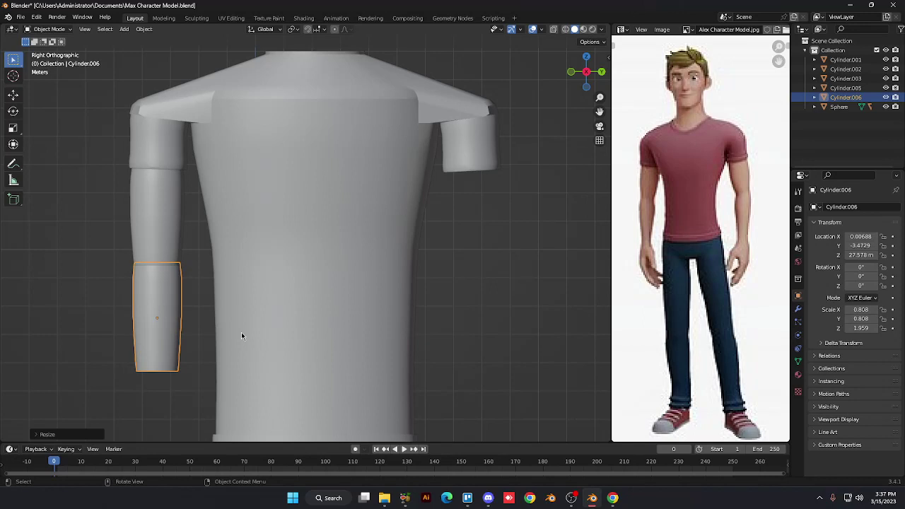
key("s")
key("z")
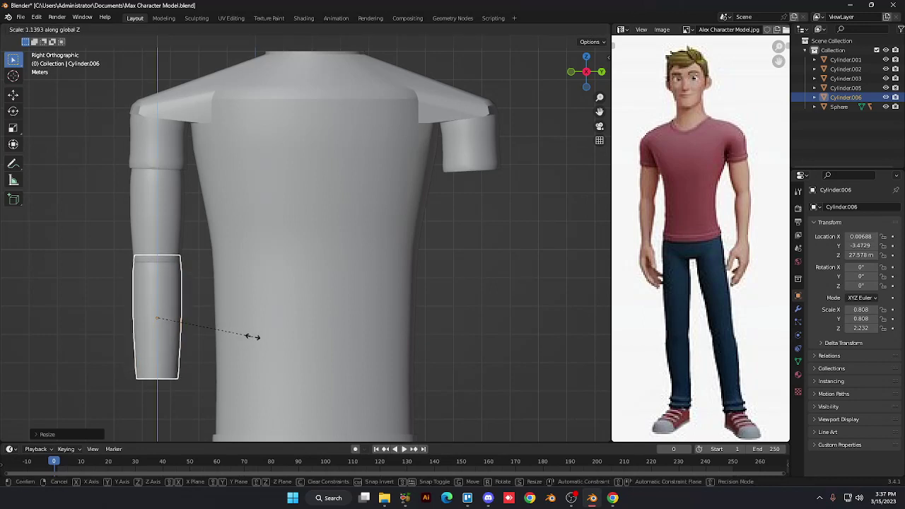
left_click(252, 336)
Lower the forearm cylinder about 0.35 m along Z so its upper end meets the upper arm
key("g")
key("z")
left_click(252, 347)
left_click(465, 339)
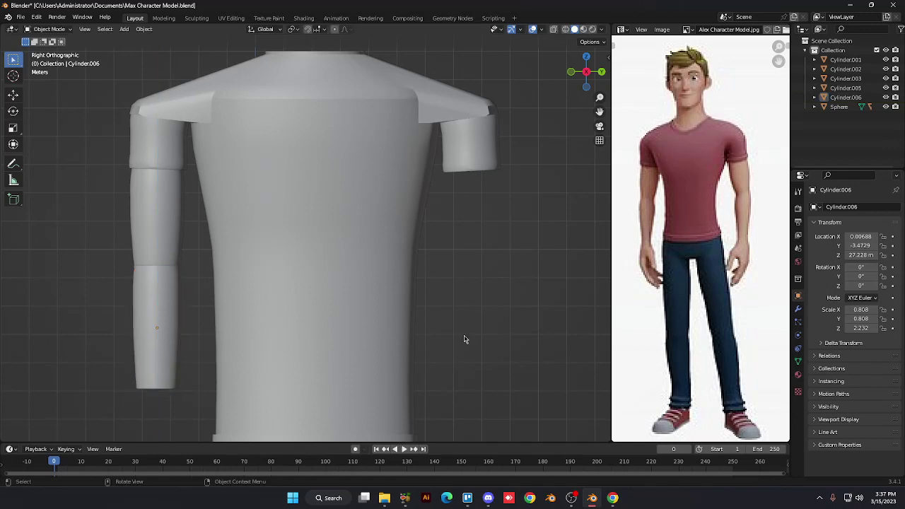
Examine the alignment of the upper arm and forearm from several sides around the character
middle_click_drag(465, 339, 465, 340)
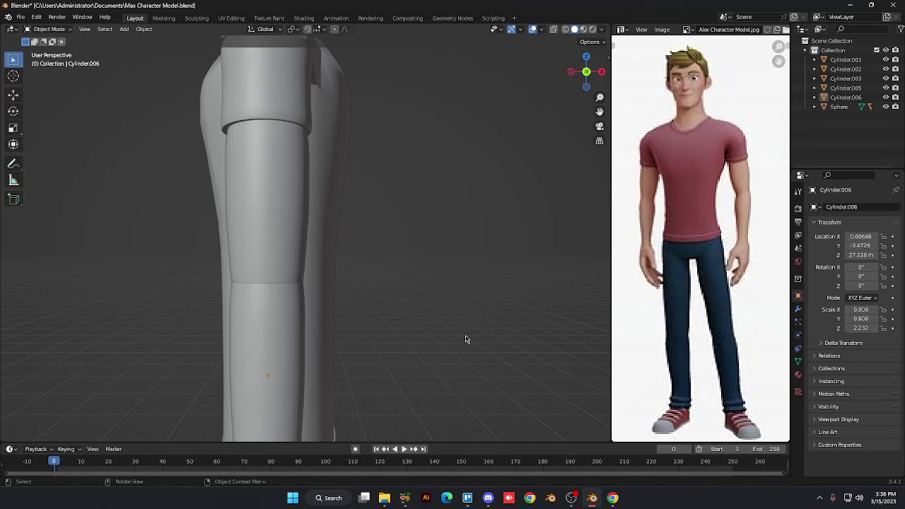
key("KP_6")
key("KP_6")
key("KP_6")
key("KP_6")
key("KP_6")
key("KP_6")
key("KP_6")
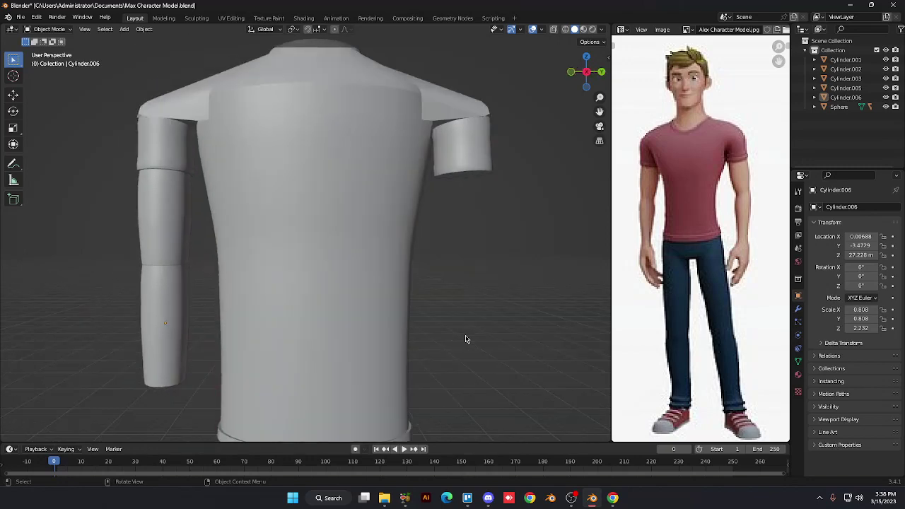
Rotate the upper arm cylinder about -2.4° around the global X axis and select the forearm cylinder
left_click(178, 261)
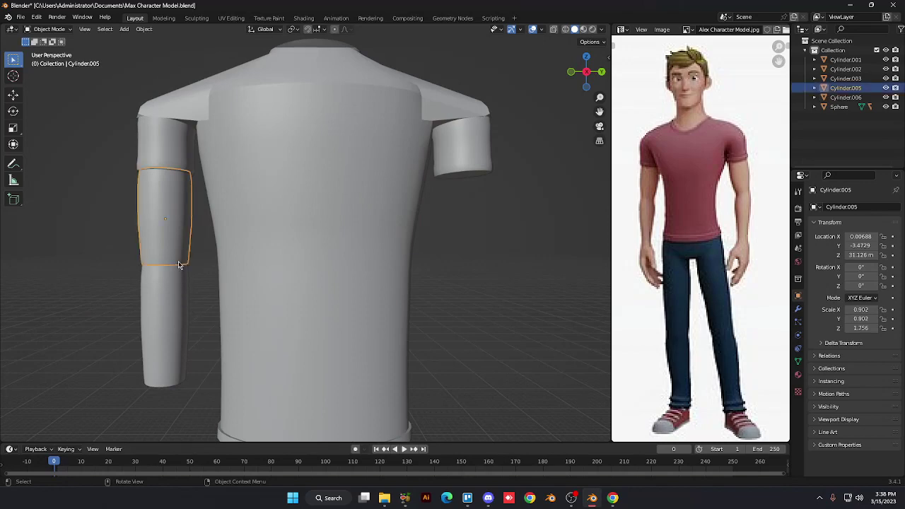
key("r")
key("Escape")
key("KP_3")
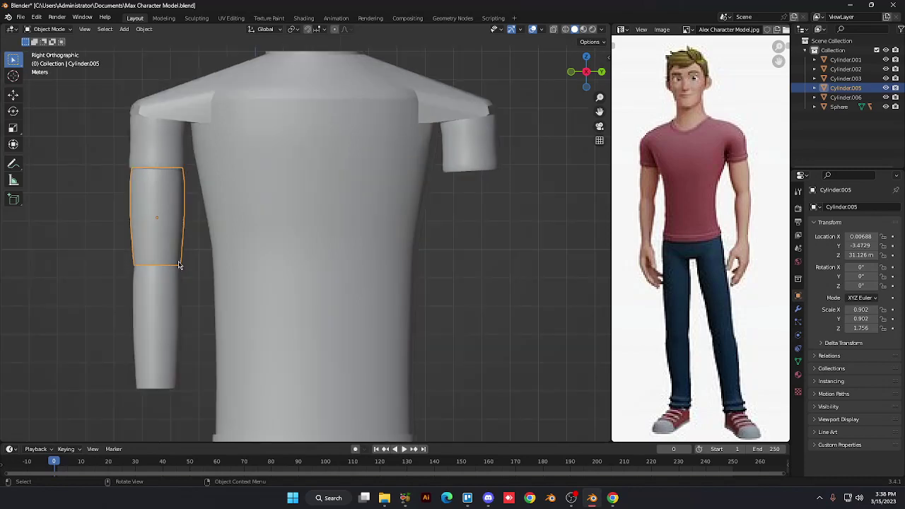
key("r")
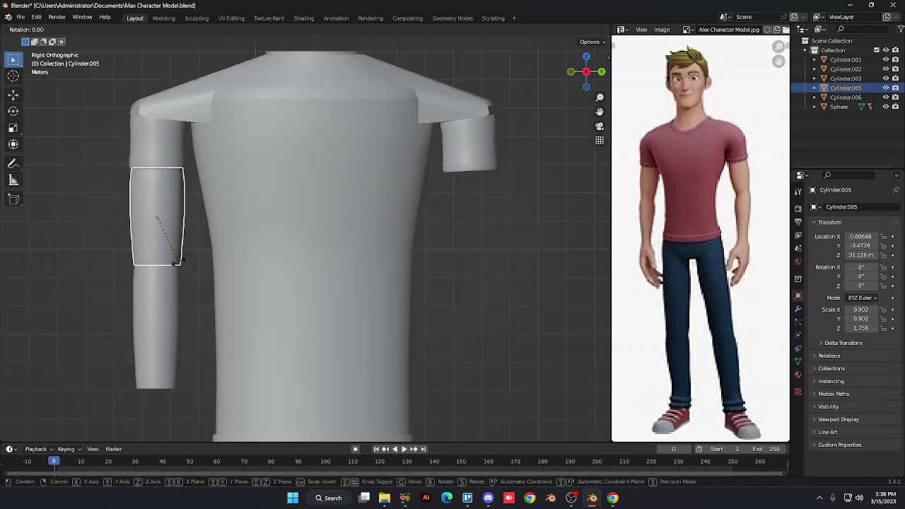
key("x")
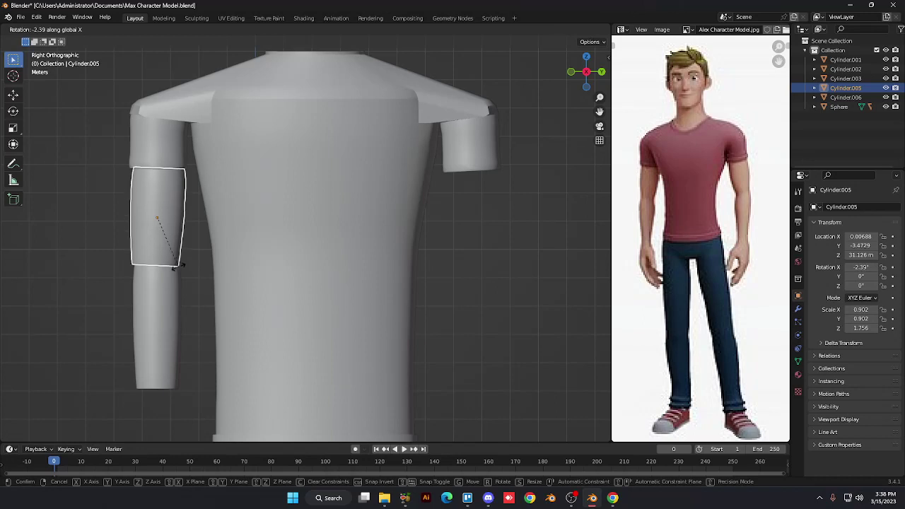
left_click(203, 322)
left_click(147, 311)
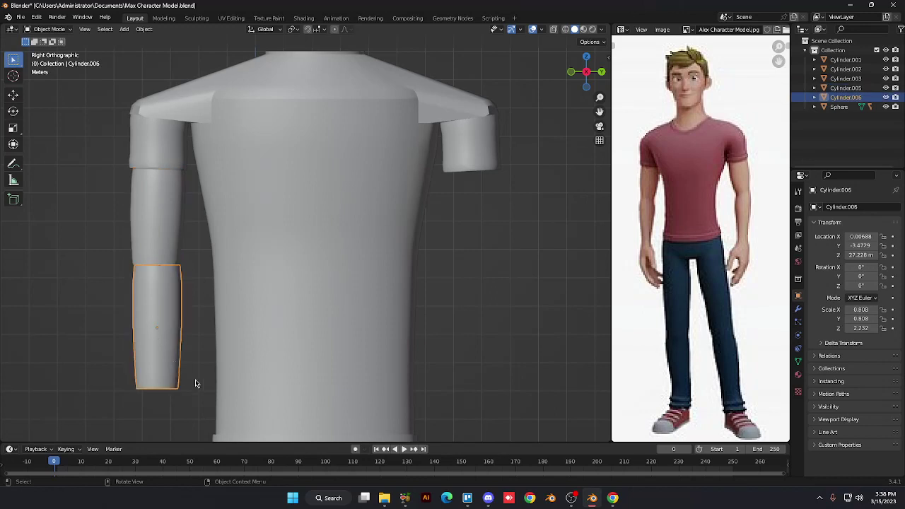
key("r")
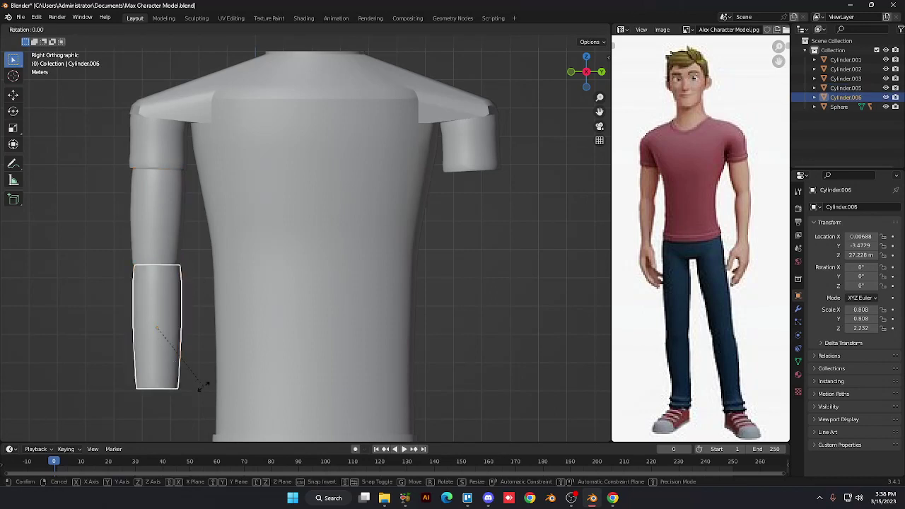
key("r")
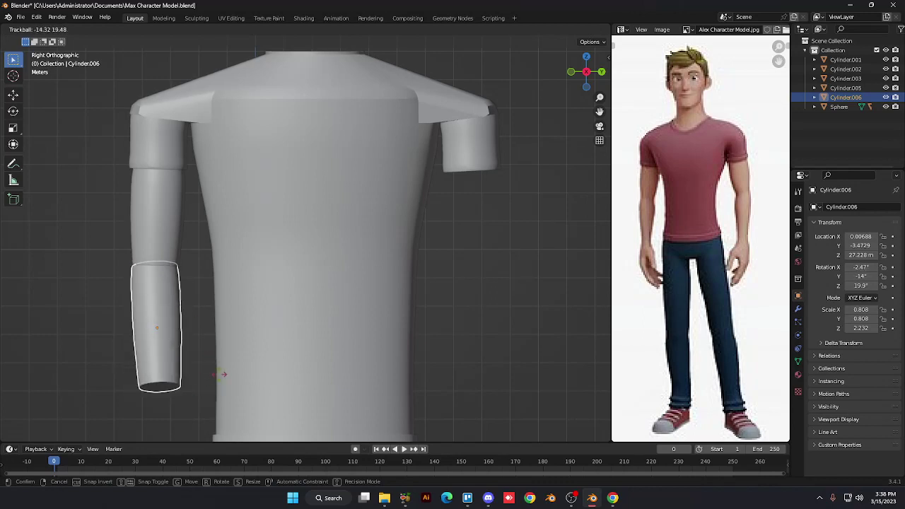
right_click(220, 374)
Rotate the forearm cylinder about 1.83° around the global X axis and nudge it about 0.02 m inward and up
key("r")
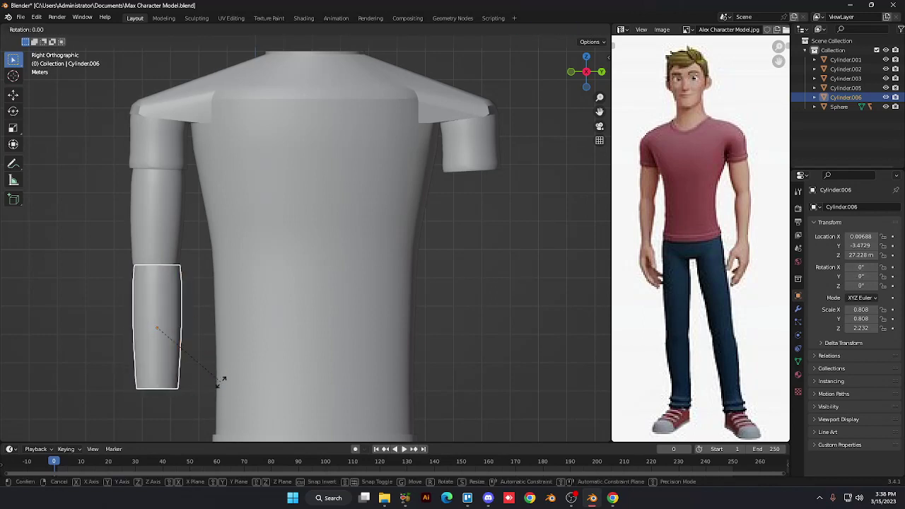
key("x")
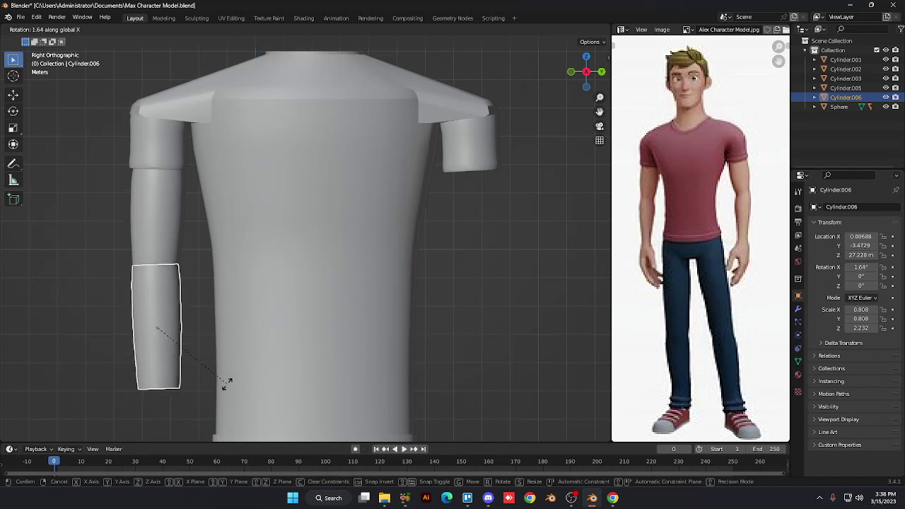
left_click(227, 384)
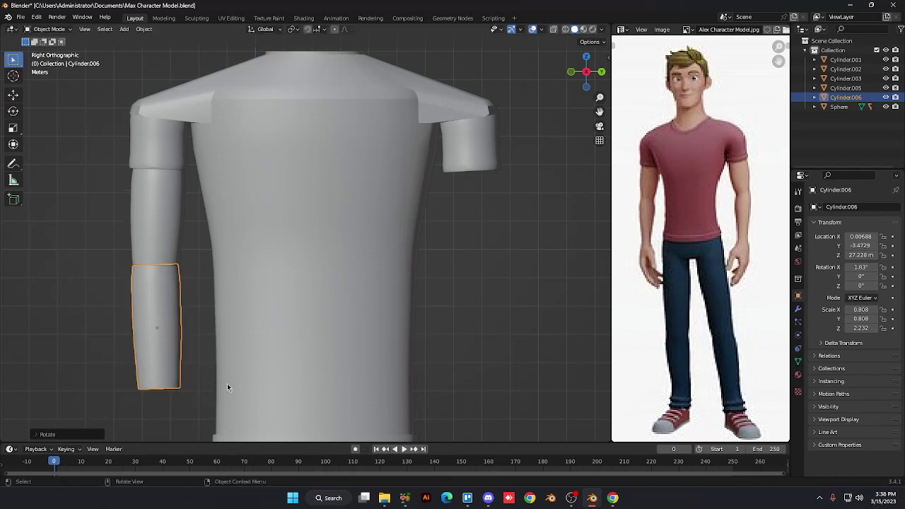
left_click(203, 349)
left_click(147, 339)
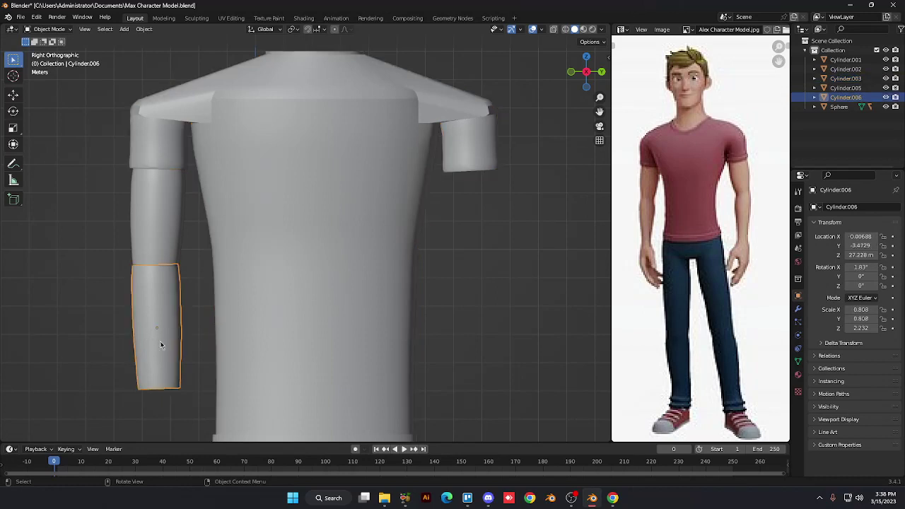
key("g")
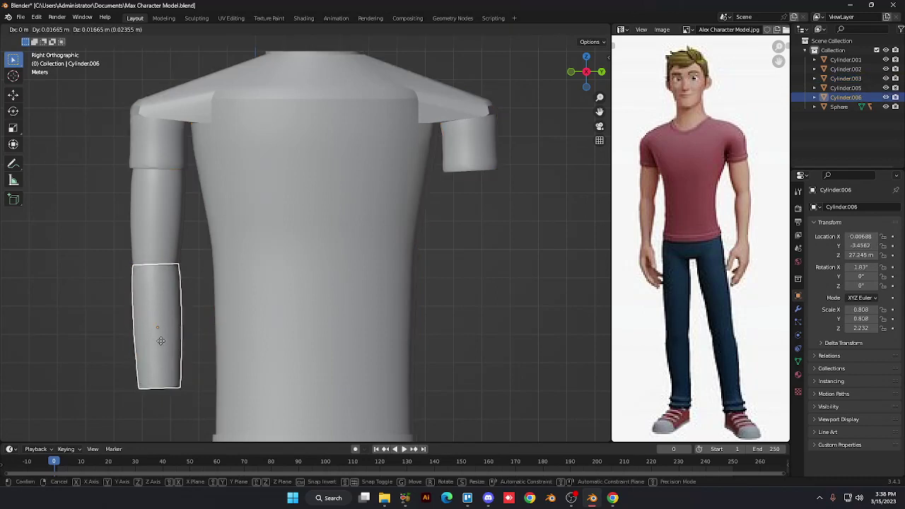
left_click(161, 341)
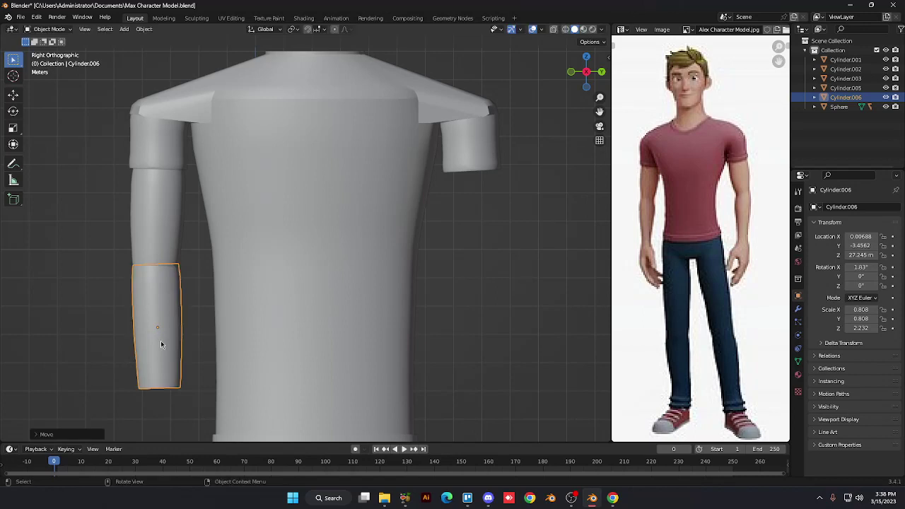
left_click(97, 326)
Select the upper arm and forearm cylinders together and enter Edit Mode with X-ray turned on
key("KP_4")
key("KP_4")
key("KP_4")
key("KP_4")
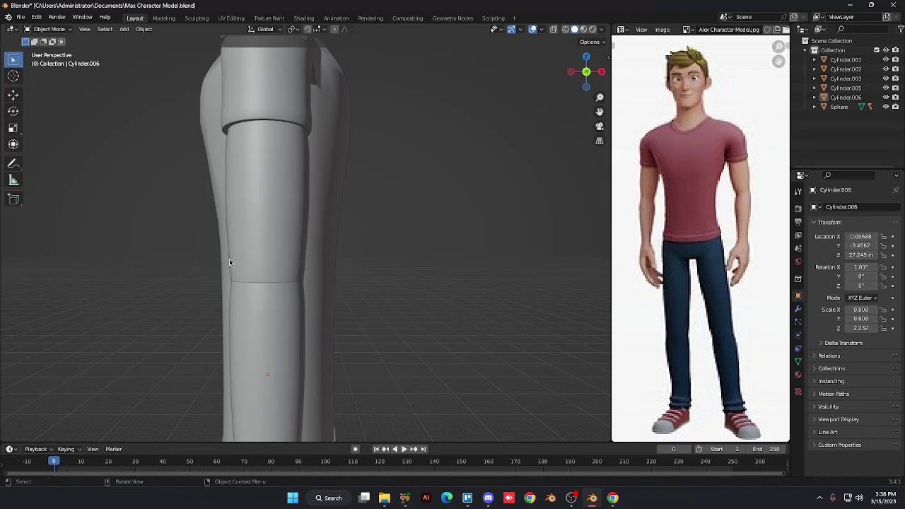
left_click(283, 258)
left_click(297, 318, "shift")
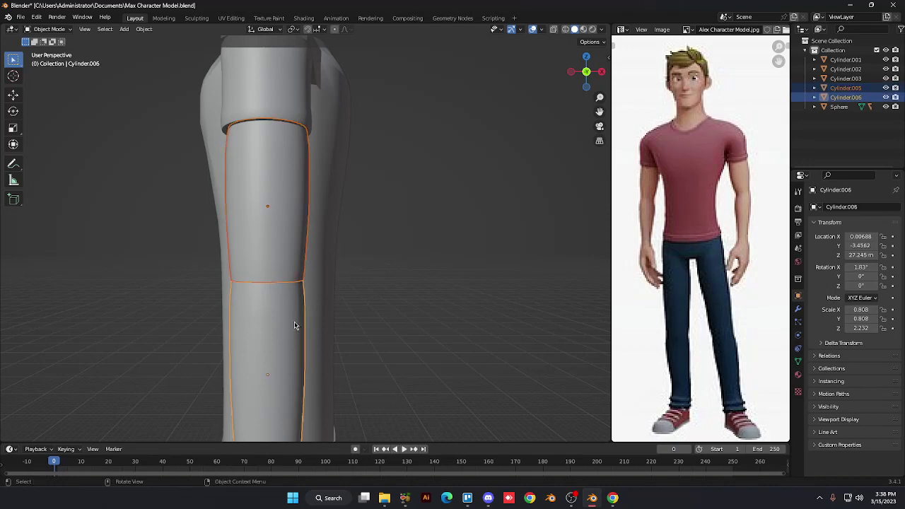
key("Tab")
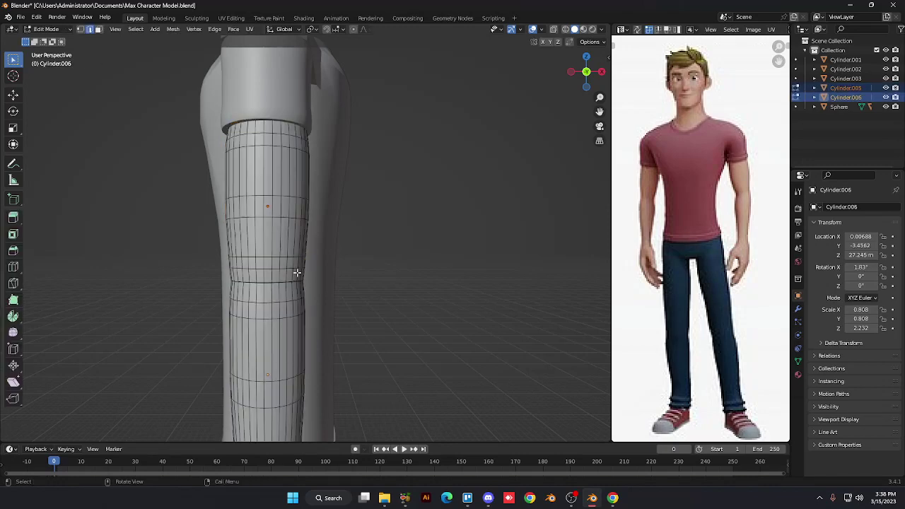
key("alt+z")
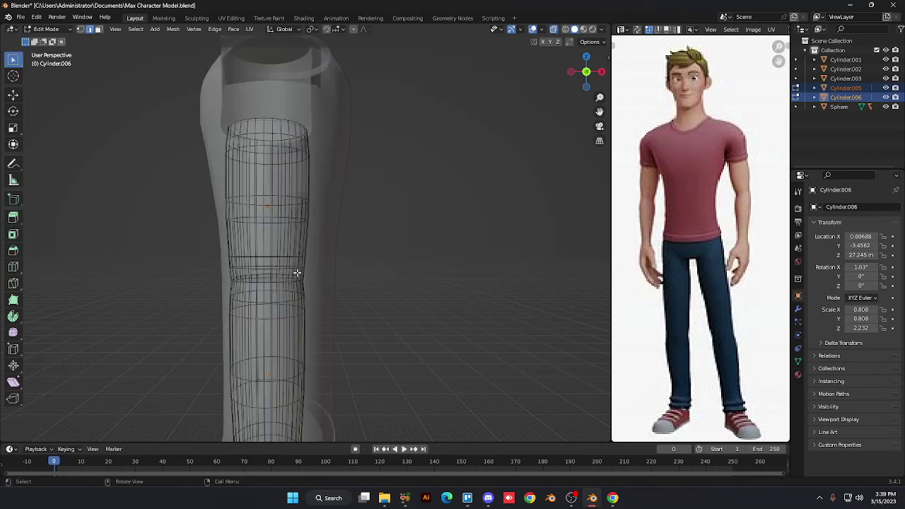
Select the edge loops around the elbow on both arm cylinders in the right orthographic view and enable proportional editing
key("KP_3")
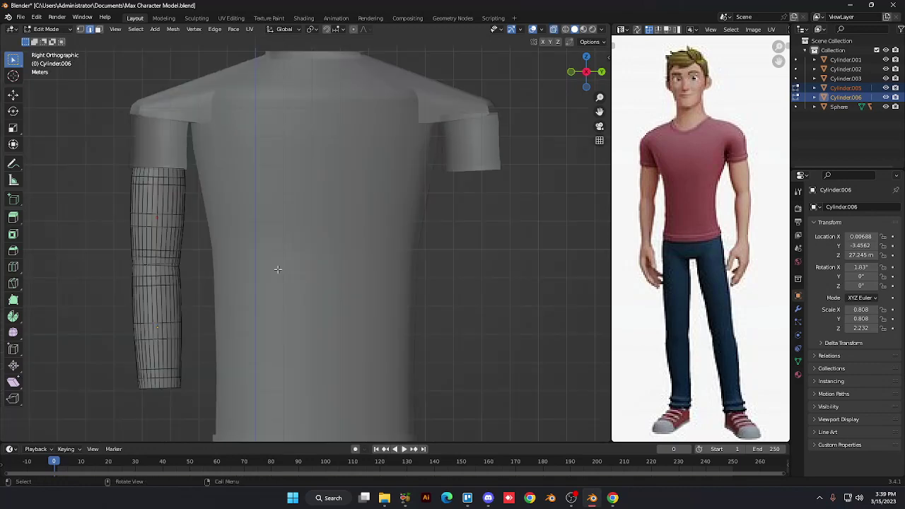
left_click_drag(112, 230, 187, 291)
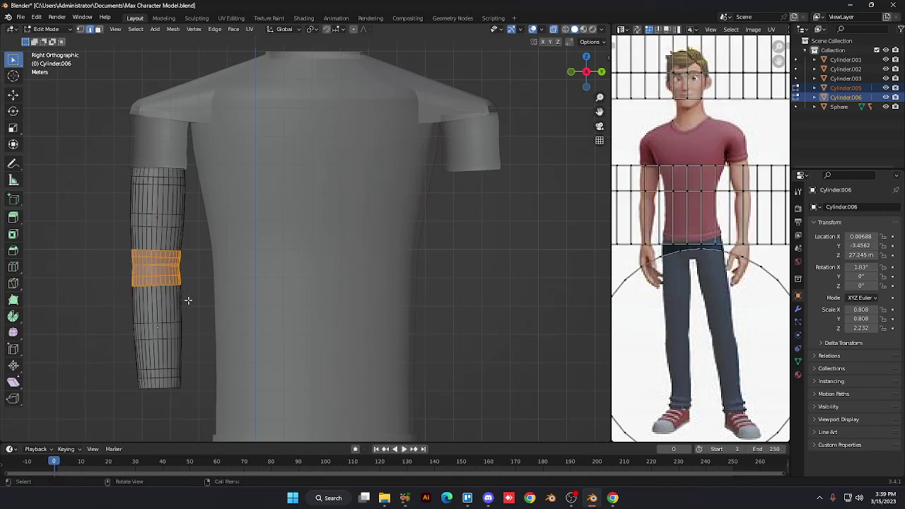
left_click(354, 29)
Move the elbow loops about -0.1 m along the global X axis with a proportional size of 2.144 m, and deselect them
key("KP_1")
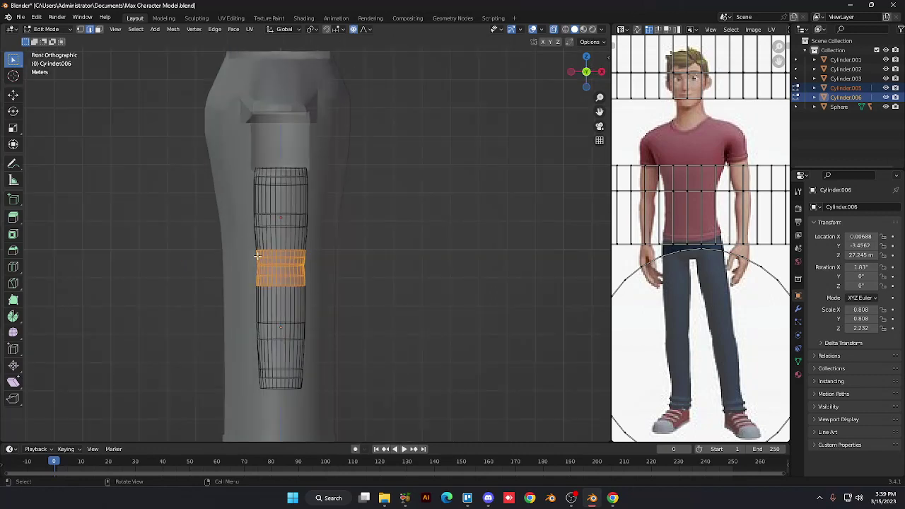
key("g")
key("y")
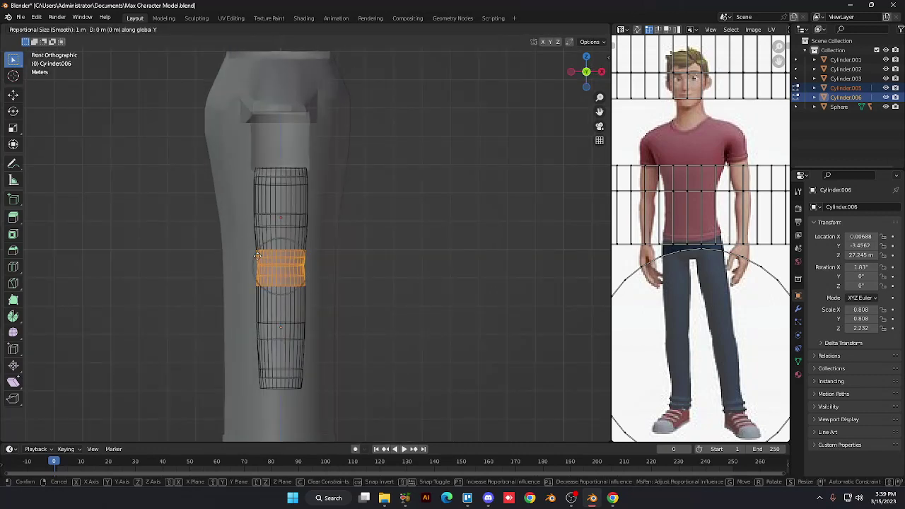
key("x")
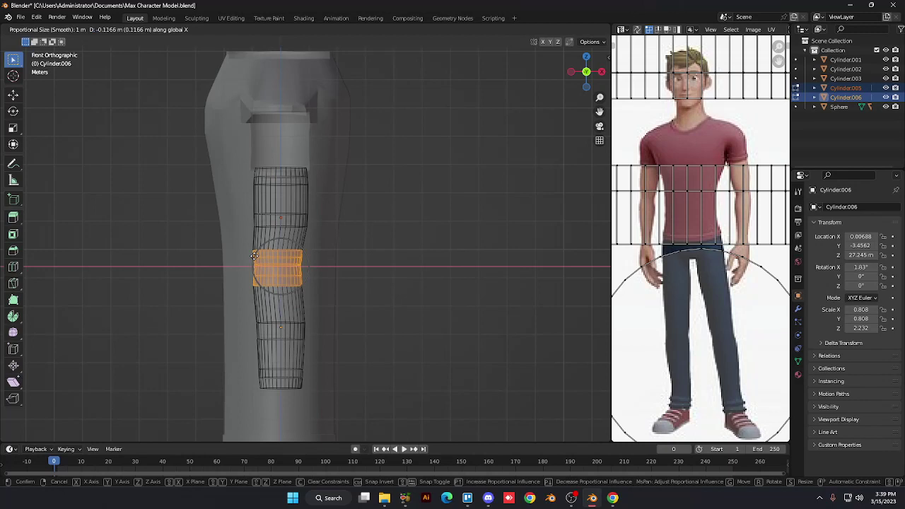
scroll(254, 256, "down", 7)
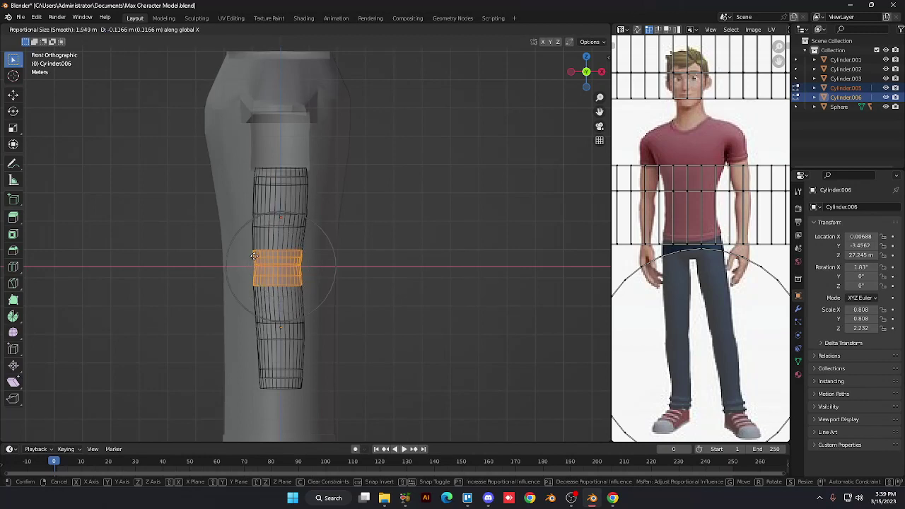
scroll(254, 256, "up", 3)
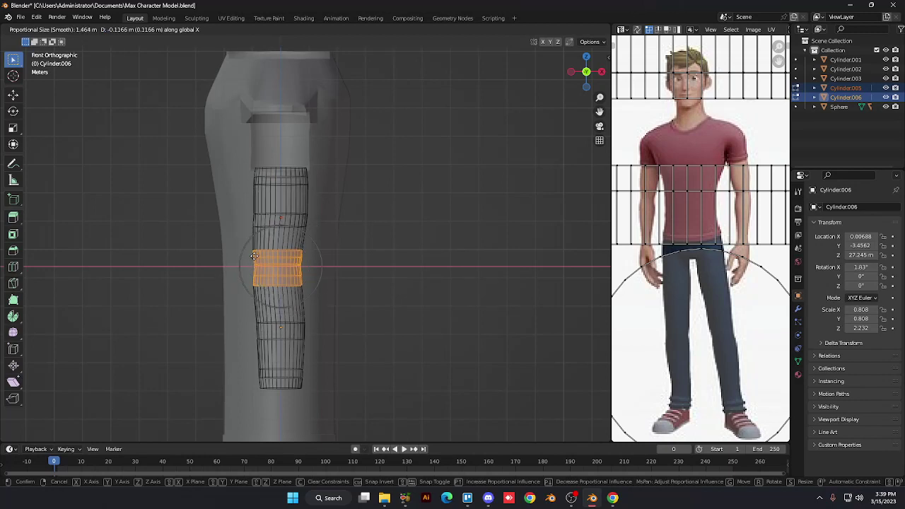
scroll(254, 256, "up", 4)
scroll(254, 256, "down", 8)
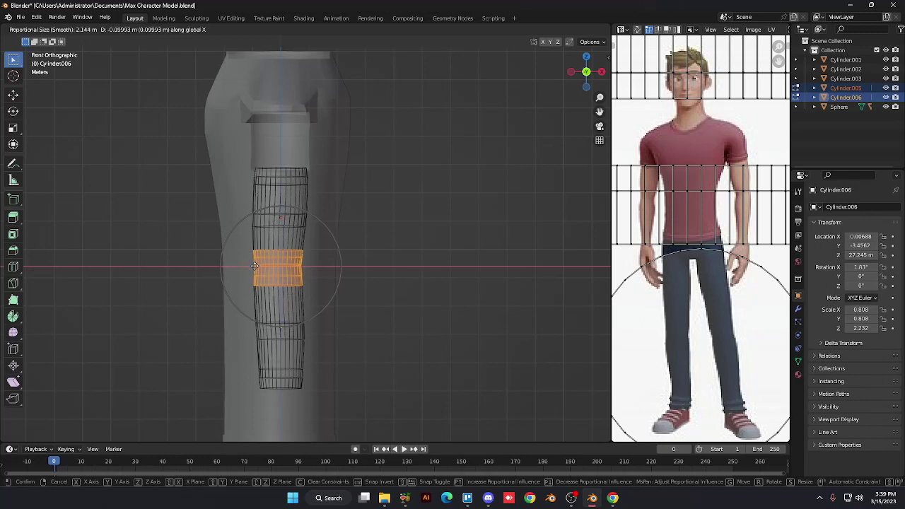
left_click(254, 266)
left_click(176, 261)
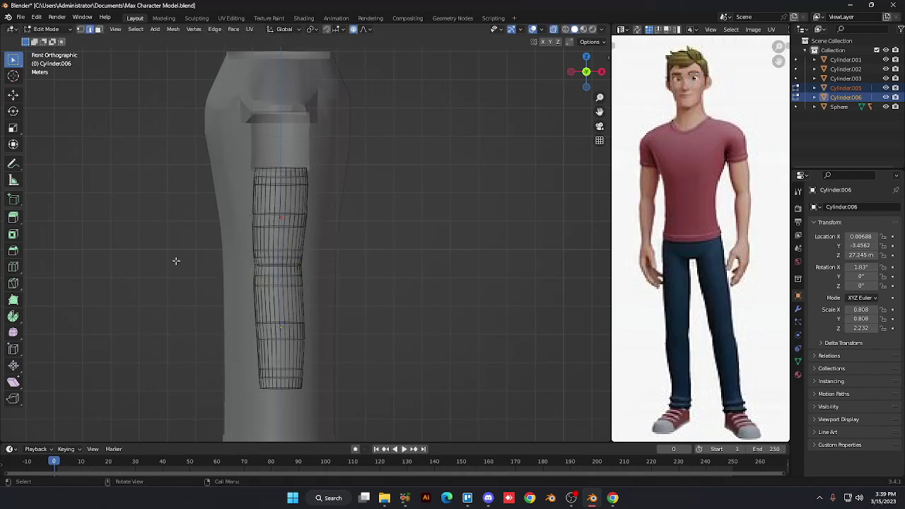
Shift the edge loop at the elbow seam about -0.083 m along the global X axis with proportional falloff
left_click_drag(250, 263, 323, 270)
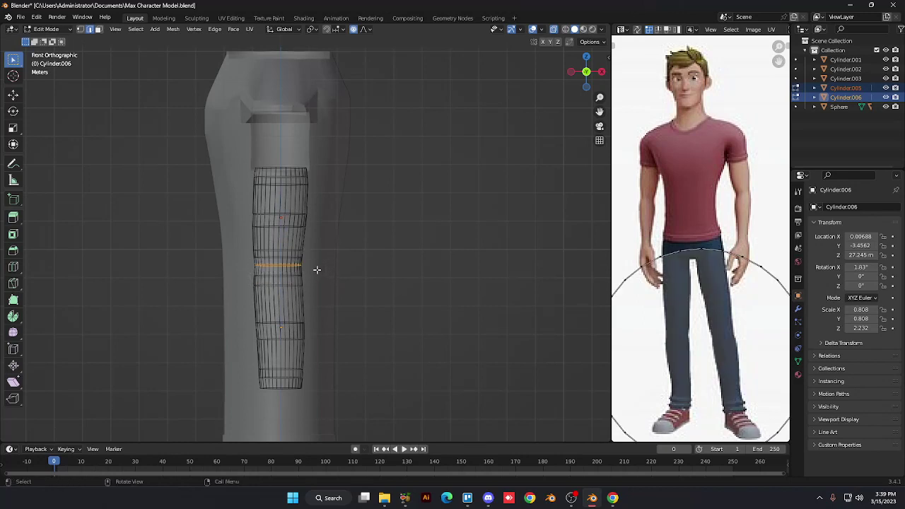
key("g")
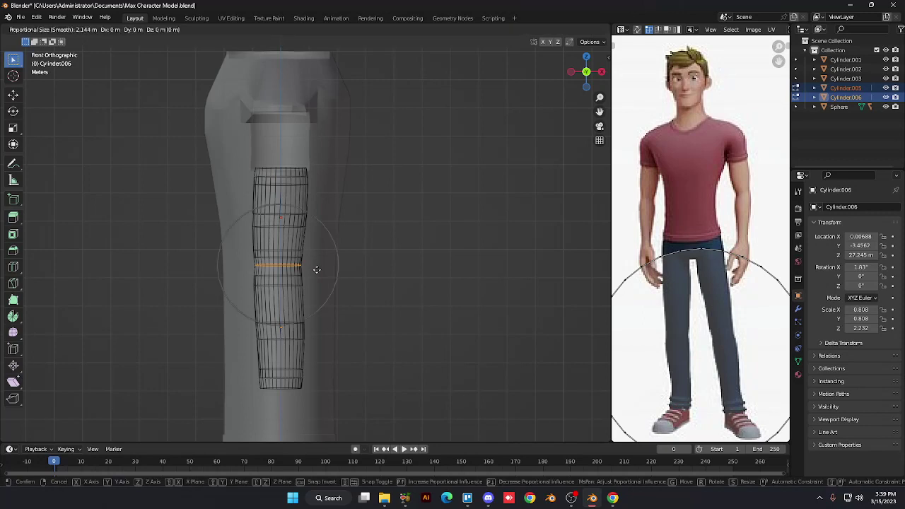
key("y")
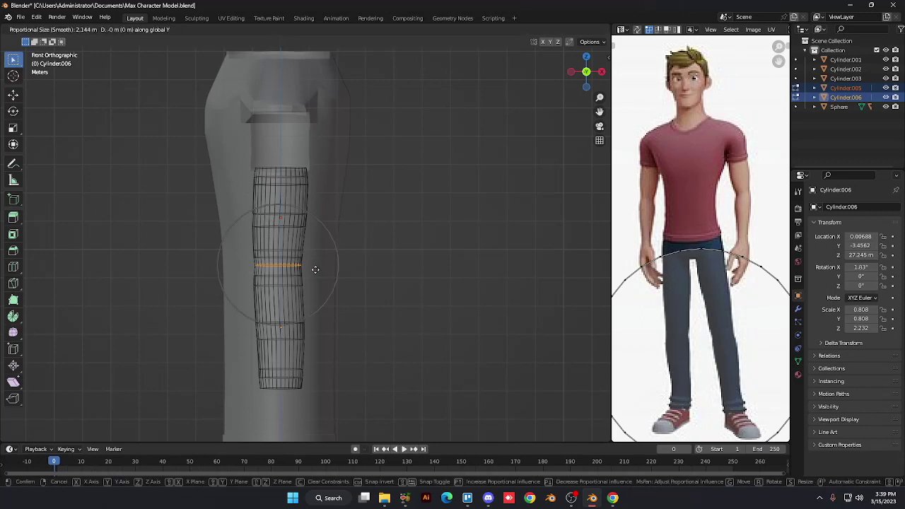
key("x")
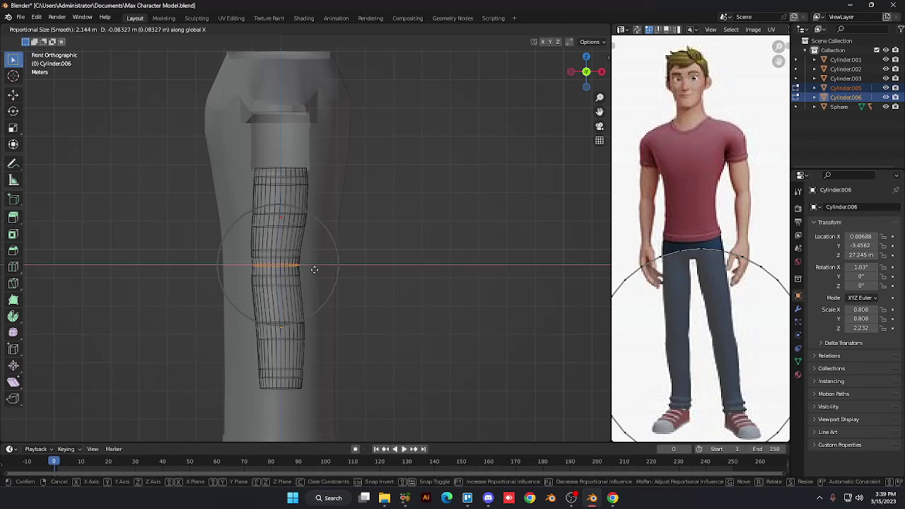
left_click(315, 270)
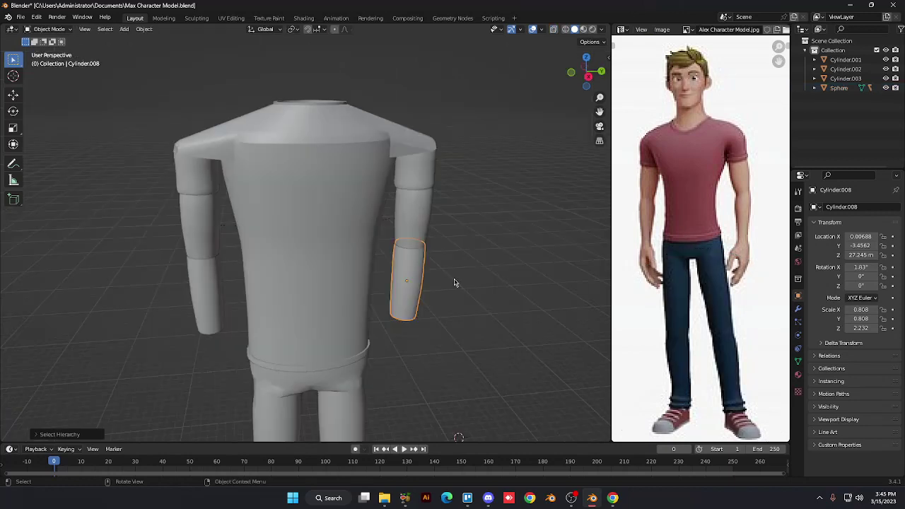
middle_click_drag(454, 283, 455, 283)
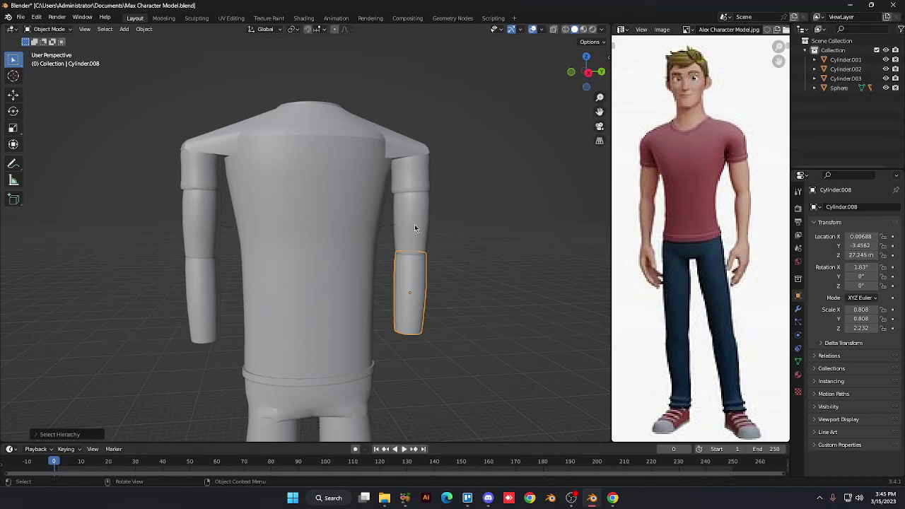
left_click(289, 173)
left_click(342, 198)
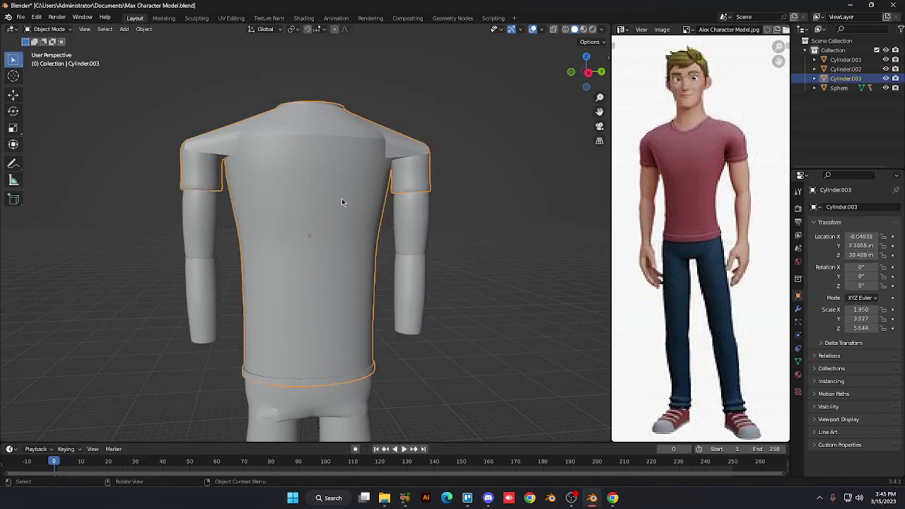
key("r")
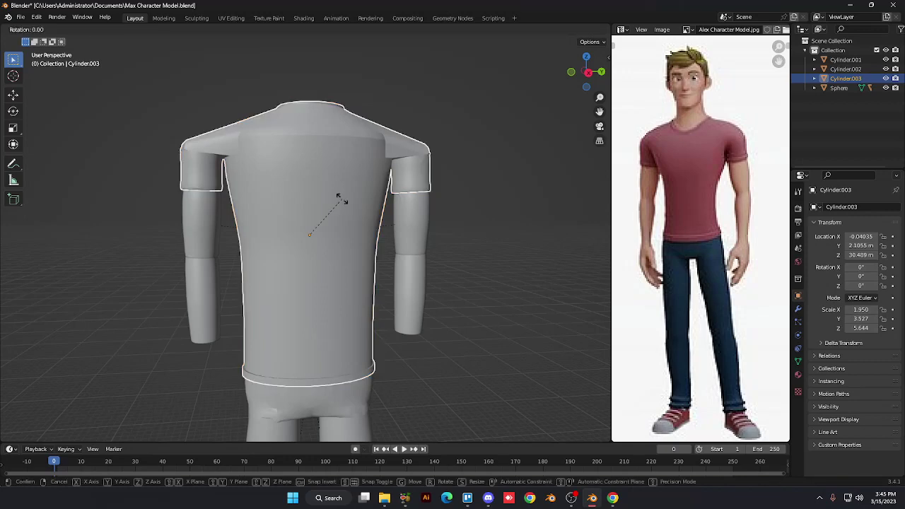
key("x")
right_click(332, 183)
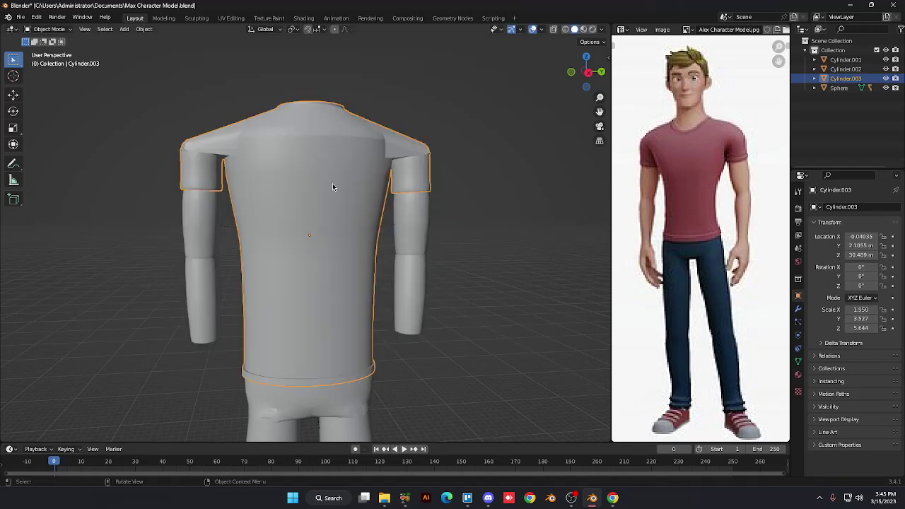
left_click(393, 222)
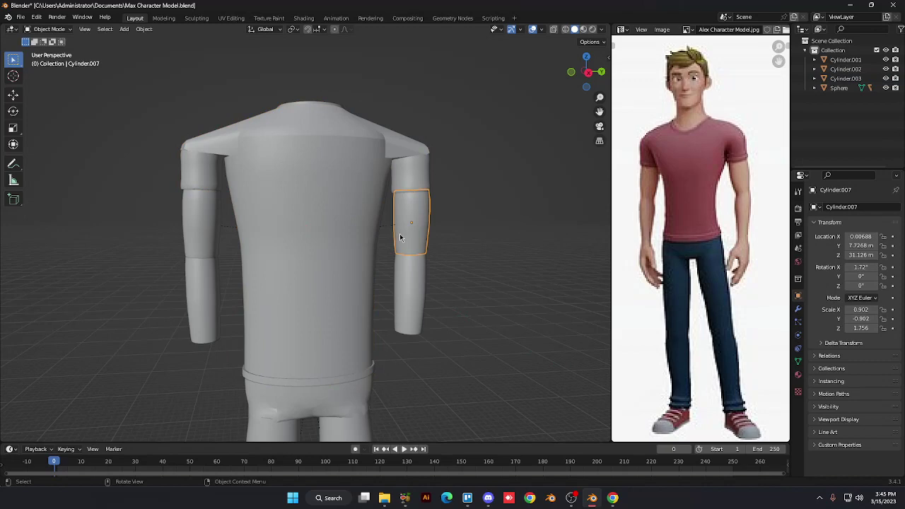
key("r")
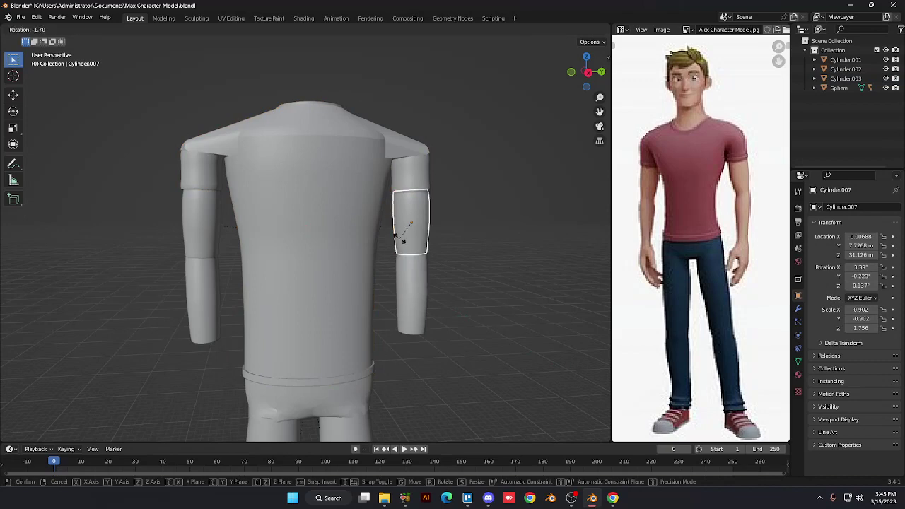
key("y")
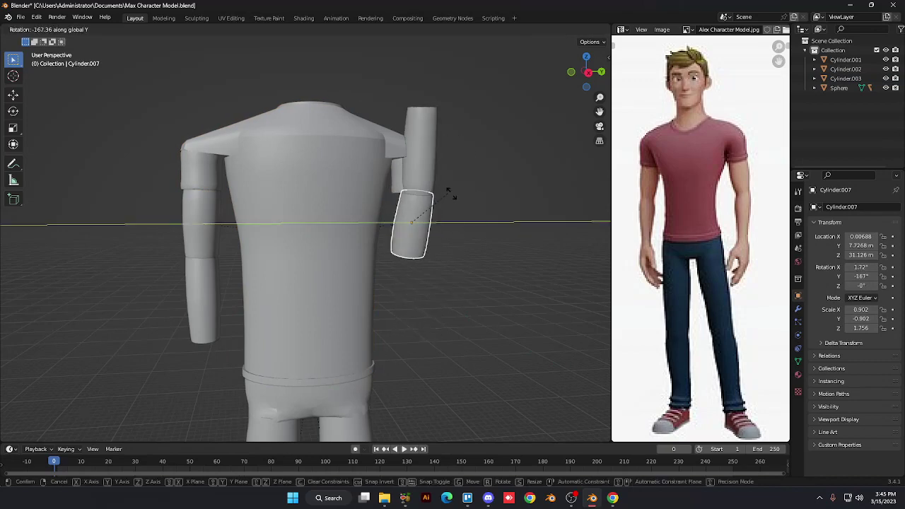
right_click(429, 302)
Select the forearm cylinder on the positive Y side and set its origin to its geometry
left_click(425, 288)
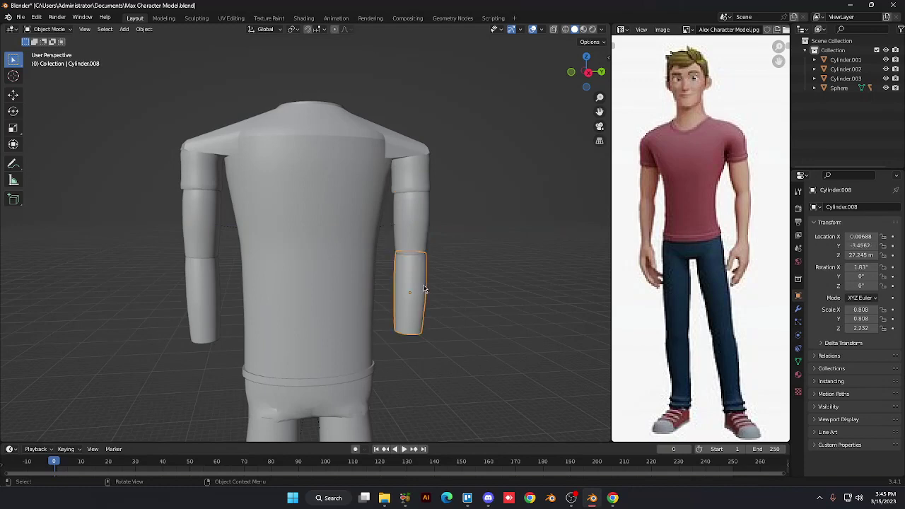
key("r")
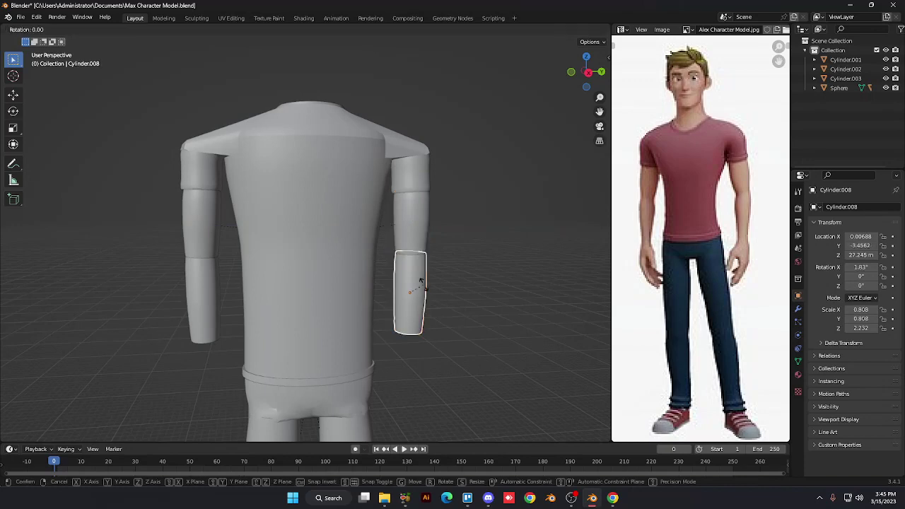
right_click(428, 288)
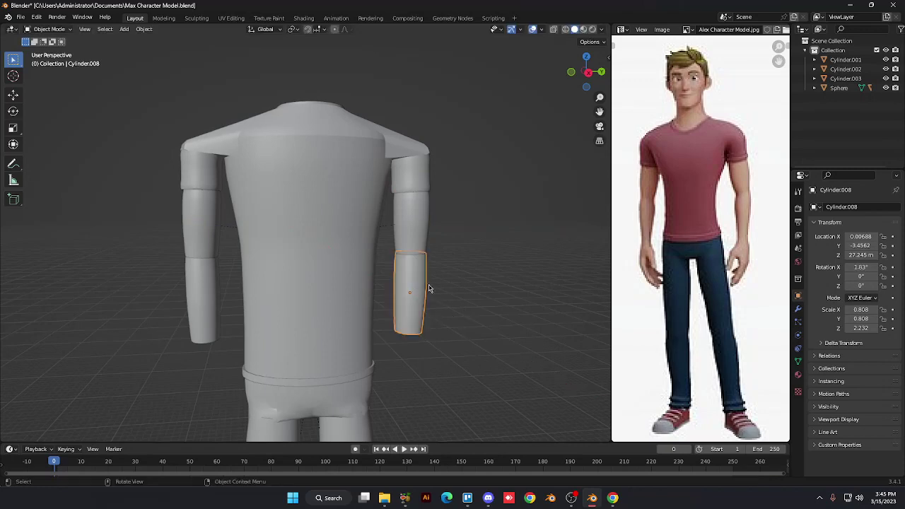
right_click(428, 287)
mouse_move(426, 285)
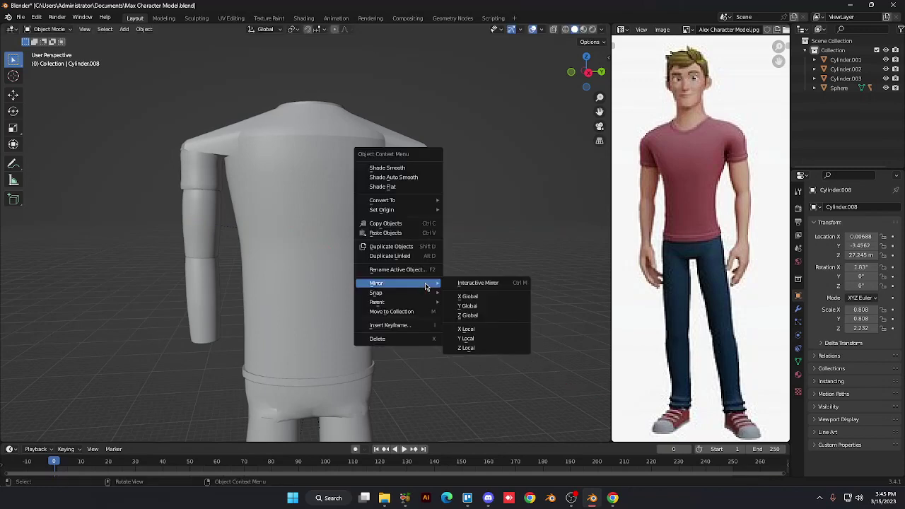
mouse_move(424, 212)
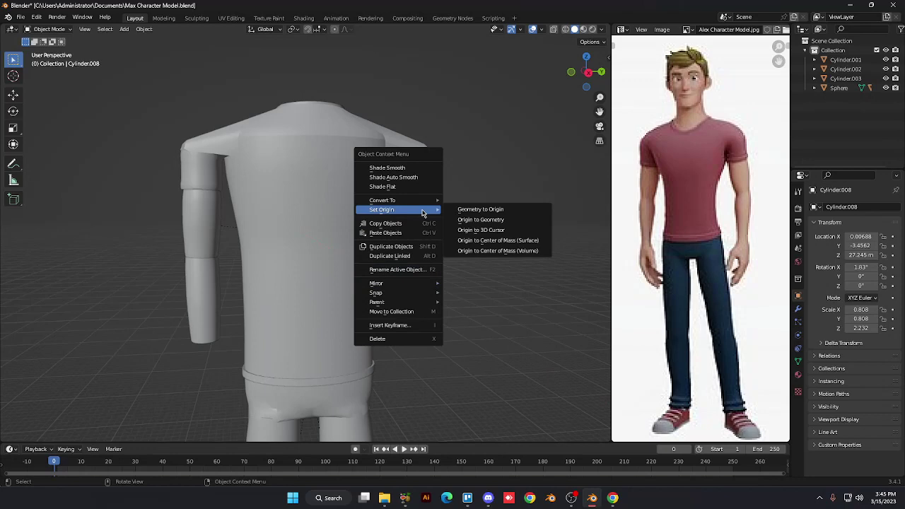
left_click(483, 221)
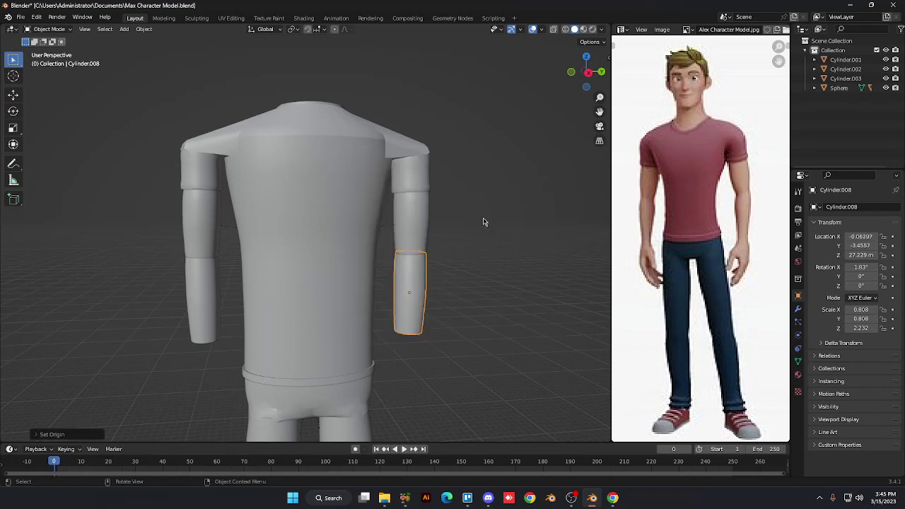
Set that forearm's origin to its center of mass by volume and deselect it
right_click(483, 222)
mouse_move(487, 219)
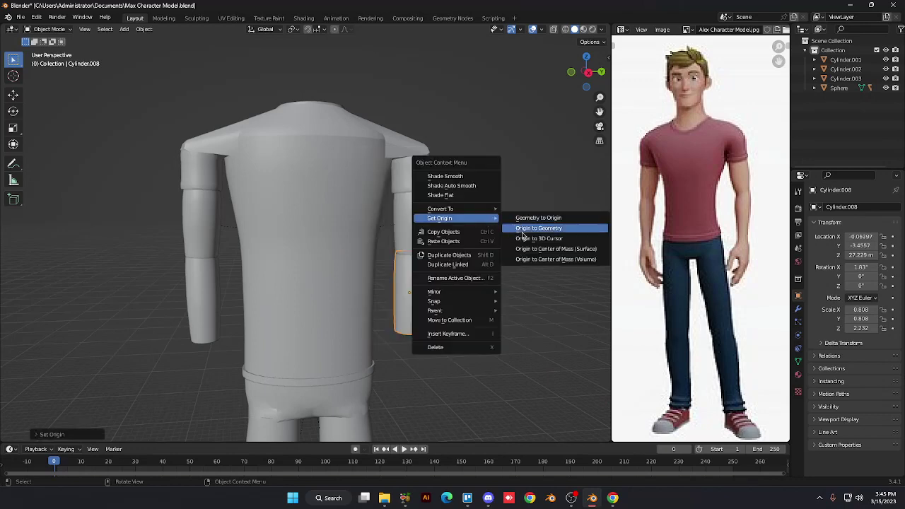
left_click(555, 259)
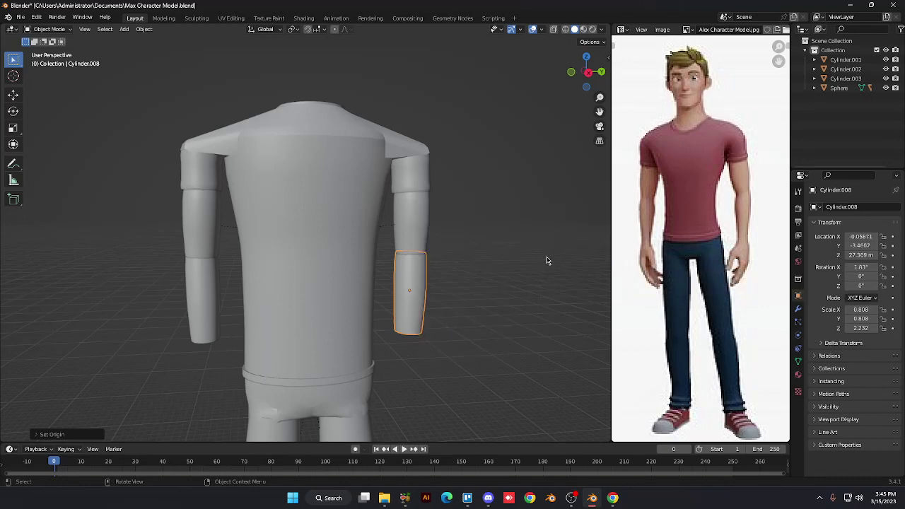
right_click(546, 260)
mouse_move(546, 260)
left_click(502, 329)
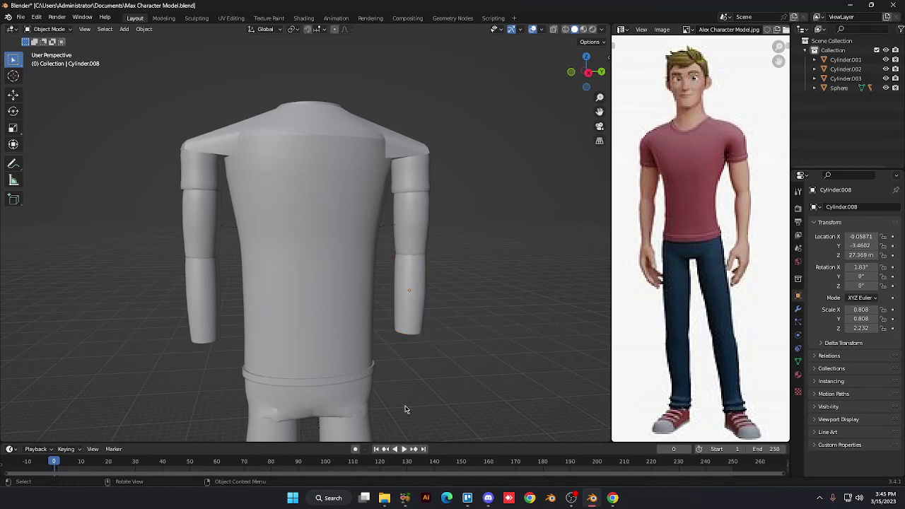
Examine both arms and the lower ends of the forearms from the front and from below
scroll(403, 405, "down", 5)
scroll(403, 405, "up", 2)
scroll(404, 410, "up", 4)
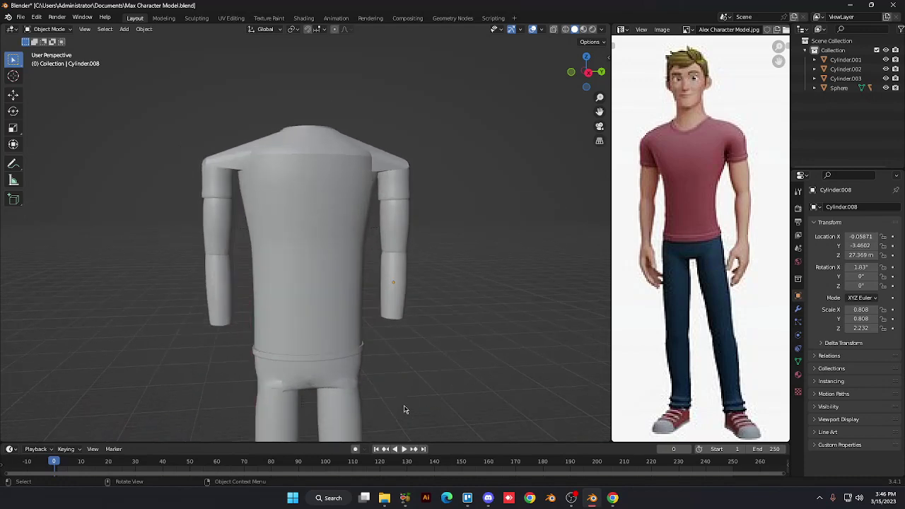
scroll(404, 410, "down", 1)
middle_click_drag(404, 410, 395, 318)
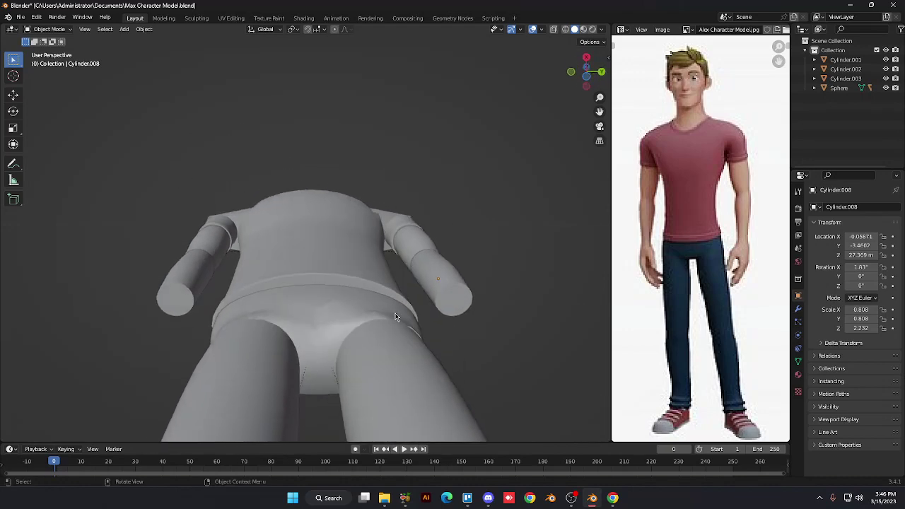
scroll(395, 318, "up", 2)
scroll(395, 318, "down", 6)
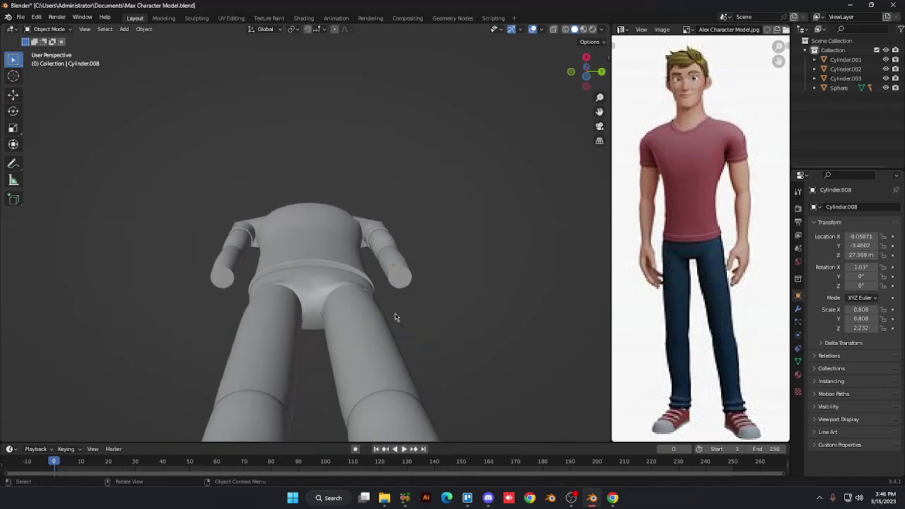
scroll(395, 317, "up", 4)
scroll(395, 317, "up", 2)
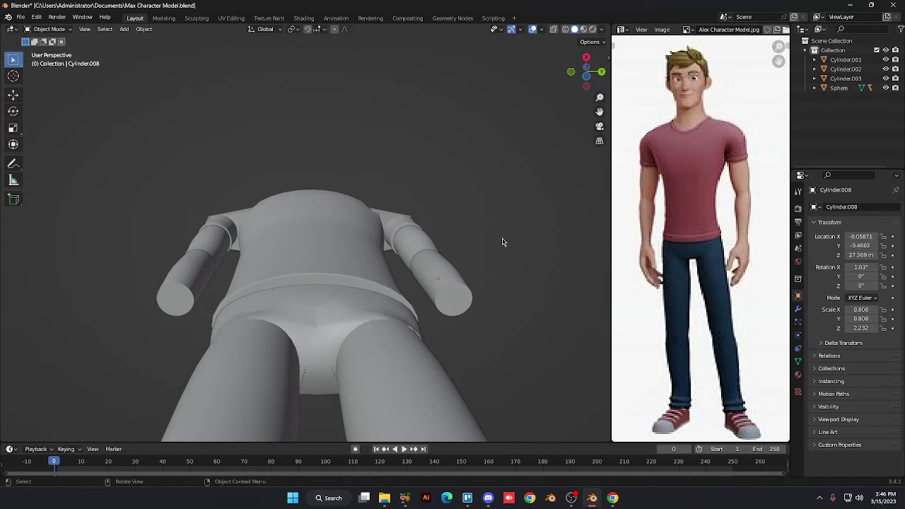
Add a UV sphere to the scene as the base for a hand part
key("shift+a")
mouse_move(502, 242)
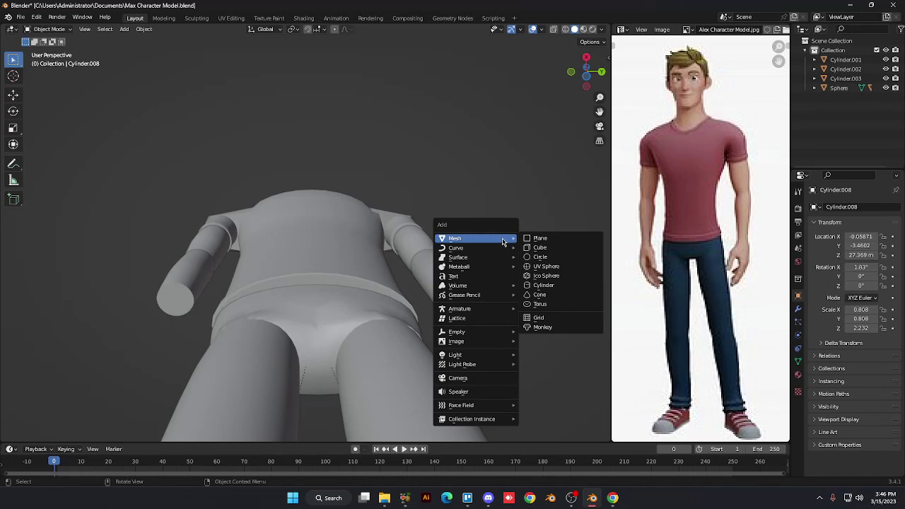
left_click(539, 267)
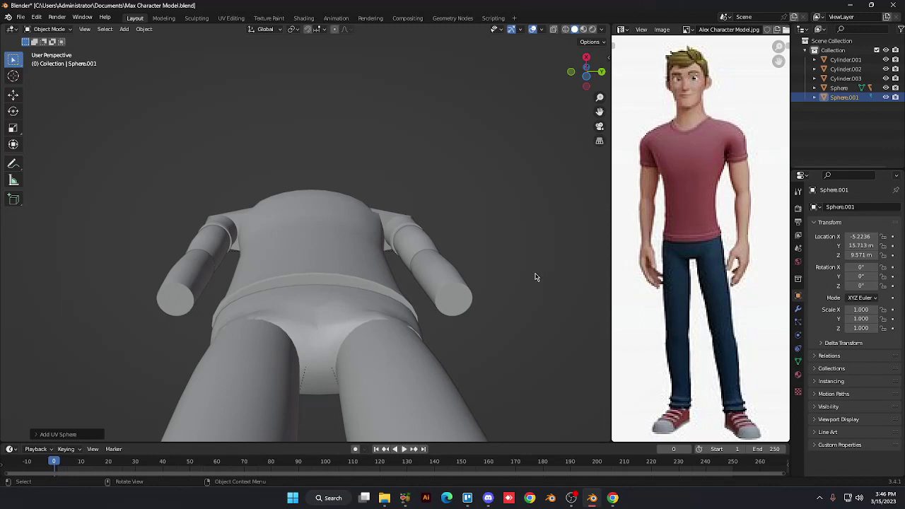
middle_click_drag(535, 277, 535, 368)
scroll(535, 278, "down", 2)
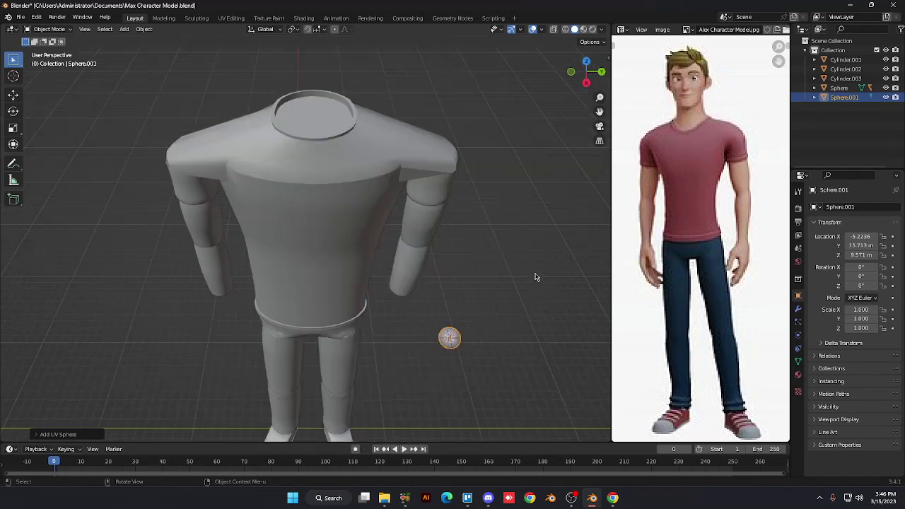
middle_click_drag(535, 277, 536, 277)
Scale the new sphere uniformly to about 2.774
key("s")
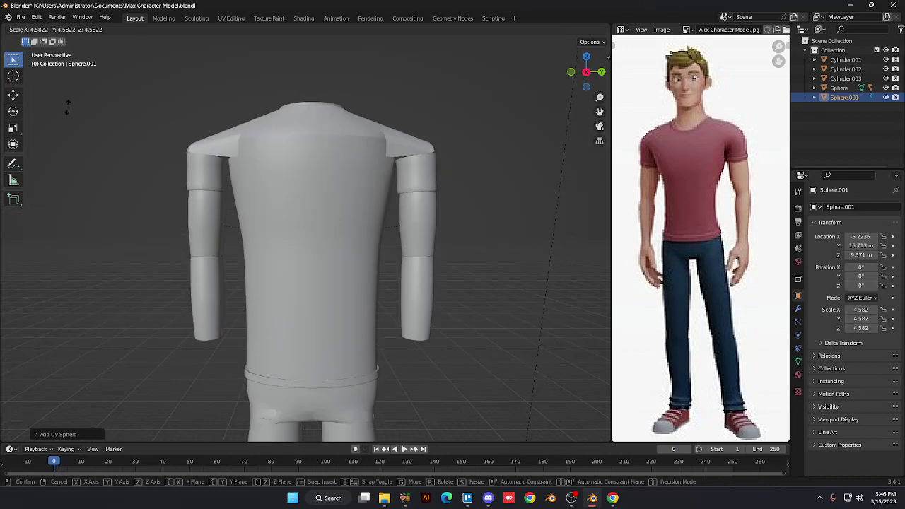
mouse_move(132, 317)
left_click(196, 180)
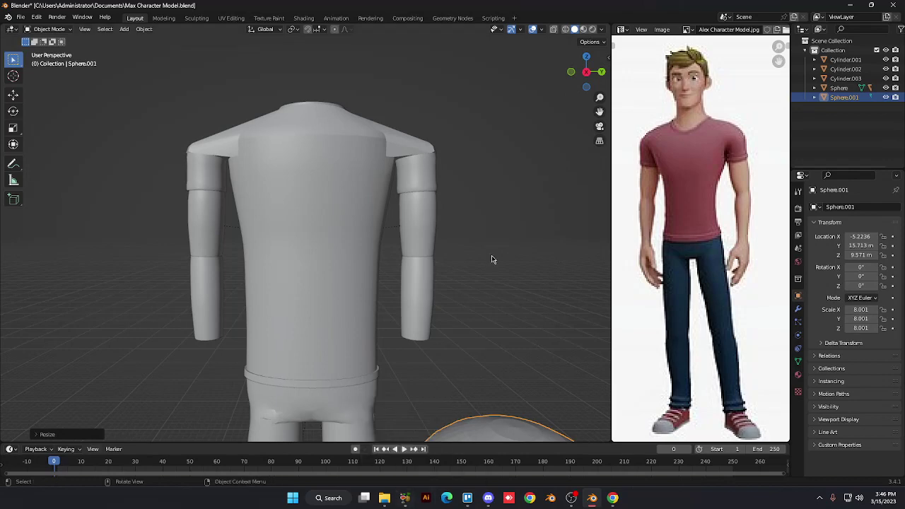
scroll(488, 275, "down", 5)
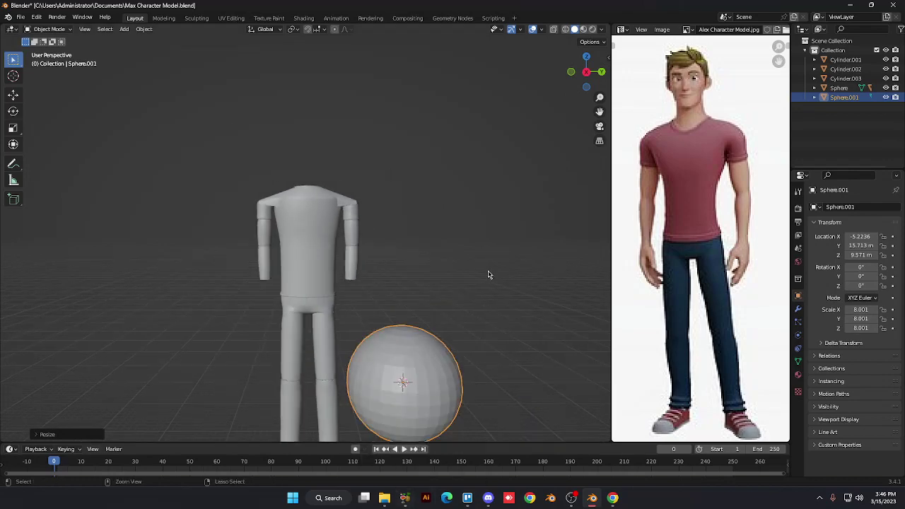
key("alt+s")
key("s")
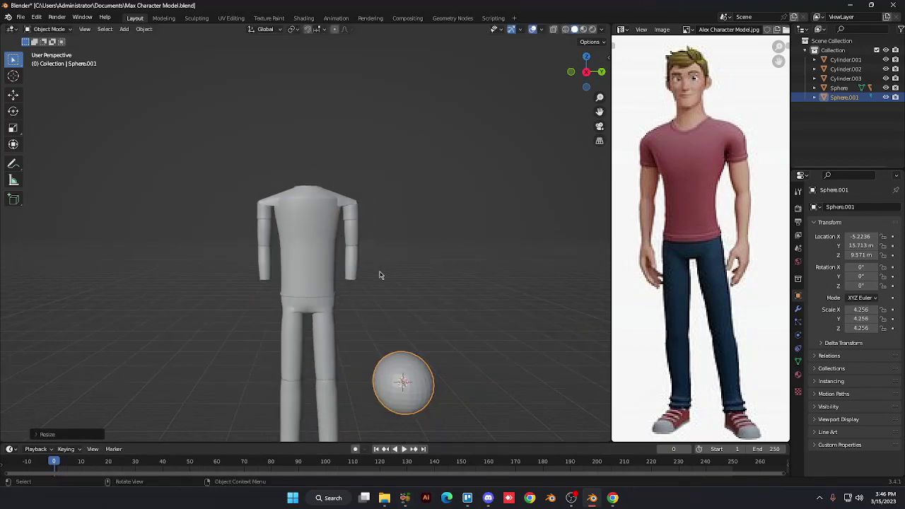
key("s")
left_click(452, 330)
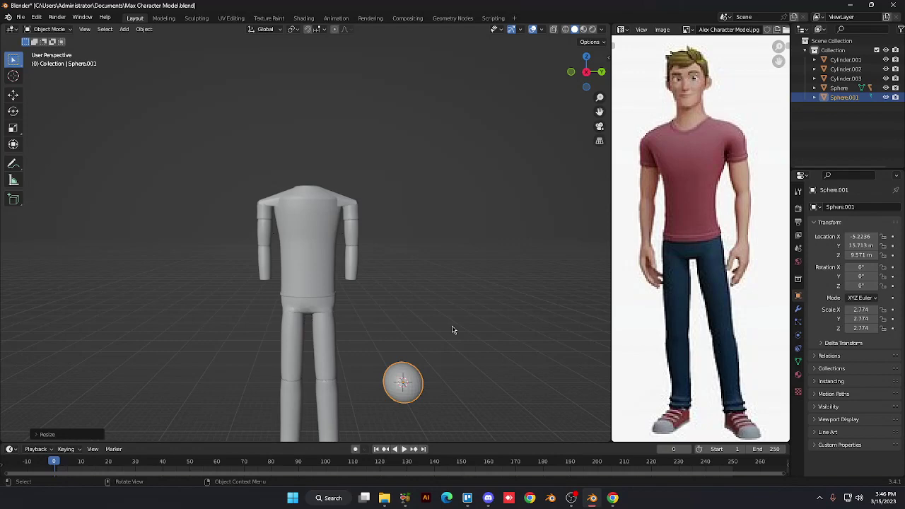
Raise the sphere along the global Z axis to about 24.79 m, level with the lower ends of the forearms
key("KP_1")
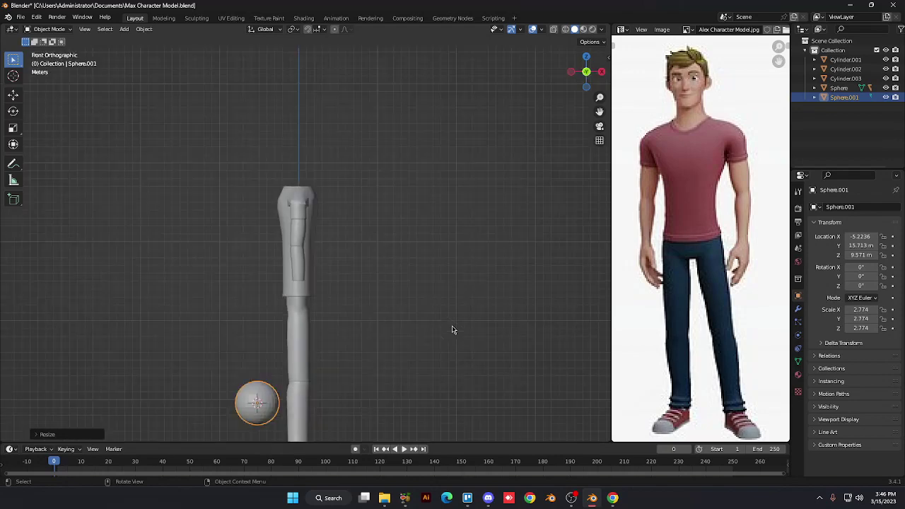
key("g")
key("z")
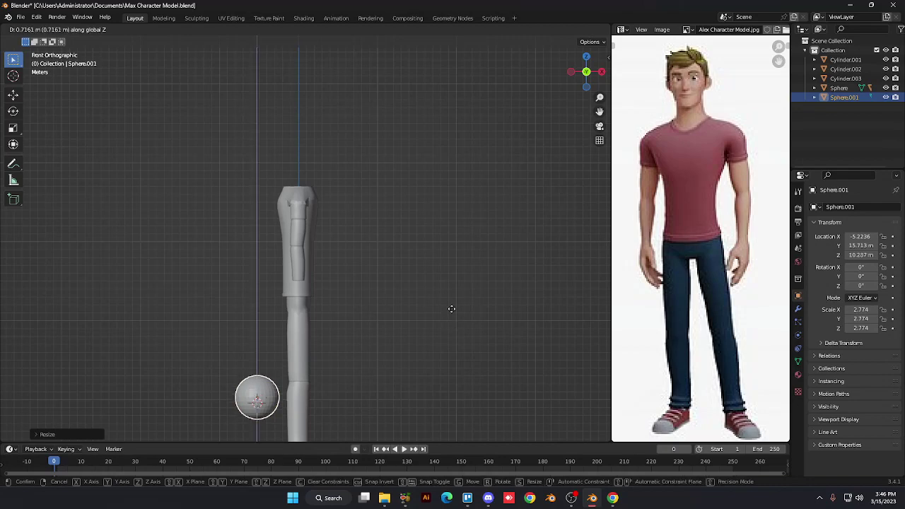
left_click(476, 209)
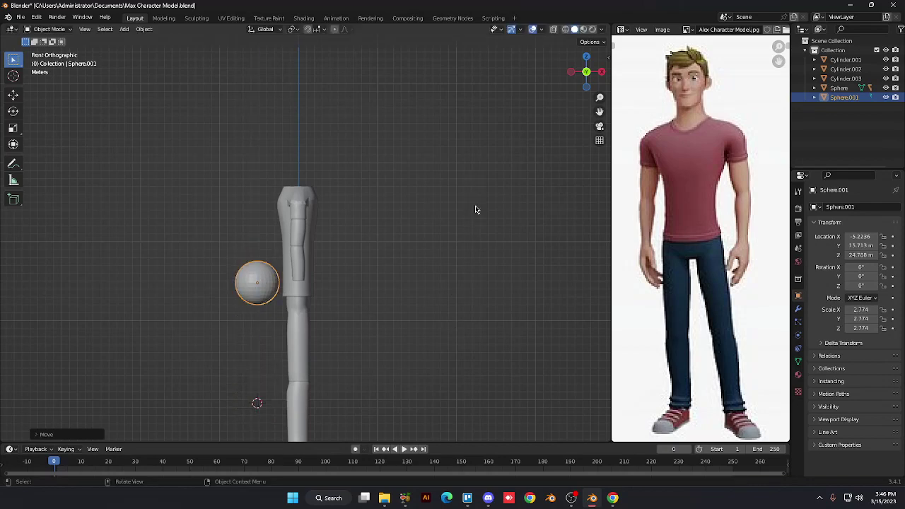
Move the sphere along the global Y axis to about 8.31 m, over the lower end of the positive-Y forearm
key("KP_3")
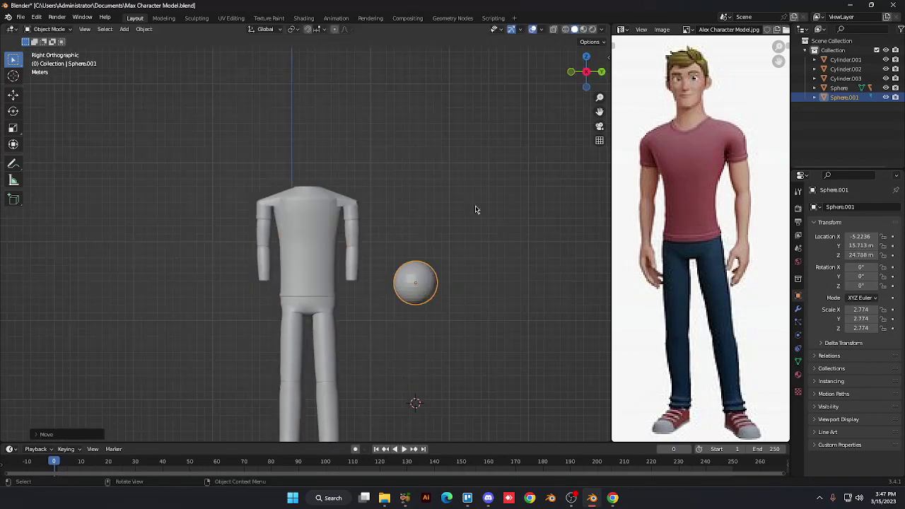
key("g")
key("x")
key("y")
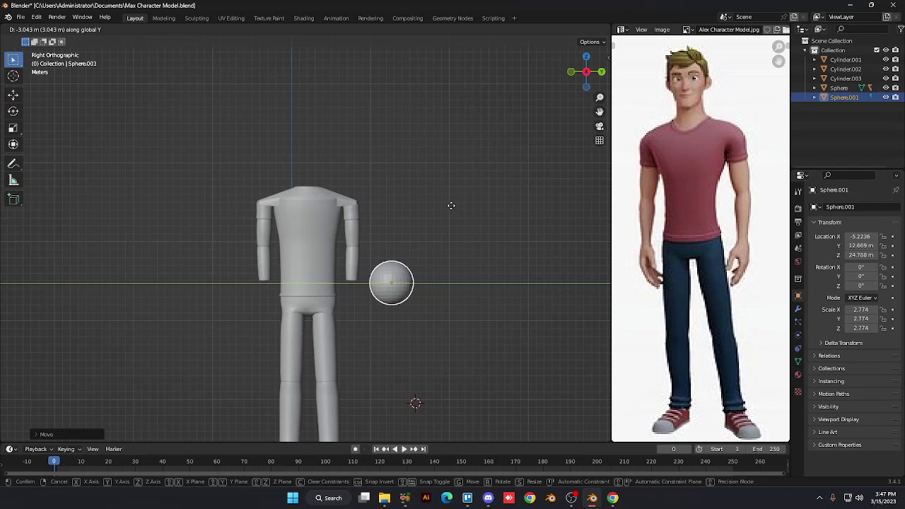
left_click(417, 219)
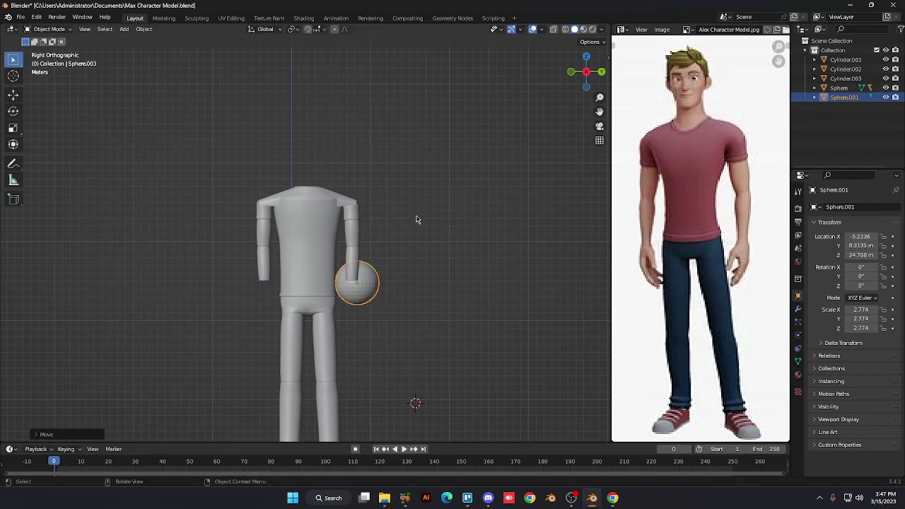
Move the sphere along the global X axis to about 0.147 m, in line with the arm in depth
key("KP_7")
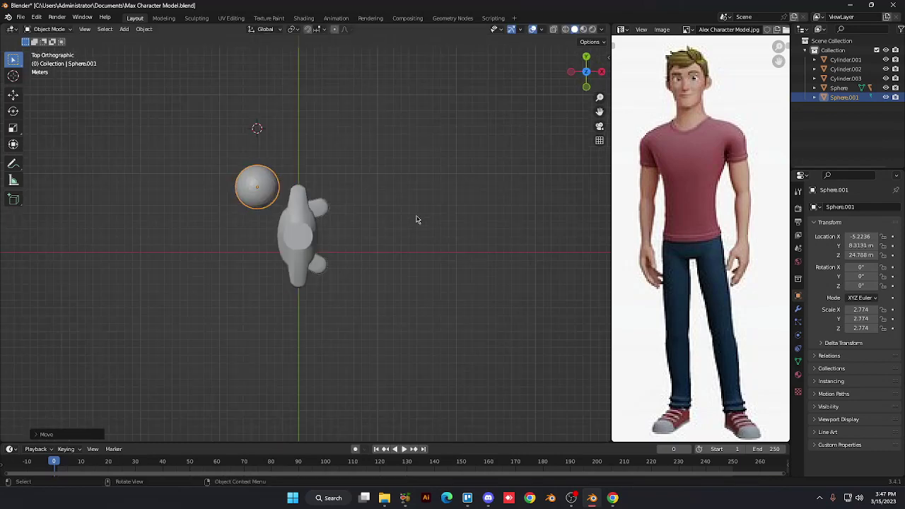
key("g")
key("x")
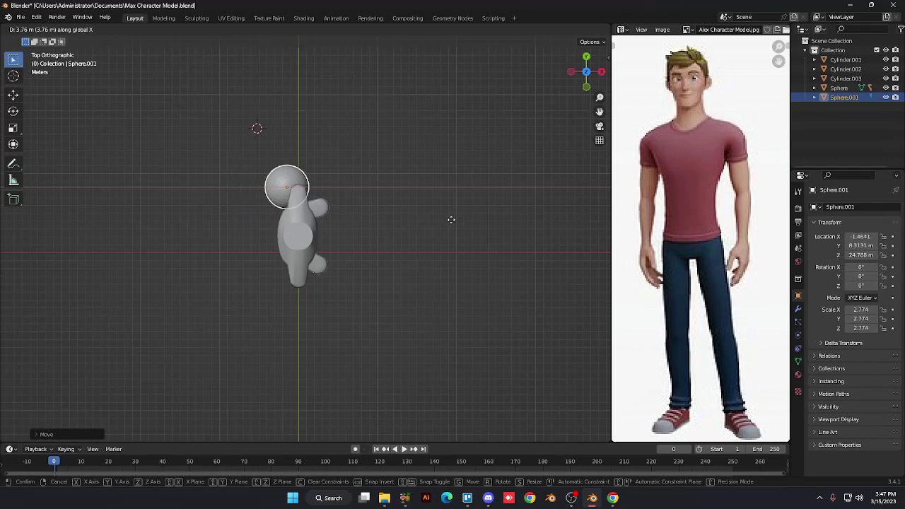
left_click(459, 227)
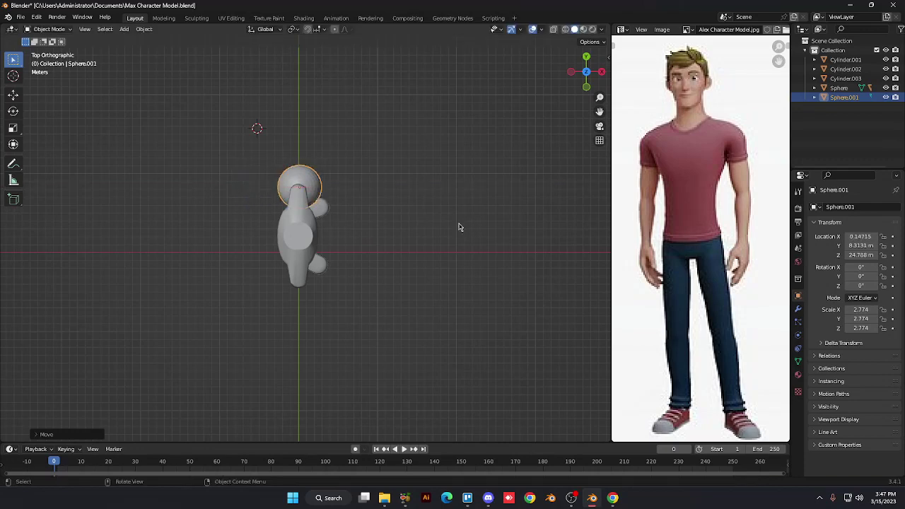
Scale the sphere at the forearm's end down uniformly to about 0.543
key("KP_2")
key("KP_6")
key("KP_6")
key("KP_6")
key("KP_6")
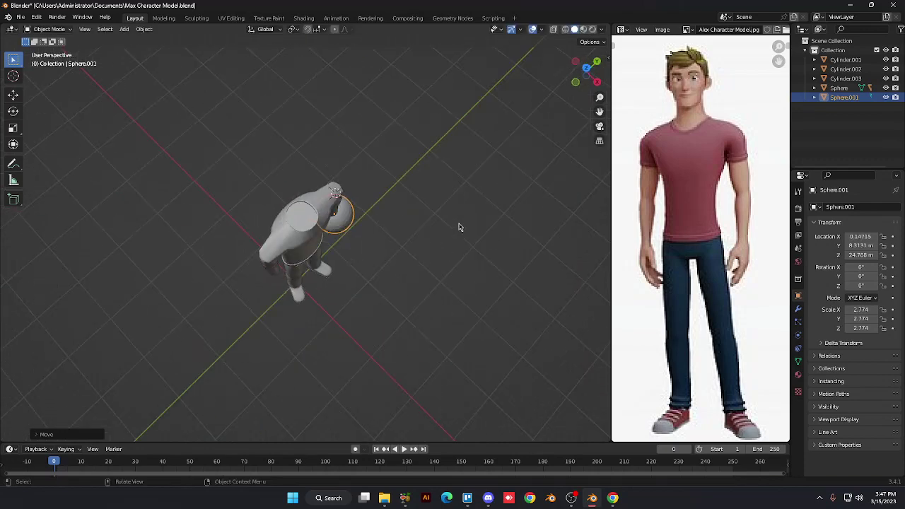
key("KP_2")
key("KP_2")
key("KP_2")
key("KP_2")
key("KP_2")
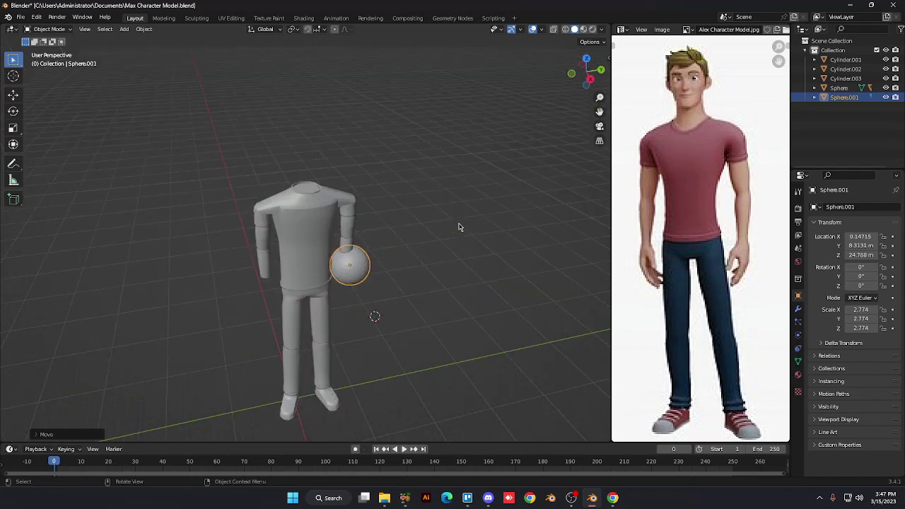
key("KP_2")
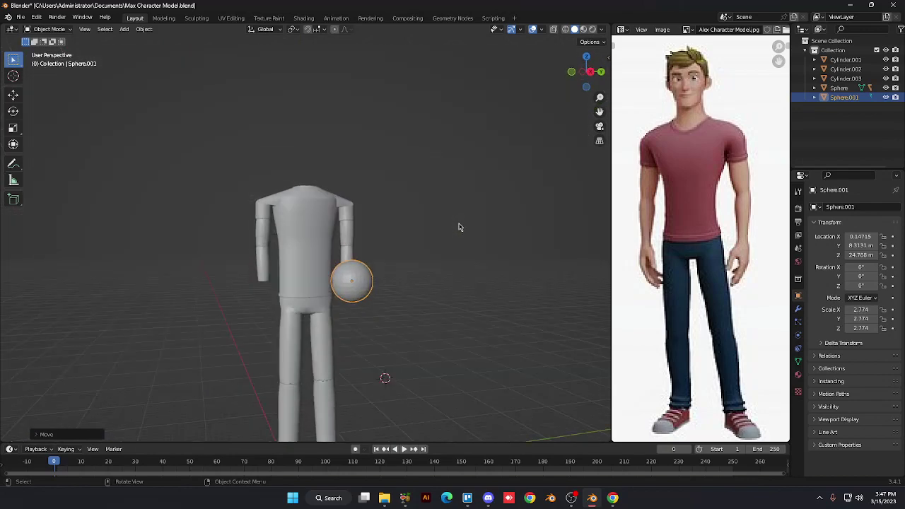
key("KP_6")
scroll(459, 227, "up", 2)
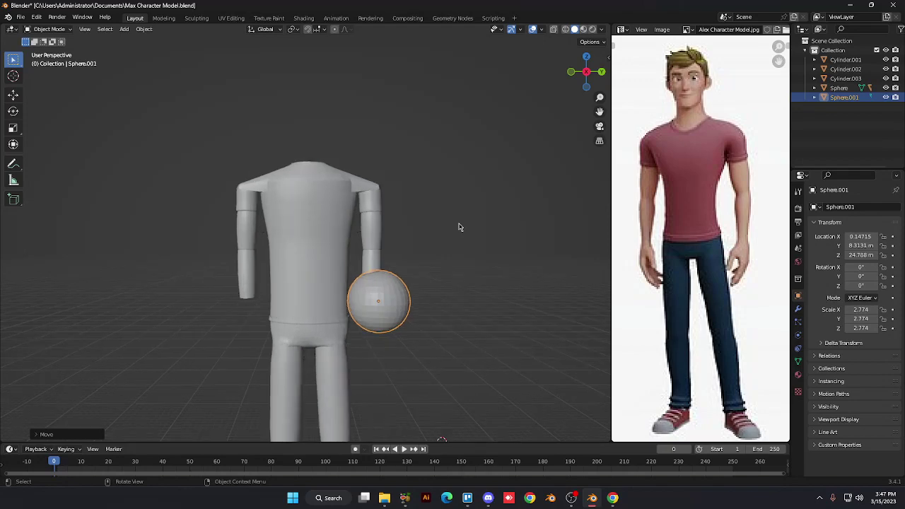
key("s")
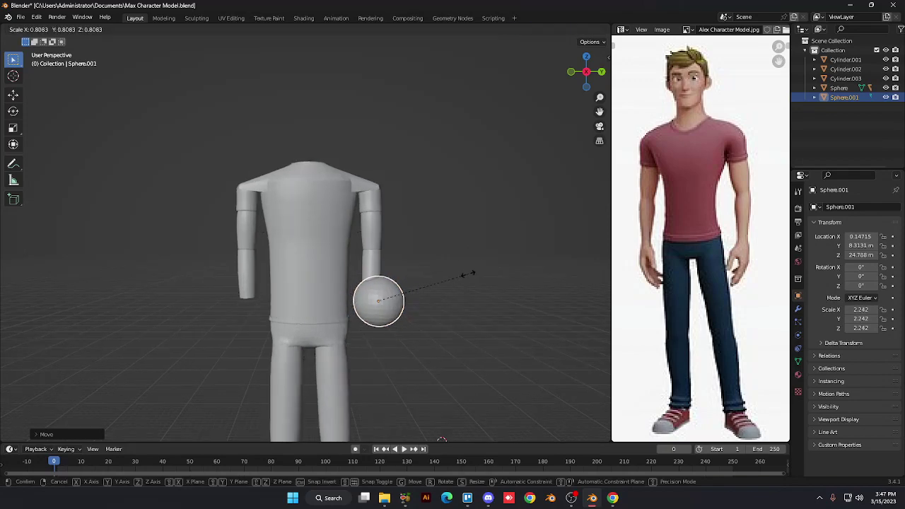
left_click(396, 289)
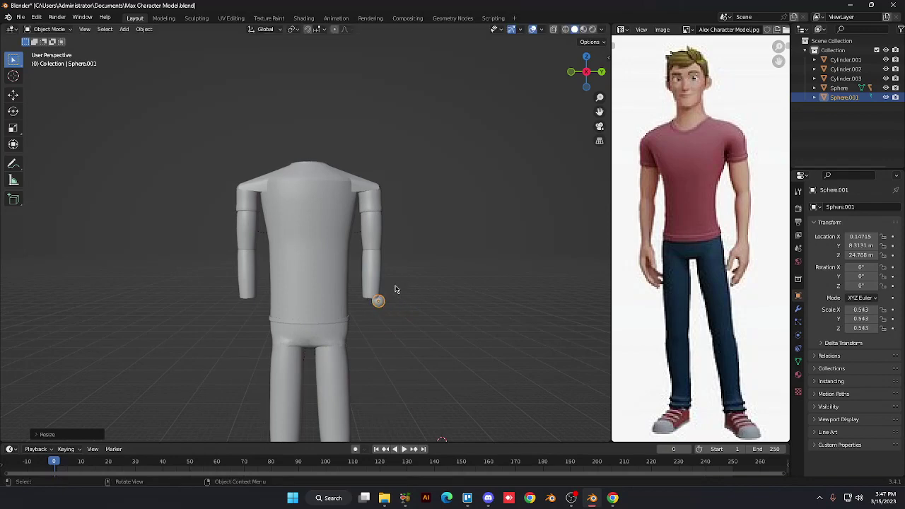
Move the small sphere along the global Y axis to about 10.5 m, clear of the forearm
key("g")
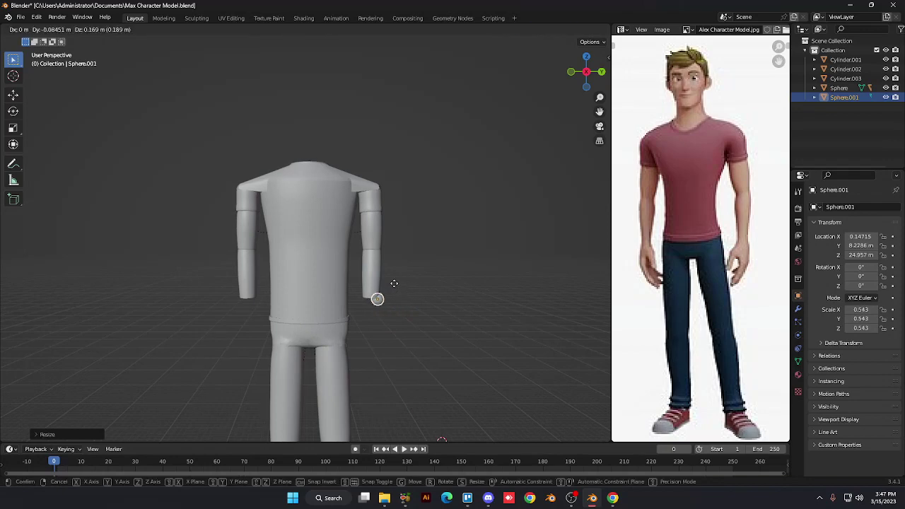
key("x")
key("y")
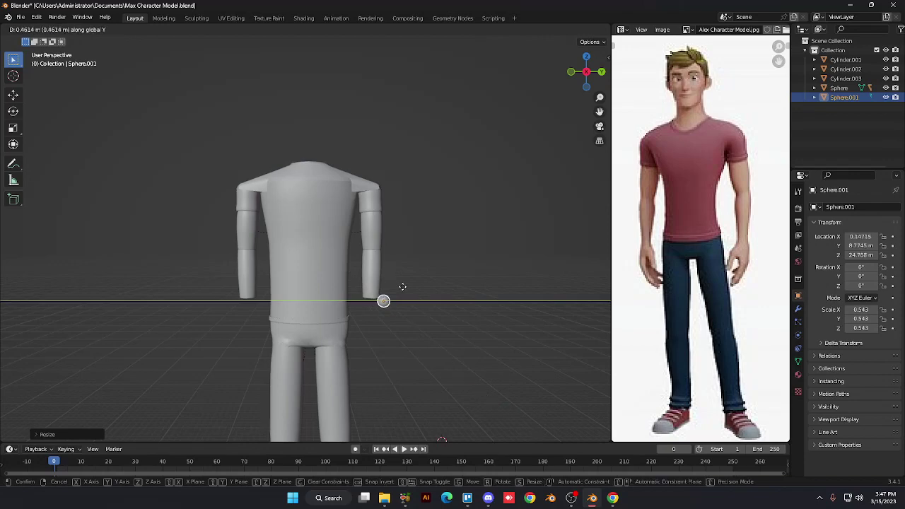
left_click(419, 292)
Shrink the sphere beside the forearm uniformly to a scale of about 0.161
key("KP_3")
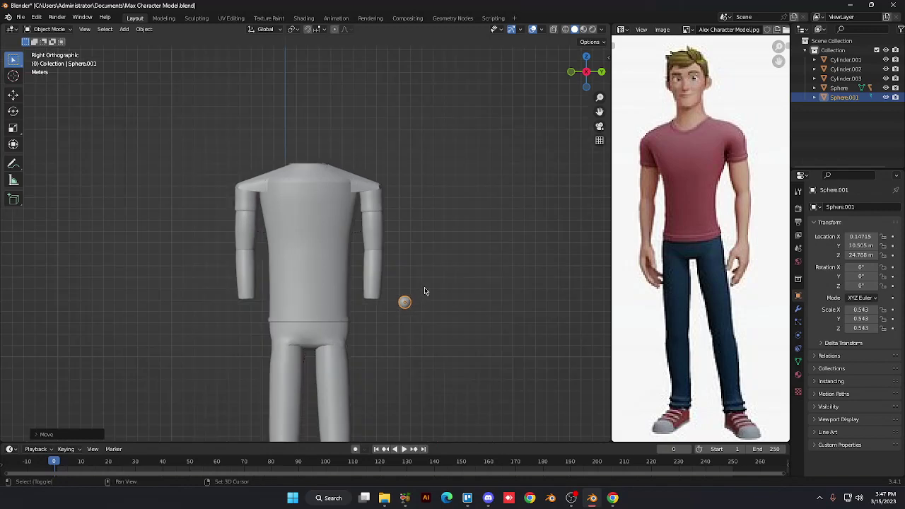
middle_click_drag(424, 291, 346, 112, "shift")
scroll(322, 285, "up", 8)
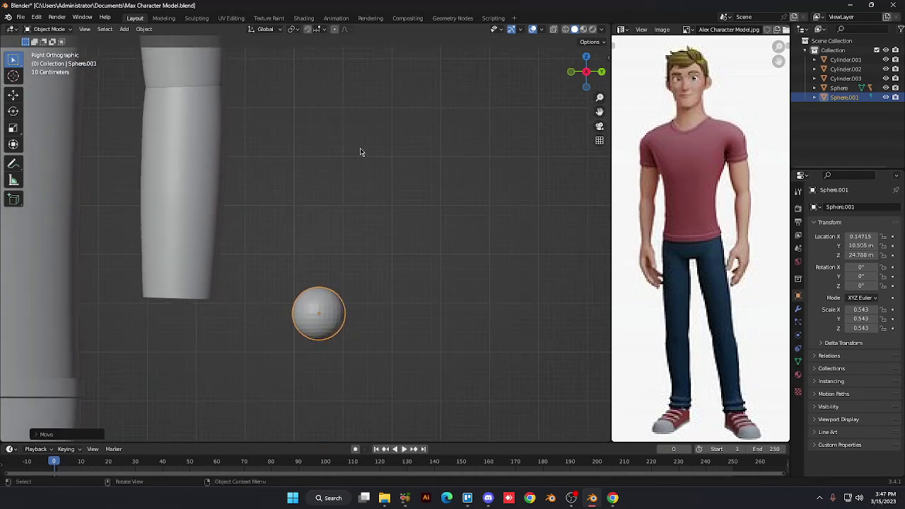
key("s")
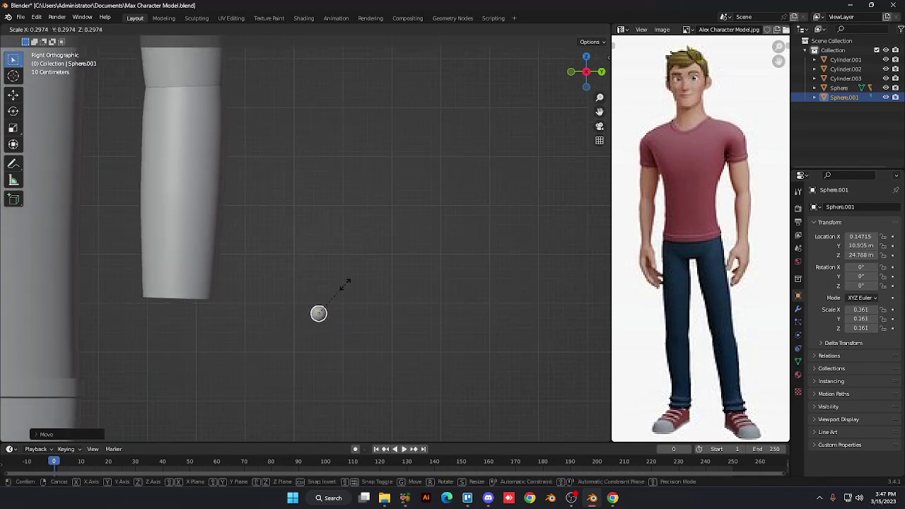
left_click(345, 288)
Enter Edit Mode on the small sphere beside the forearm and turn on X-ray display
key("Tab")
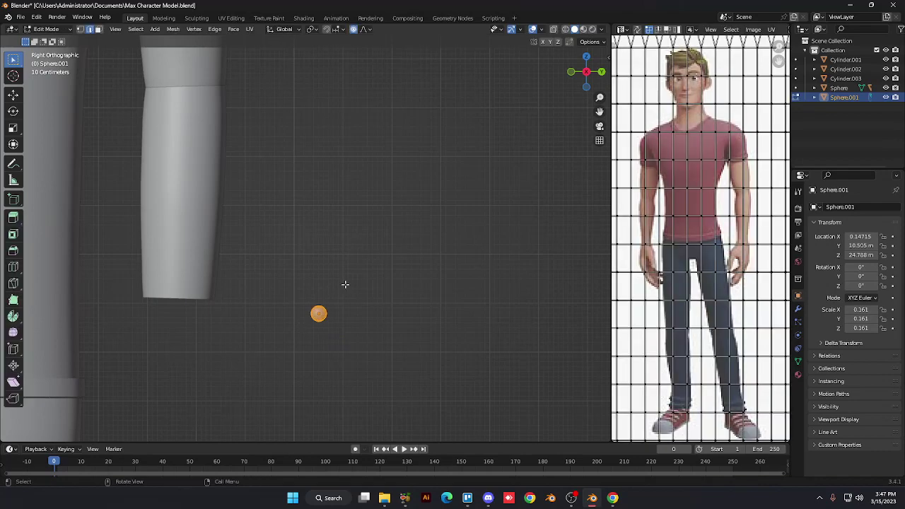
scroll(327, 282, "up", 4)
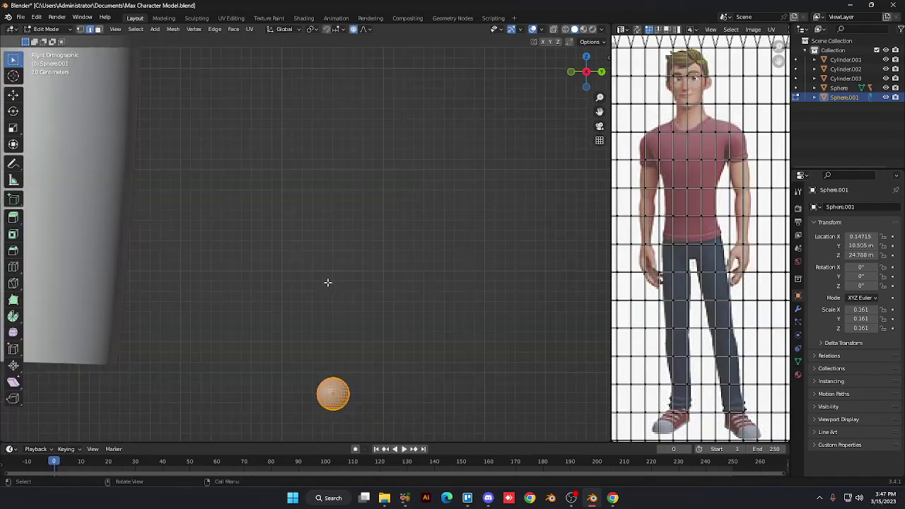
scroll(327, 283, "up", 3)
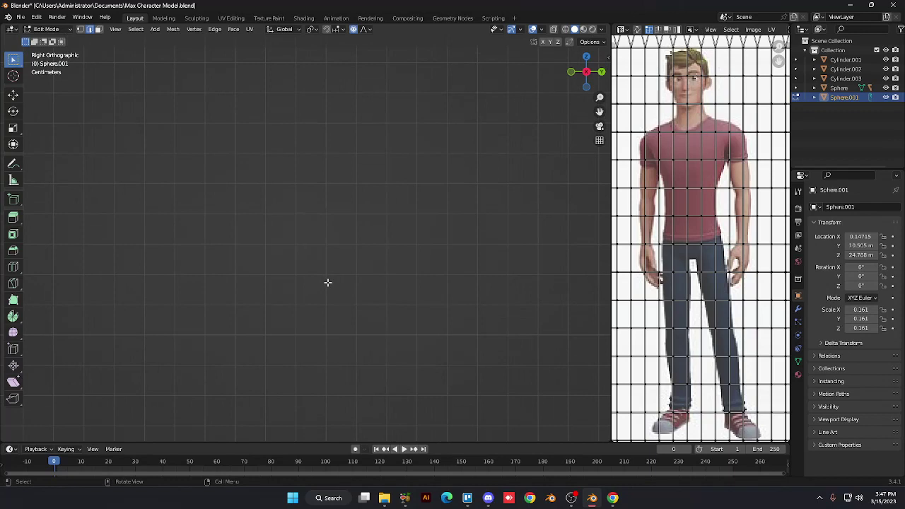
key("shift")
middle_click_drag(320, 251, 330, 281, "shift")
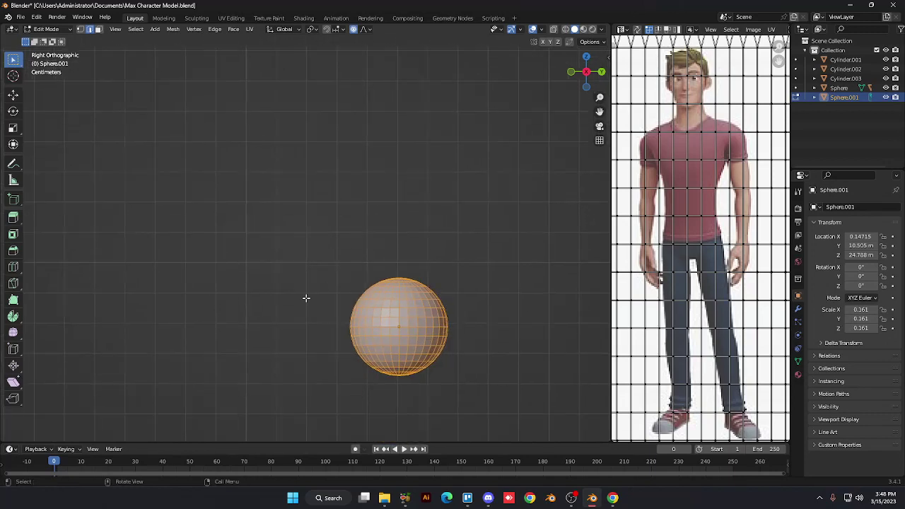
key("alt+z")
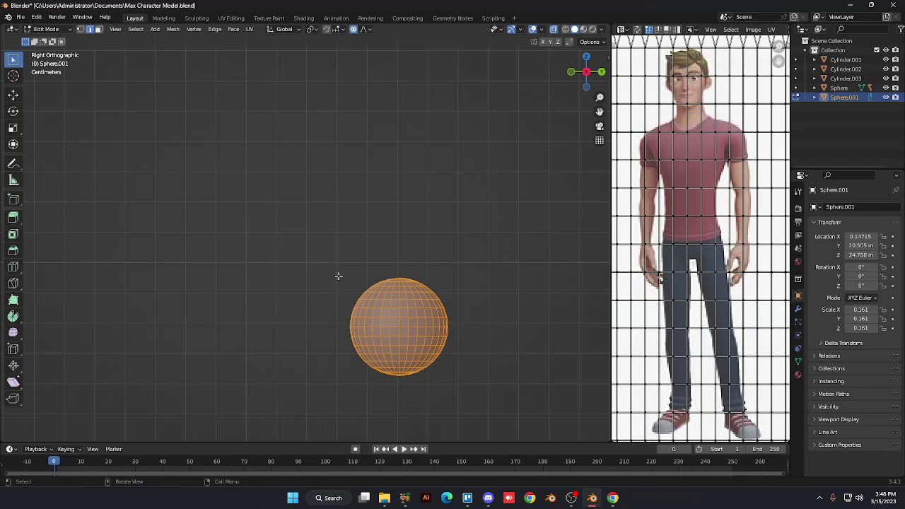
Select the sphere's upper half and extrude it straight up to form the first finger segment of a capsule shape
left_click_drag(341, 246, 466, 335)
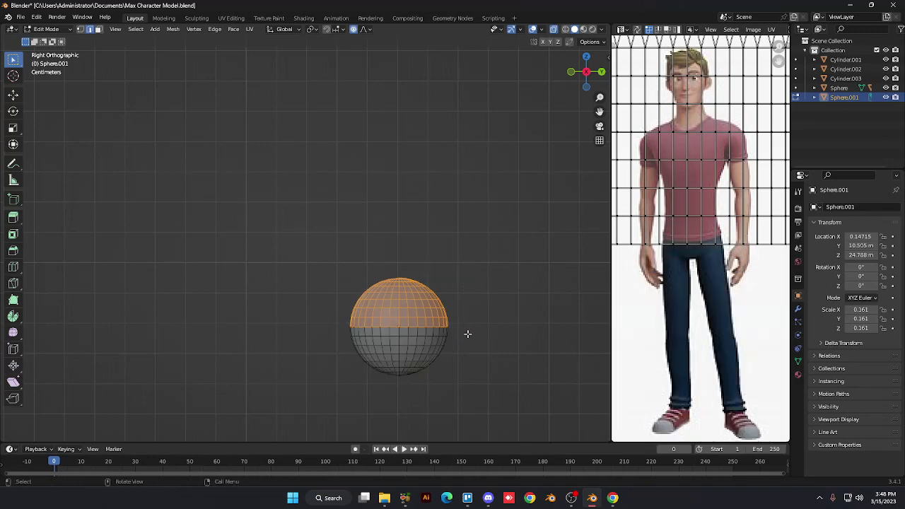
key("g")
key("z")
key("z")
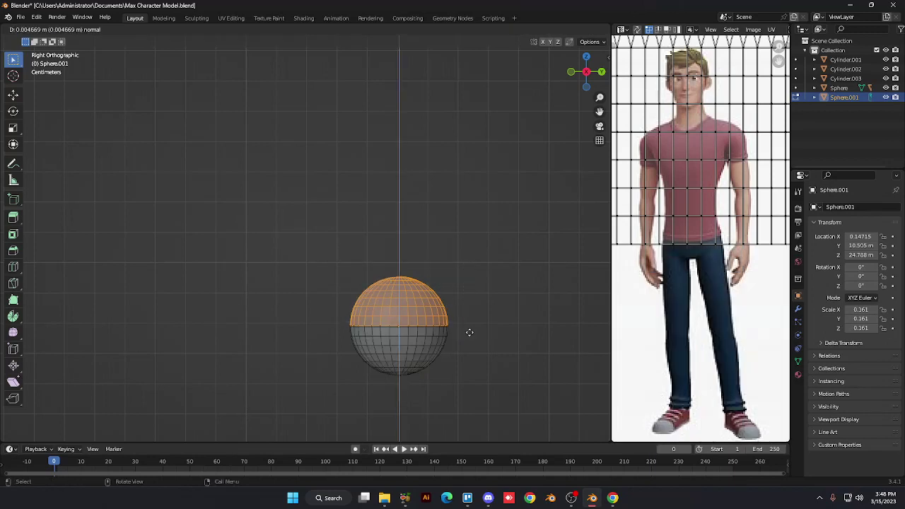
left_click(467, 216)
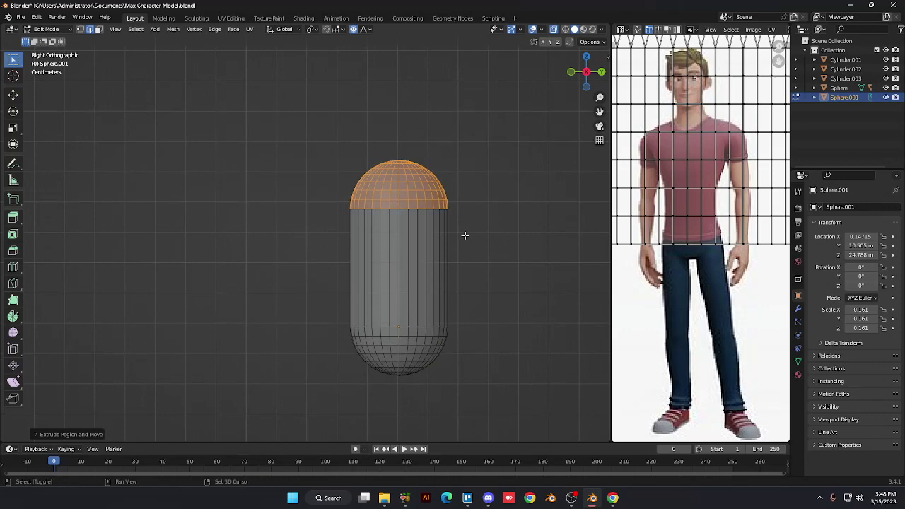
Extrude the rounded top cap straight up again to add a second finger segment
middle_click_drag(465, 235, 456, 348, "shift")
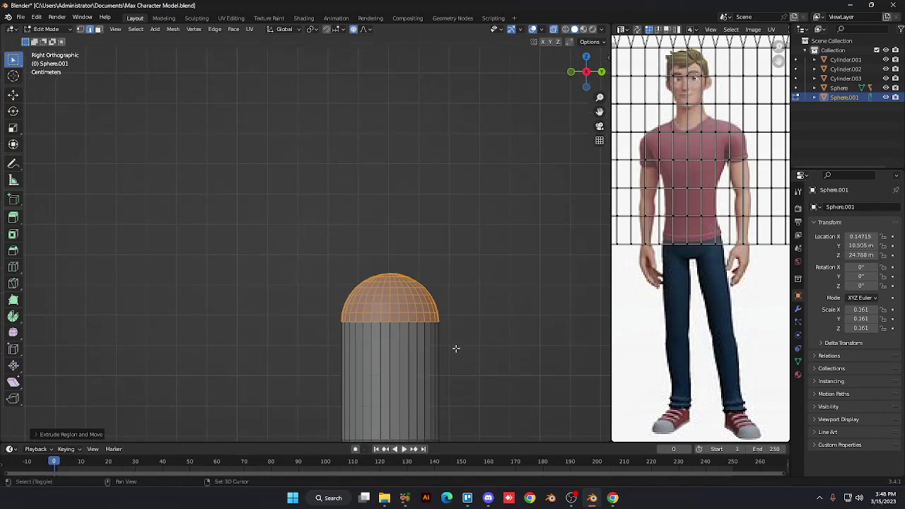
scroll(453, 347, "down", 2)
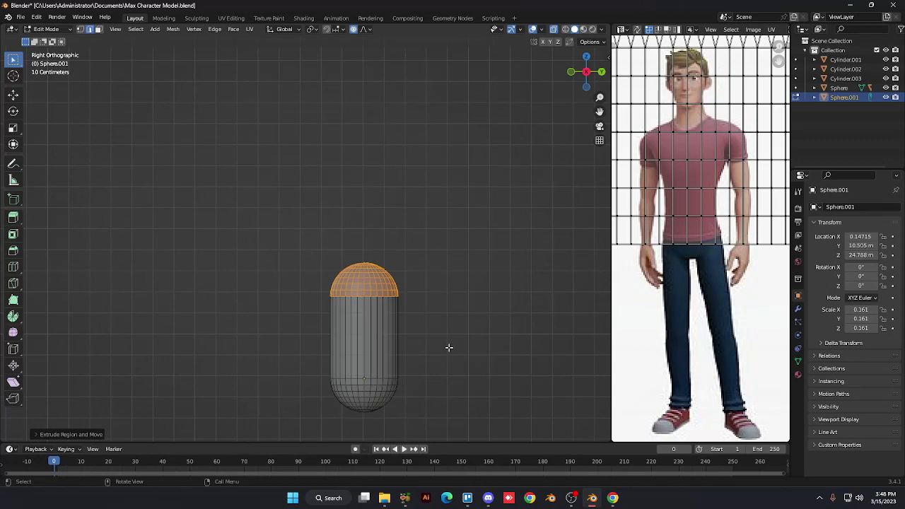
key("e")
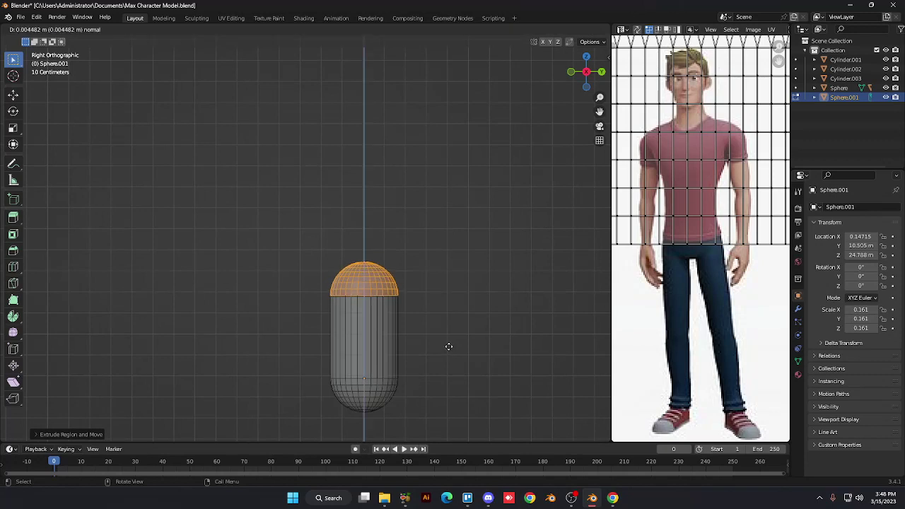
left_click(443, 224)
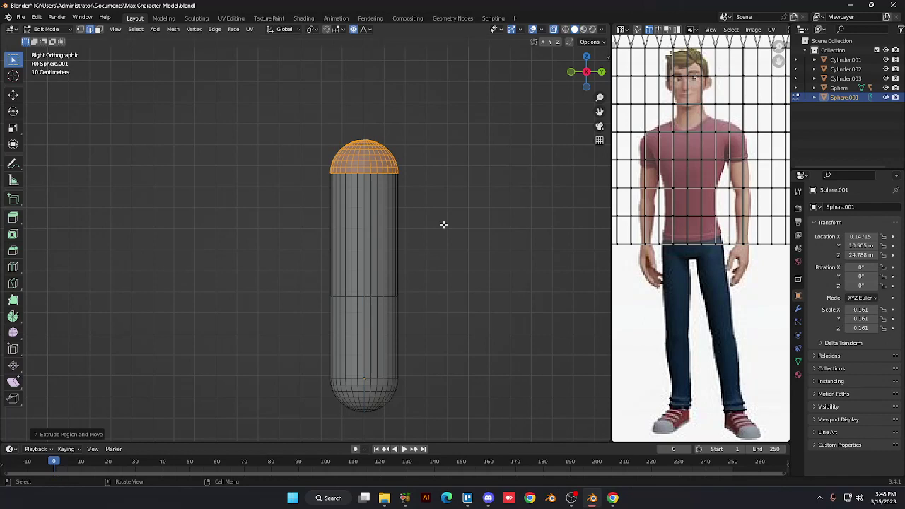
key("shift+e")
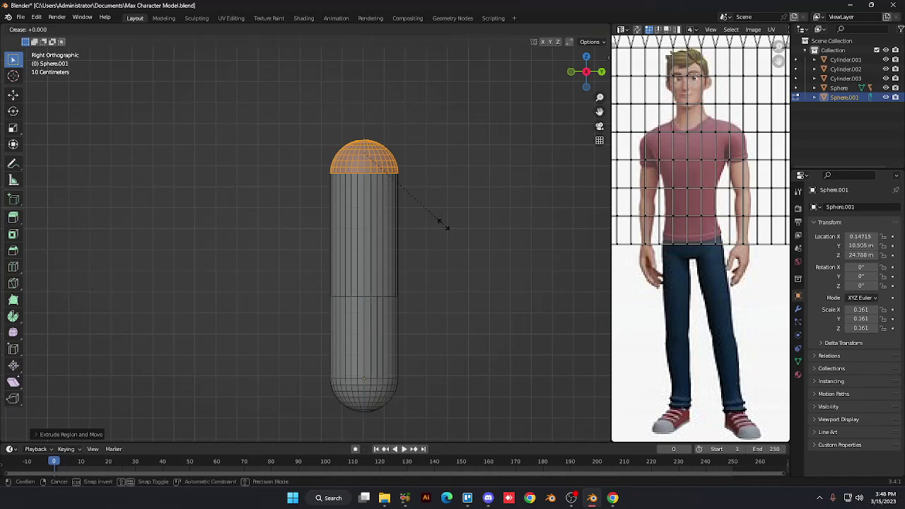
key("Escape")
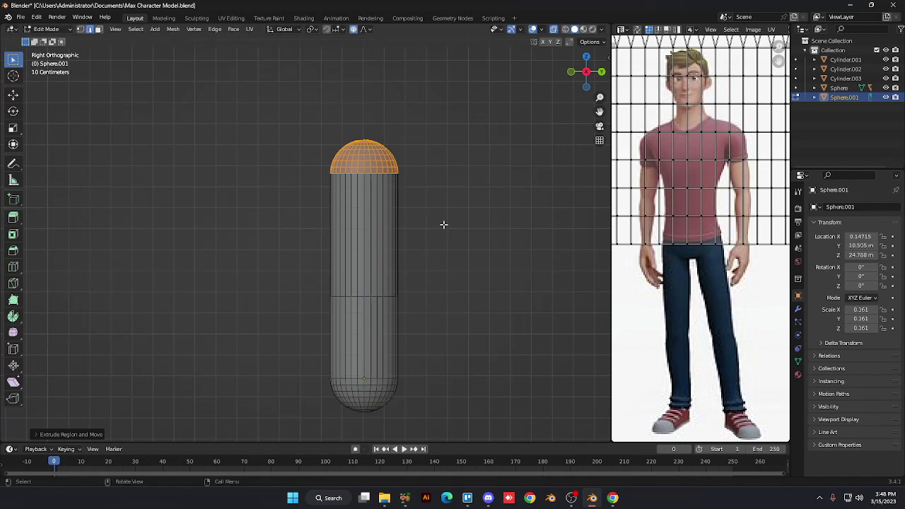
key("e")
key("Escape")
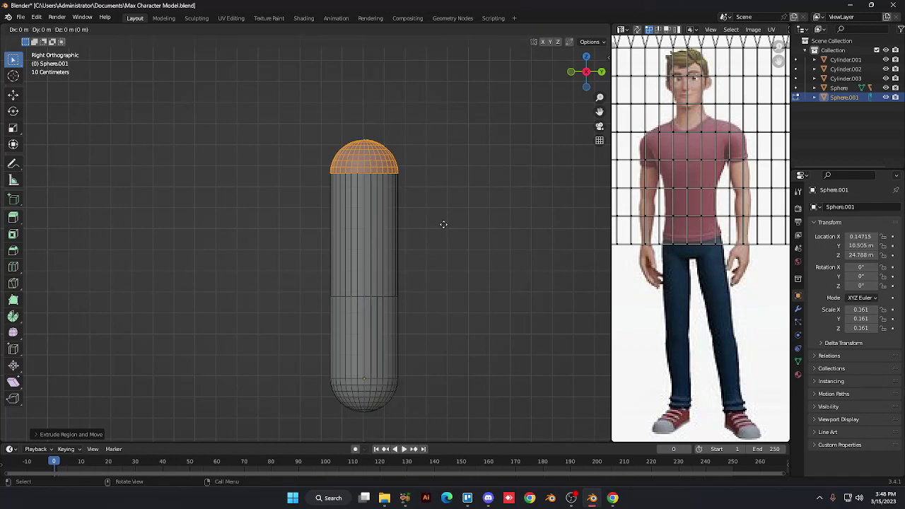
key("g")
key("Escape")
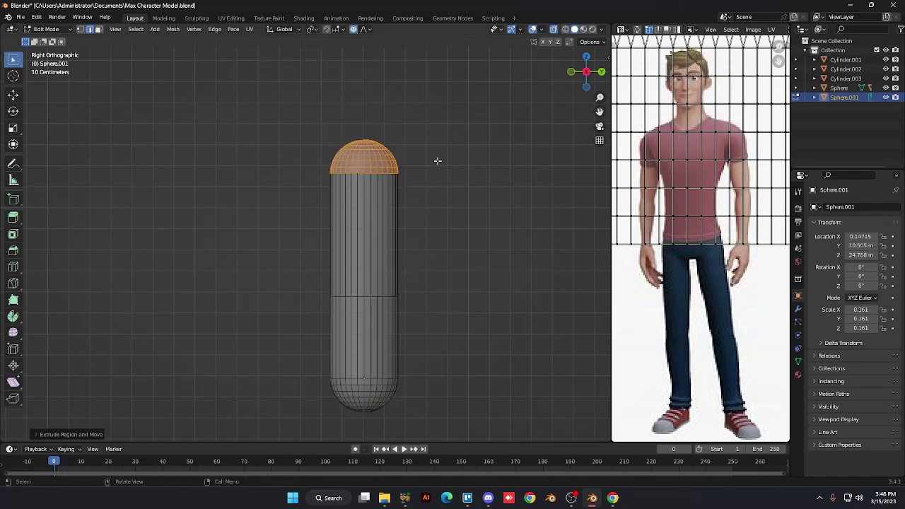
Extrude the top cap upward once more for a third finger segment, and check the shape before returning to the right orthographic view
key("e")
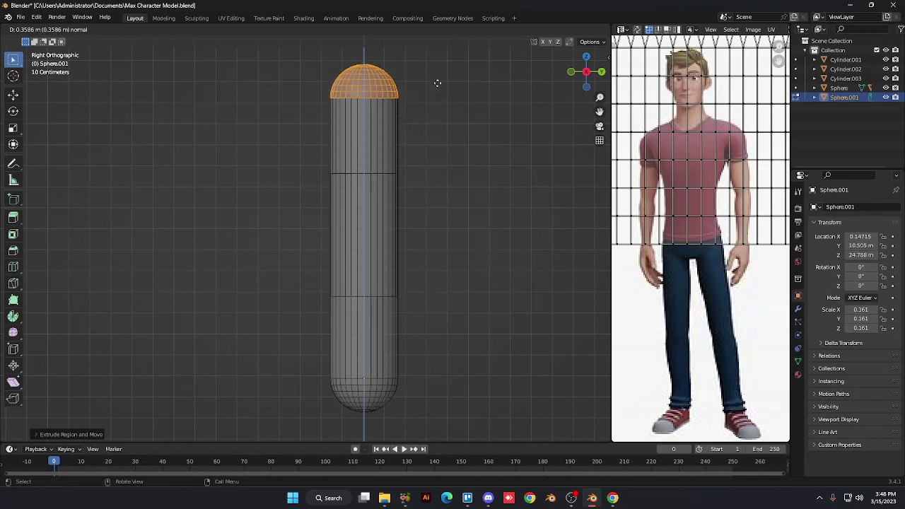
left_click(438, 39)
scroll(415, 149, "down", 6)
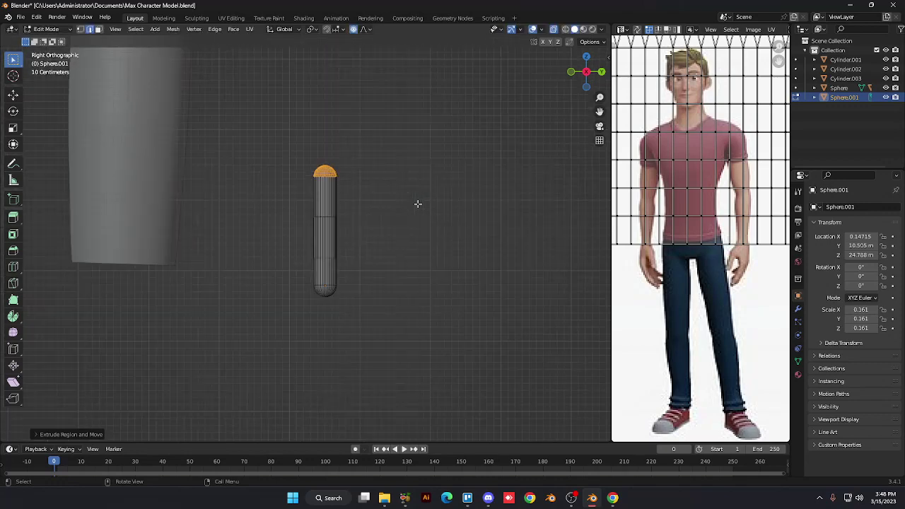
scroll(418, 207, "up", 2)
scroll(417, 207, "up", 4)
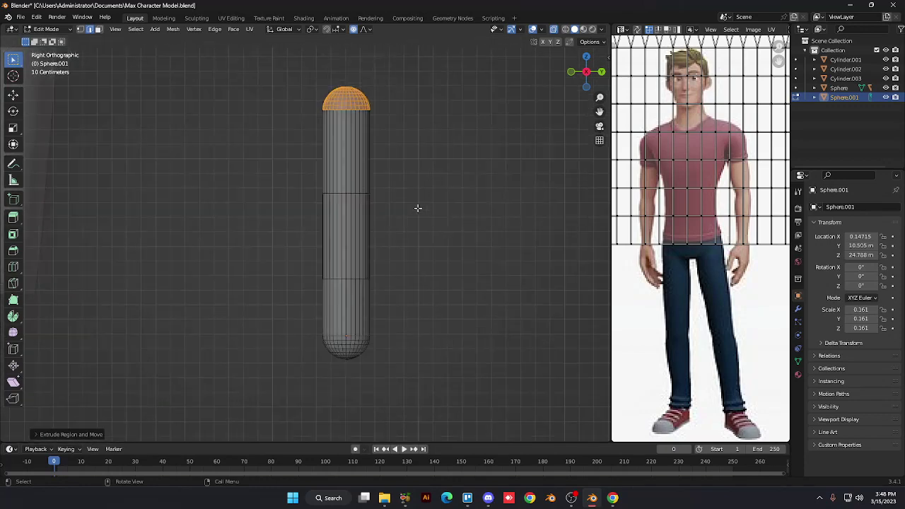
middle_click_drag(417, 217, 417, 217)
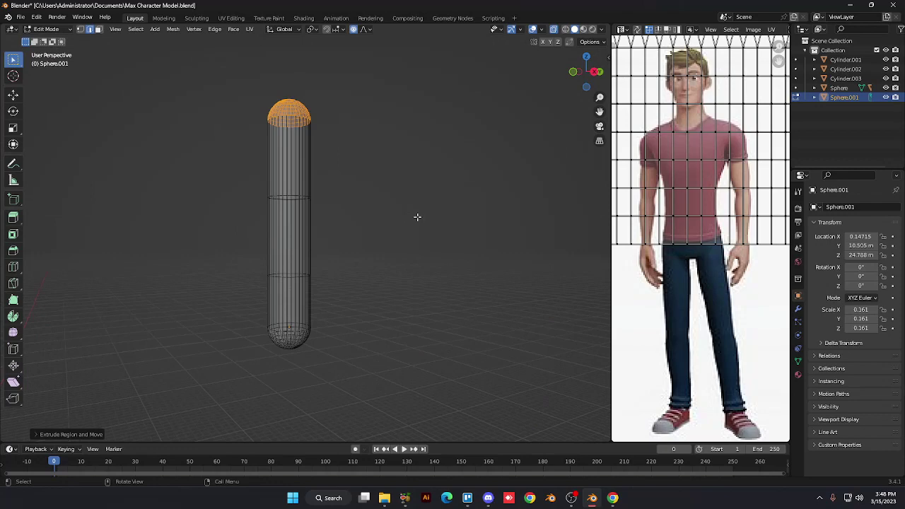
scroll(402, 226, "up", 5)
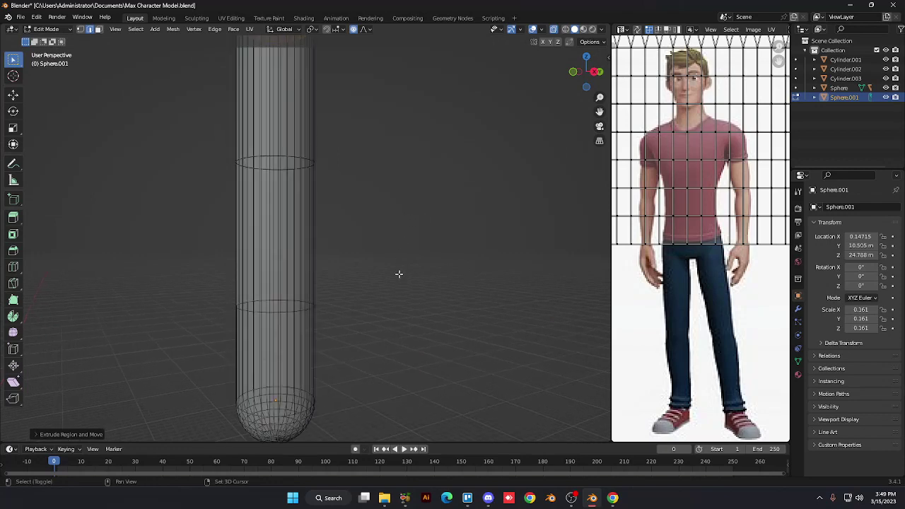
middle_click_drag(398, 272, 415, 252)
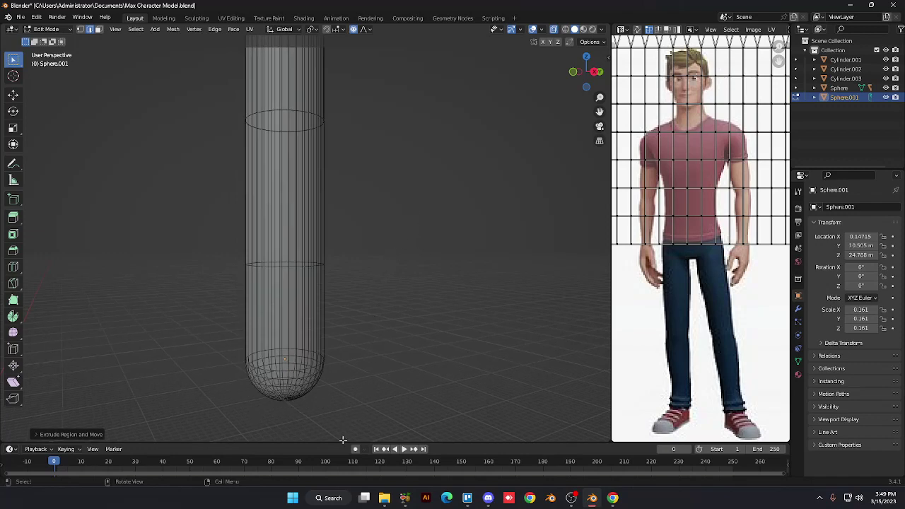
key("KP_3")
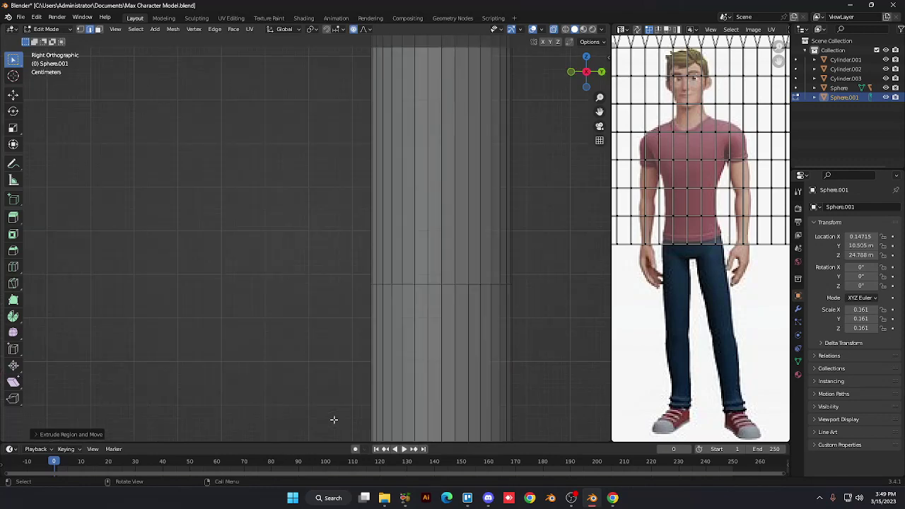
scroll(335, 417, "down", 3)
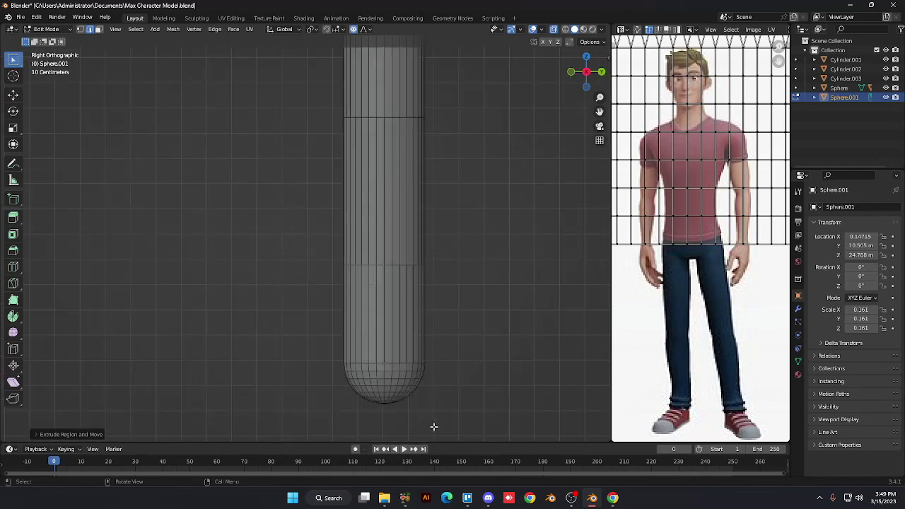
left_click_drag(434, 427, 338, 292)
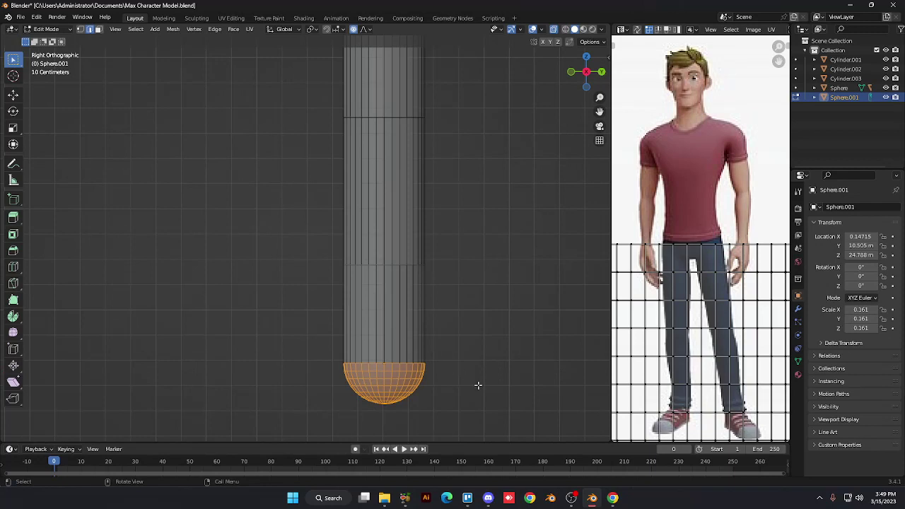
key("s")
right_click(506, 405)
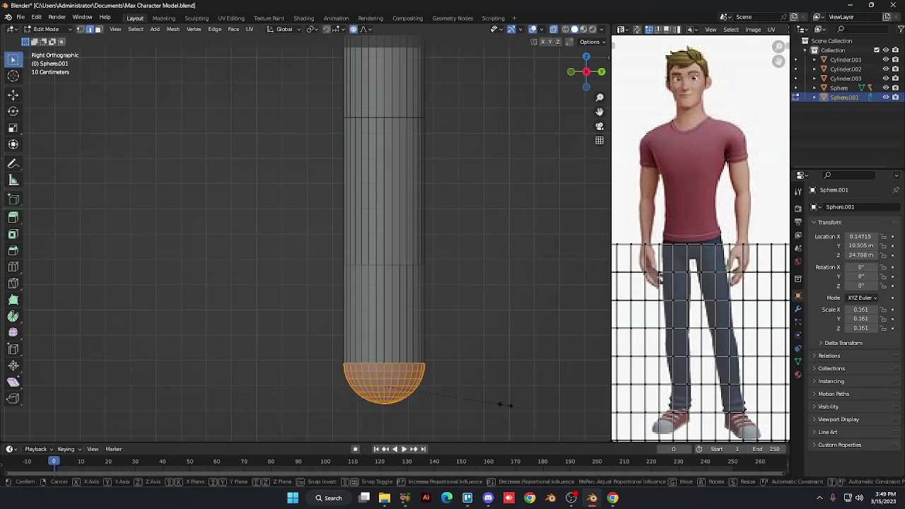
key("s")
right_click(475, 395)
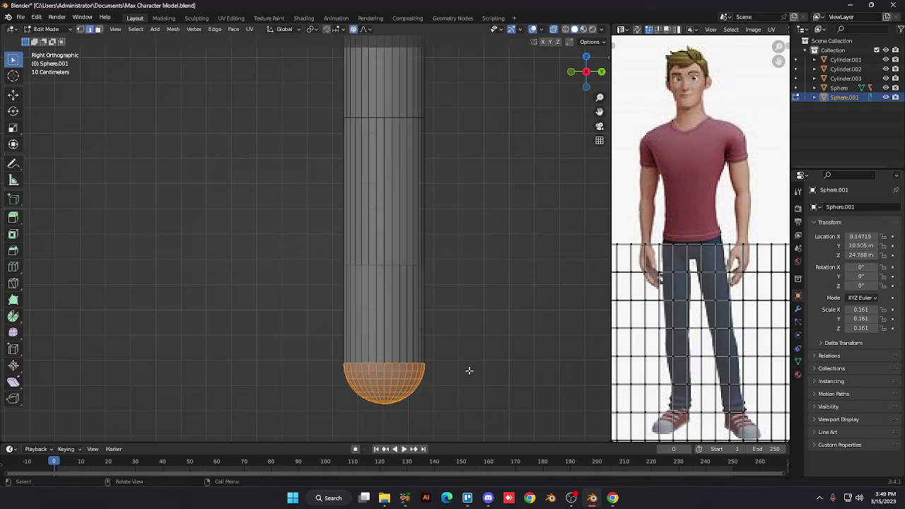
key("3")
key("2")
key("alt+a")
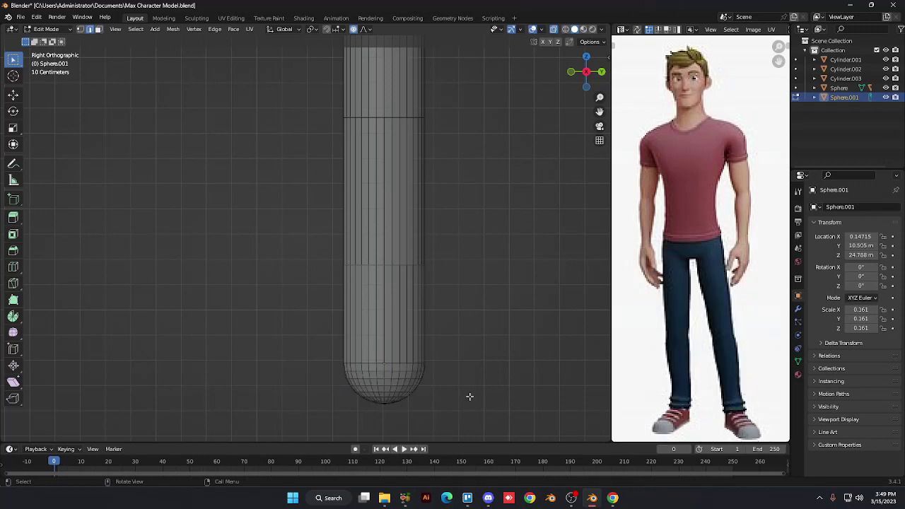
key("b")
key("Escape")
left_click(446, 332)
left_click_drag(446, 331, 258, 288)
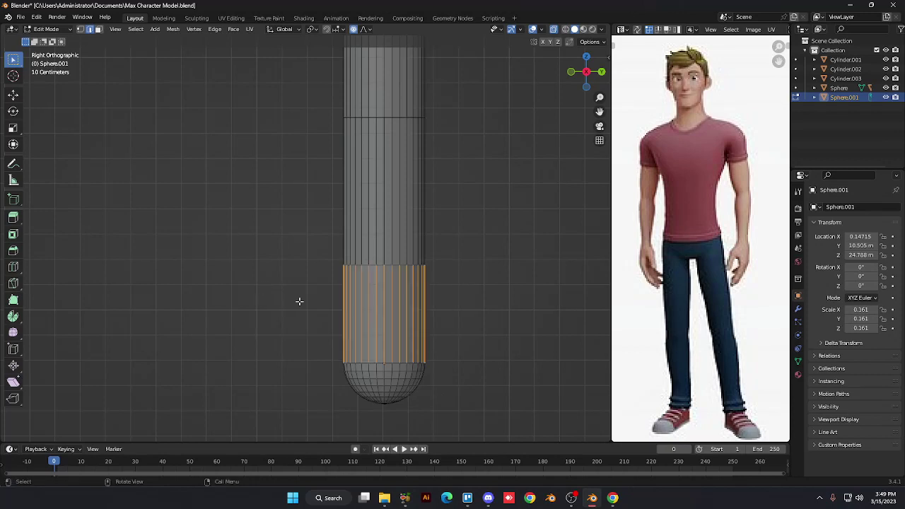
right_click(299, 301)
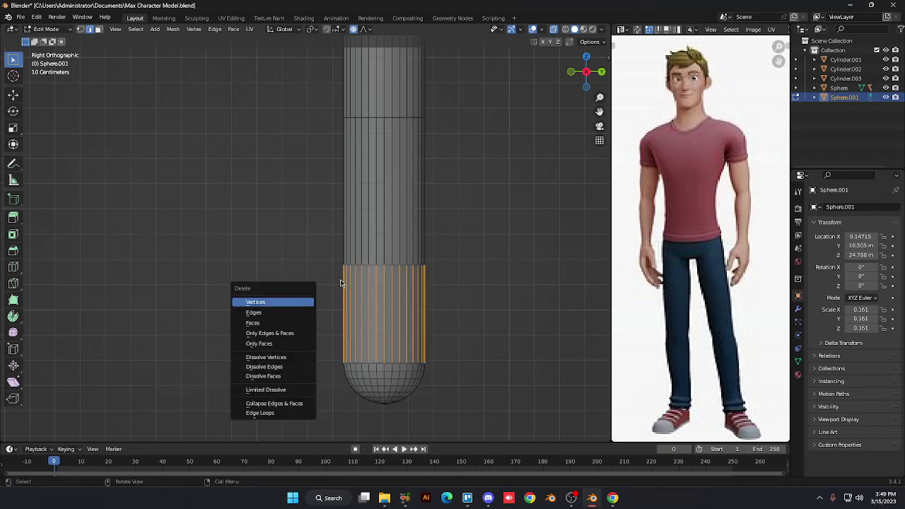
key("s")
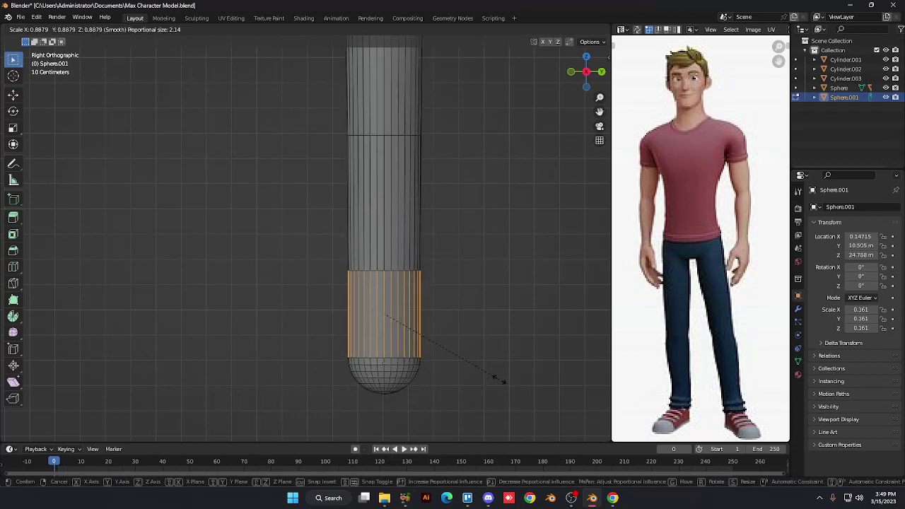
right_click(420, 365)
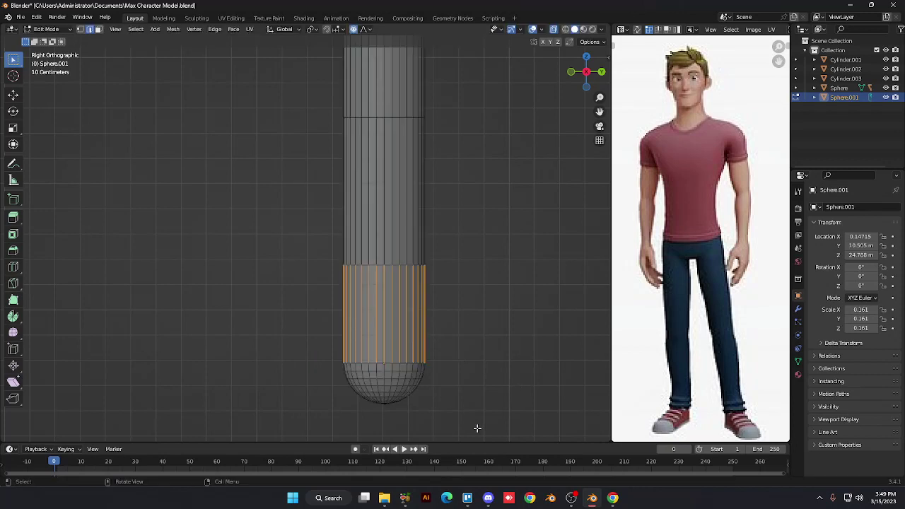
Scale the finger's bottom cap uniformly to about 0.741 with smooth proportional editing to taper the tip, and clear the selection
left_click_drag(478, 428, 342, 365)
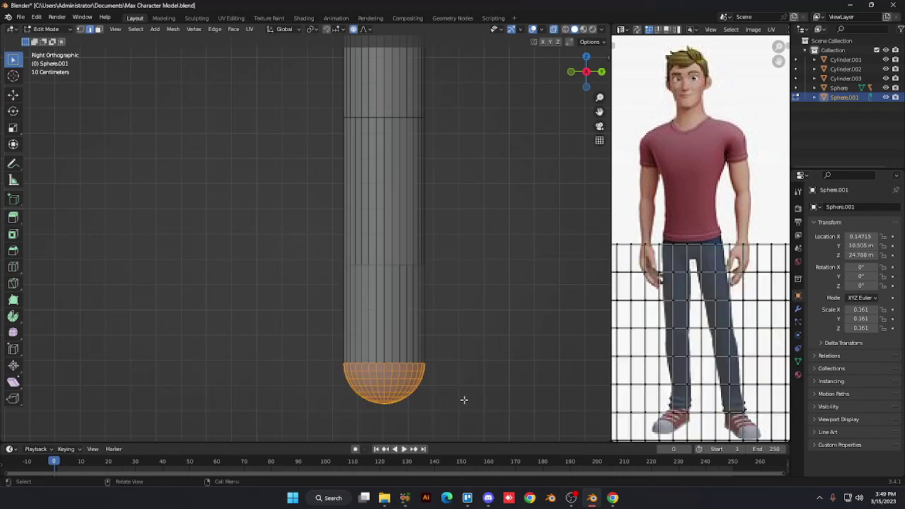
key("s")
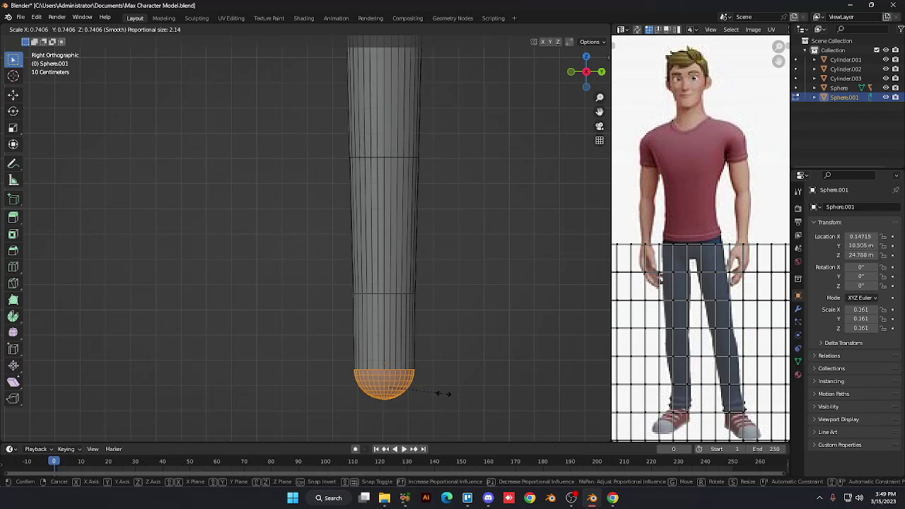
left_click(444, 393)
left_click(444, 393)
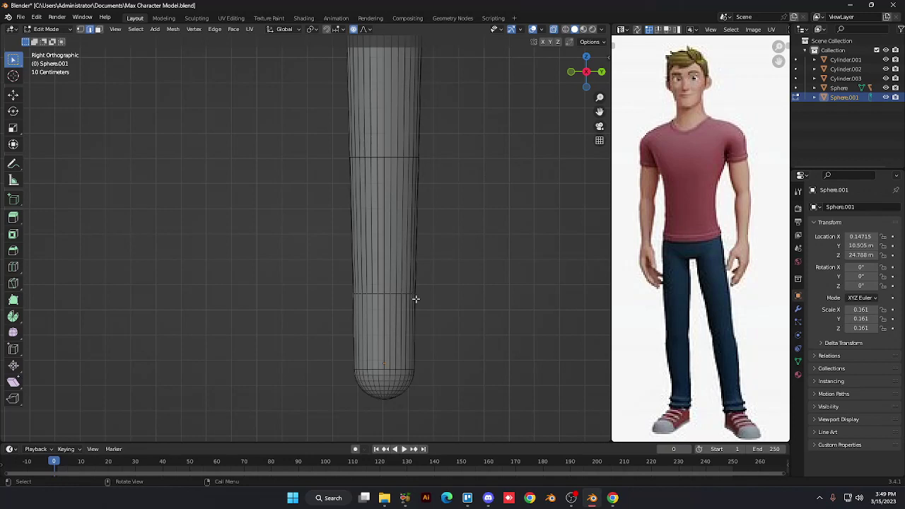
left_click_drag(425, 297, 346, 286)
key("s")
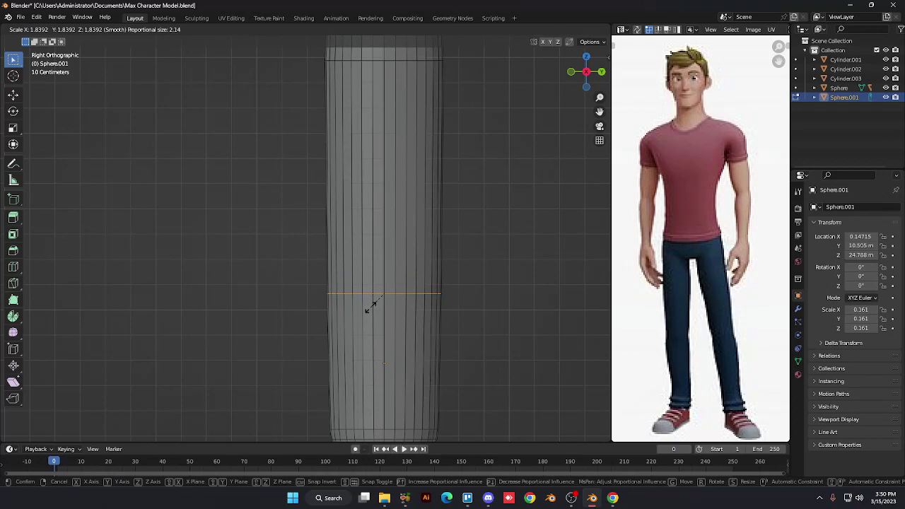
right_click(373, 304)
scroll(370, 311, "down", 2)
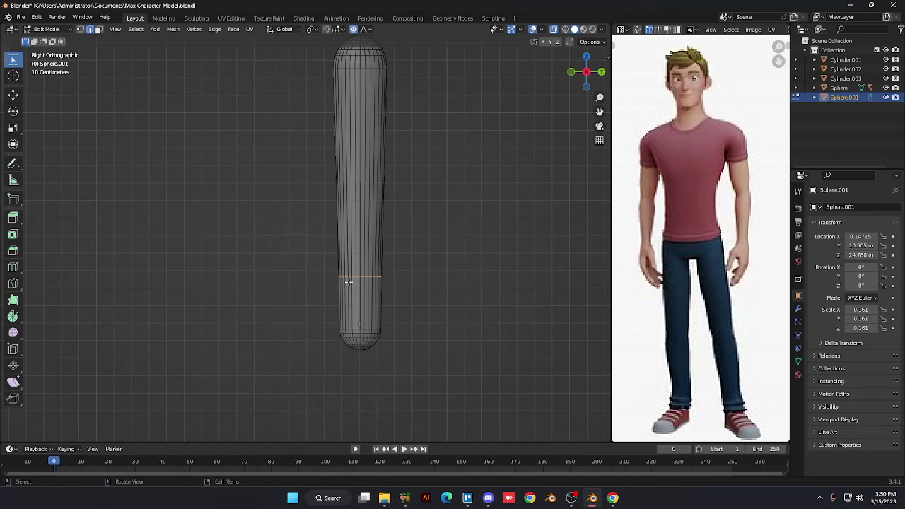
scroll(434, 358, "up", 1)
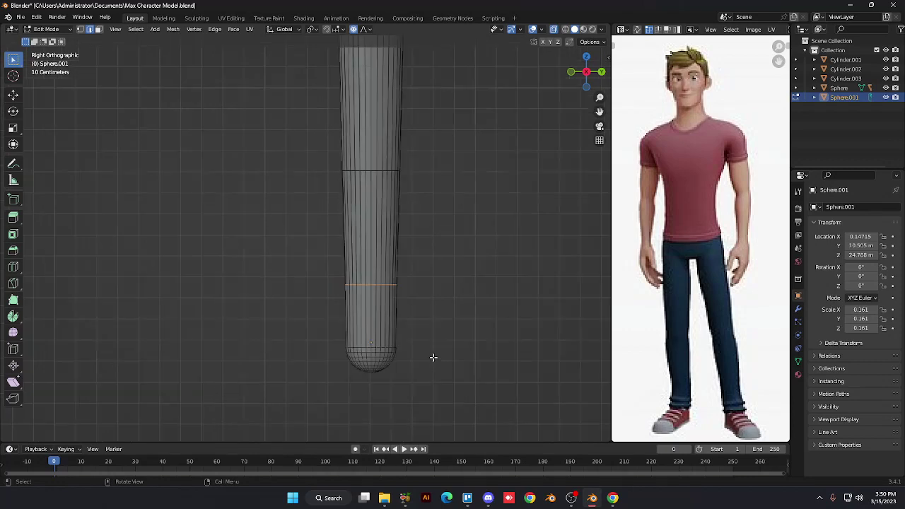
scroll(434, 358, "down", 2)
scroll(434, 358, "up", 3)
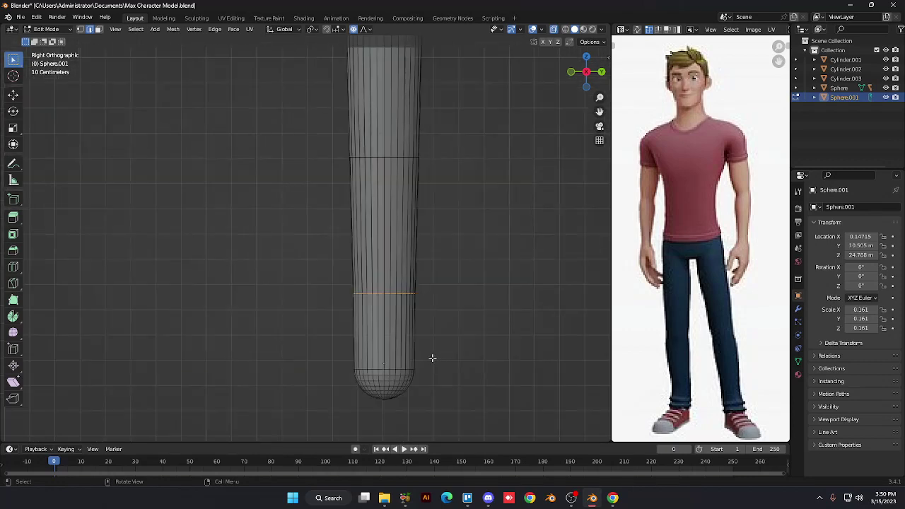
Undo the taper scaling of the finger's bottom cap and clear the selection
key("ctrl+z")
key("ctrl+z")
key("ctrl+z")
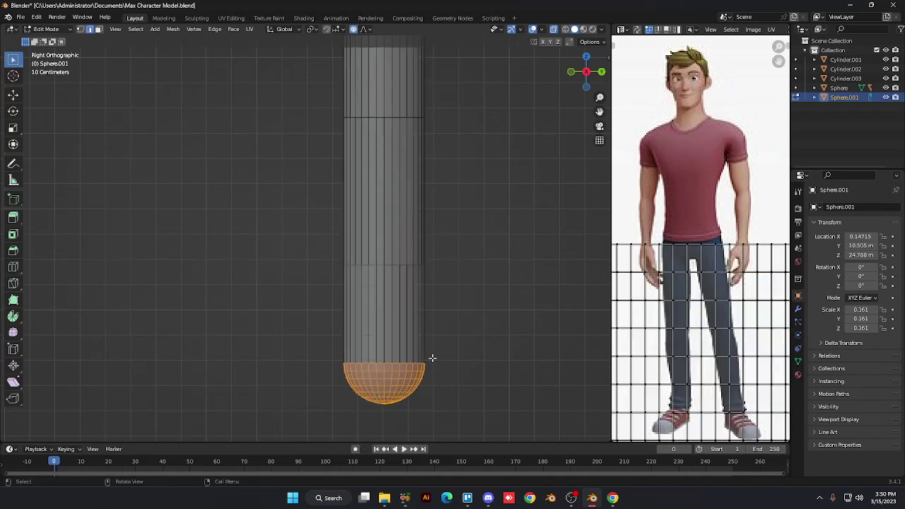
left_click(481, 309)
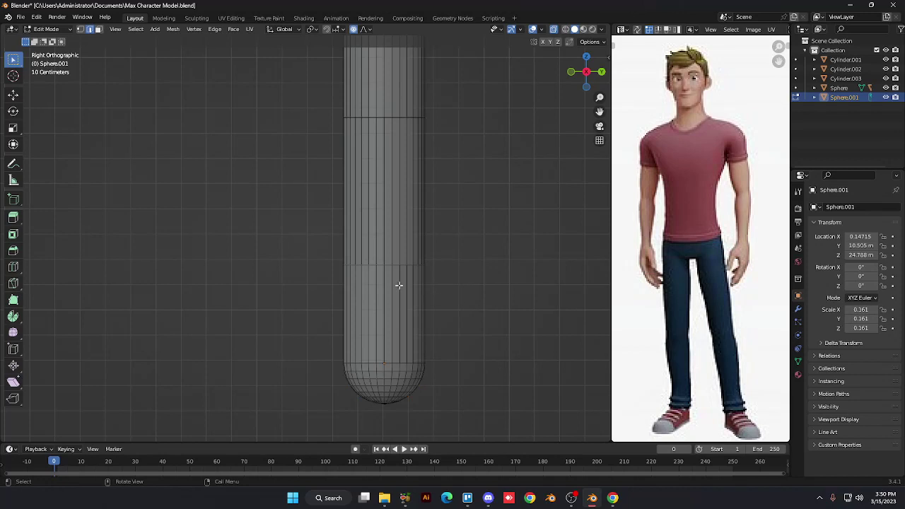
Cut one edge loop around the finger's lowest segment and slide it up close to the lower joint
key("ctrl+r")
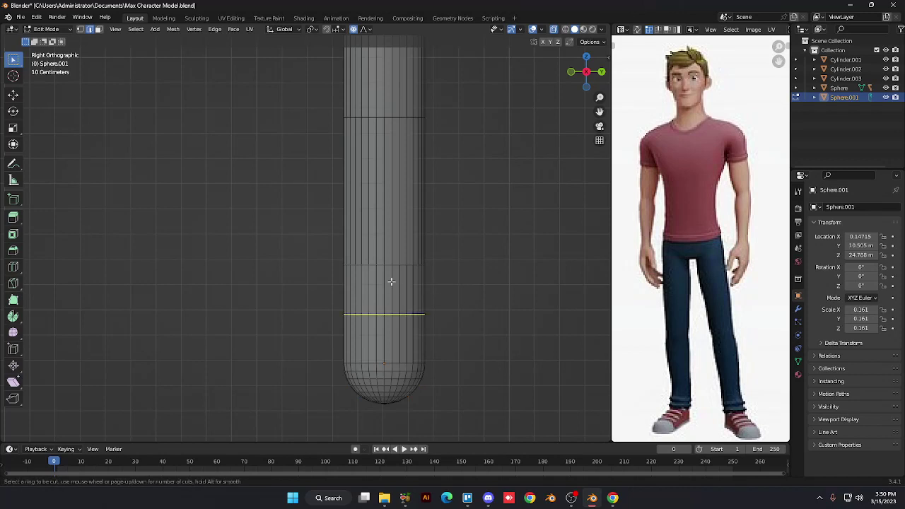
left_click(391, 281)
left_click(391, 242)
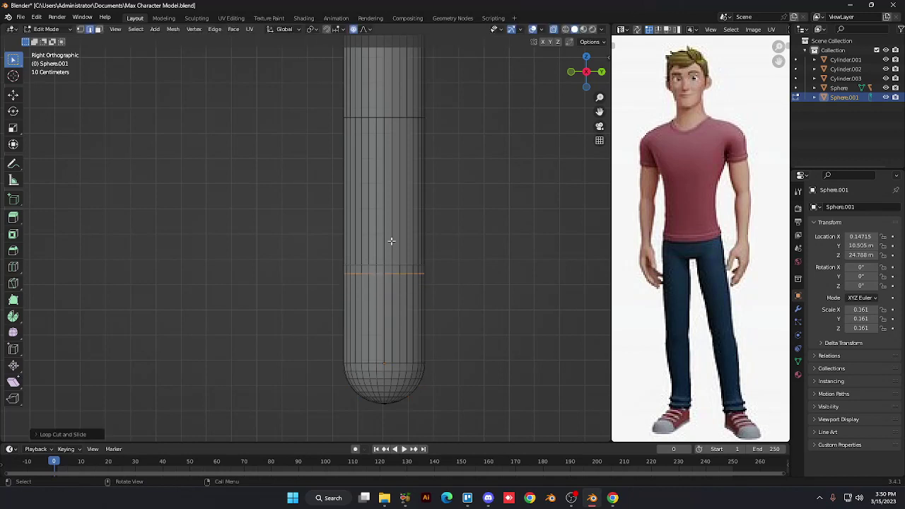
Add two evenly spaced edge loops around the finger's middle segment and spread them slightly apart along Z
key("ctrl+r")
scroll(391, 241, "up", 2)
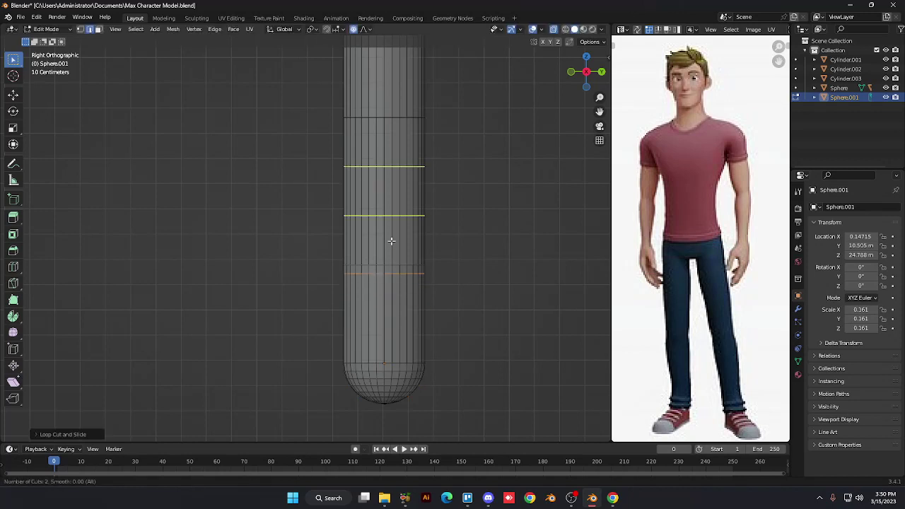
scroll(391, 242, "down", 1)
left_click(391, 241)
right_click(391, 241)
key("s")
key("z")
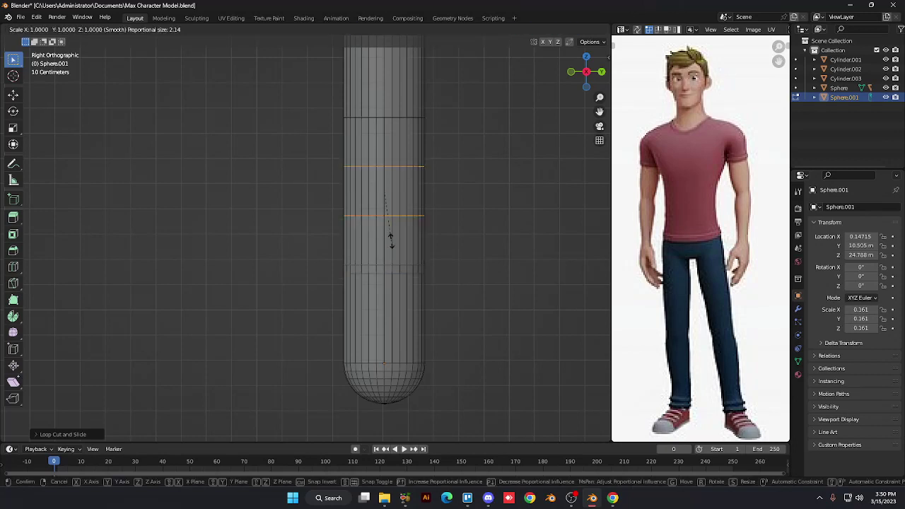
left_click(396, 239)
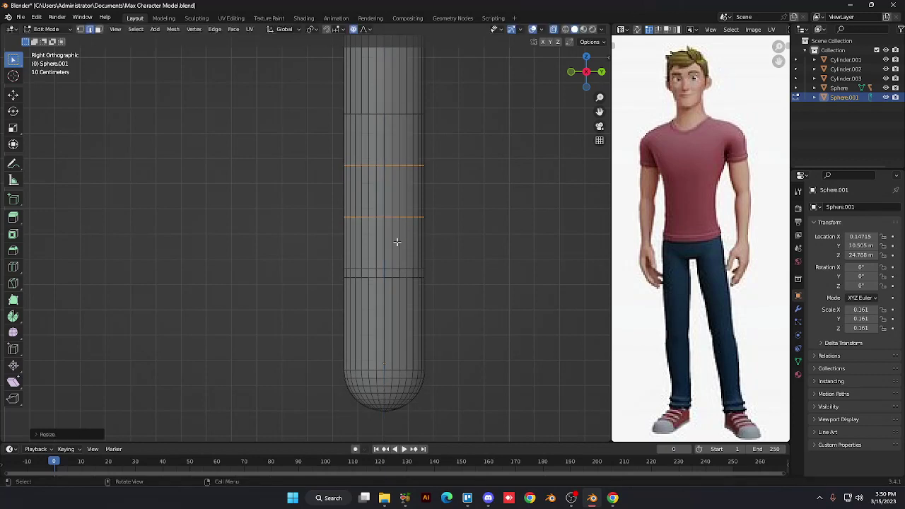
key("s")
key("z")
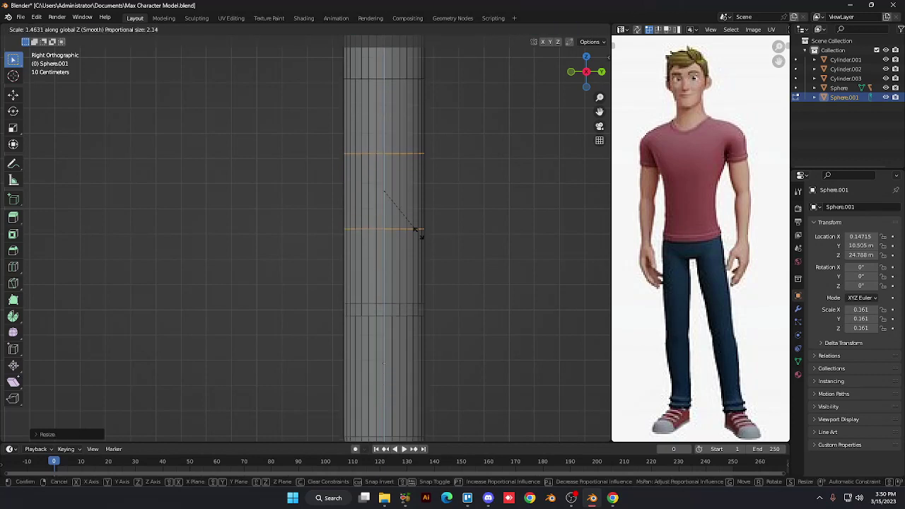
right_click(236, 188)
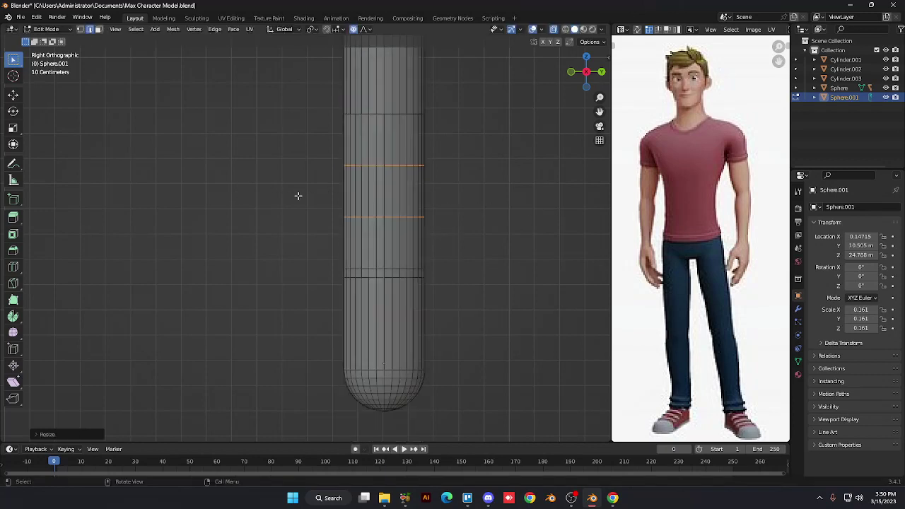
left_click(464, 230)
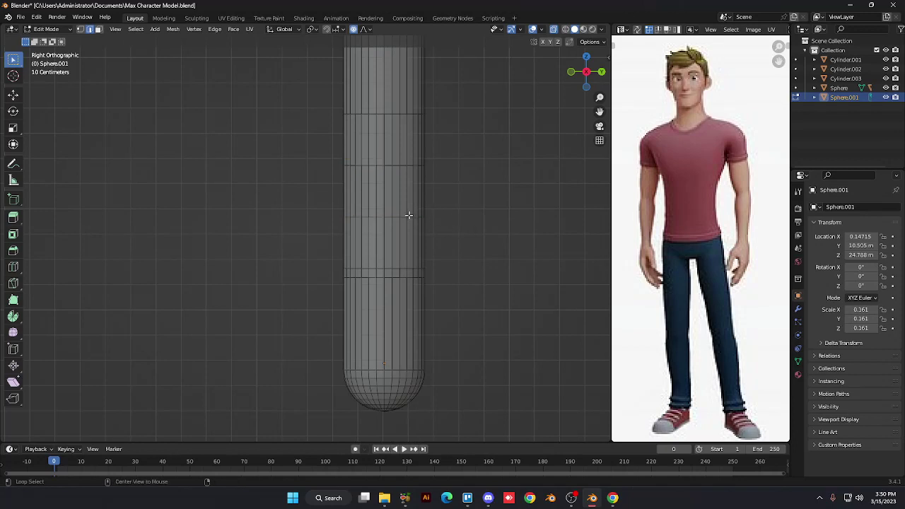
left_click(417, 167, "alt")
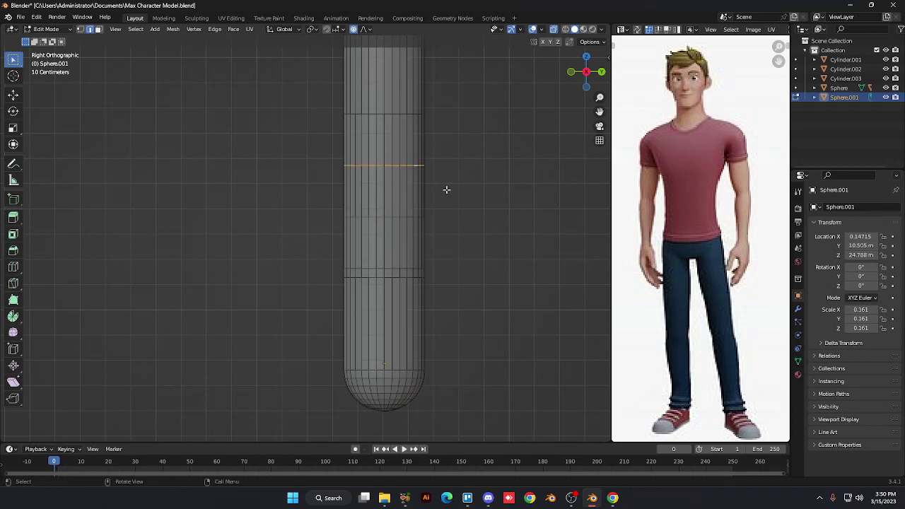
left_click(410, 217, "alt+shift")
key("s")
right_click(424, 220)
scroll(456, 245, "down", 4)
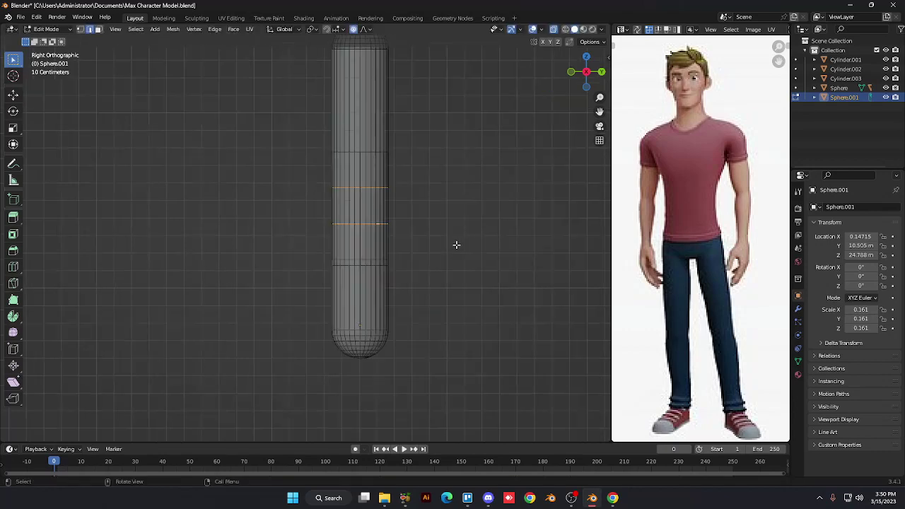
Compare the finger with the character's arms and body, and undo the edge loops added to its lower and middle segments
scroll(456, 245, "up", 2)
scroll(450, 246, "up", 2)
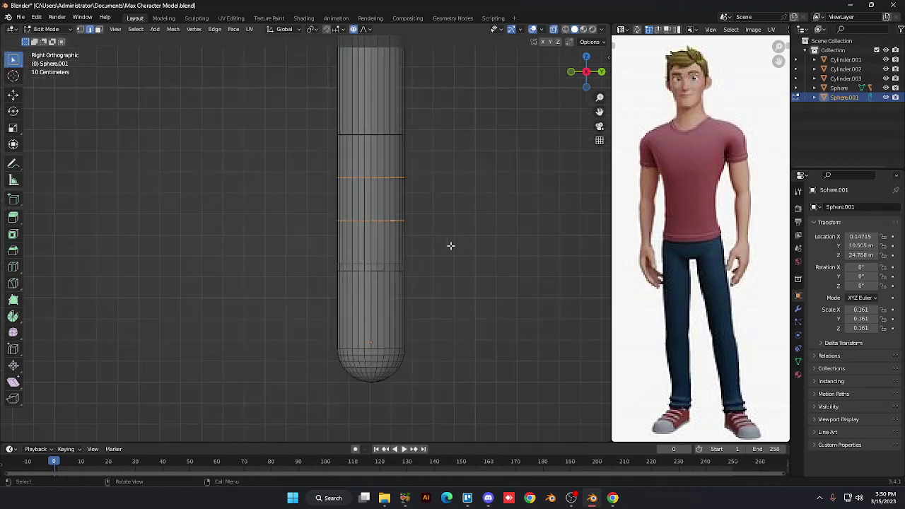
scroll(450, 247, "down", 3)
middle_click_drag(451, 247, 420, 262)
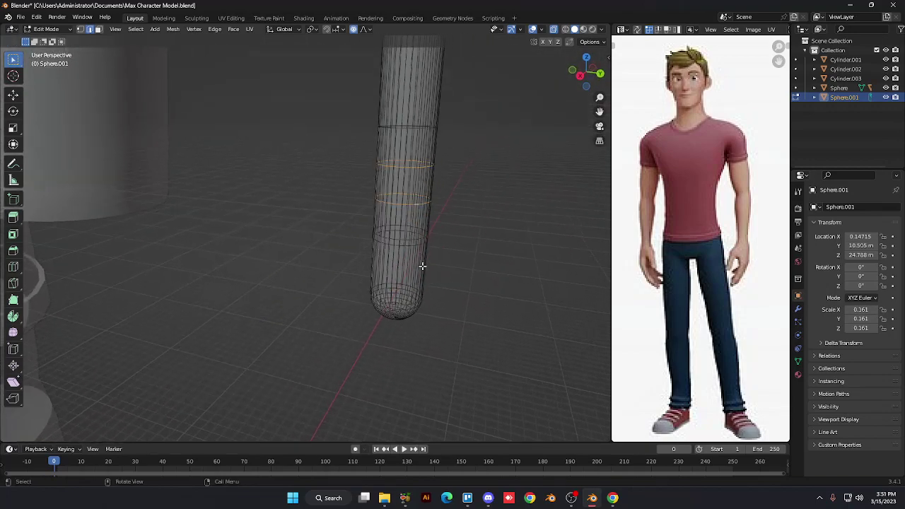
scroll(422, 262, "down", 8)
scroll(184, 284, "down", 6)
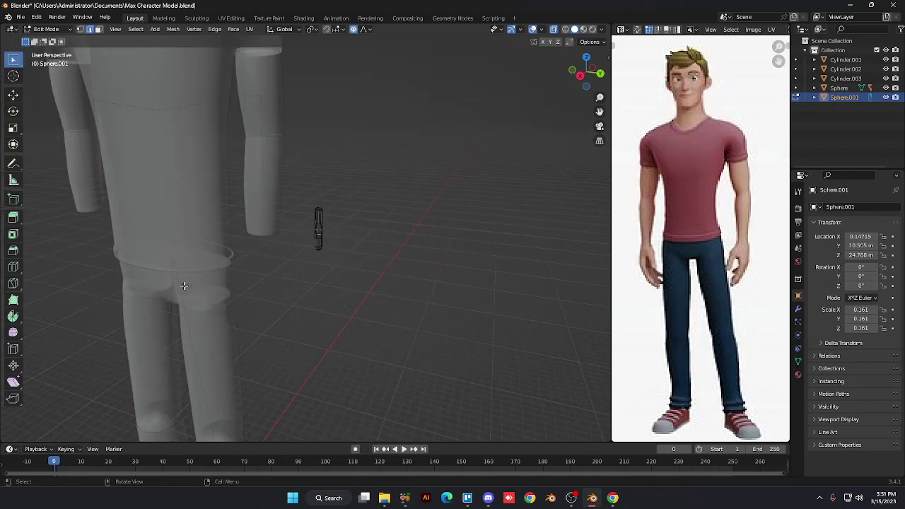
scroll(184, 288, "up", 7)
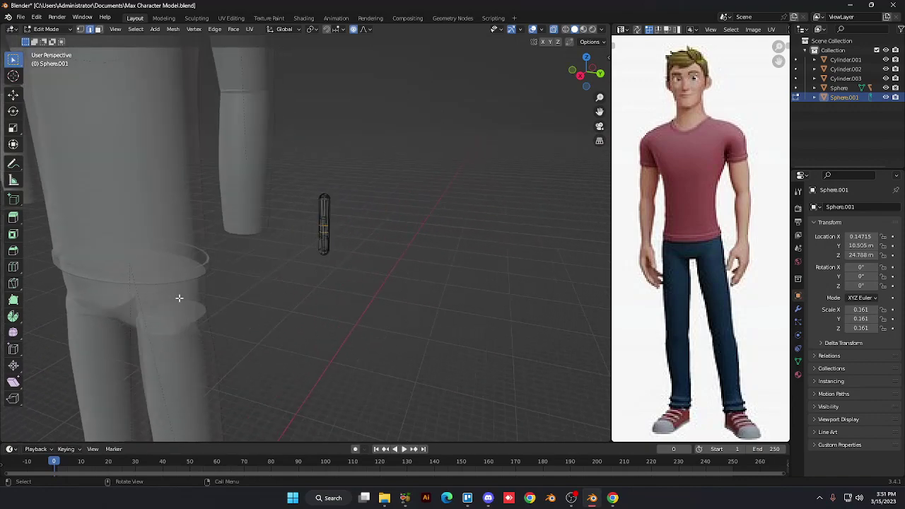
scroll(358, 270, "up", 7)
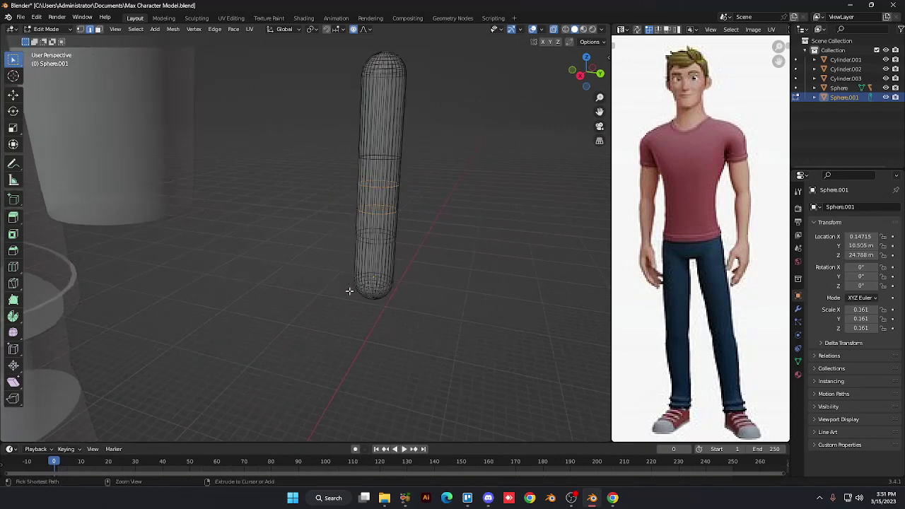
key("ctrl+z")
key("ctrl+z")
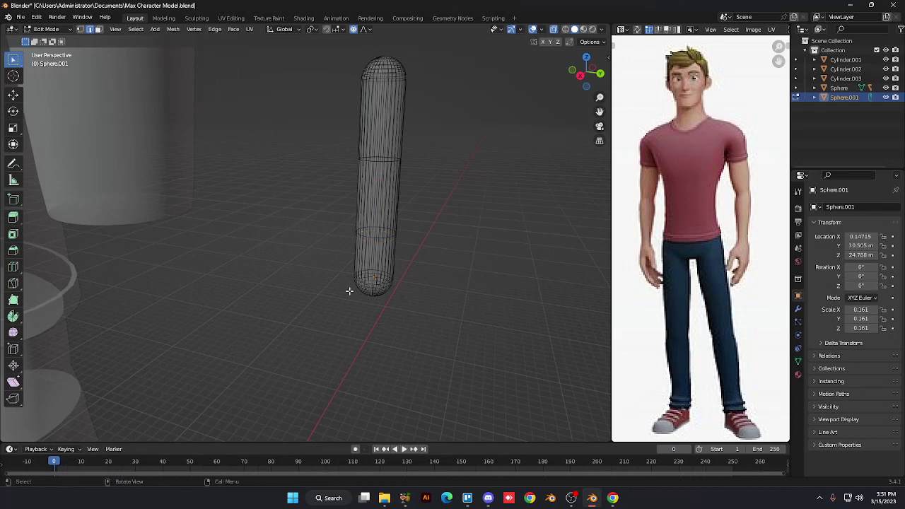
With X-ray off, move the finger's lower joint loop about 0.065 m along Y, reducing the proportional size to 0.2394 m
key("alt+z")
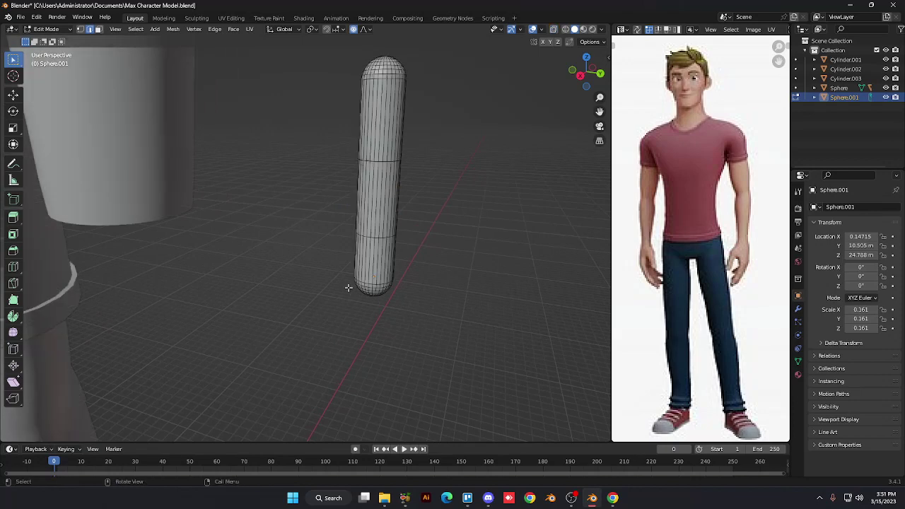
left_click(366, 235, "alt")
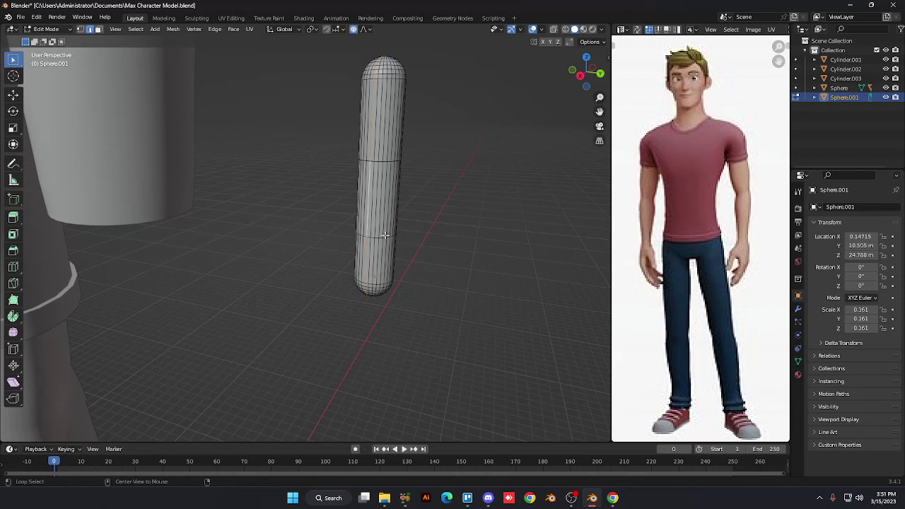
left_click(386, 236, "alt")
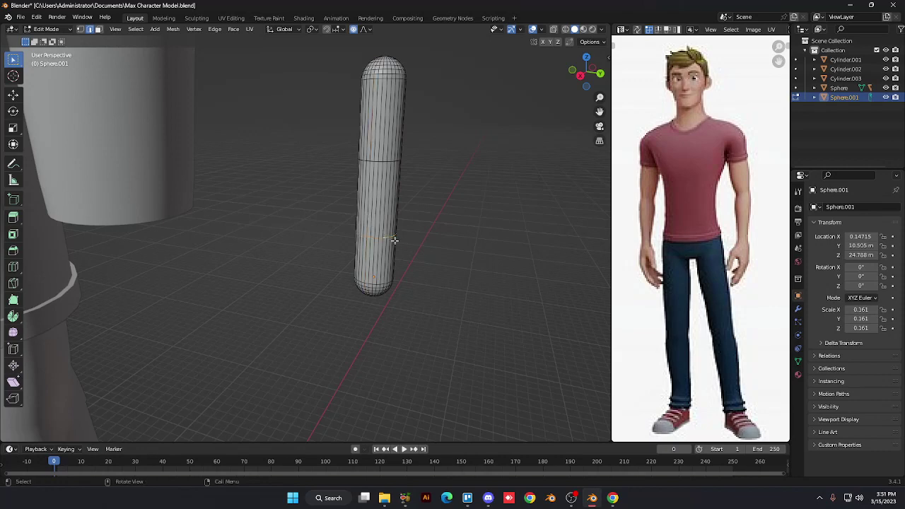
key("KP_3")
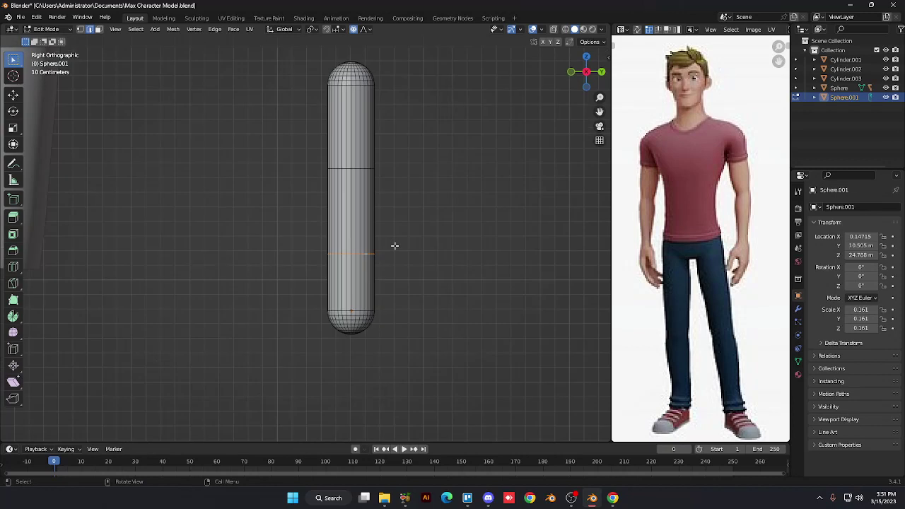
key("g")
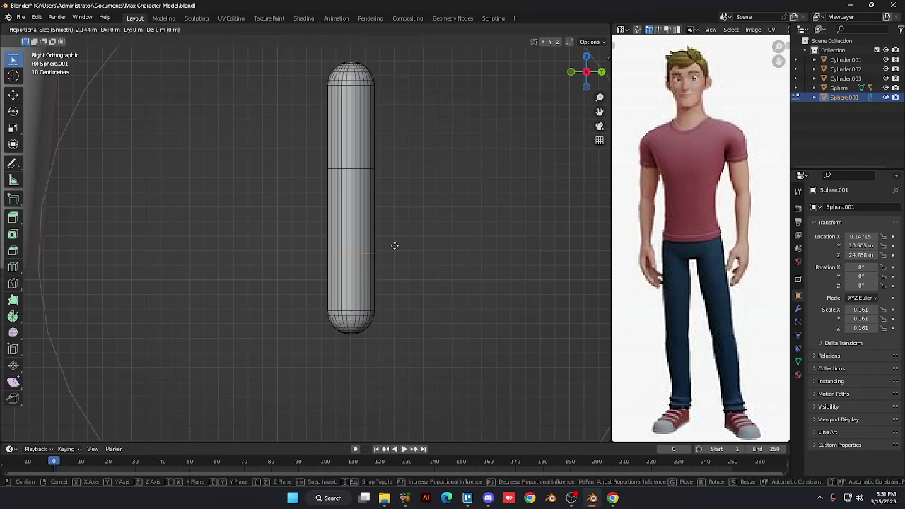
scroll(395, 246, "up", 20)
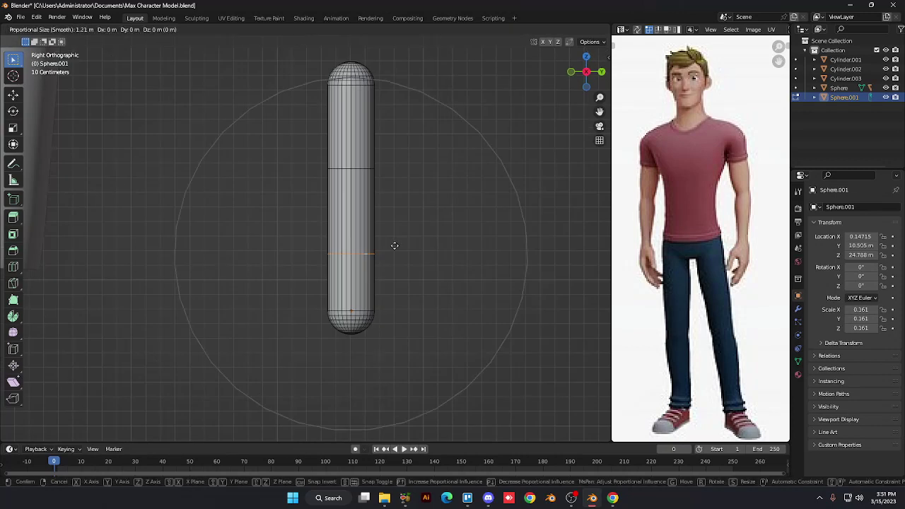
scroll(395, 246, "up", 3)
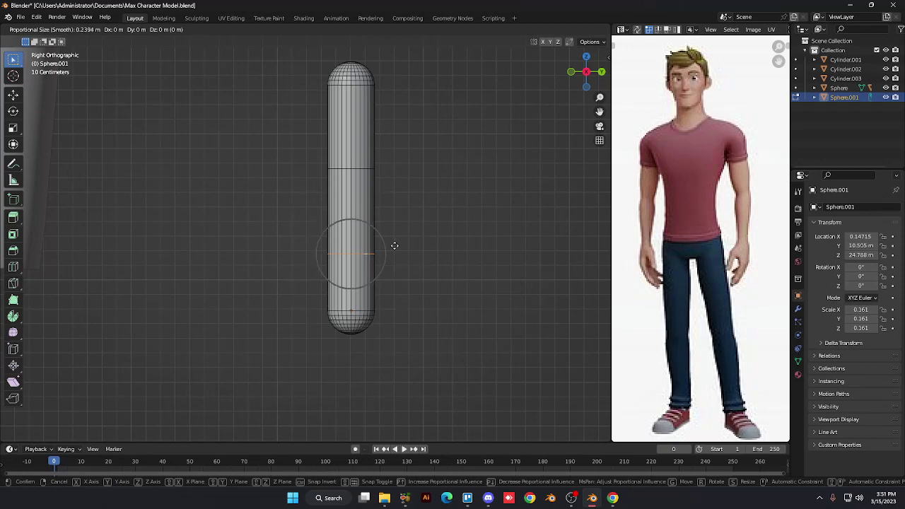
key("y")
mouse_move(396, 246)
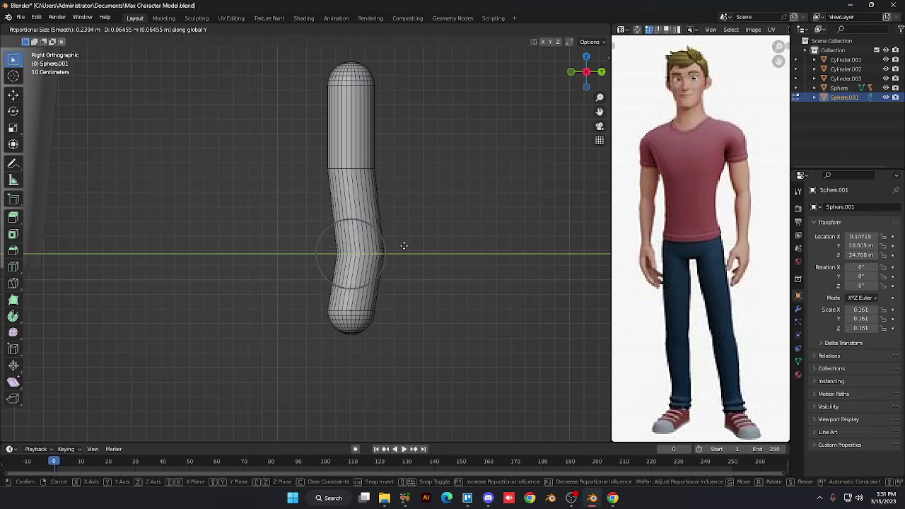
left_click(404, 245)
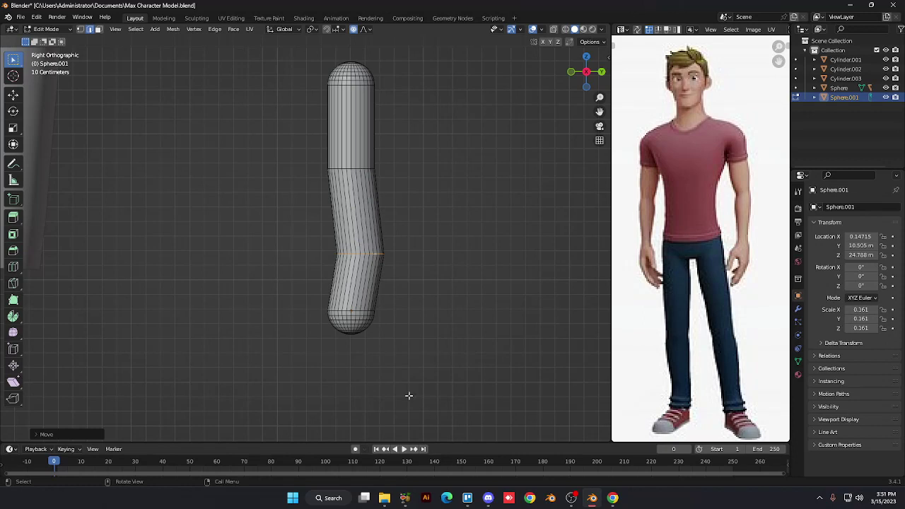
With X-ray on, select the finger's whole rounded lower tip and rotate it about 11.5° clockwise in the side view
left_click_drag(403, 309, 308, 342)
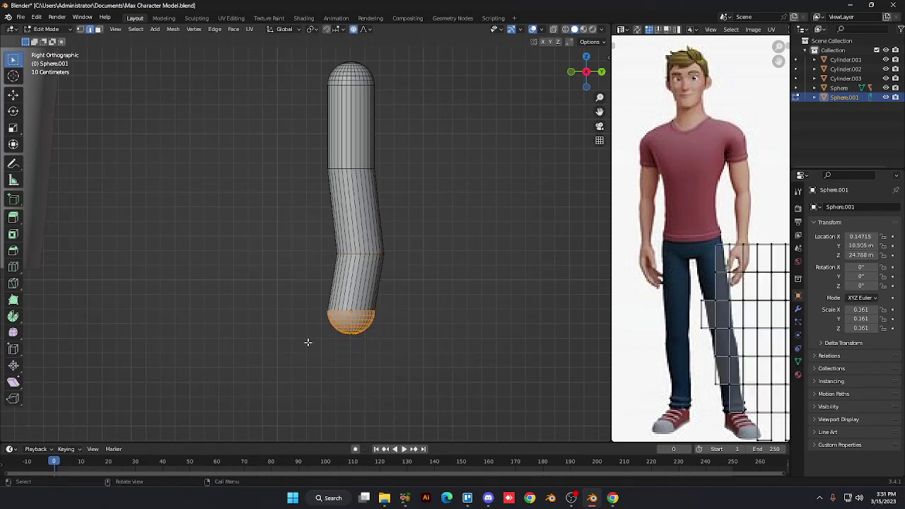
key("alt+z")
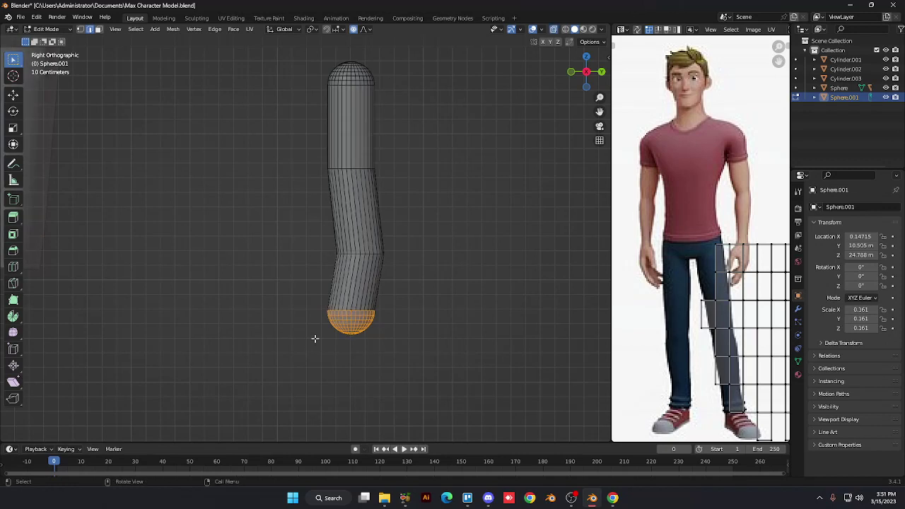
left_click(310, 342)
left_click_drag(299, 303, 403, 353)
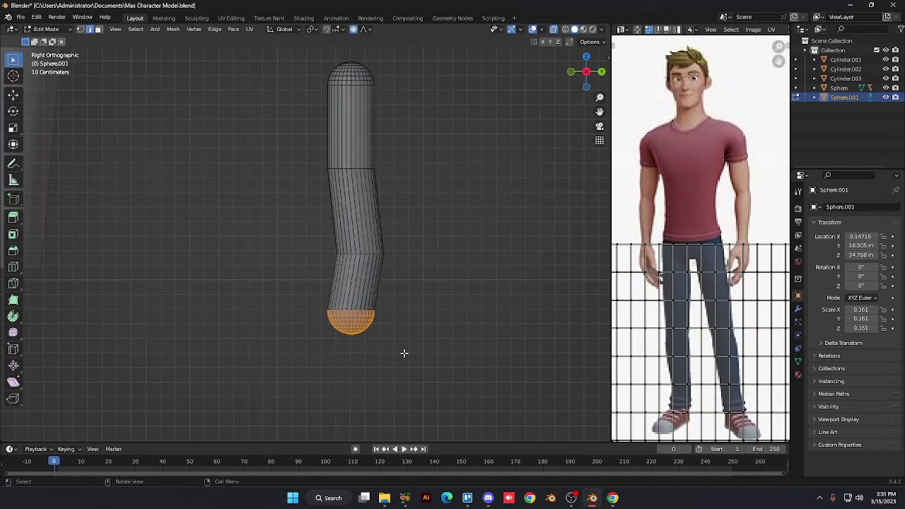
key("r")
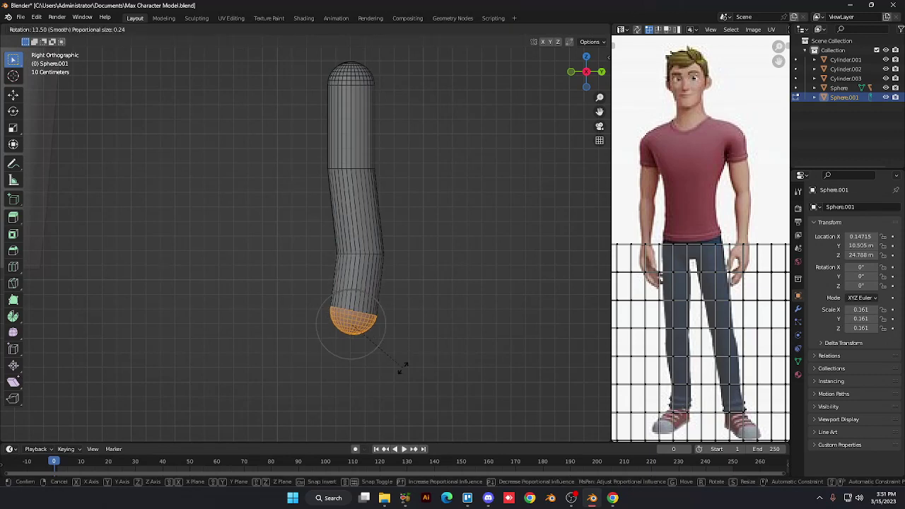
left_click(403, 368)
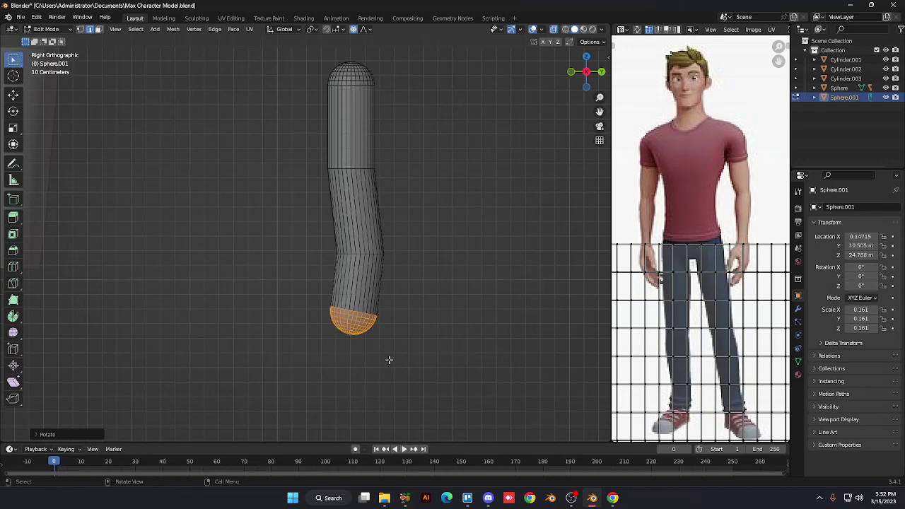
key("ctrl+KP_Add")
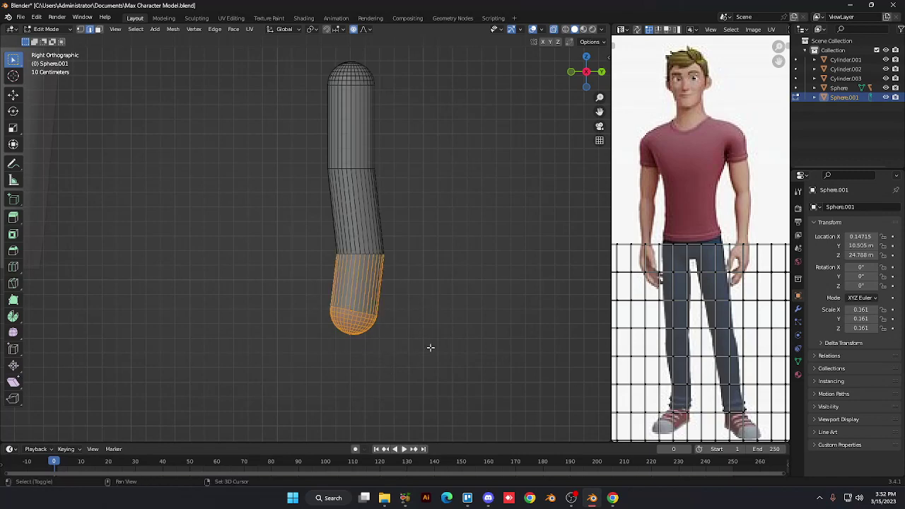
scroll(426, 359, "up", 2)
scroll(427, 359, "down", 3)
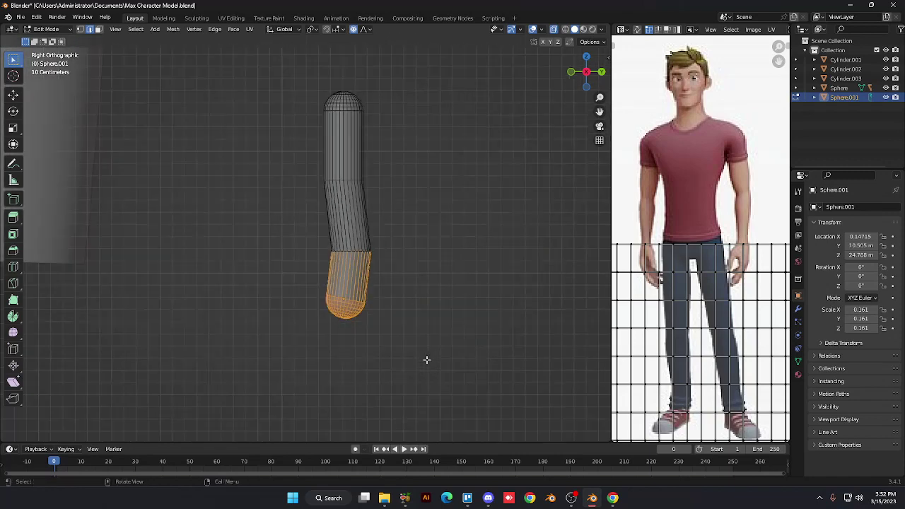
key("s")
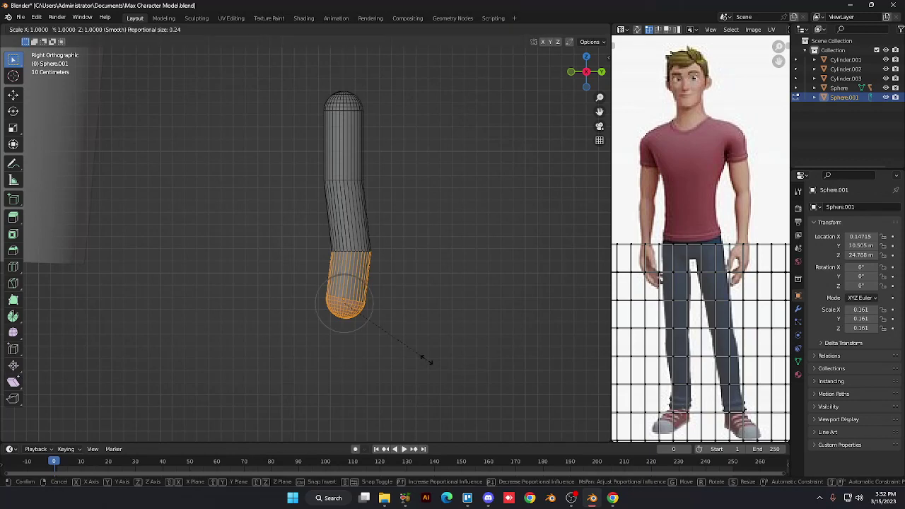
scroll(423, 359, "up", 4)
scroll(425, 357, "down", 2)
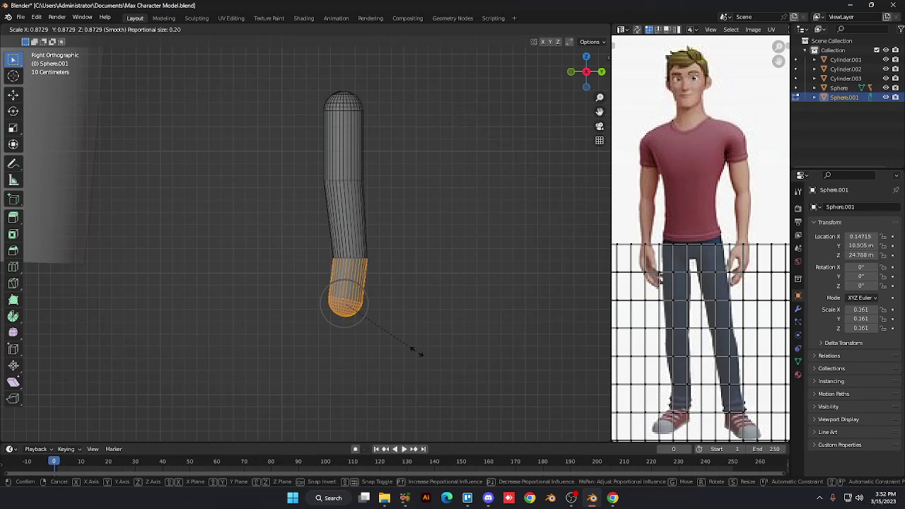
right_click(417, 352)
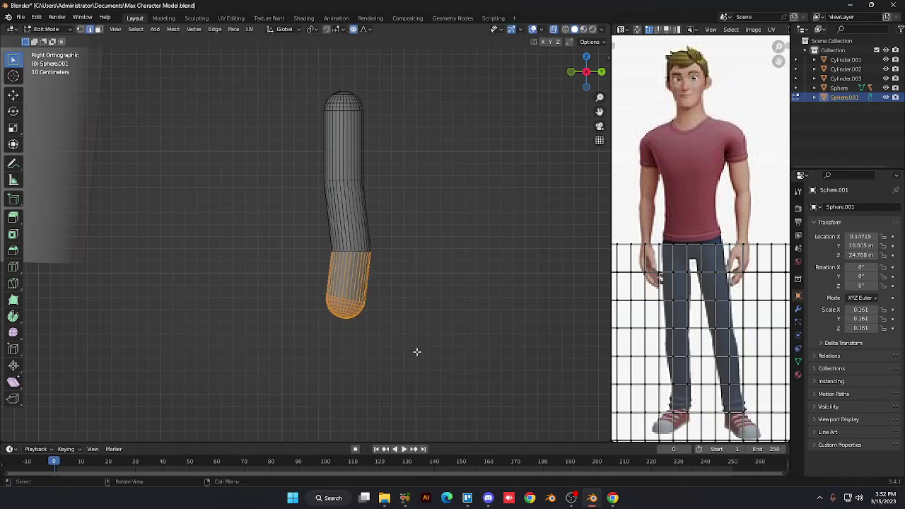
Turn off proportional editing and clear the selection on the finger mesh
left_click(353, 29)
key("s")
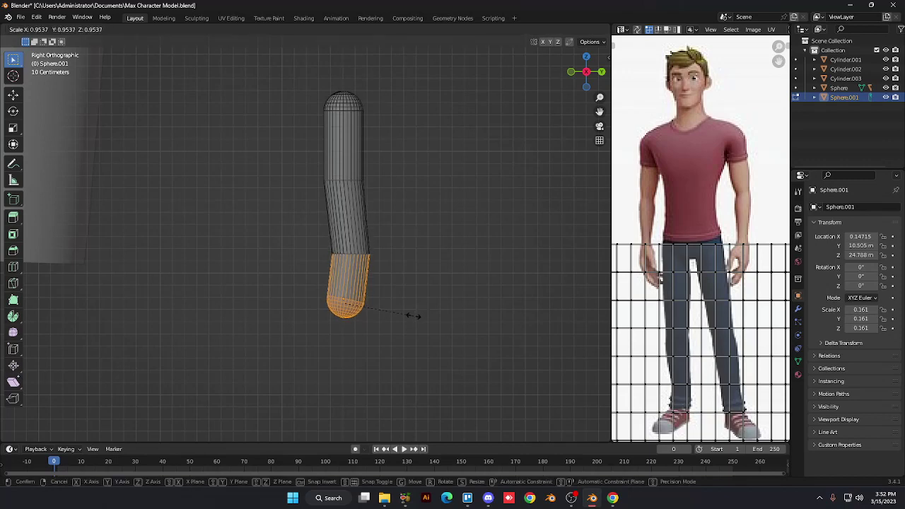
right_click(412, 316)
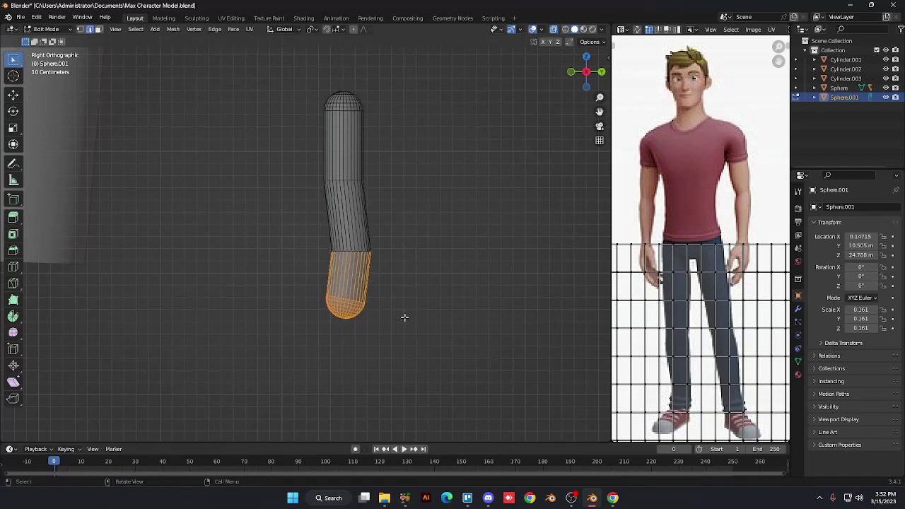
left_click(330, 179, "alt")
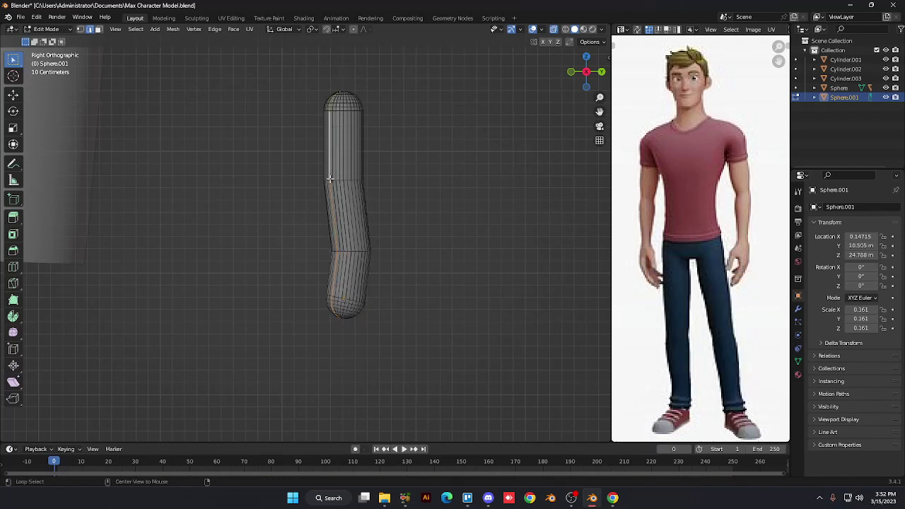
key("alt+a")
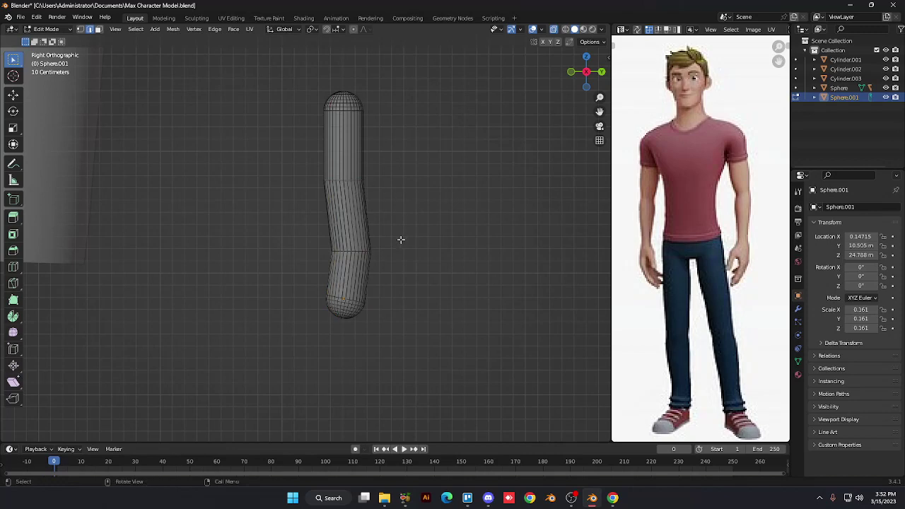
Move the overlapping edge loop at the finger's upper joint about 0.112 m down into the middle segment
scroll(400, 239, "up", 4)
scroll(400, 239, "up", 2)
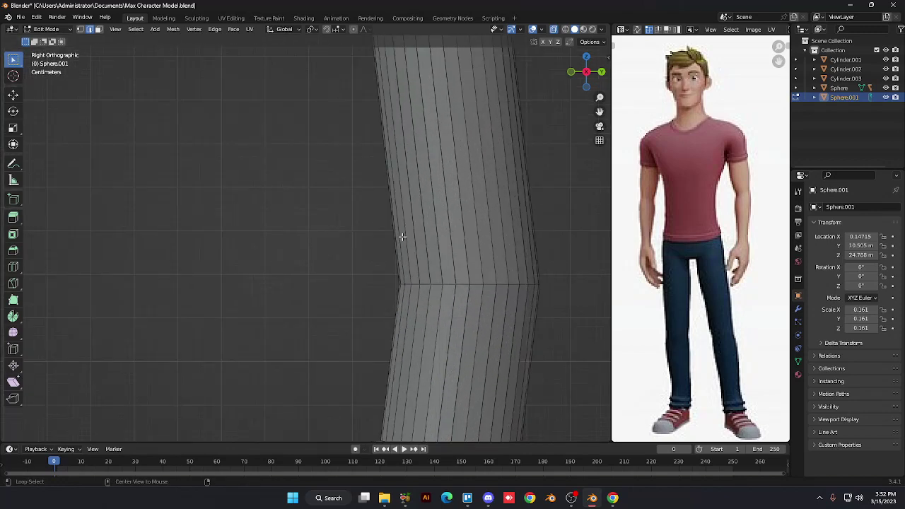
middle_click_drag(402, 237, 289, 261, "alt")
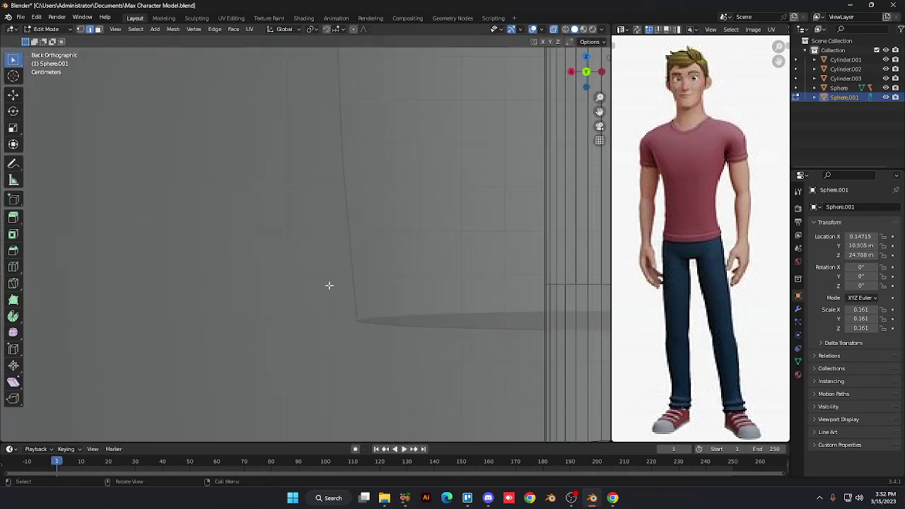
key("KP_3")
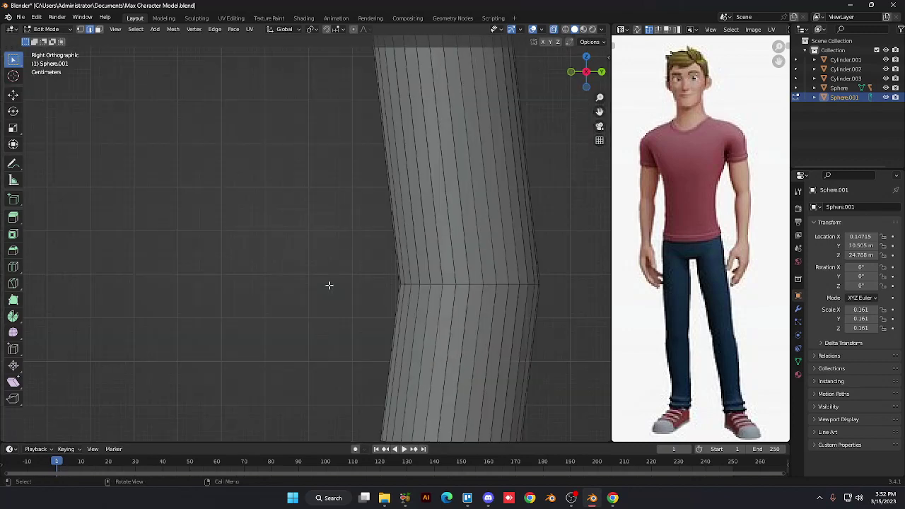
middle_click_drag(327, 289, 211, 72, "shift")
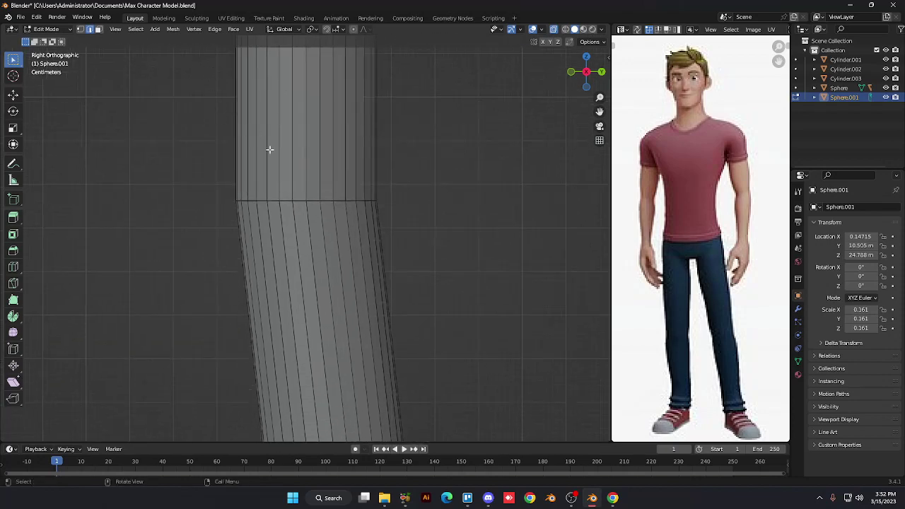
left_click(339, 202, "alt")
key("g")
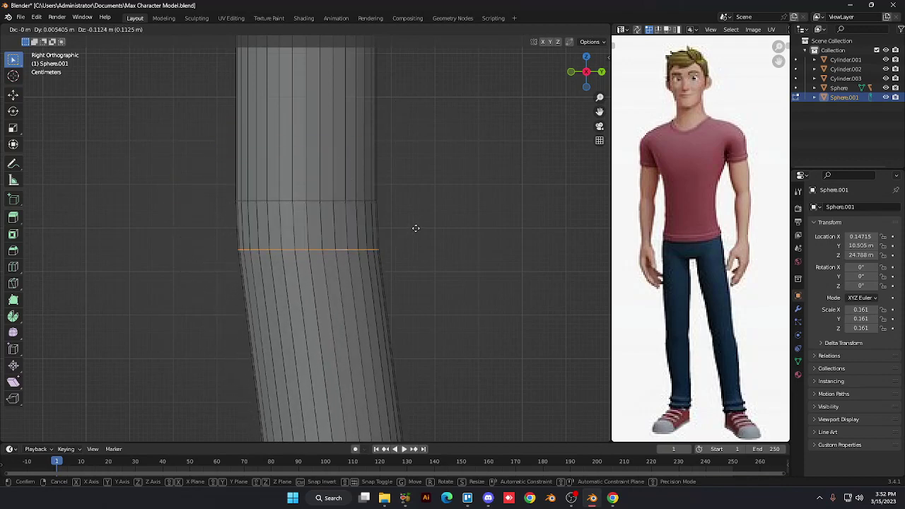
left_click(416, 228)
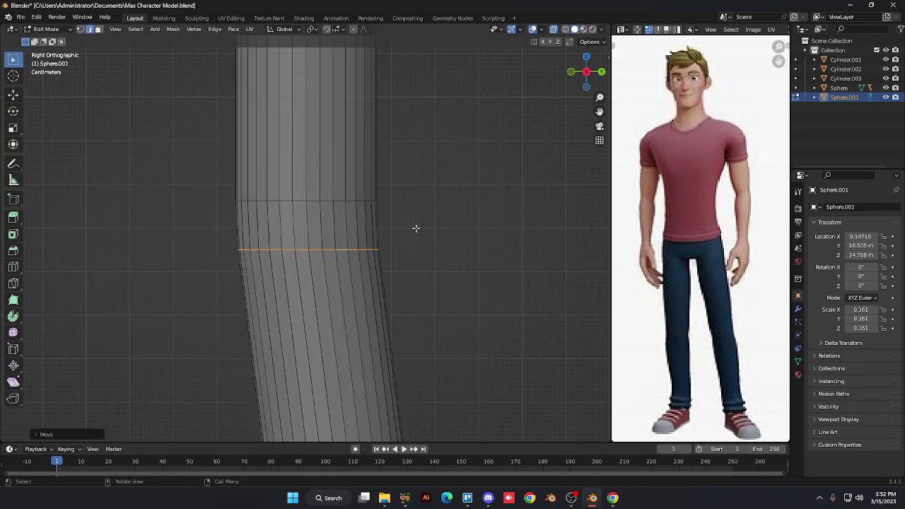
key("x")
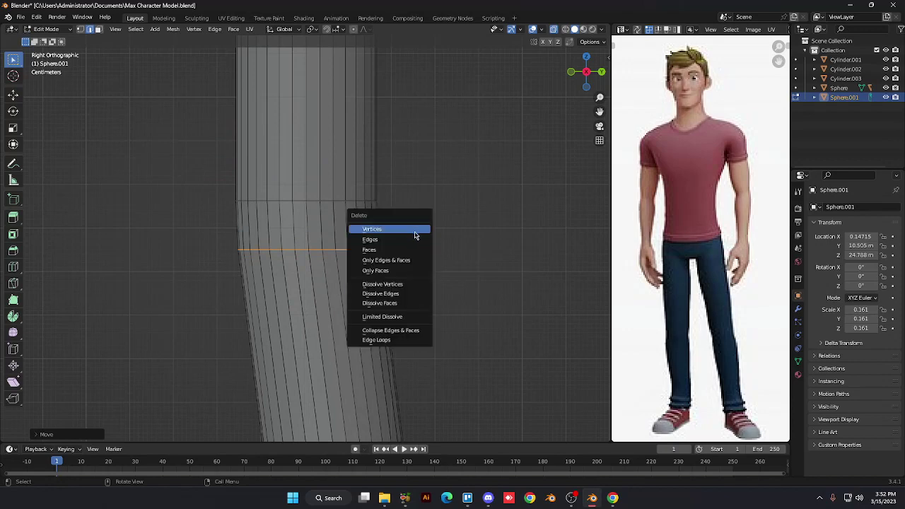
left_click(415, 240)
scroll(414, 233, "down", 6)
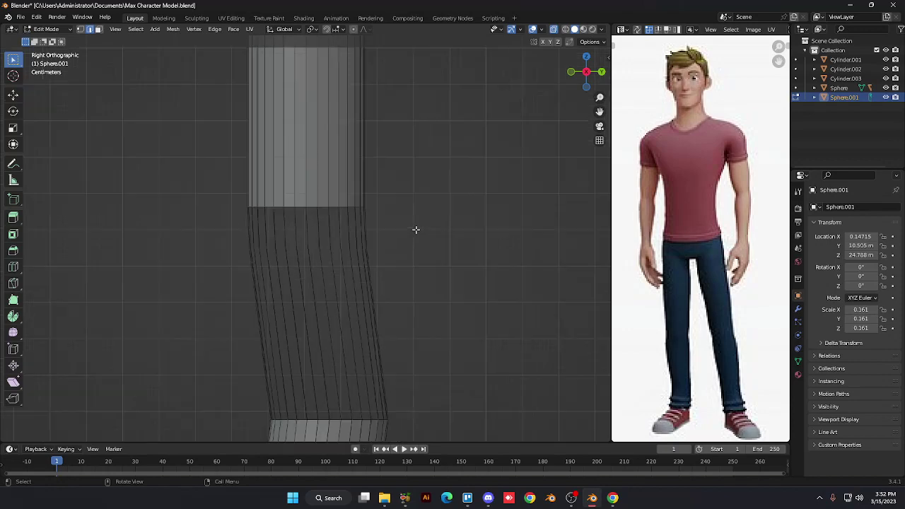
scroll(421, 222, "up", 3)
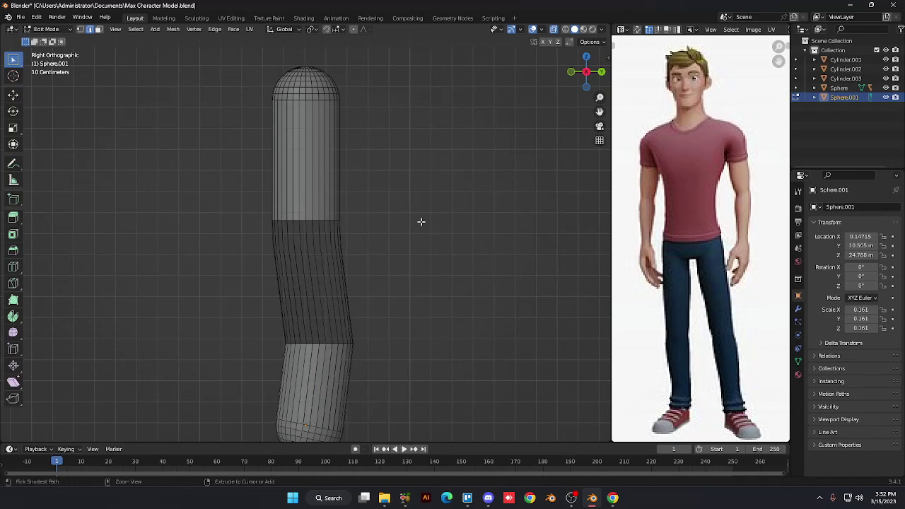
key("ctrl+z")
key("ctrl+r")
right_click(421, 222)
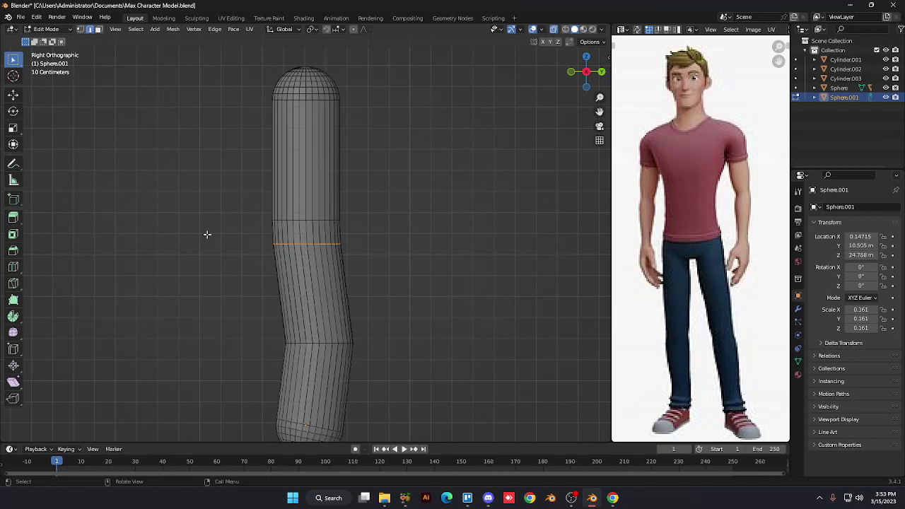
Move the edge loop just below the finger's upper joint about 0.029 m along Y
key("g")
key("y")
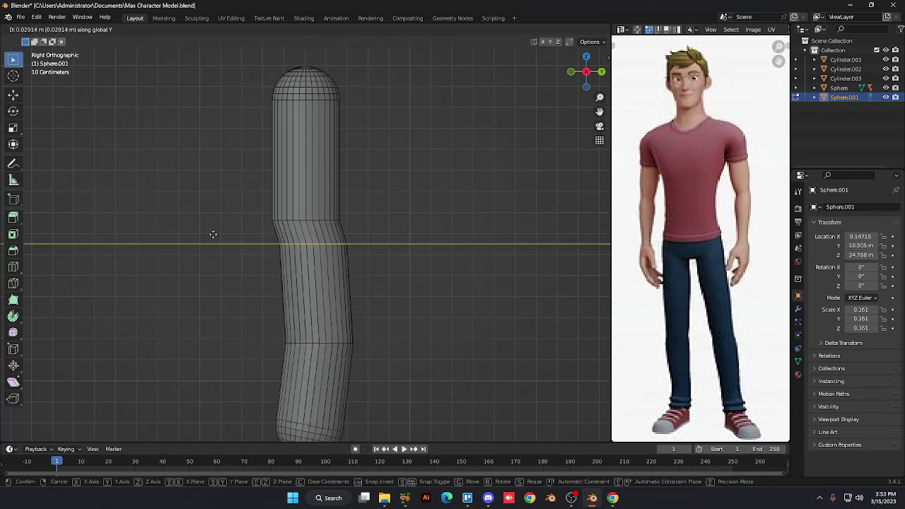
left_click(213, 234)
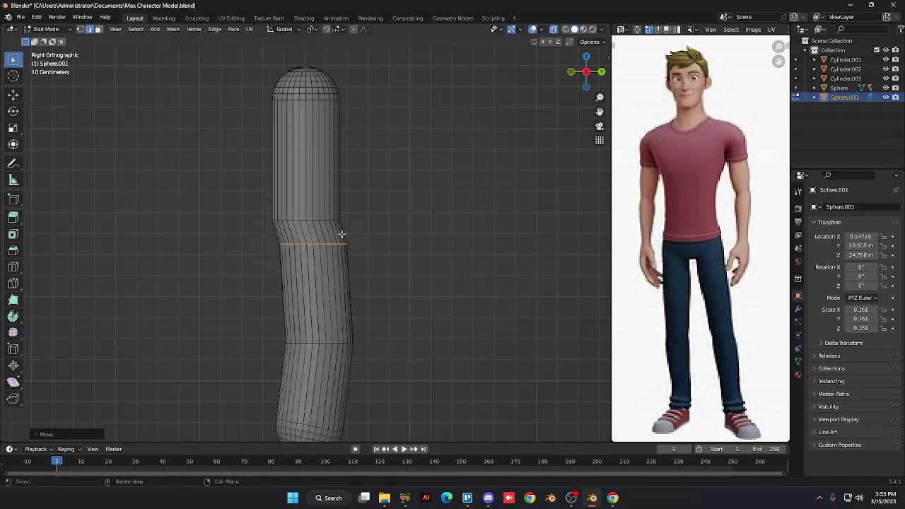
left_click_drag(355, 138, 248, 89)
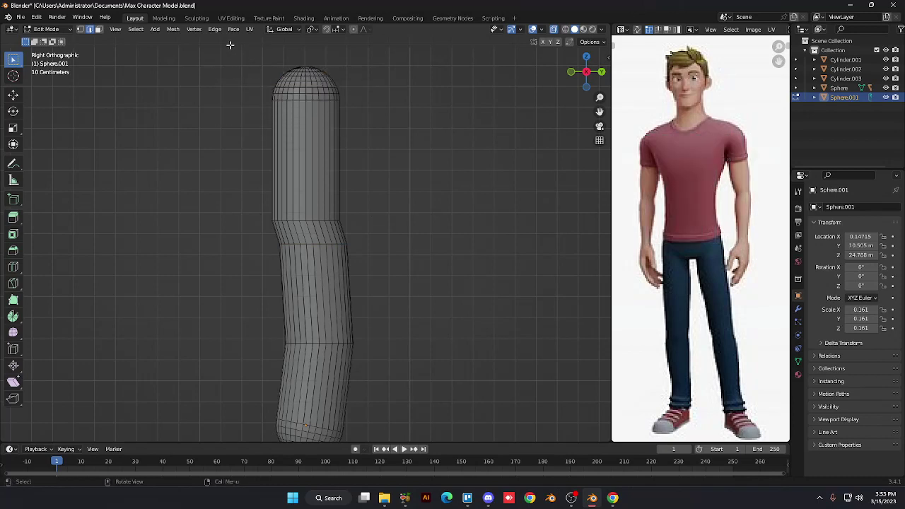
left_click_drag(225, 48, 373, 222)
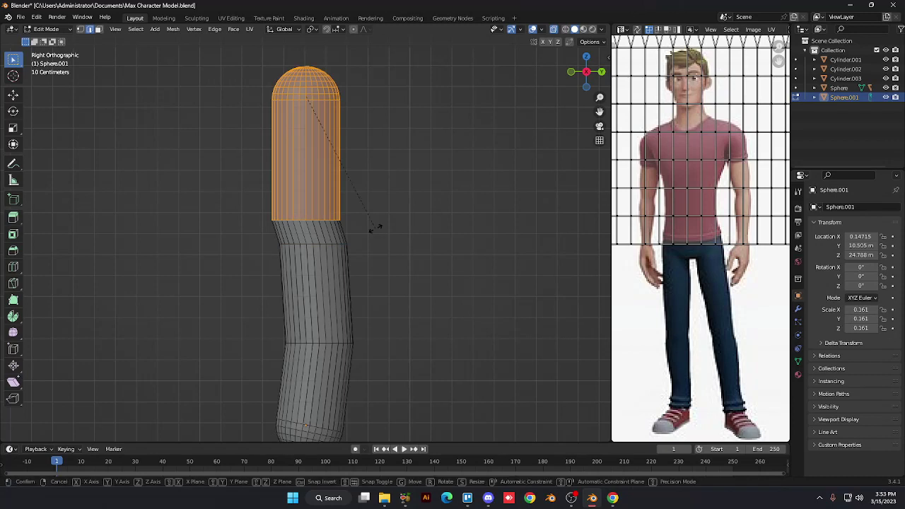
key("r")
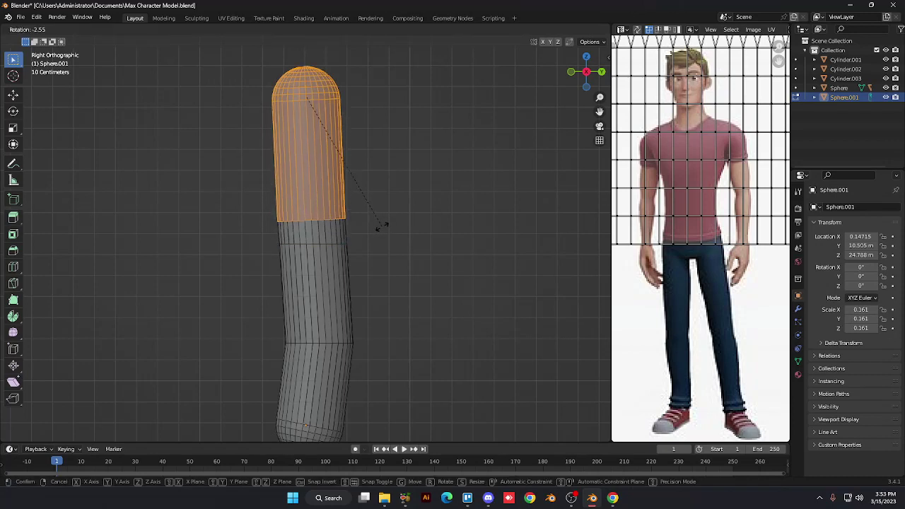
key("Escape")
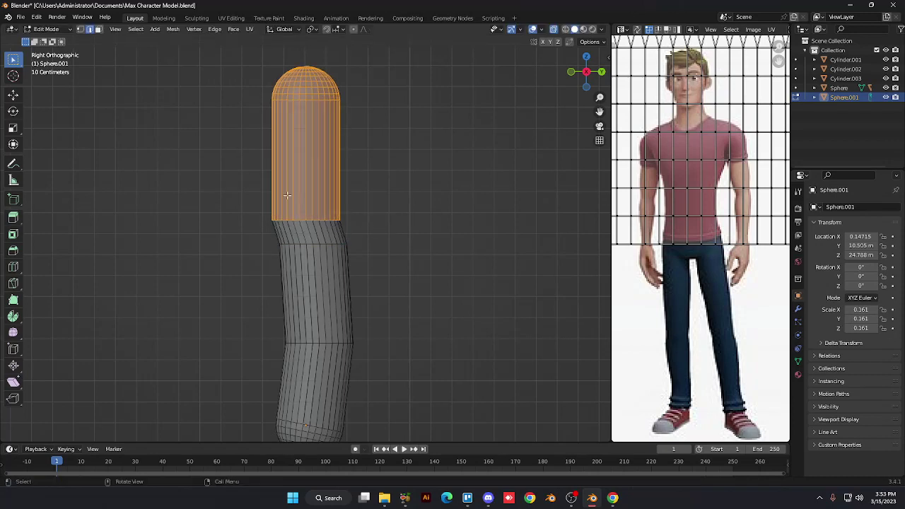
left_click(259, 167)
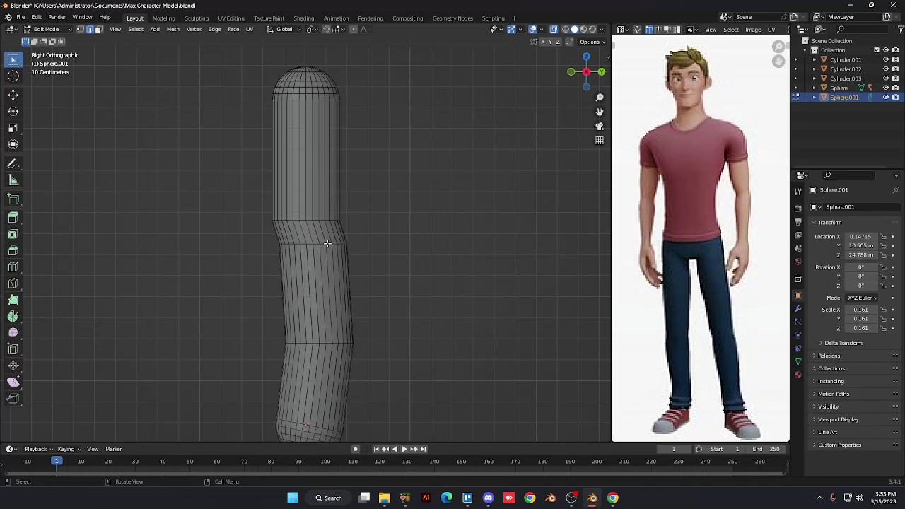
Select the narrow ring of faces at the finger's upper joint in face mode and rotate it slightly counter-clockwise
key("3")
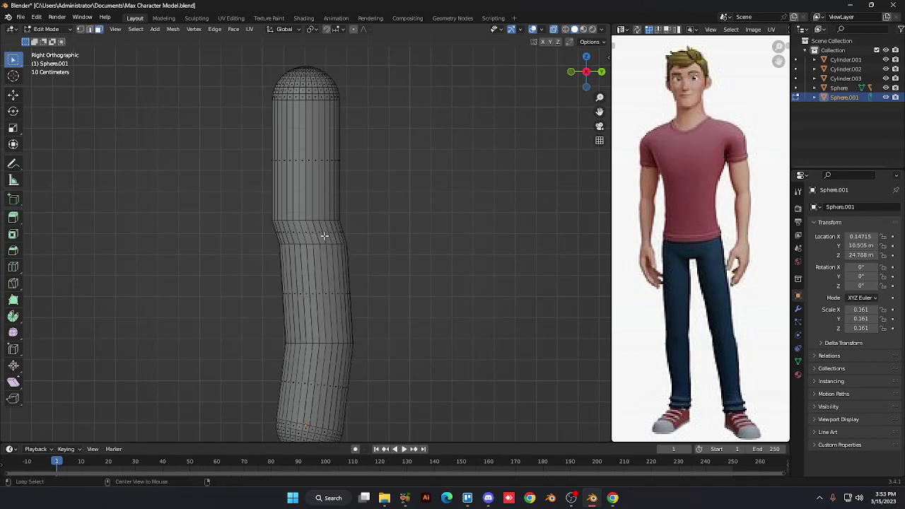
left_click(325, 235, "alt")
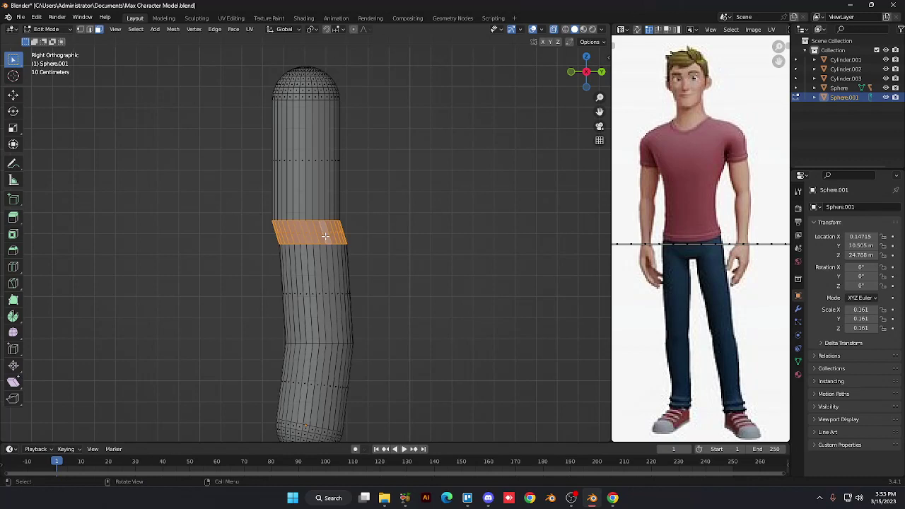
key("r")
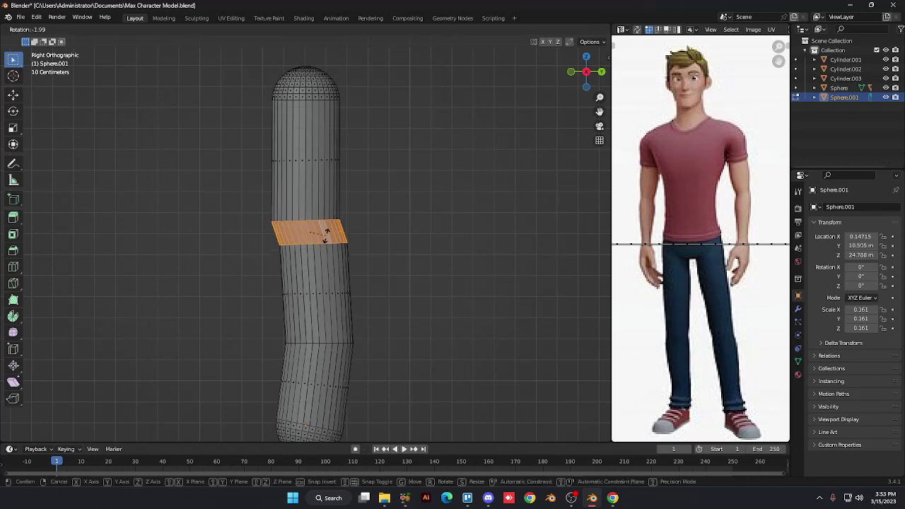
left_click(326, 234)
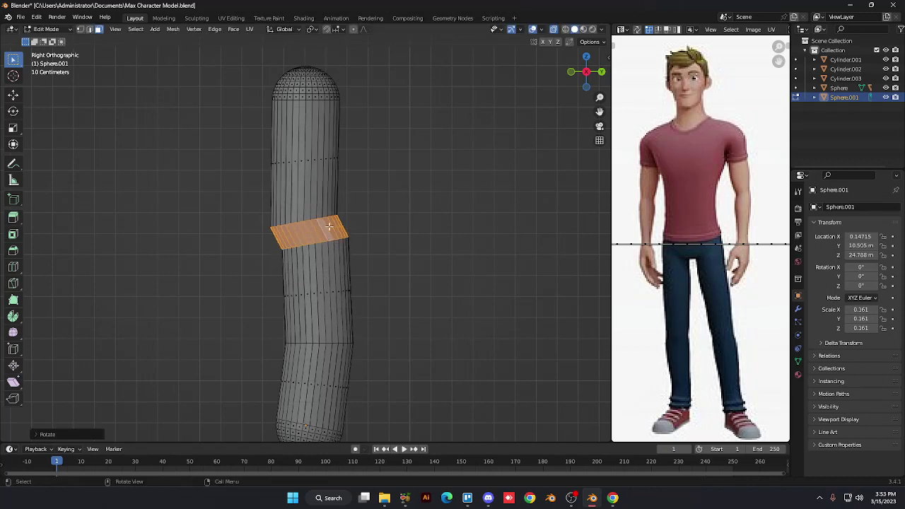
Select the finger's whole upper segment, rotate it counter-clockwise, and move it about 0.16 m in negative Y to realign it with the joint
left_click_drag(362, 197, 257, 47)
key("r")
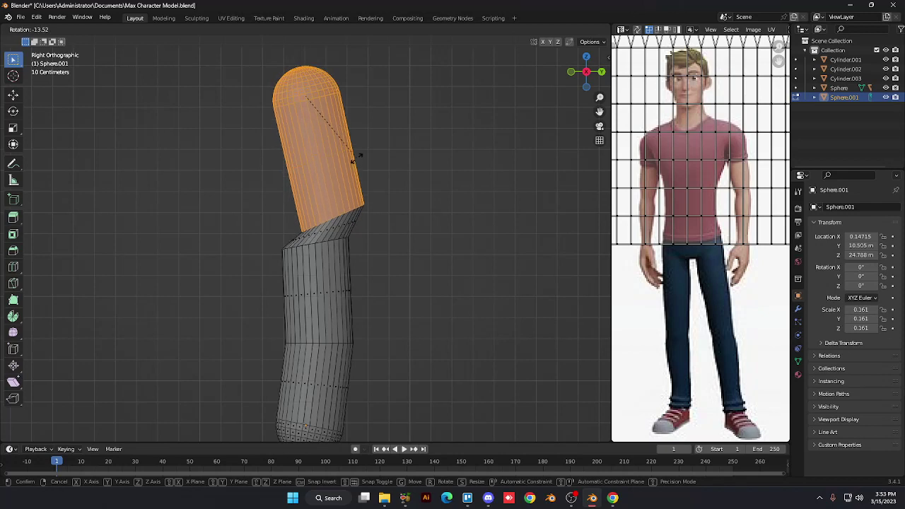
left_click(357, 148)
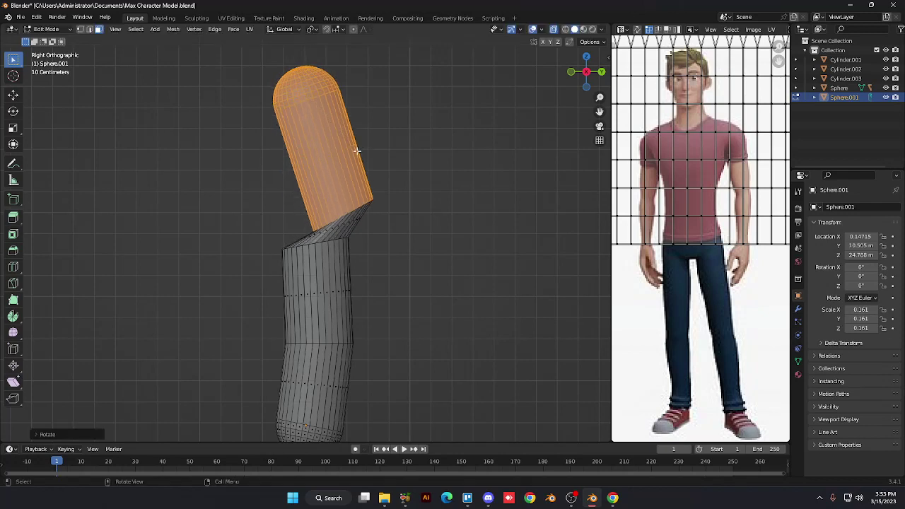
key("g")
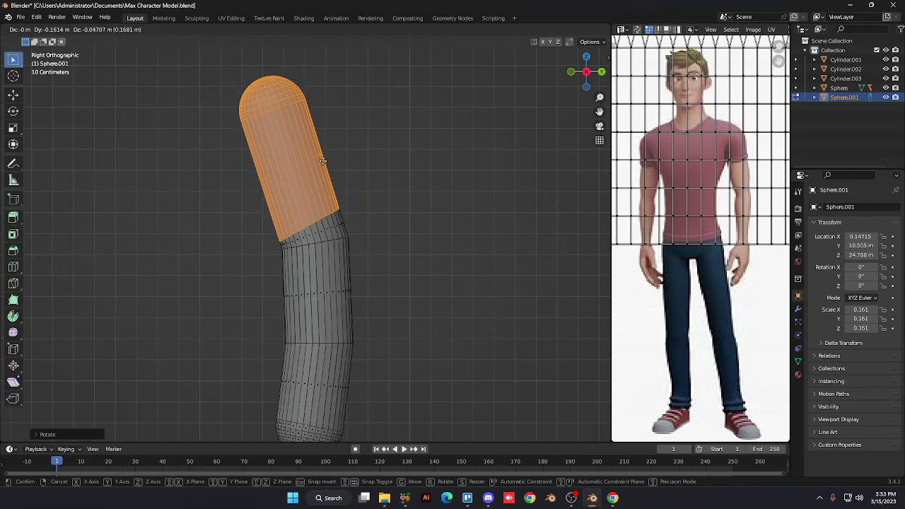
left_click(324, 167)
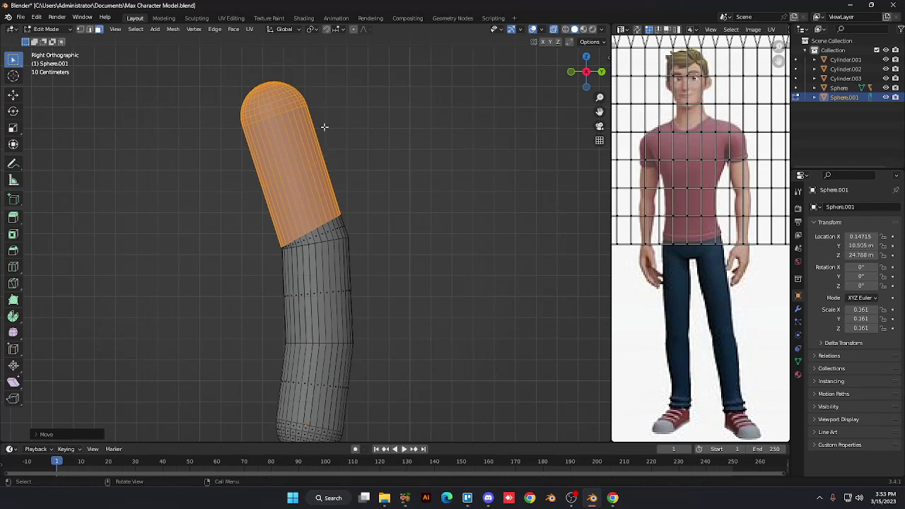
Scale the finger's upper segment down to about 0.935
scroll(324, 132, "down", 5)
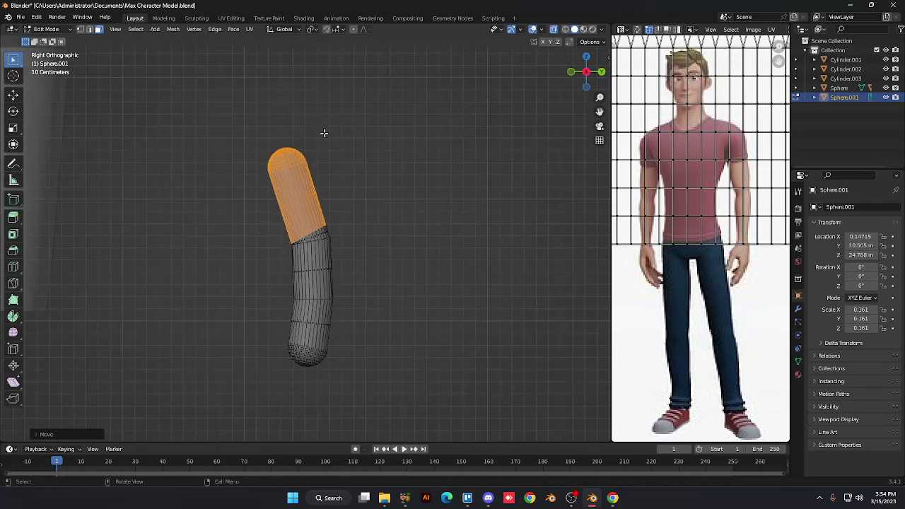
scroll(324, 136, "down", 2)
scroll(324, 140, "up", 4)
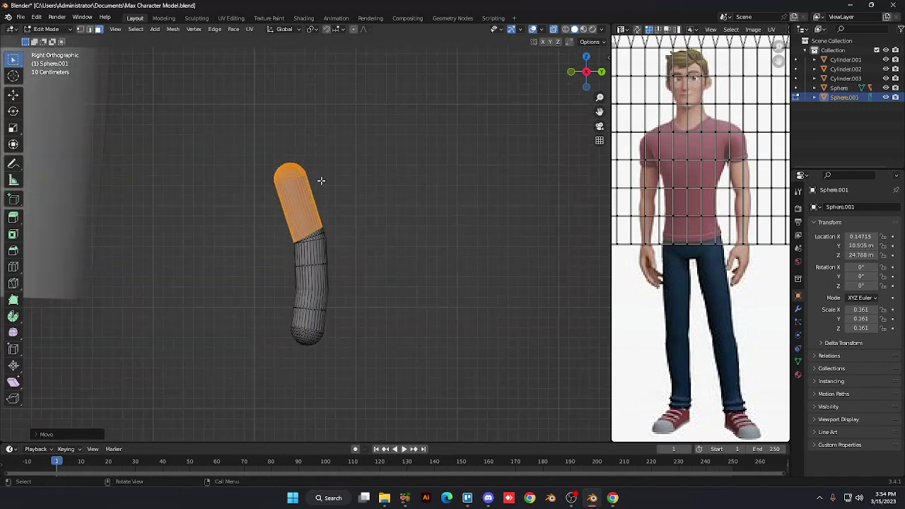
key("s")
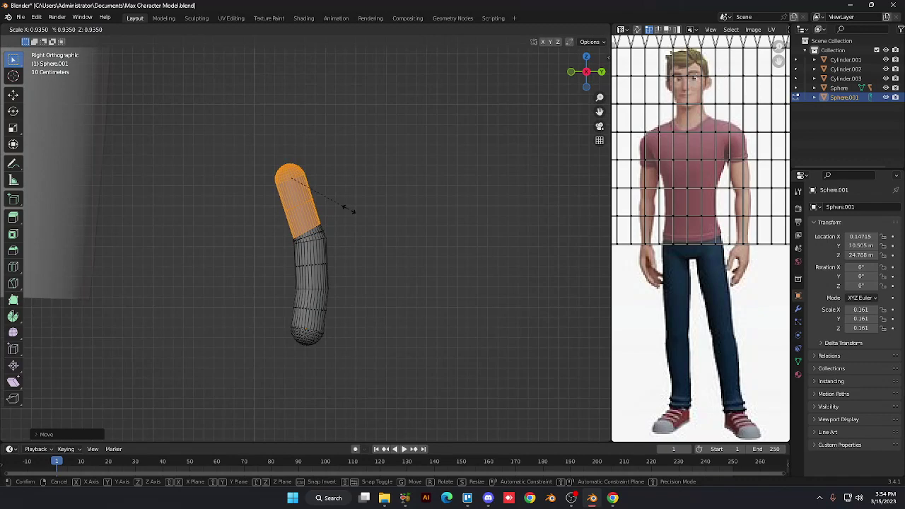
left_click(353, 211)
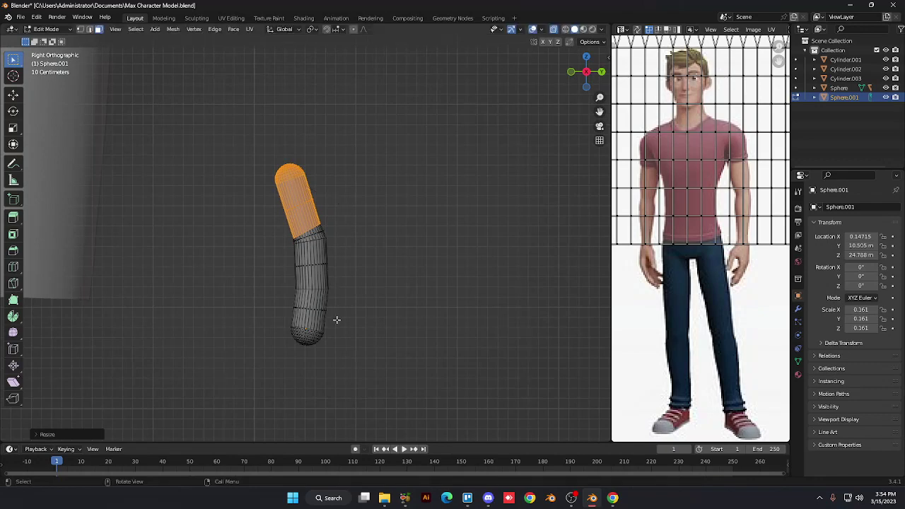
Select the finger's middle and lower segments up to the upper joint, shrink them slightly, and move them about 0.115 m toward the upper segment
key("b")
left_click_drag(347, 361, 285, 239)
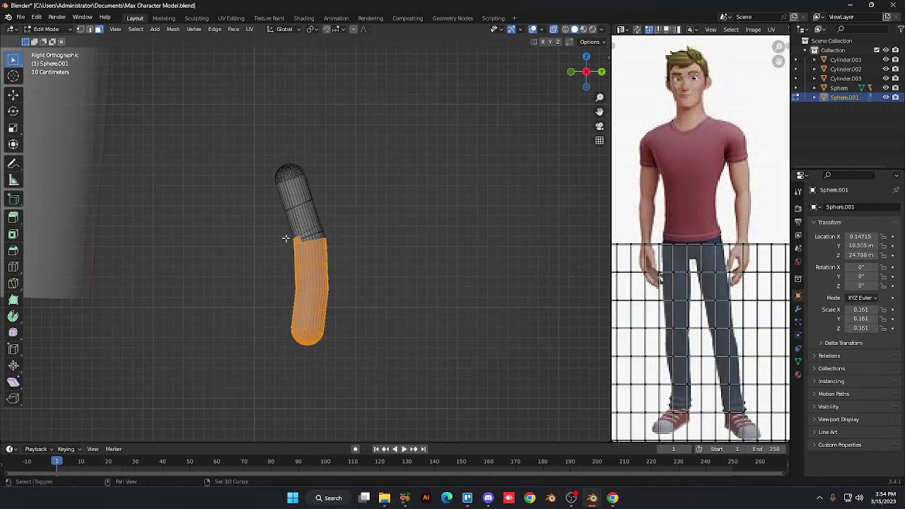
key("b")
left_click_drag(334, 249, 292, 279)
key("b")
key("s")
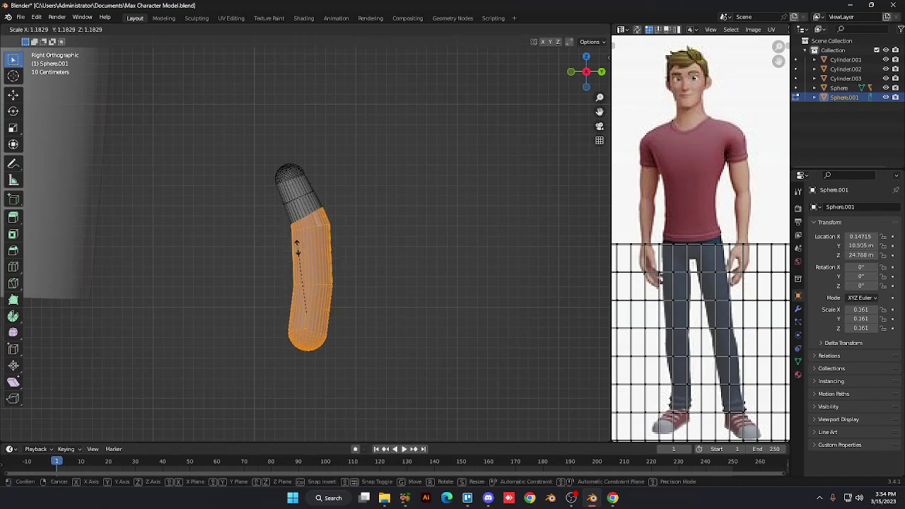
left_click(300, 258)
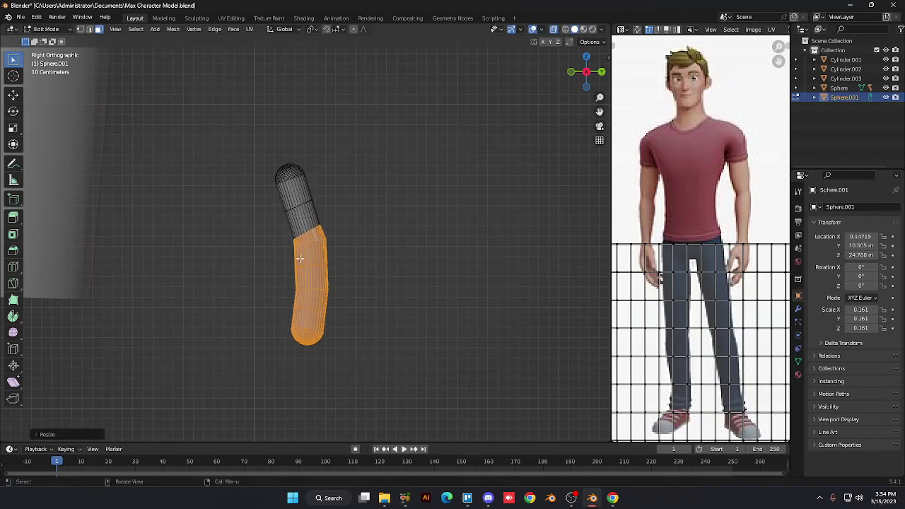
key("s")
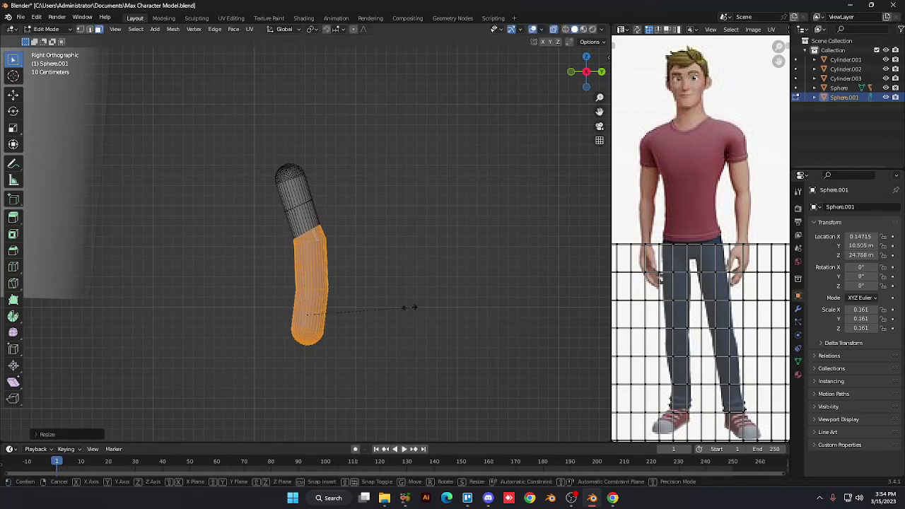
left_click(405, 305)
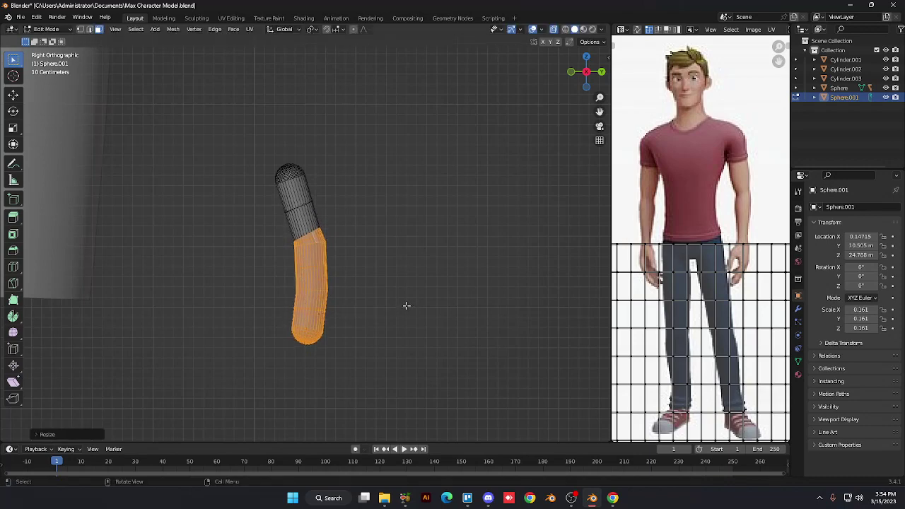
key("g")
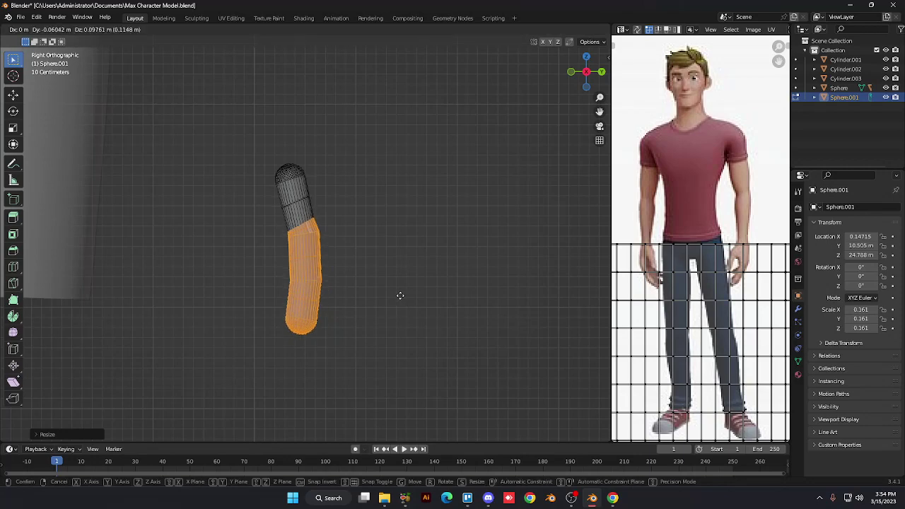
left_click(400, 296)
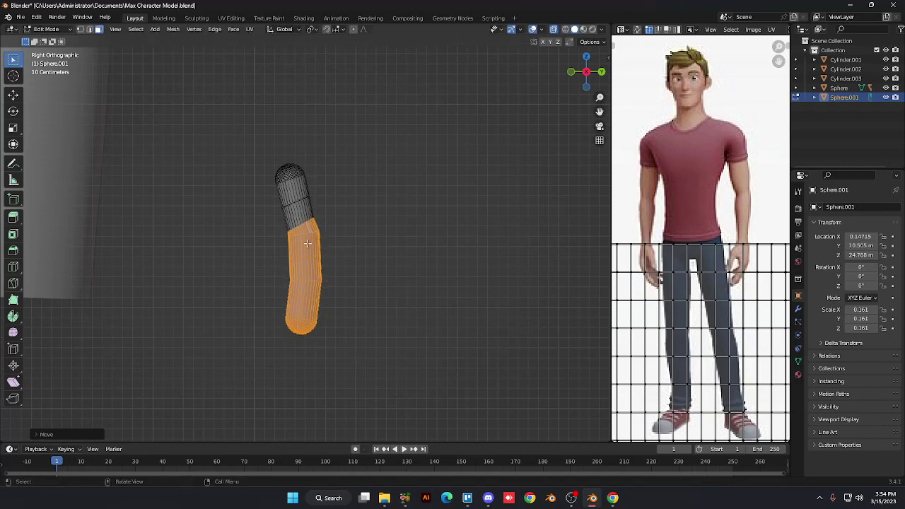
Switch to edge mode, clear the selection, and select the slanted edge loop at the base of the finger's upper segment
scroll(308, 243, "up", 2)
scroll(306, 248, "up", 2)
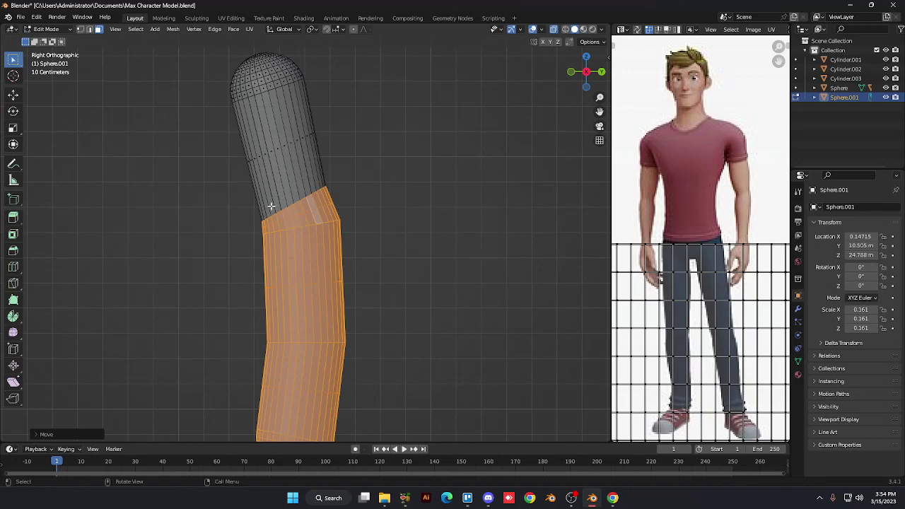
key("2")
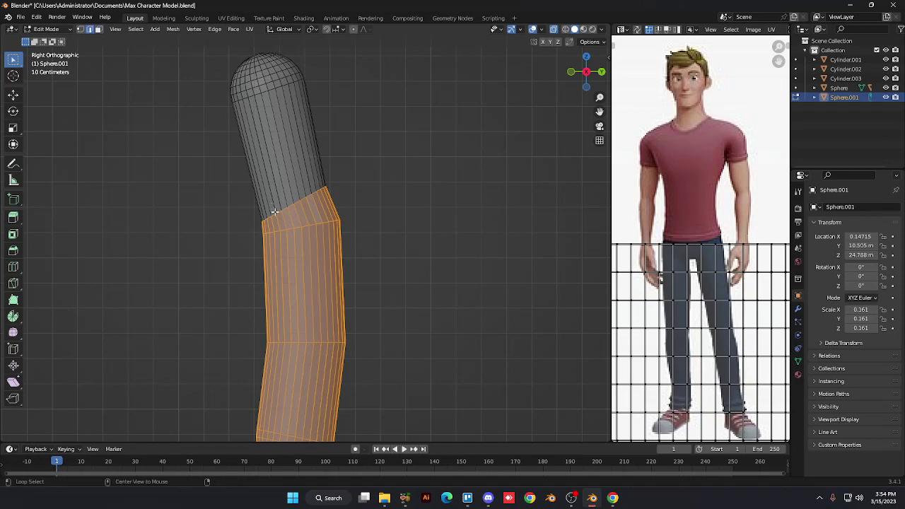
key("alt+a")
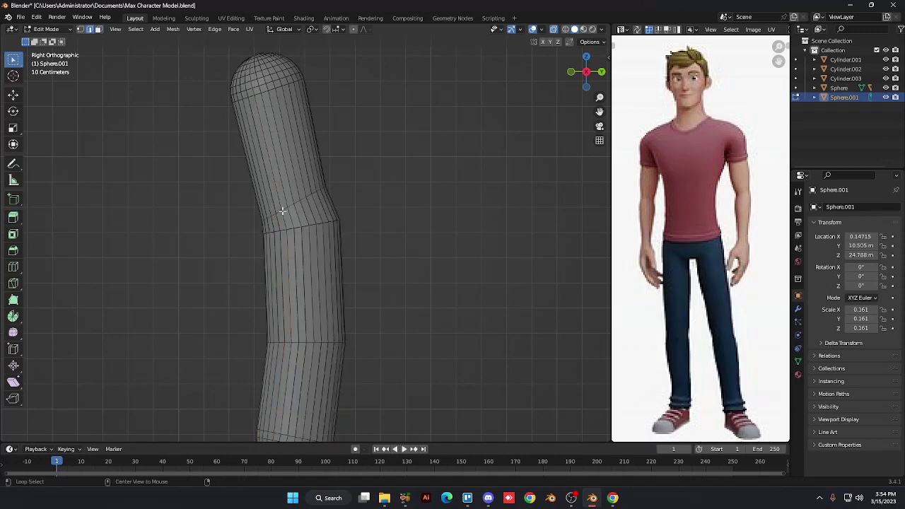
left_click(282, 211, "alt")
key("r")
key("x")
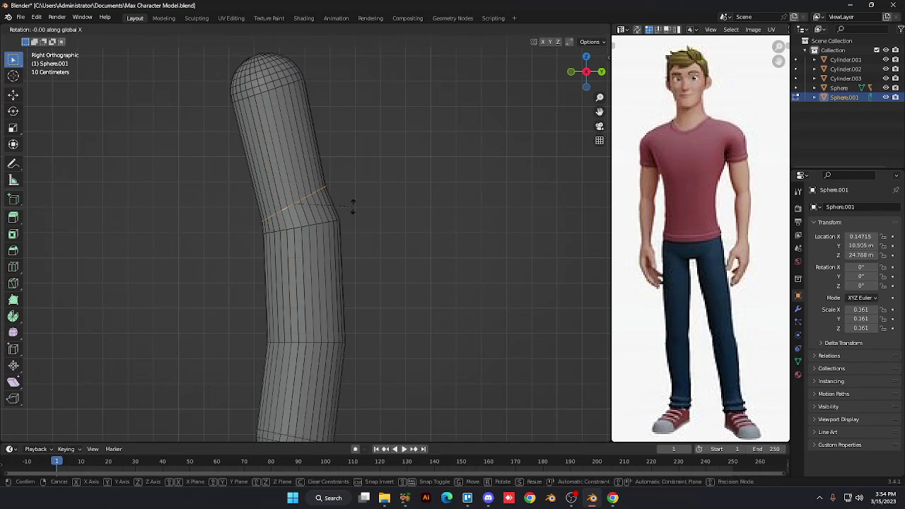
key("y")
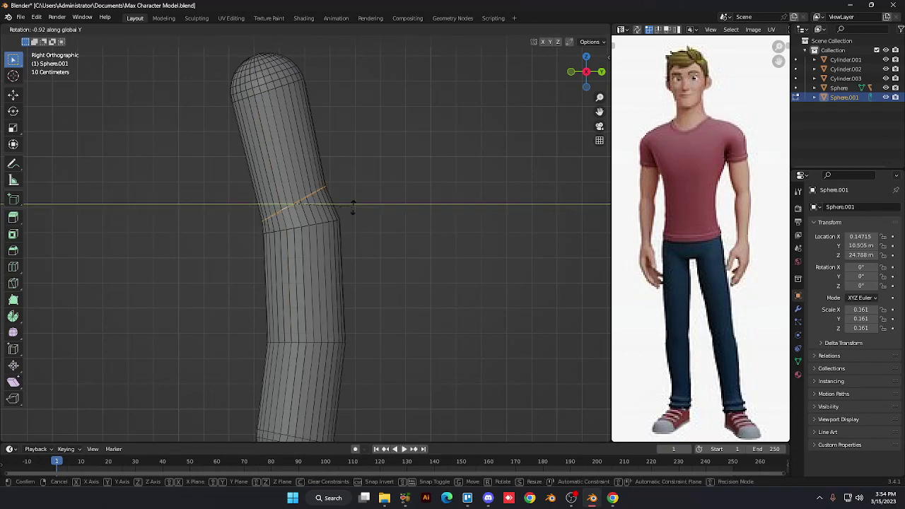
left_click(348, 220)
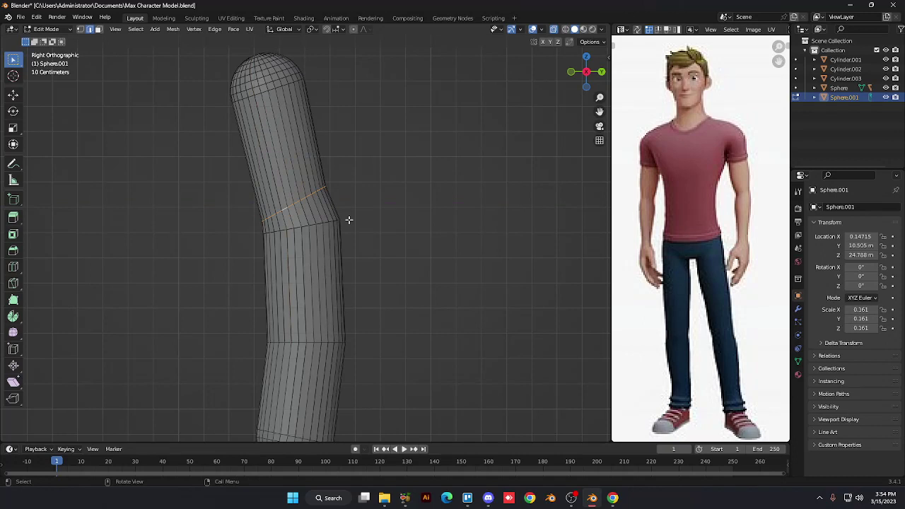
key("r")
key("y")
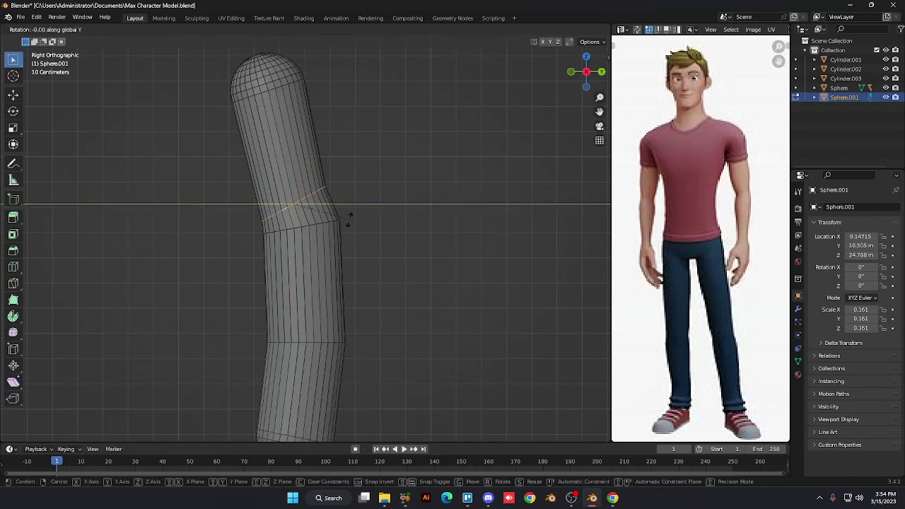
key("o")
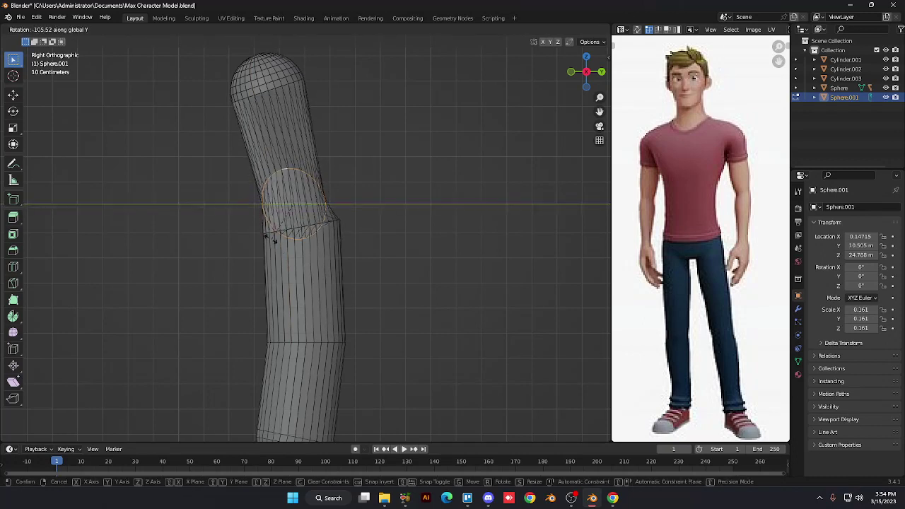
key("Escape")
Rotate the selected edge loop about 15° clockwise around the X axis
key("r")
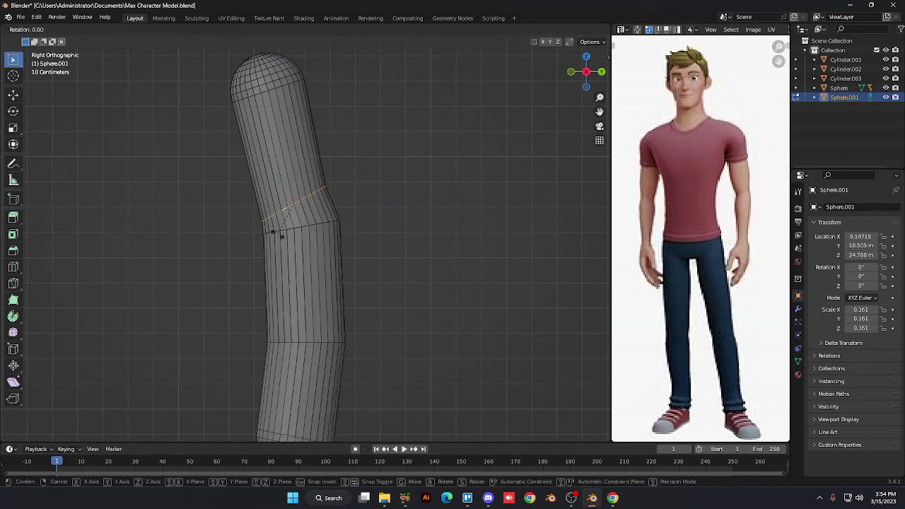
key("x")
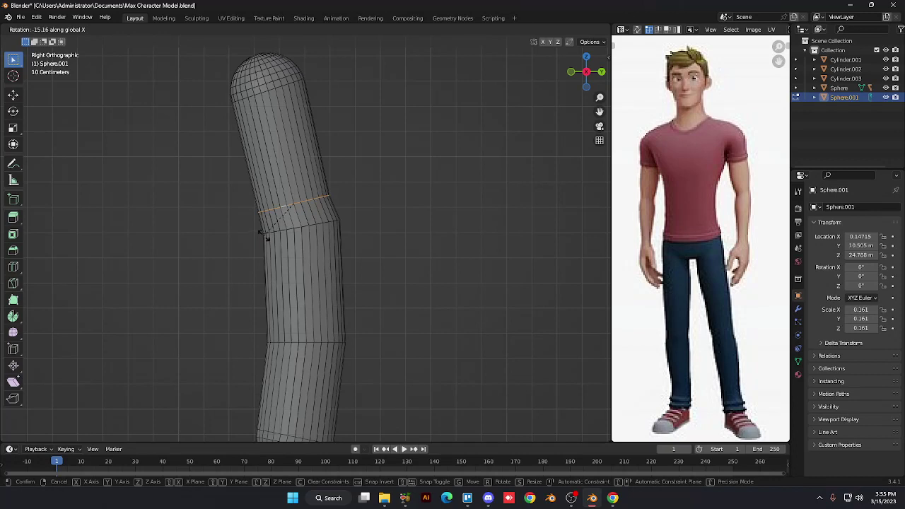
left_click(264, 235)
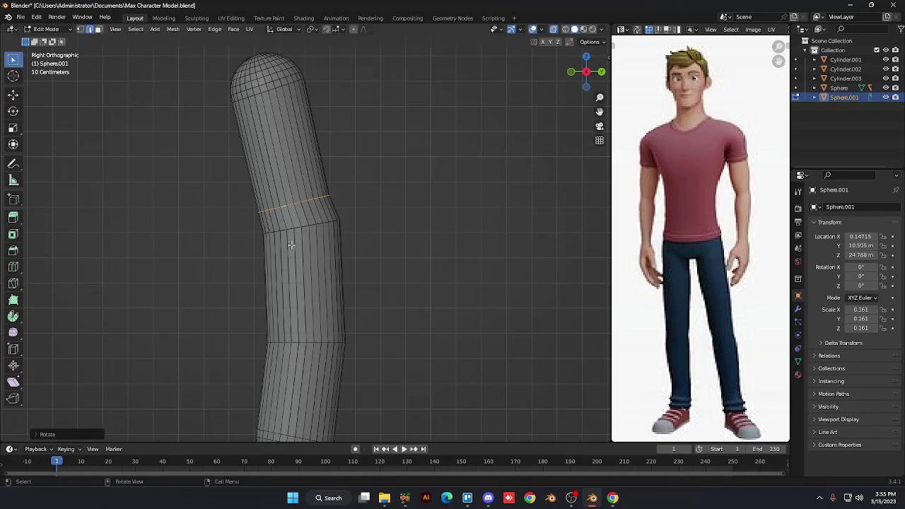
Select the rounded cap at the upper end of the finger and rotate it slightly clockwise
left_click_drag(217, 175, 315, 41)
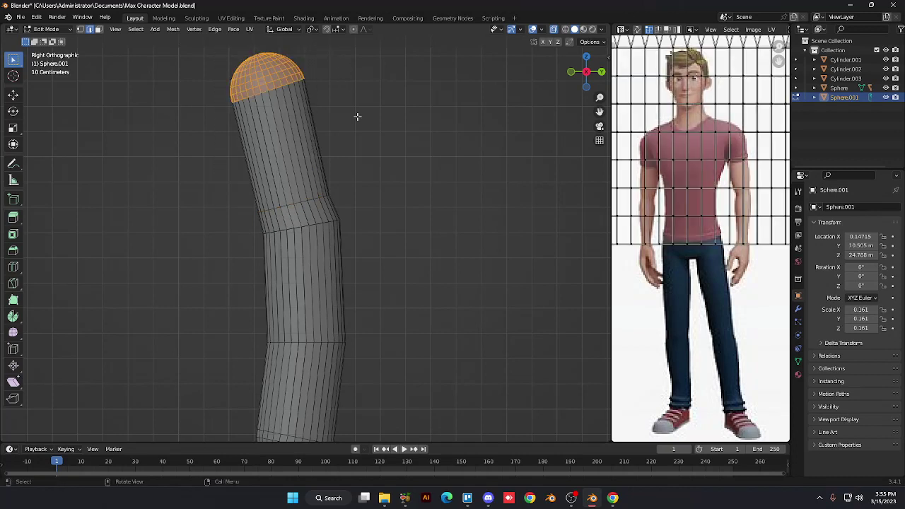
key("r")
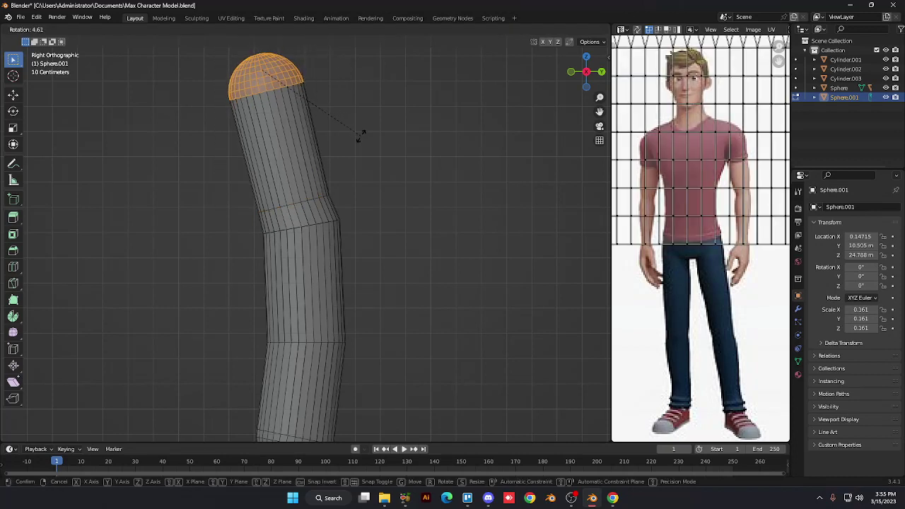
left_click(363, 146)
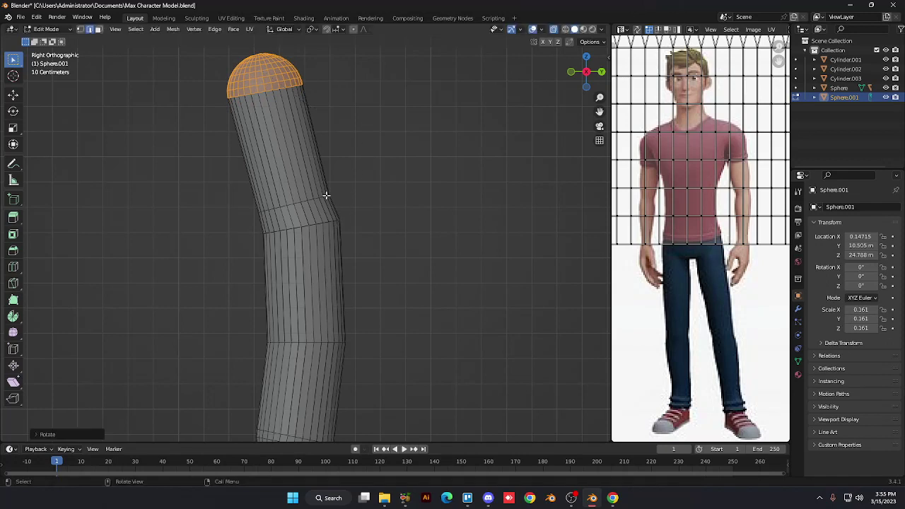
Select only the edge loop at the base of the upper segment and move it about 0.007 m along Y
key("alt+a")
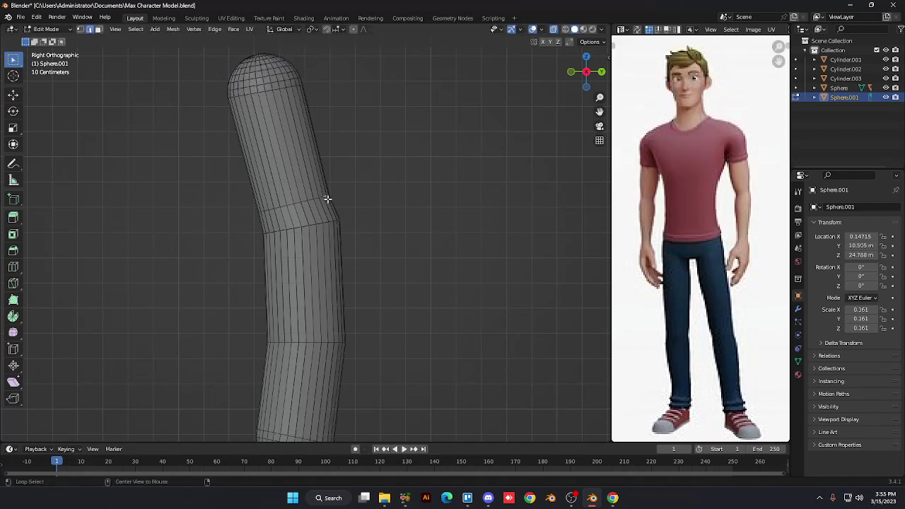
left_click(328, 198, "alt")
key("g")
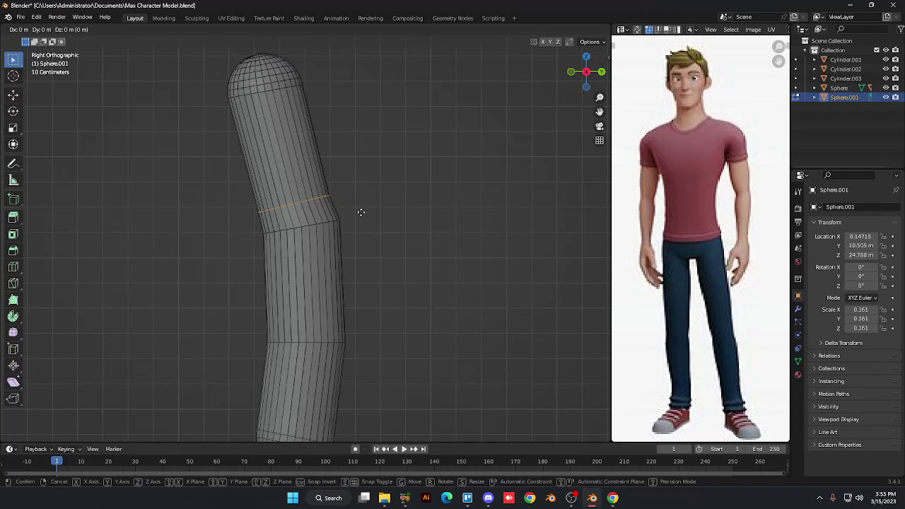
key("y")
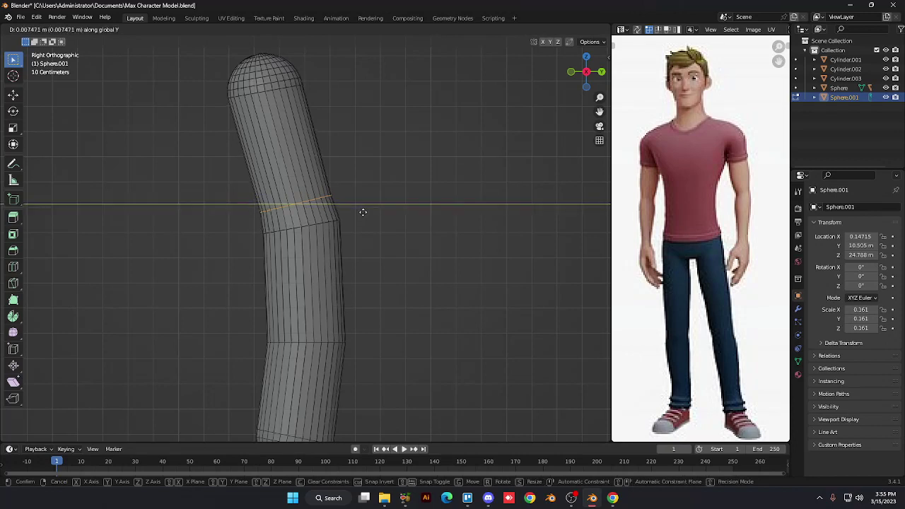
left_click(363, 212)
Scale the upper joint's edge loop up slightly and clear the selection
key("s")
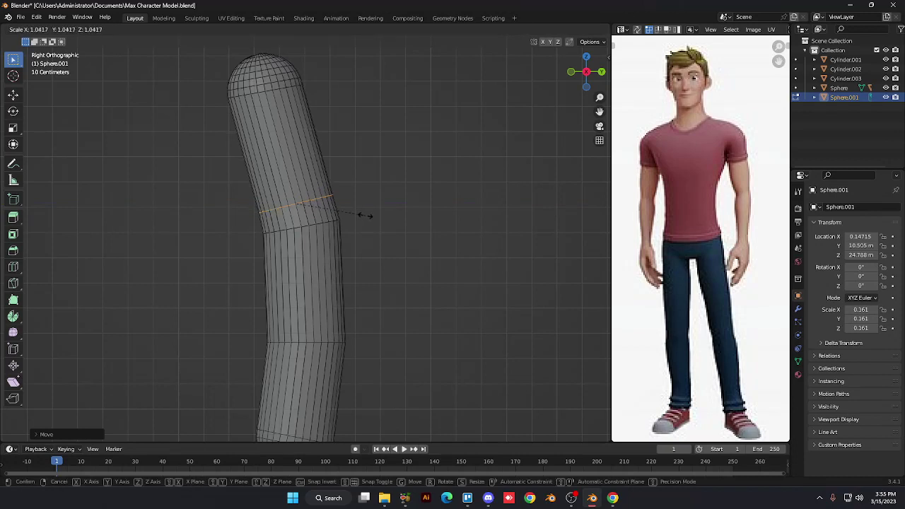
left_click(362, 215)
scroll(376, 233, "down", 3)
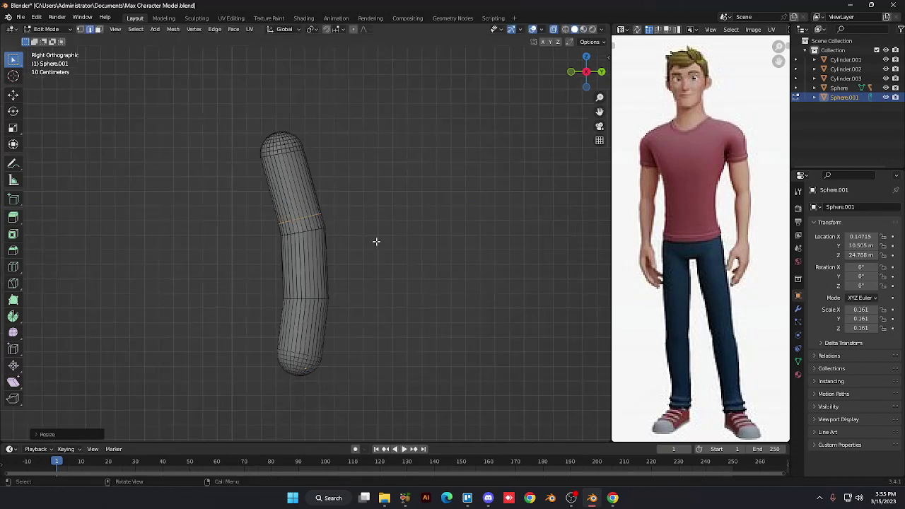
left_click(375, 242)
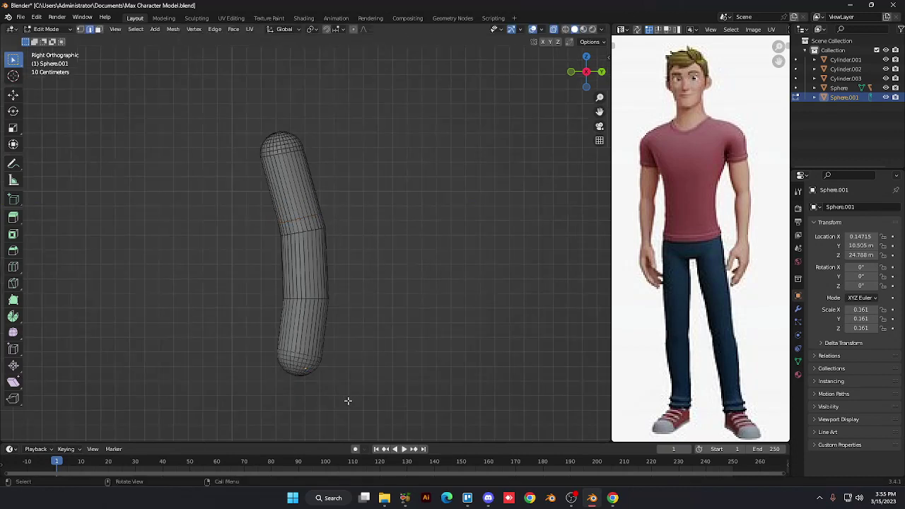
Leave mesh editing and stretch the whole finger along its local Z axis to a Z scale of about 0.214
scroll(340, 398, "down", 2)
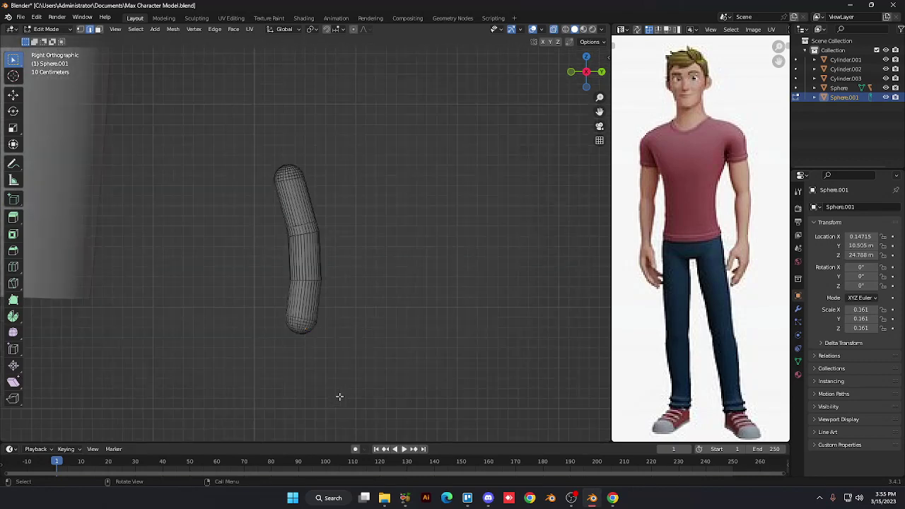
key("Tab")
left_click_drag(339, 396, 278, 158)
key("s")
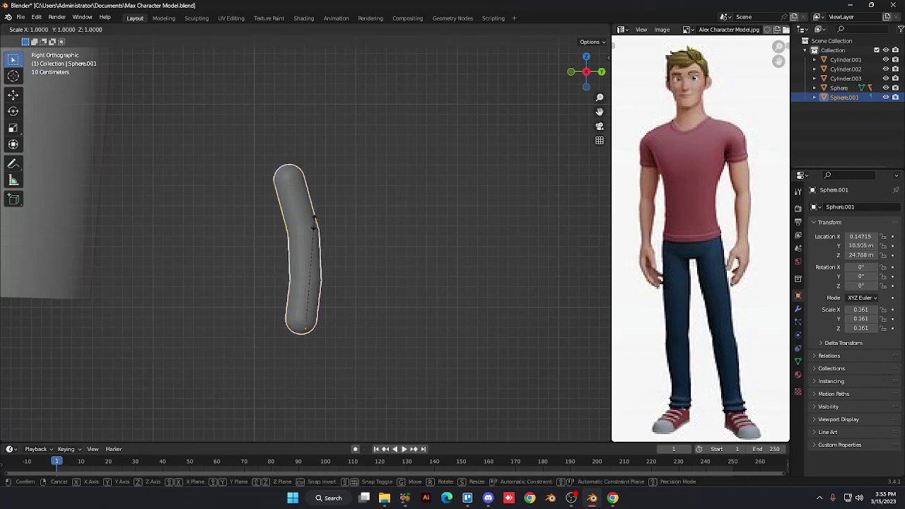
key("z")
key("z")
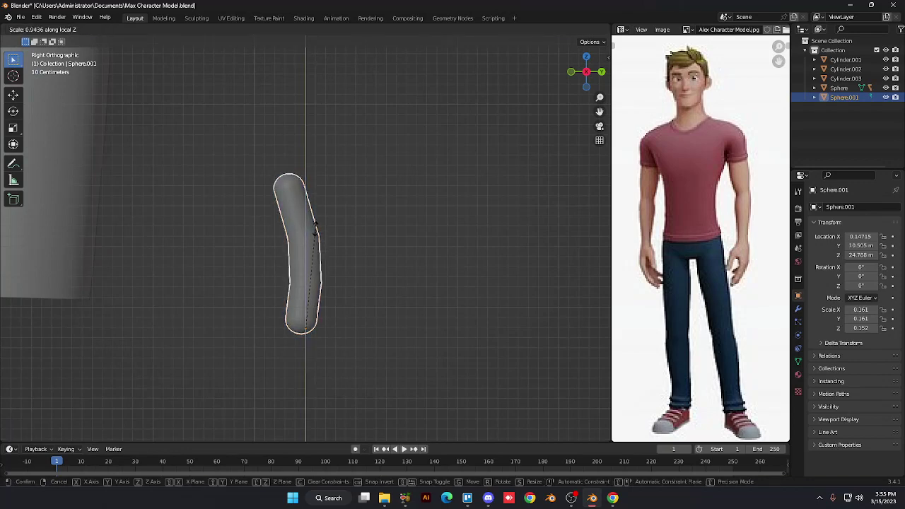
left_click(319, 185)
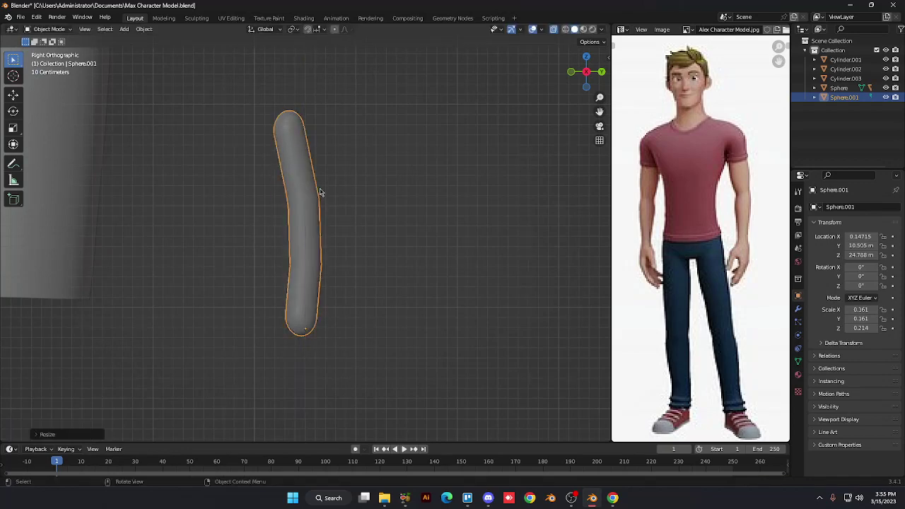
key("Tab")
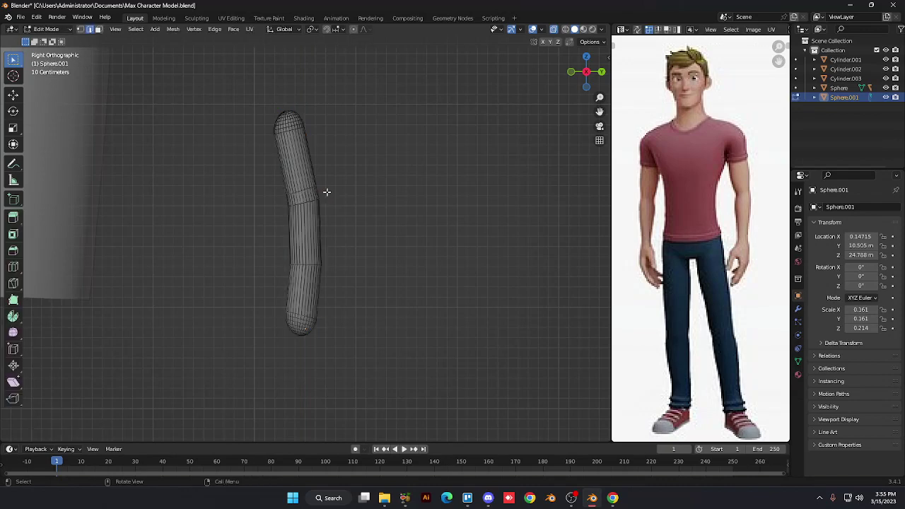
key("Tab")
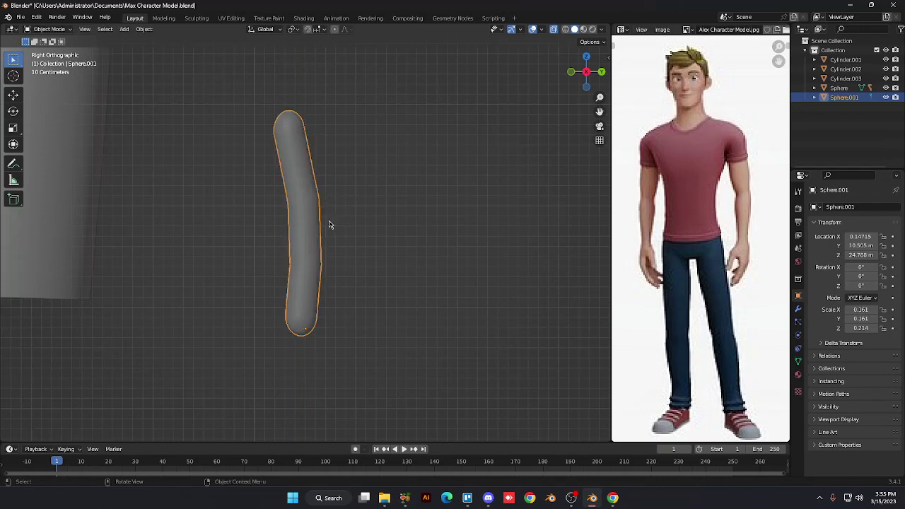
Turn off X-ray display and move the finger about 3 m down along Z, below the end of the forearm
middle_click_drag(329, 224, 329, 225)
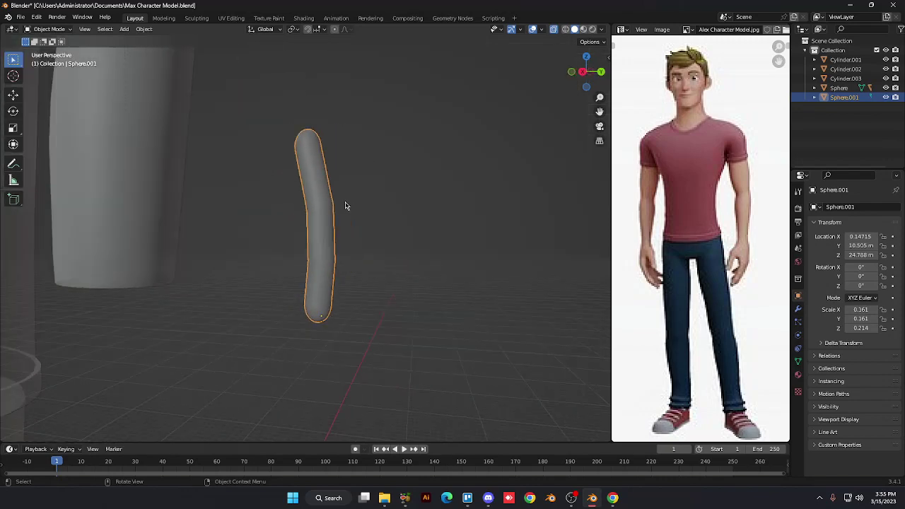
scroll(344, 205, "down", 3)
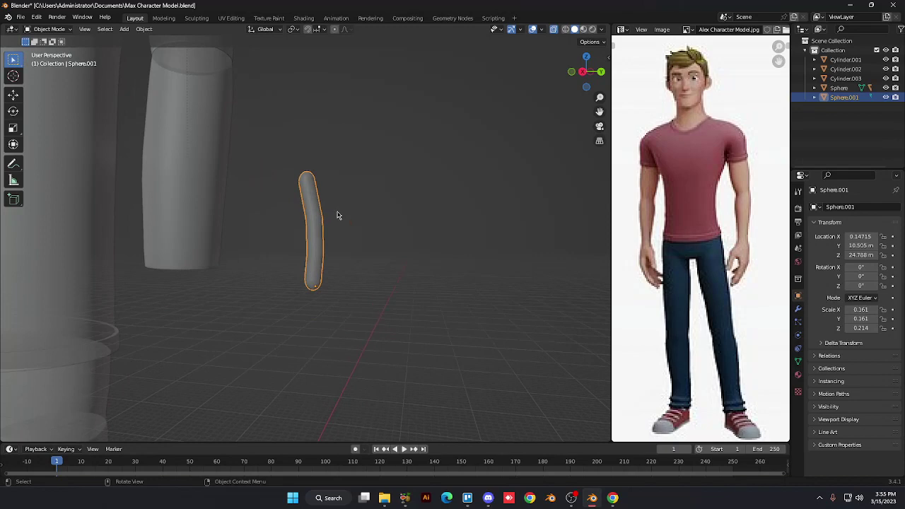
key("alt+z")
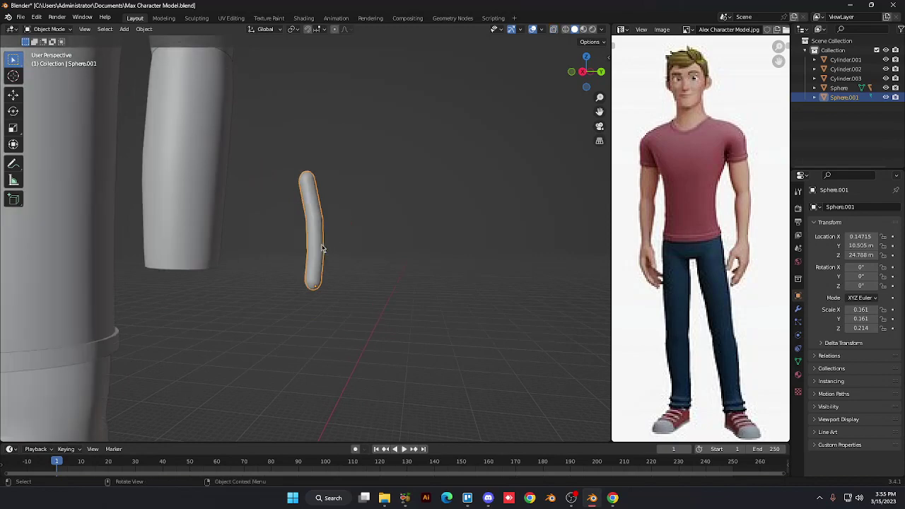
key("KP_3")
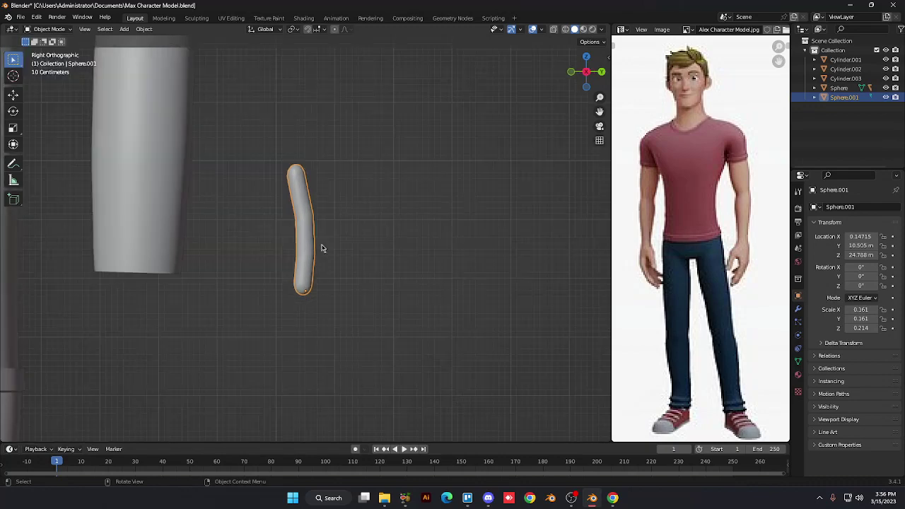
key("KP_1")
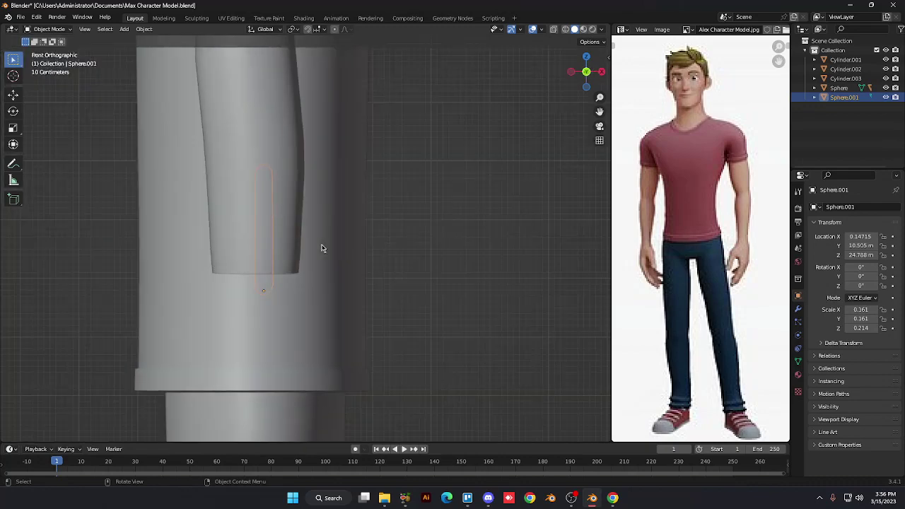
key("g")
key("z")
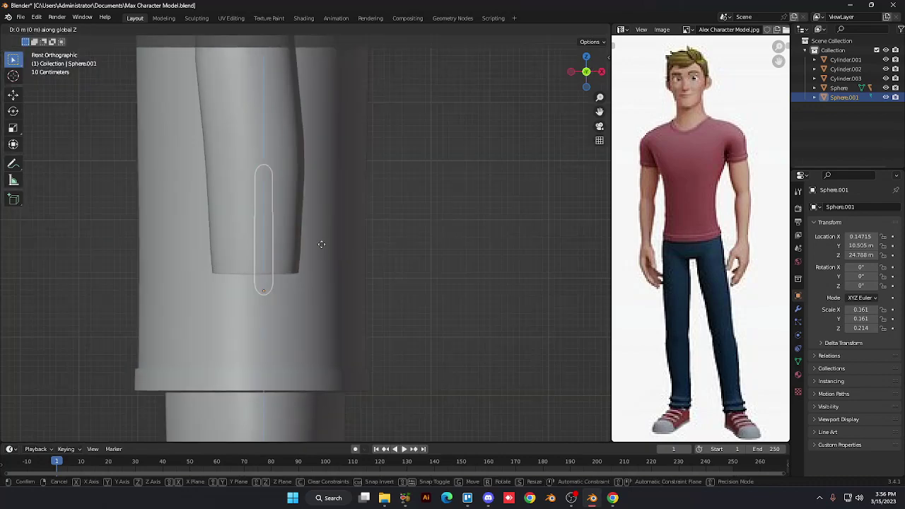
left_click(308, 358)
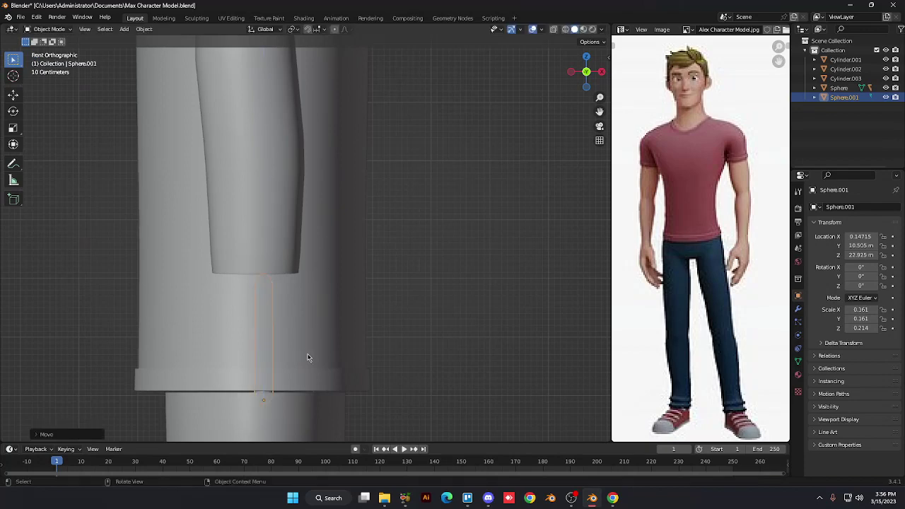
key("g")
key("z")
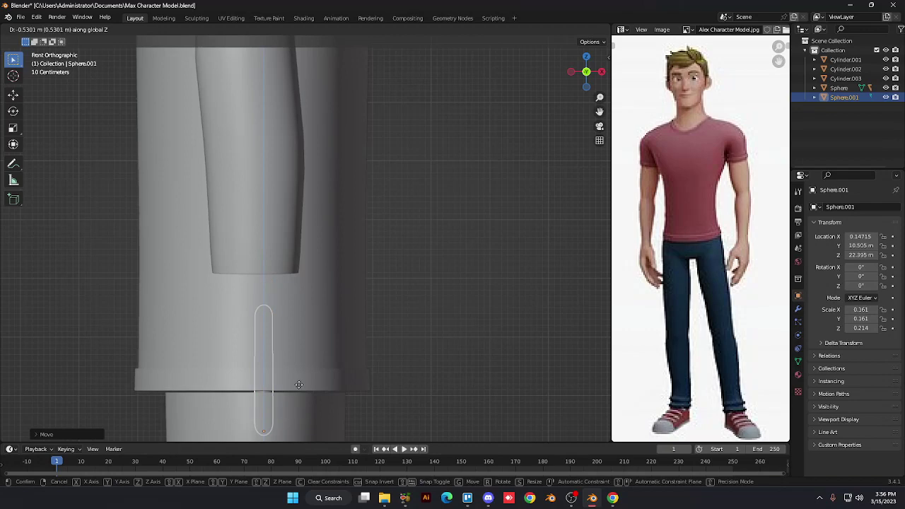
left_click(291, 421)
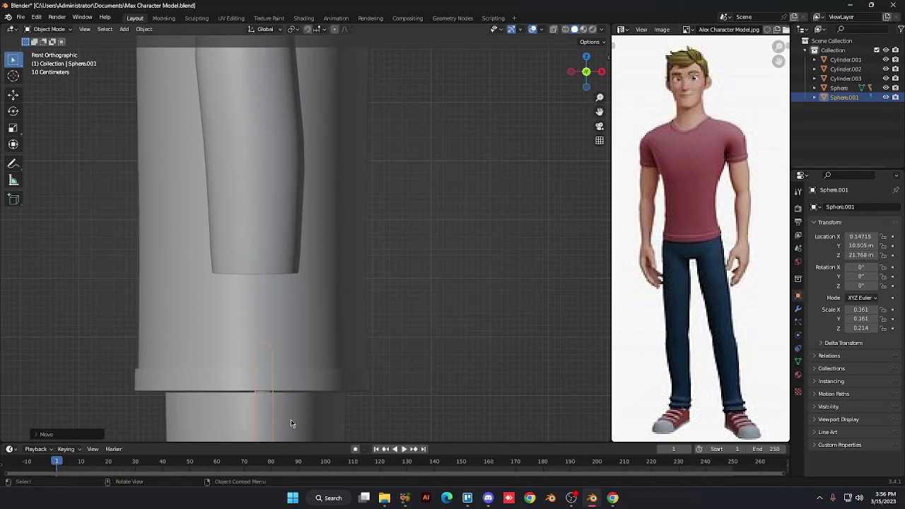
Flip the finger upside down by rotating it twice by 90° around the Y axis
scroll(290, 419, "down", 2)
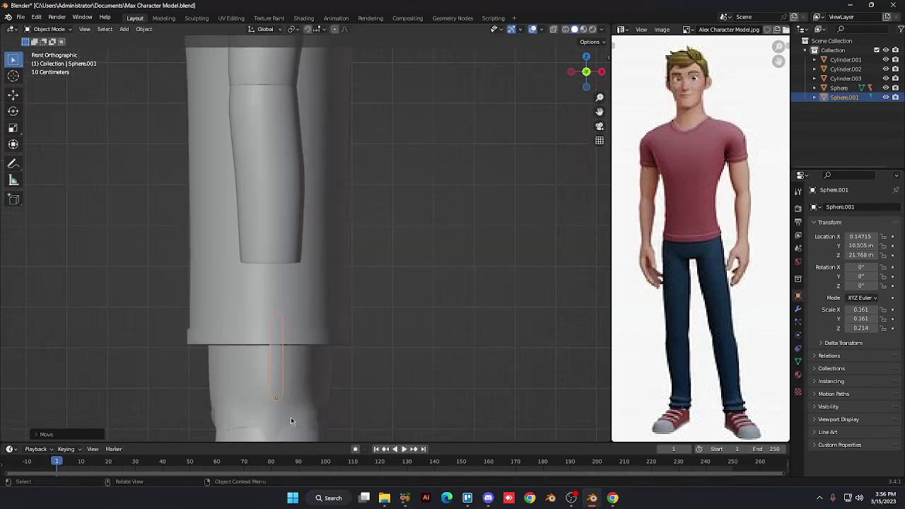
key("KP_3")
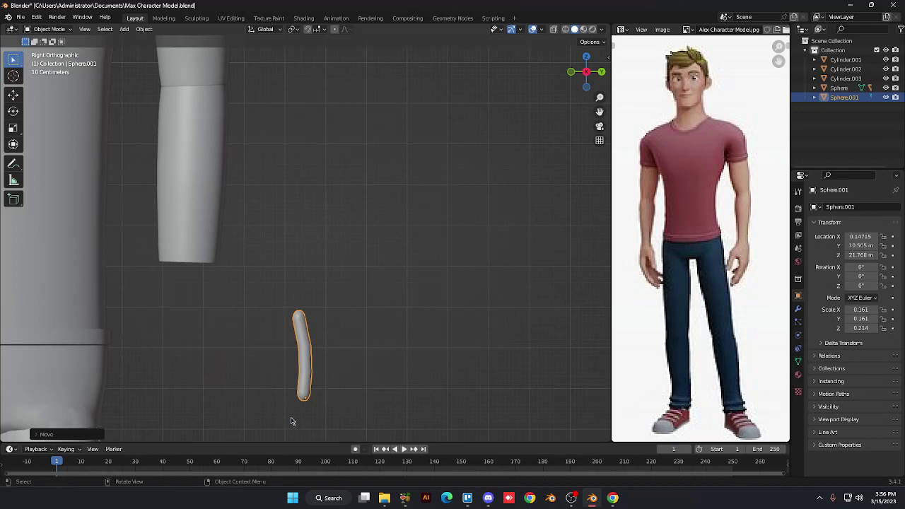
scroll(291, 421, "down", 1)
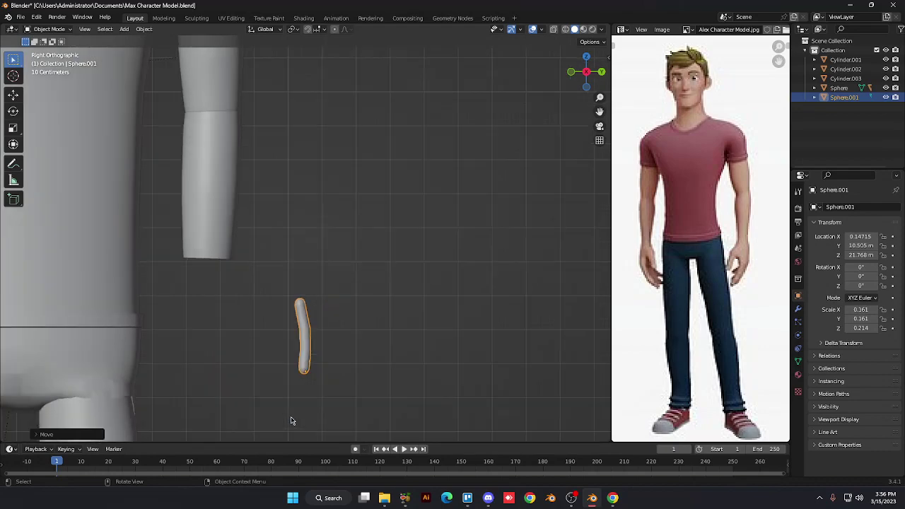
key("r")
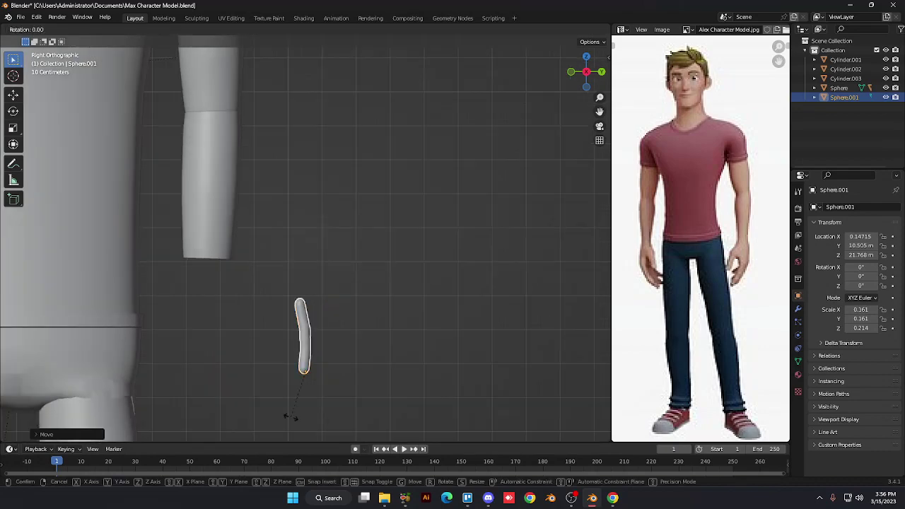
key("y")
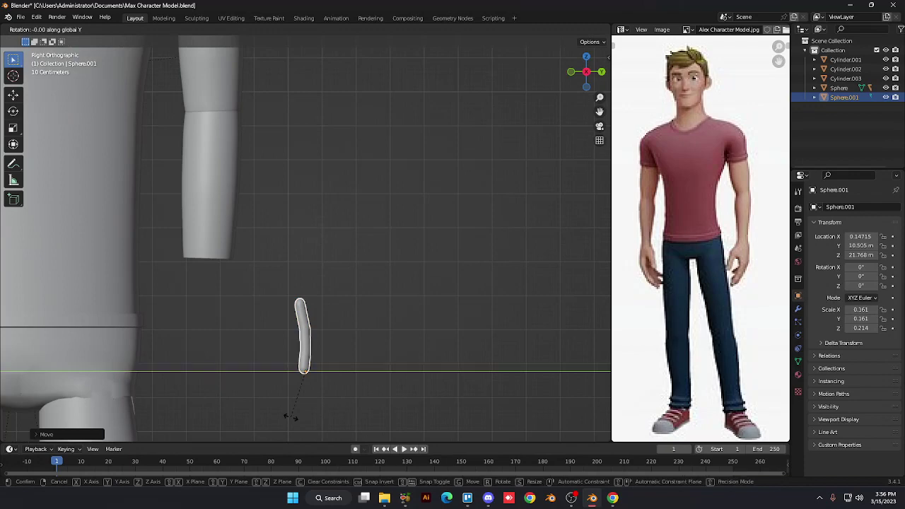
type("90")
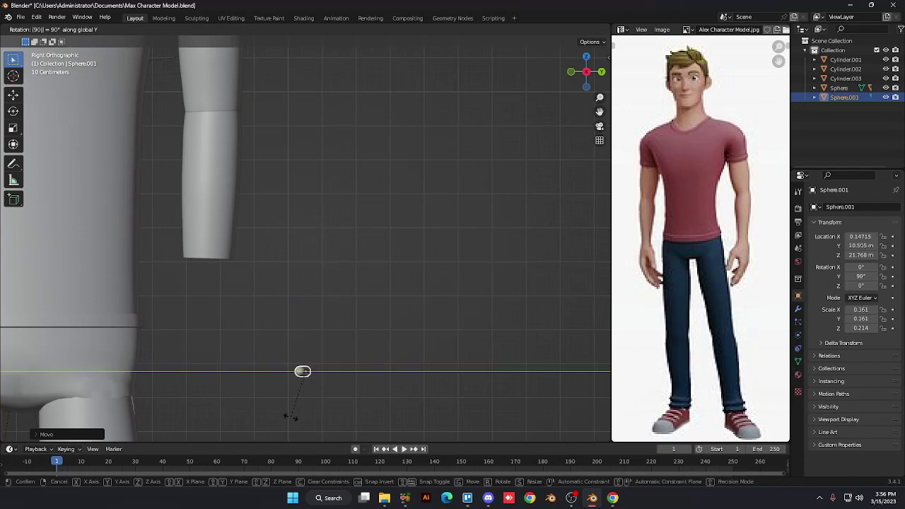
key("Return")
type("r")
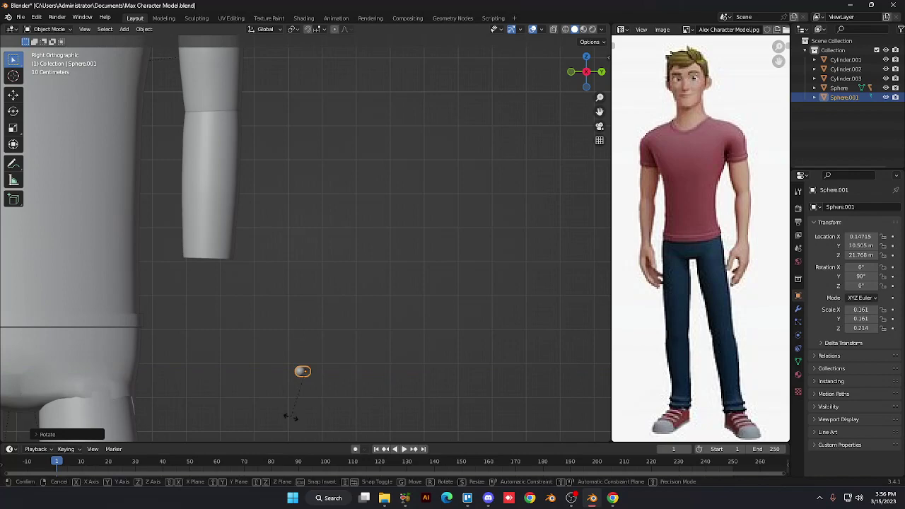
type("y")
type("90")
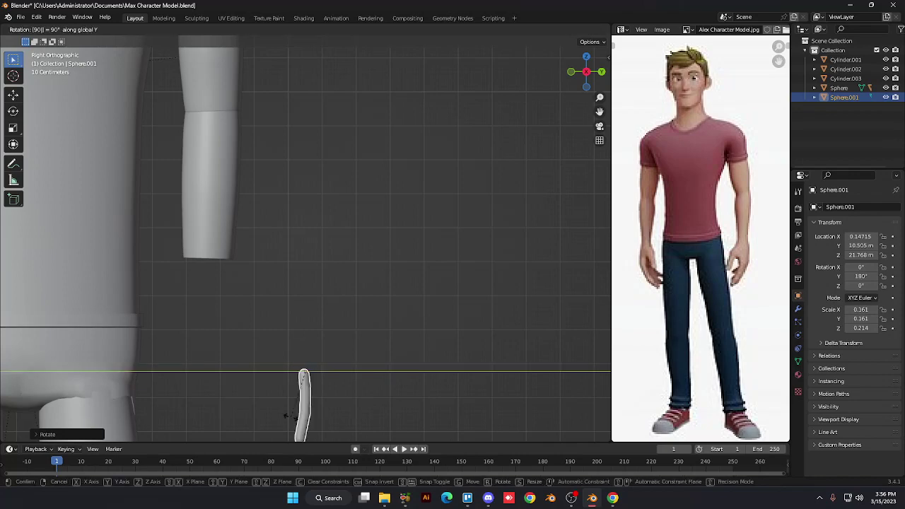
key("Return")
Position the finger just below the forearm by moving it up about 1.74 m along Z and about -2.12 m along Y
scroll(287, 419, "down", 3)
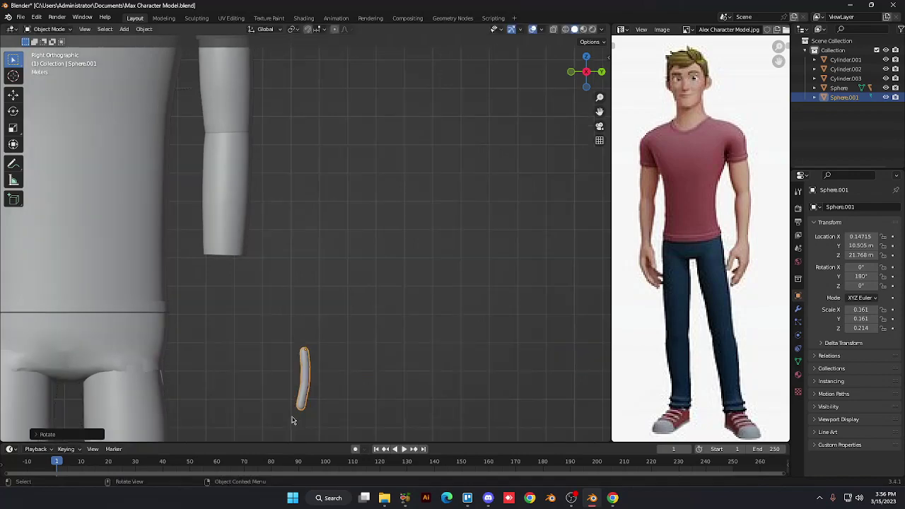
key("g")
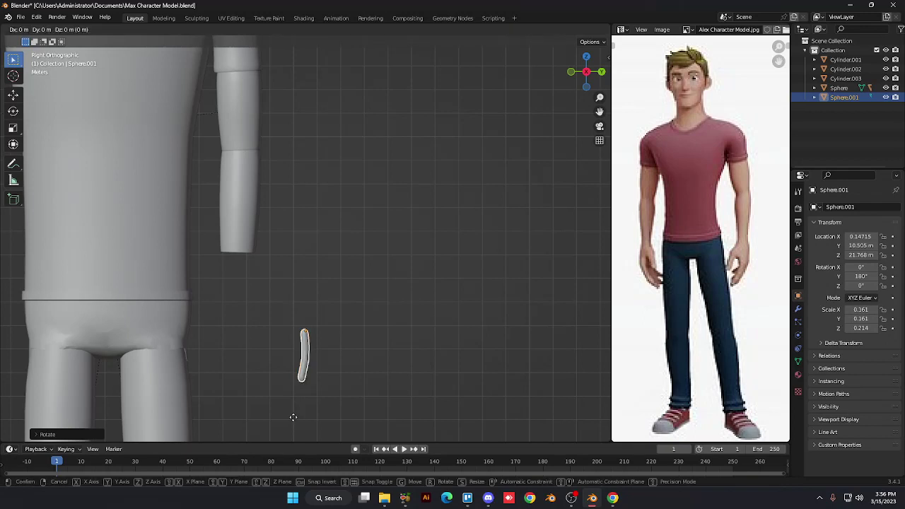
key("z")
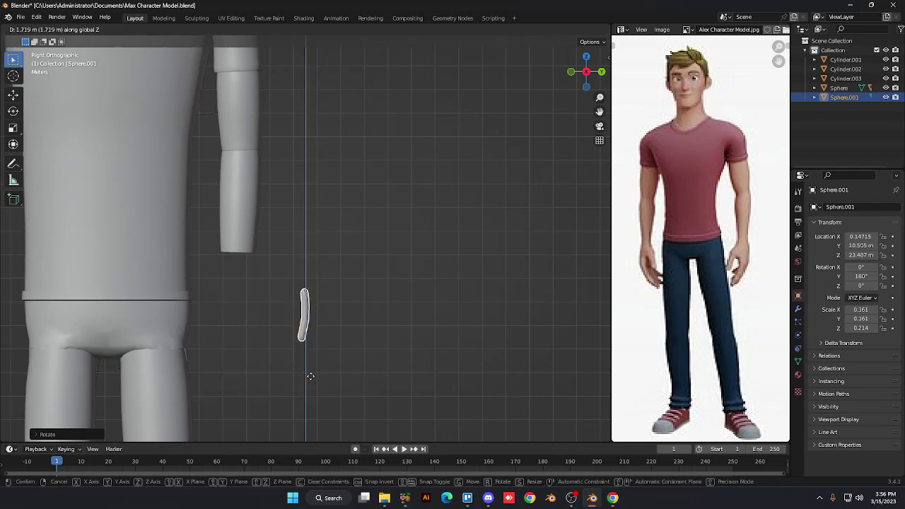
left_click(311, 380)
key("g")
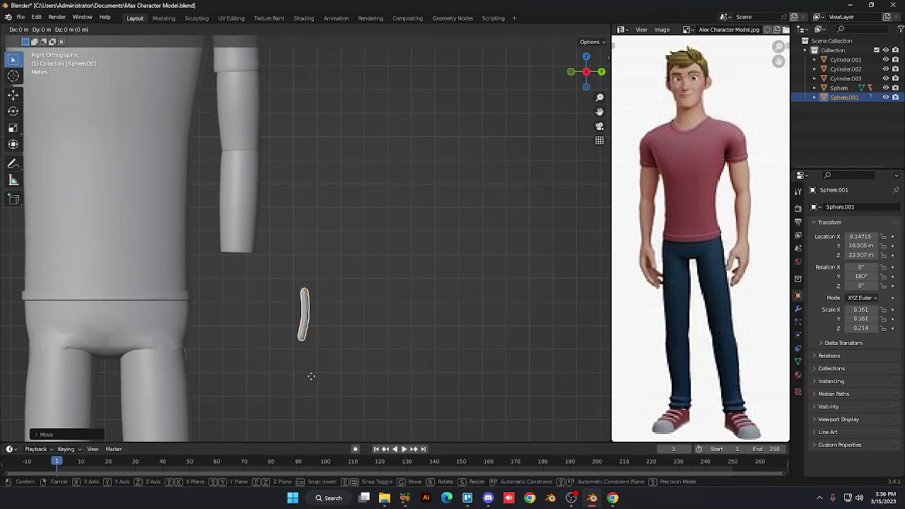
key("y")
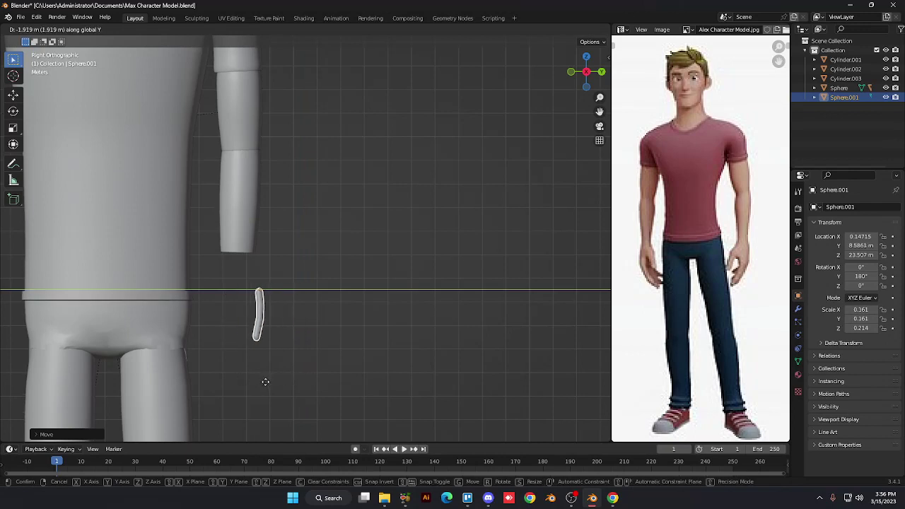
left_click(261, 382)
Lengthen the finger along Z to a Z scale of about 0.235 and clear the selection
key("s")
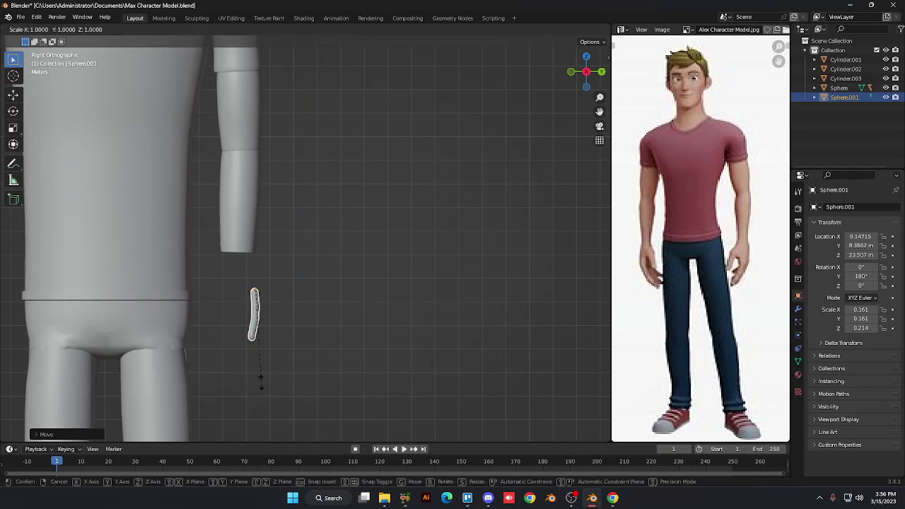
key("z")
left_click(263, 391)
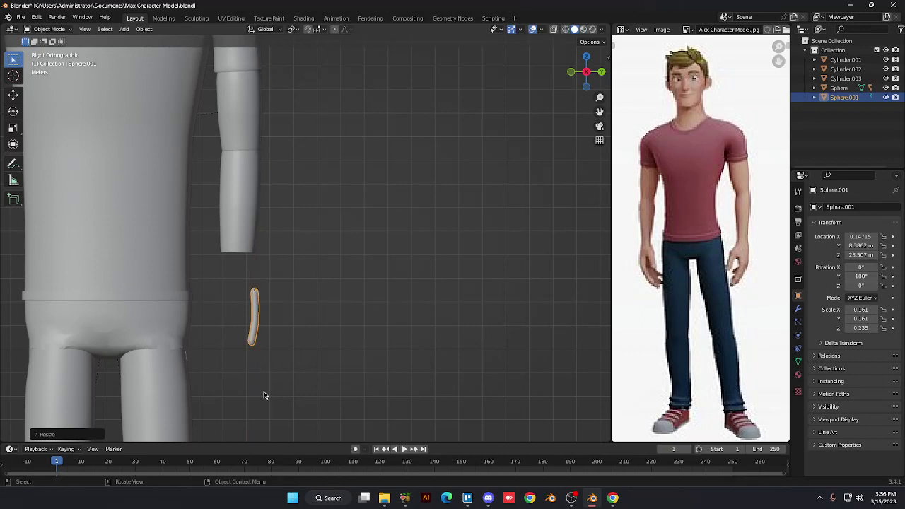
left_click(265, 394)
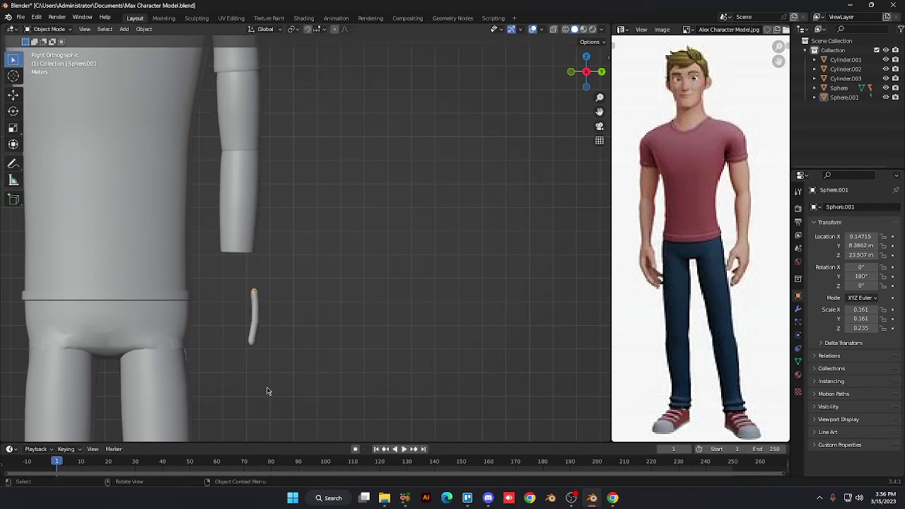
Duplicate the finger and place the copy beside the original, offset about 0.26 m along X
key("KP_1")
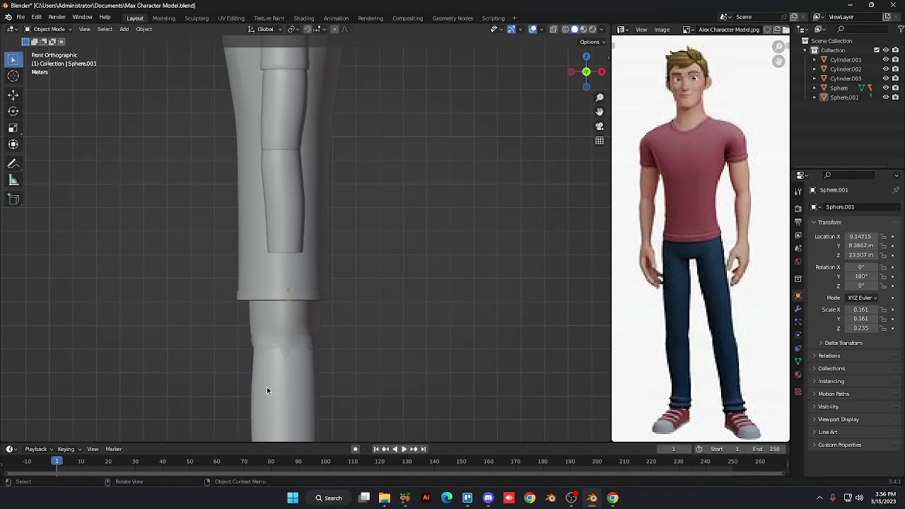
key("KP_3")
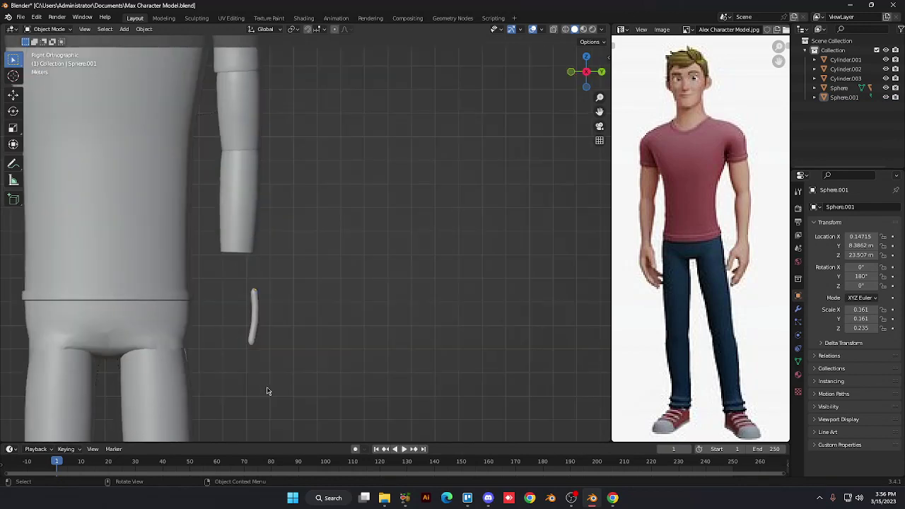
left_click(256, 322)
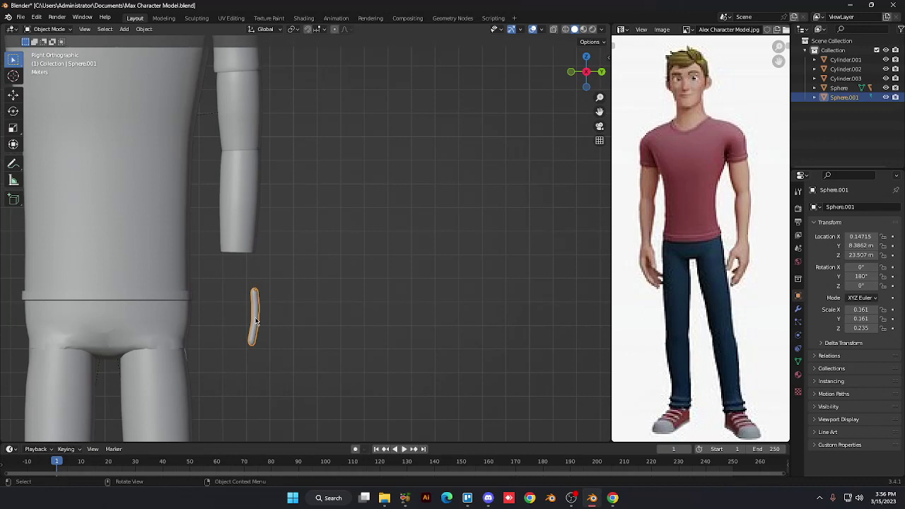
key("KP_1")
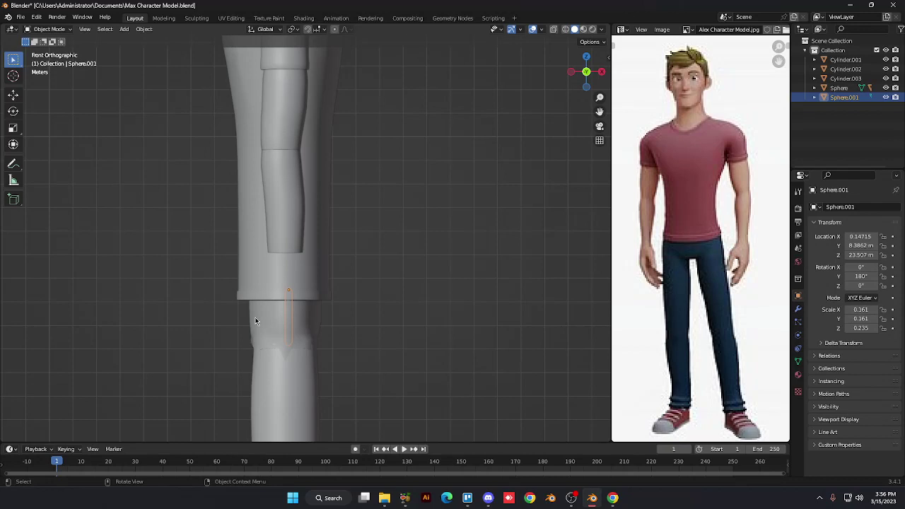
key("shift+d")
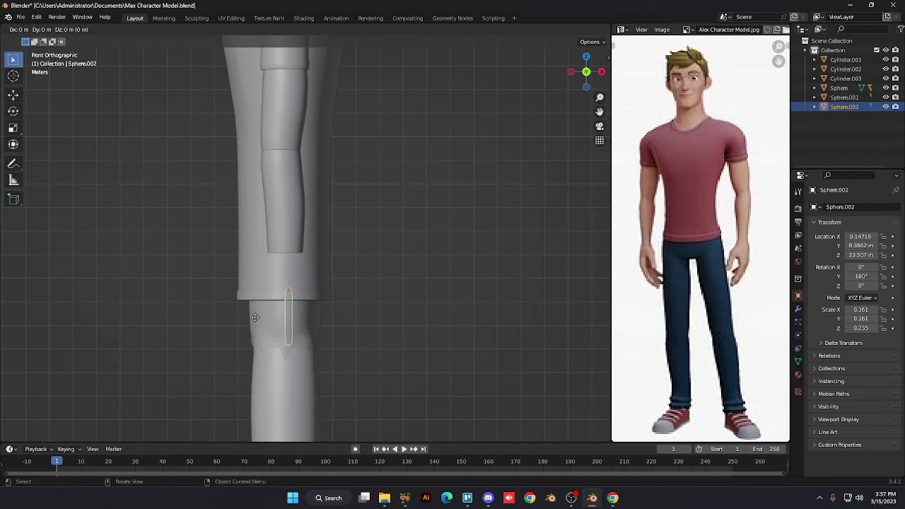
key("y")
key("x")
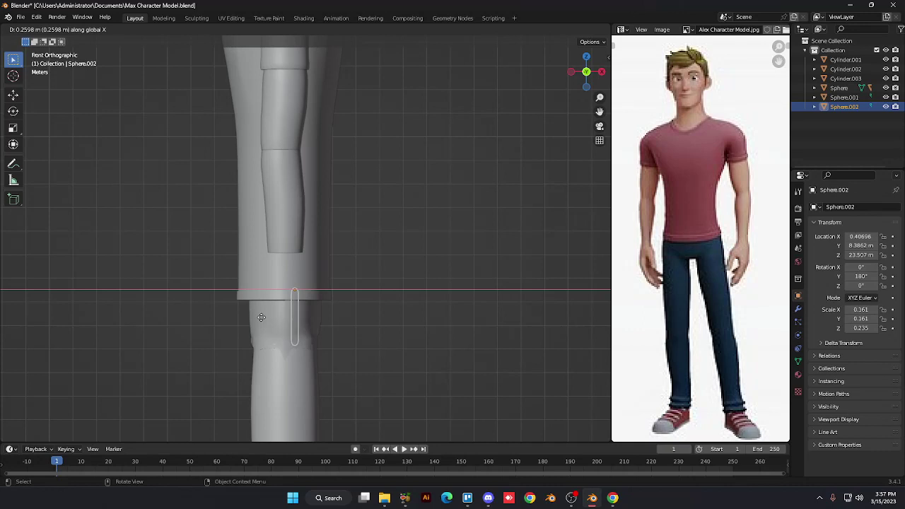
left_click(261, 318)
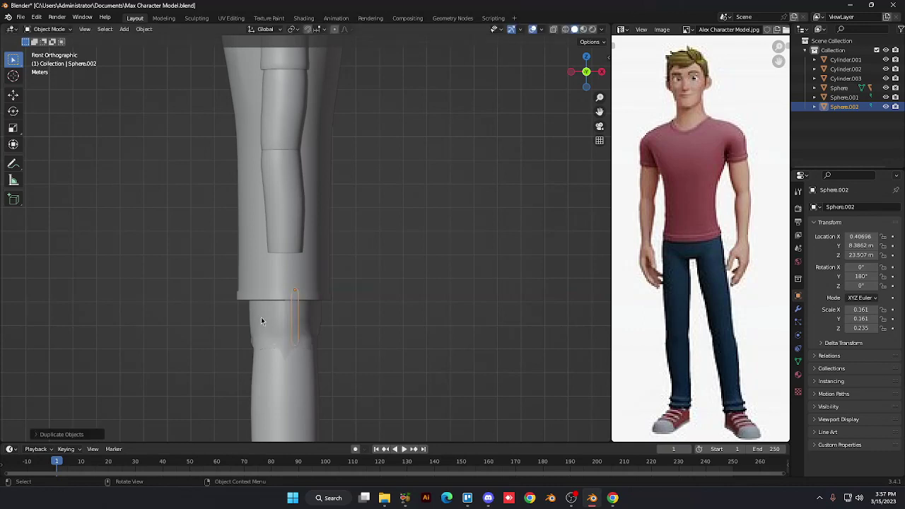
key("KP_3")
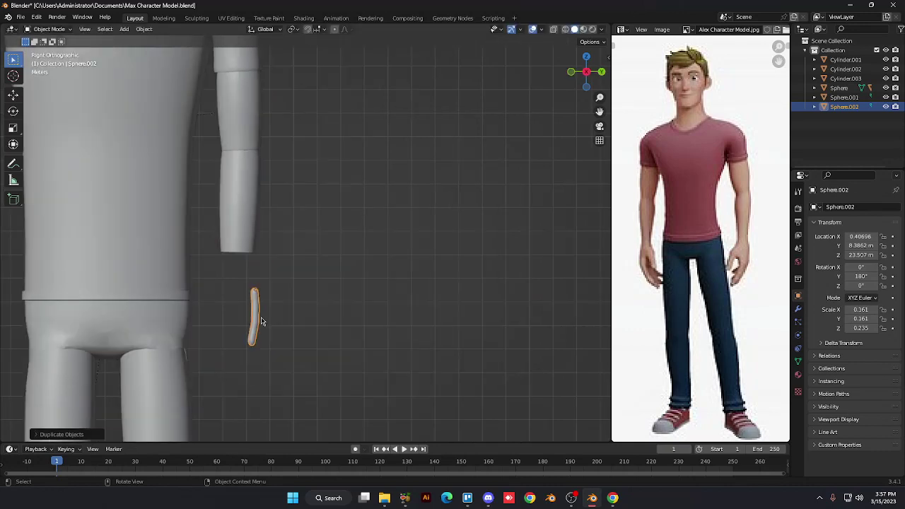
key("KP_7")
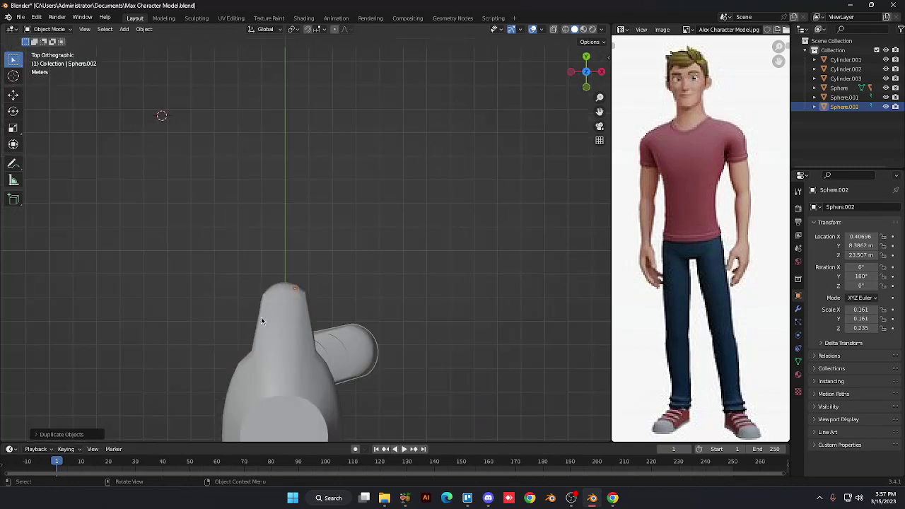
From the bottom view, move the small sphere Sphere.001 about -0.2 m along the X axis
key("ctrl+KP_7")
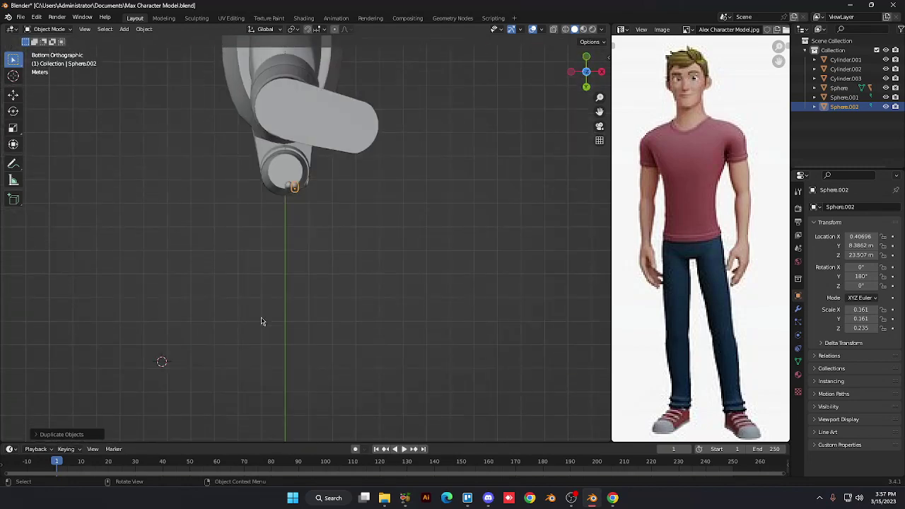
left_click(289, 190)
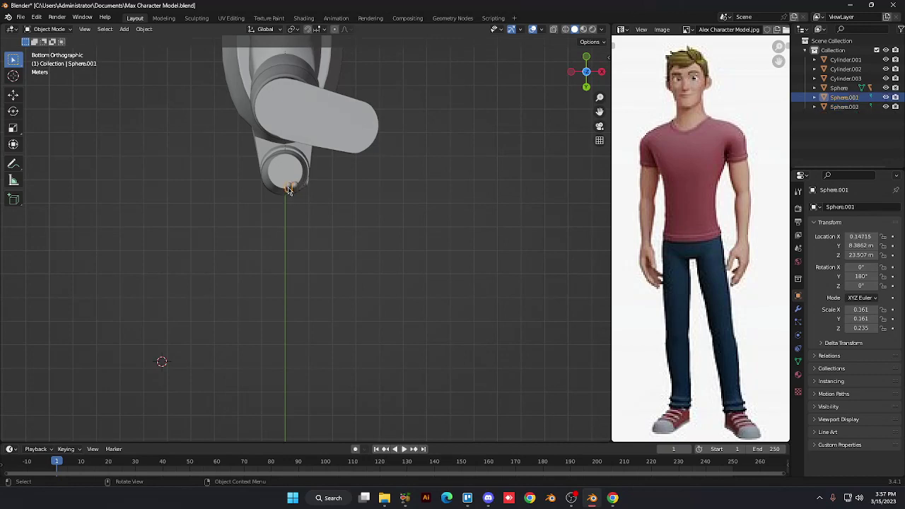
key("g")
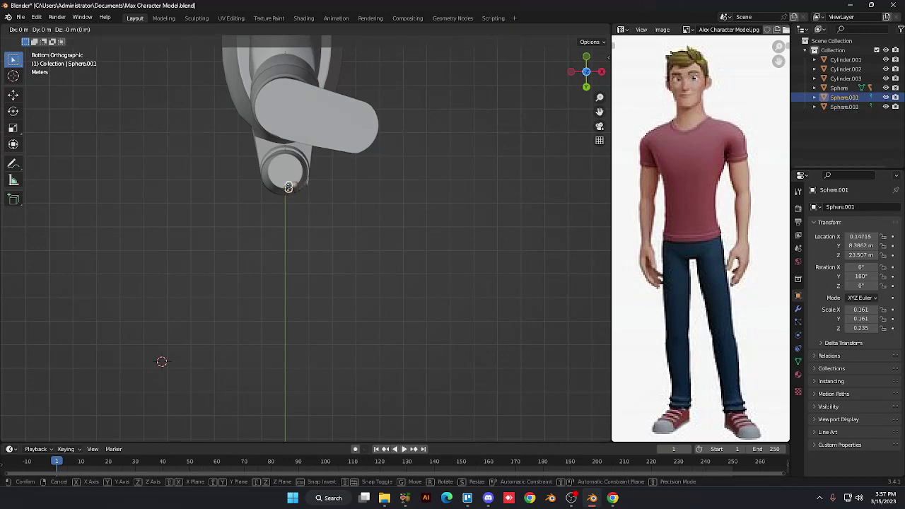
key("y")
key("x")
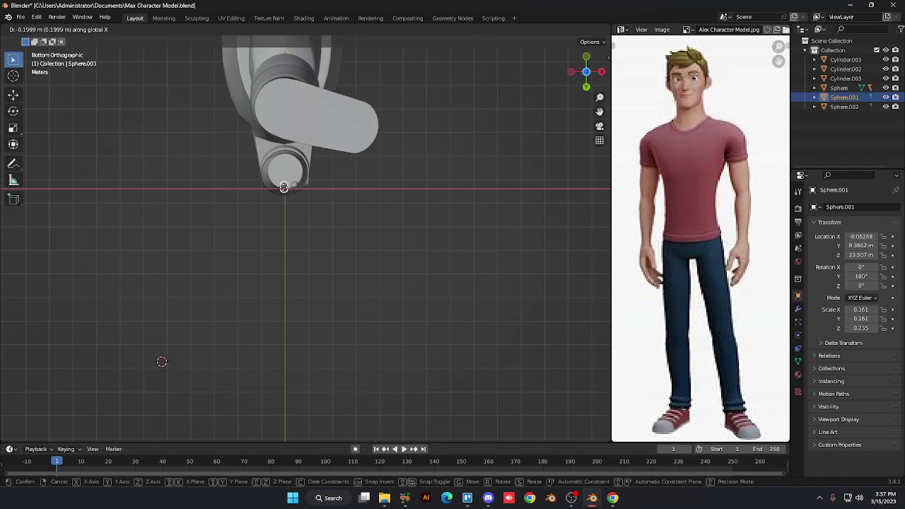
left_click(284, 187)
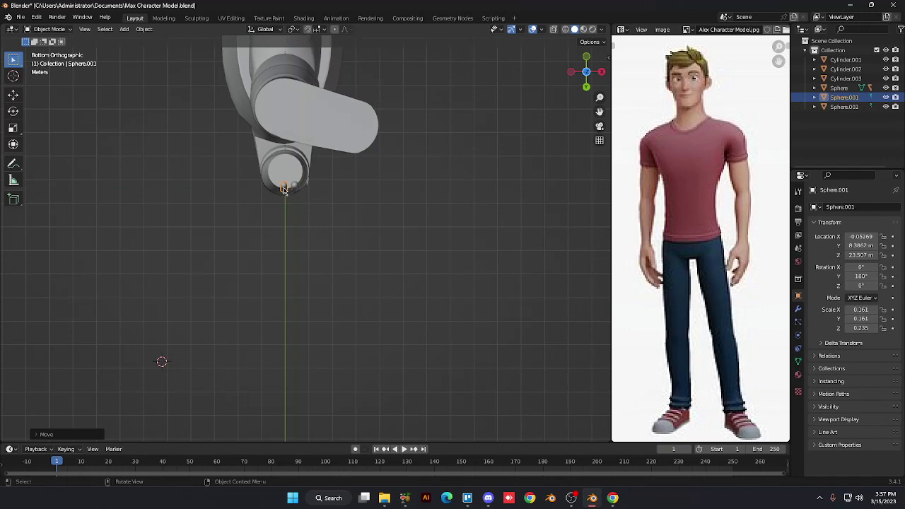
Duplicate Sphere.001 and place the copy about -0.48 m away along the X axis
key("shift+d")
key("y")
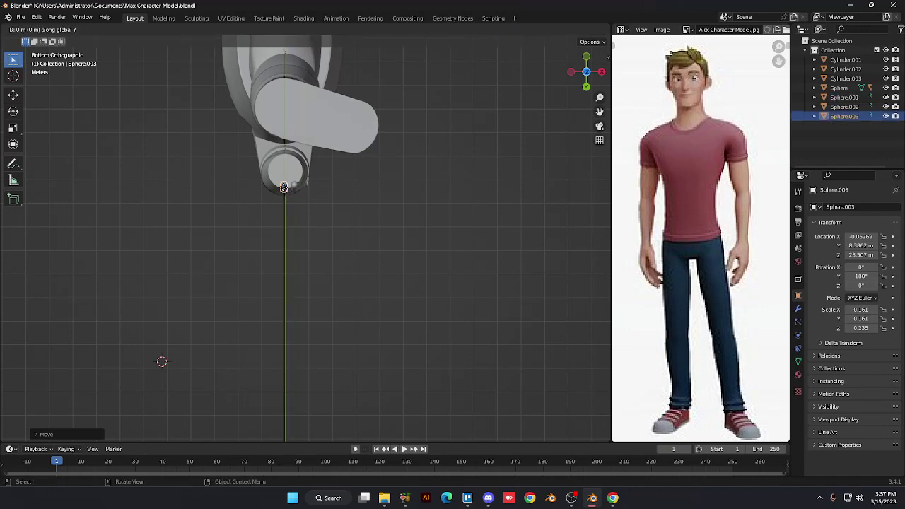
key("x")
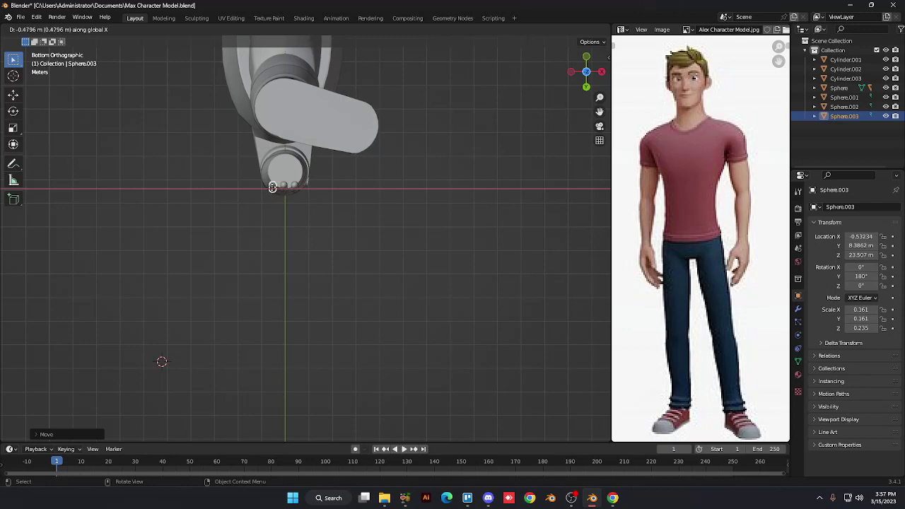
left_click(272, 188)
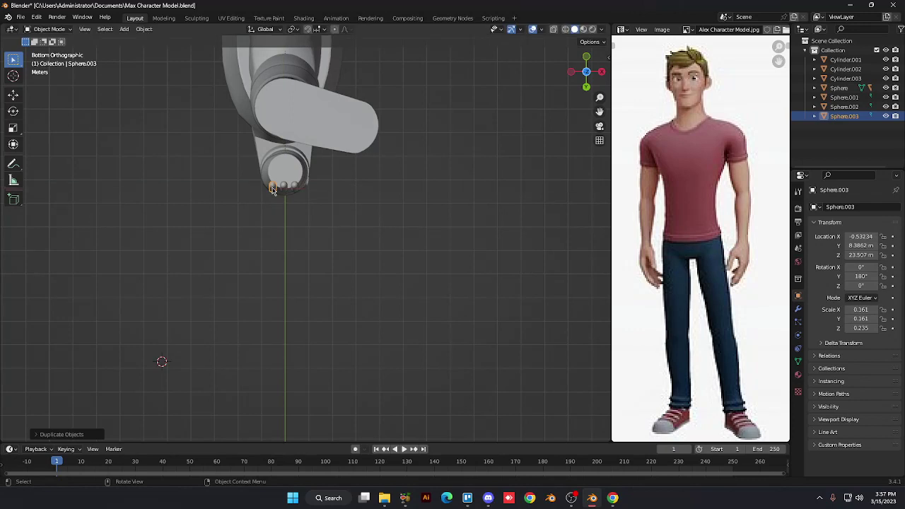
Duplicate the newest small sphere and move this copy about -0.46 m along X to complete a row of four
key("shift+d")
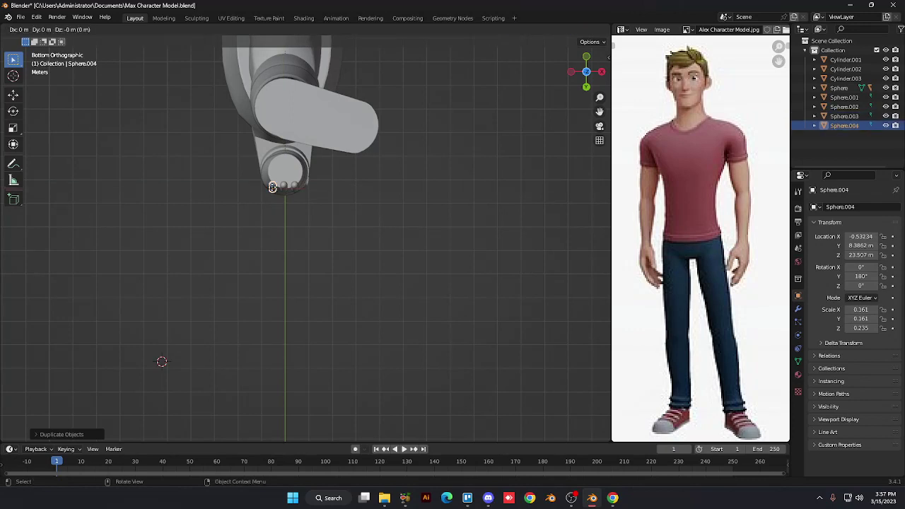
key("y")
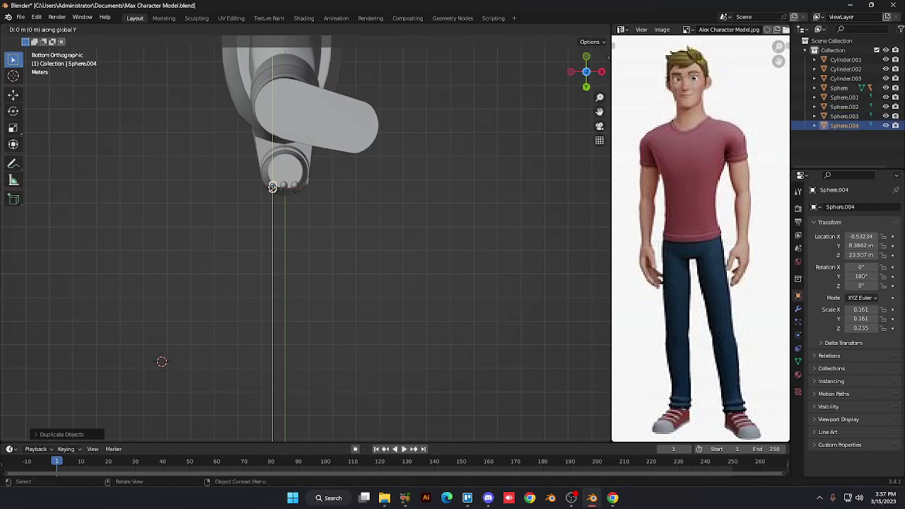
left_click(264, 187)
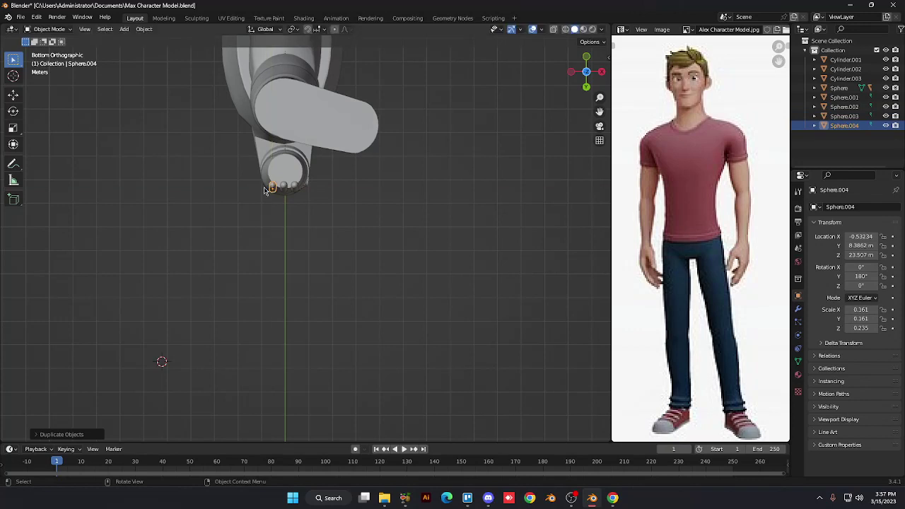
key("g")
key("y")
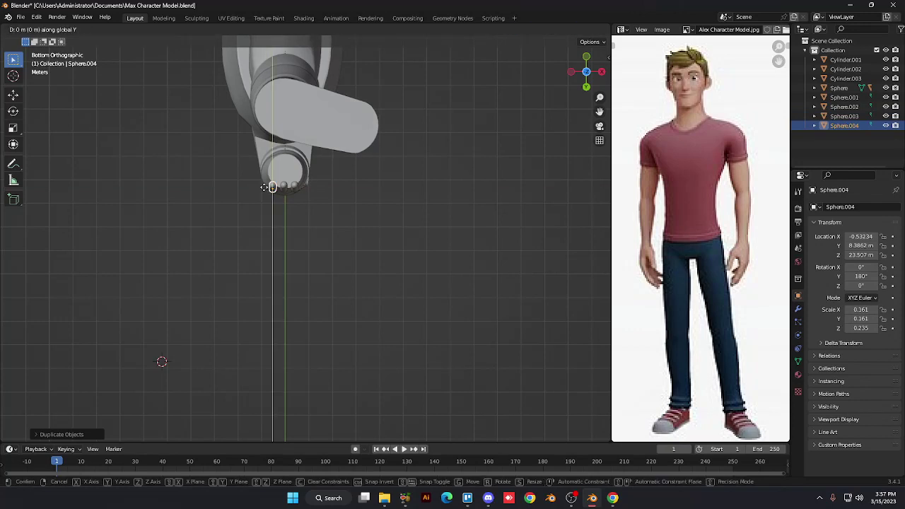
key("x")
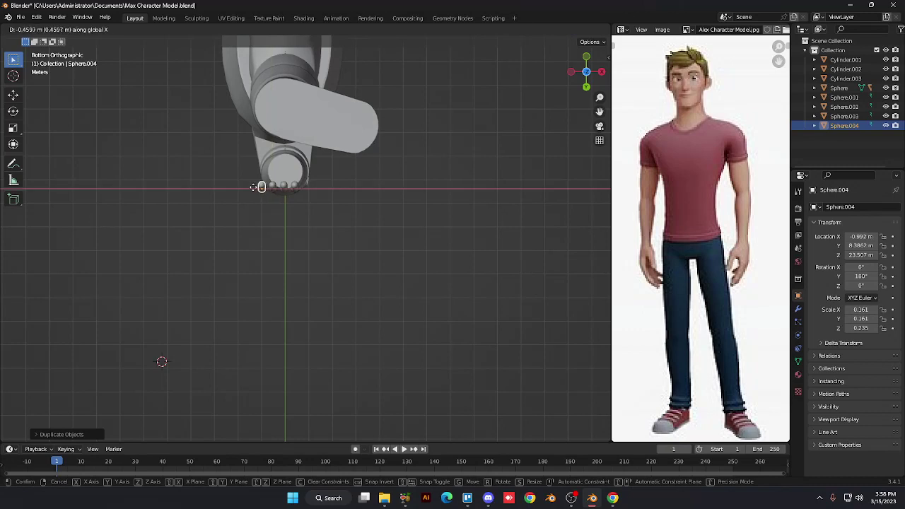
left_click(253, 187)
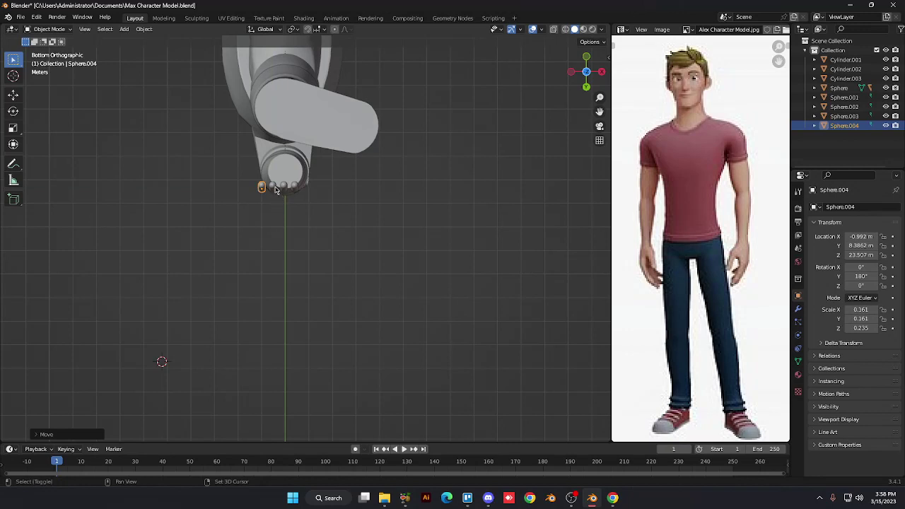
Select all four small spheres and move them together about 0.36 m along the X axis
left_click(273, 187, "shift")
left_click(285, 188, "shift")
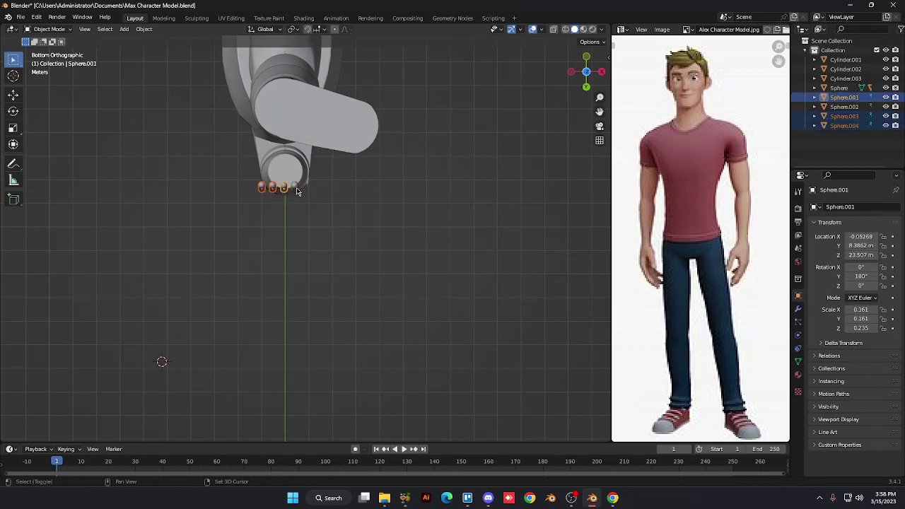
left_click(297, 190, "shift")
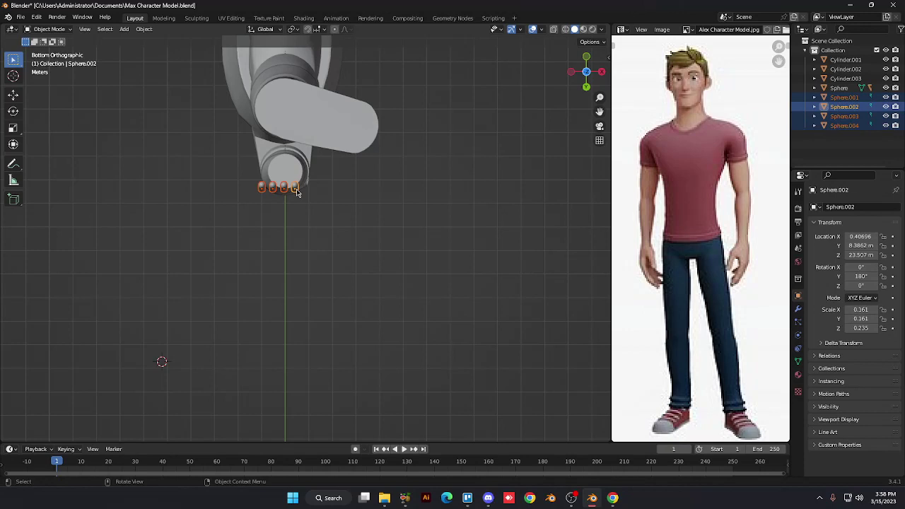
key("g")
key("x")
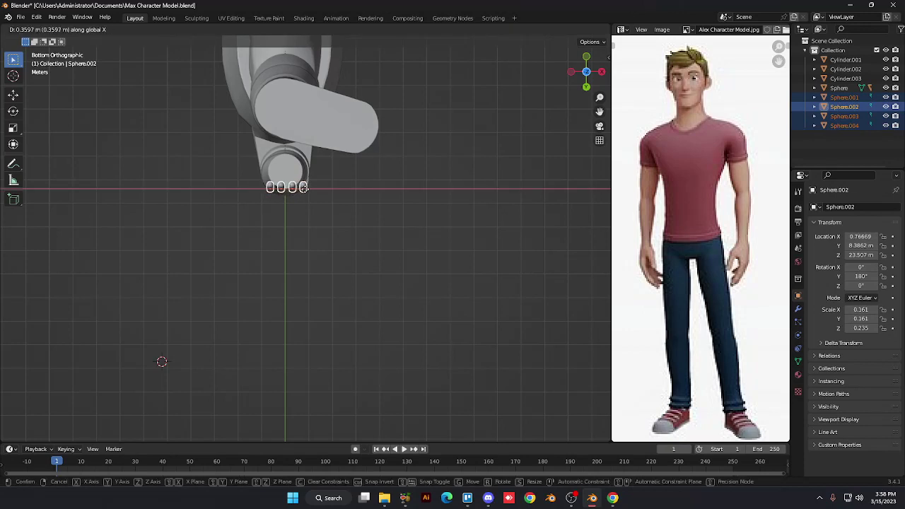
left_click(304, 188)
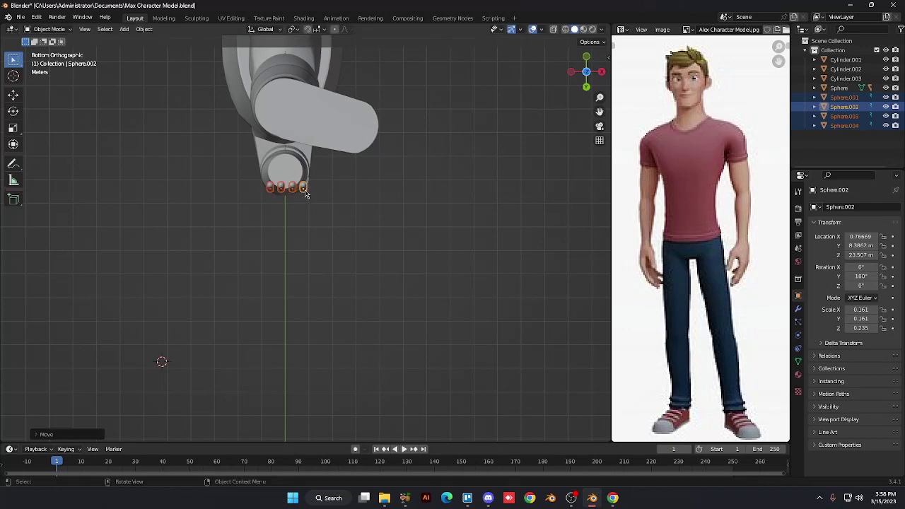
Select the two outermost small spheres and move them about -0.18 m along Y to curve the row
left_click(304, 190)
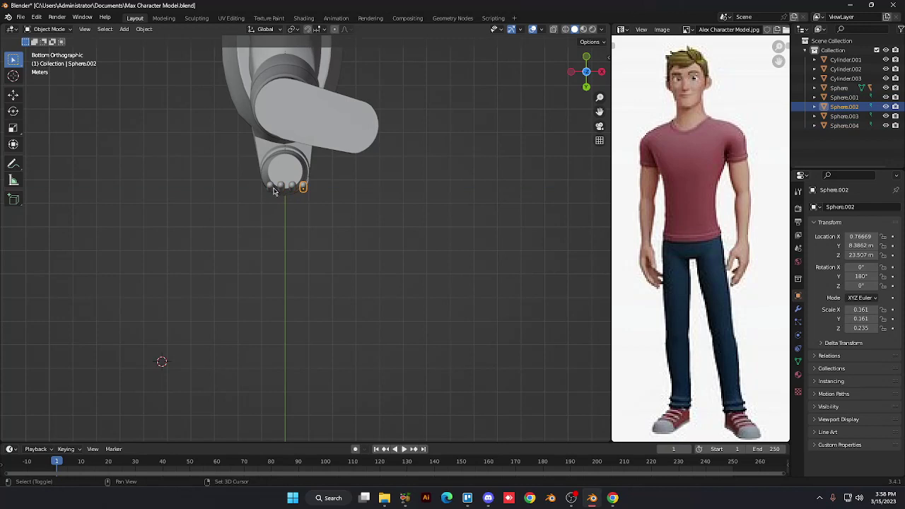
left_click(274, 191, "shift")
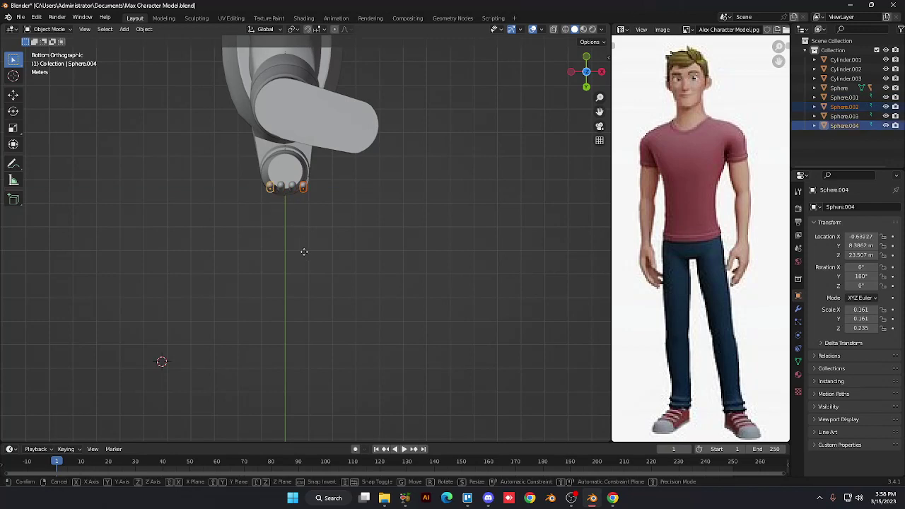
key("g")
key("y")
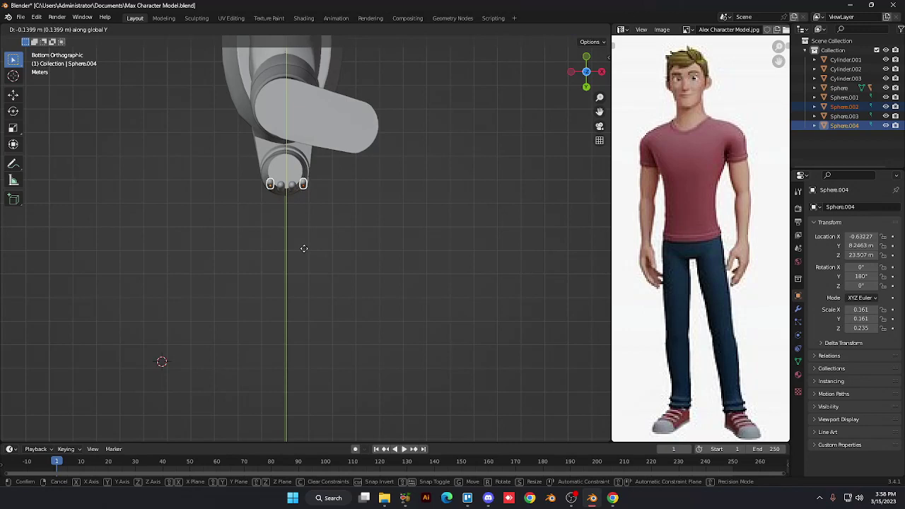
left_click(304, 248)
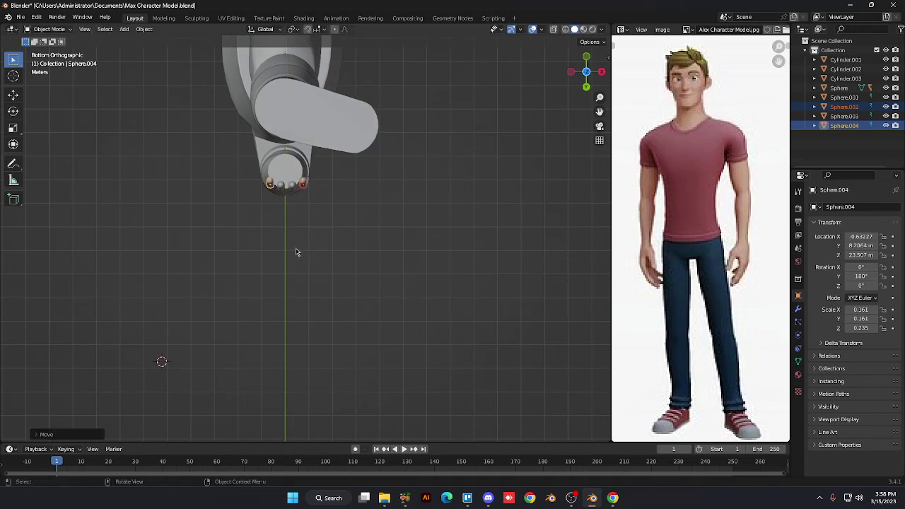
Select the two small spheres at the row's positive X end and move them about 0.04 m along Y
left_click(291, 188, "shift")
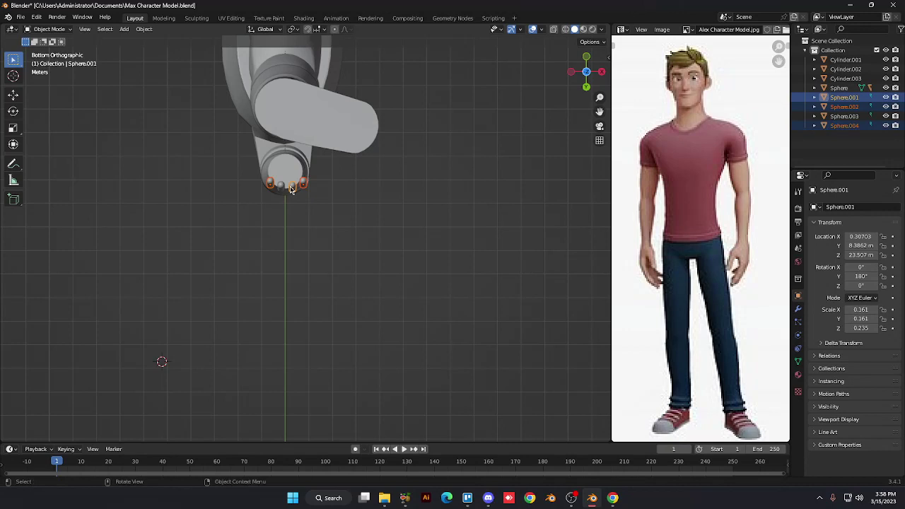
left_click(290, 188)
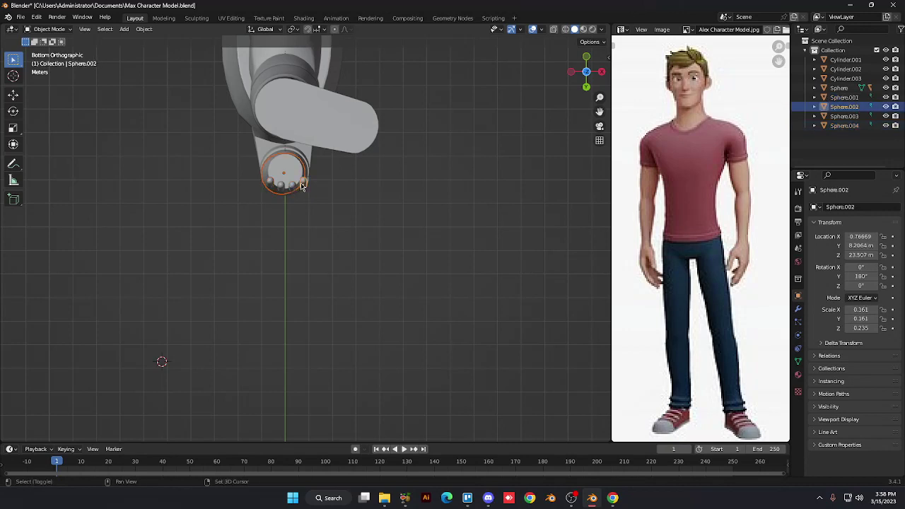
left_click(298, 221)
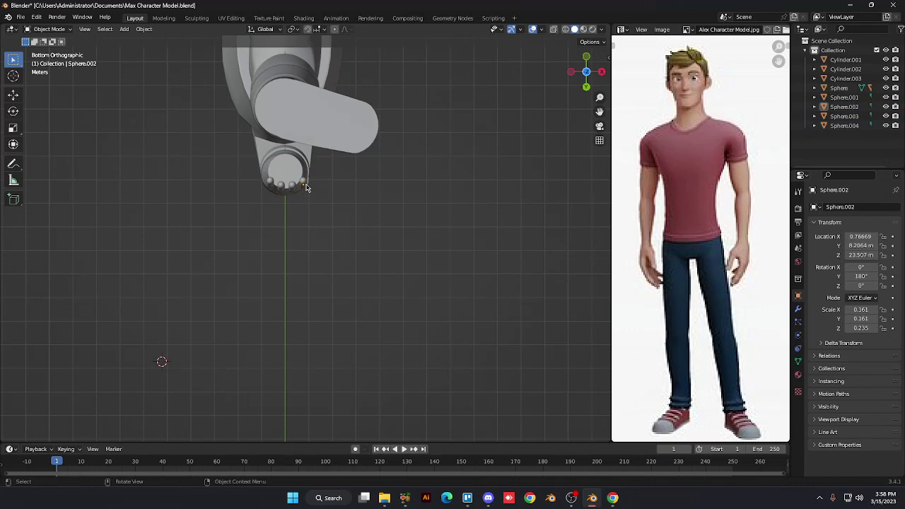
left_click(305, 186)
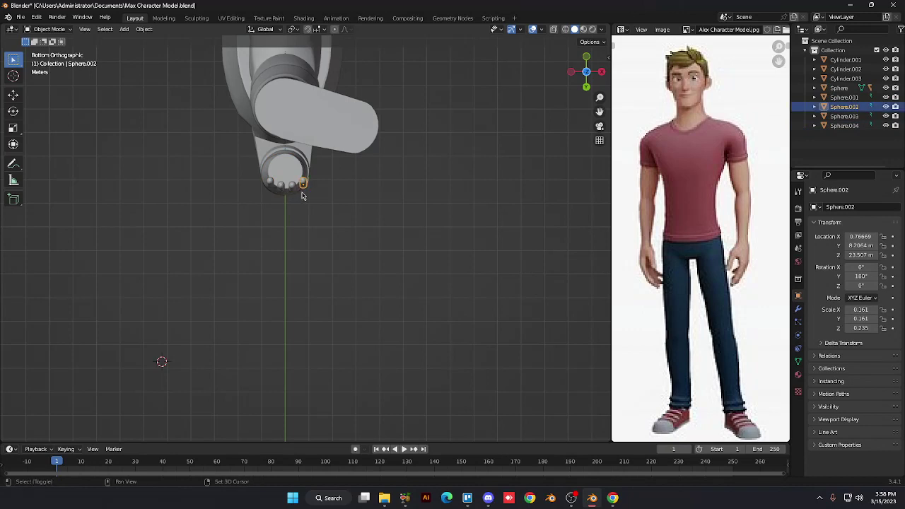
left_click(295, 190, "shift")
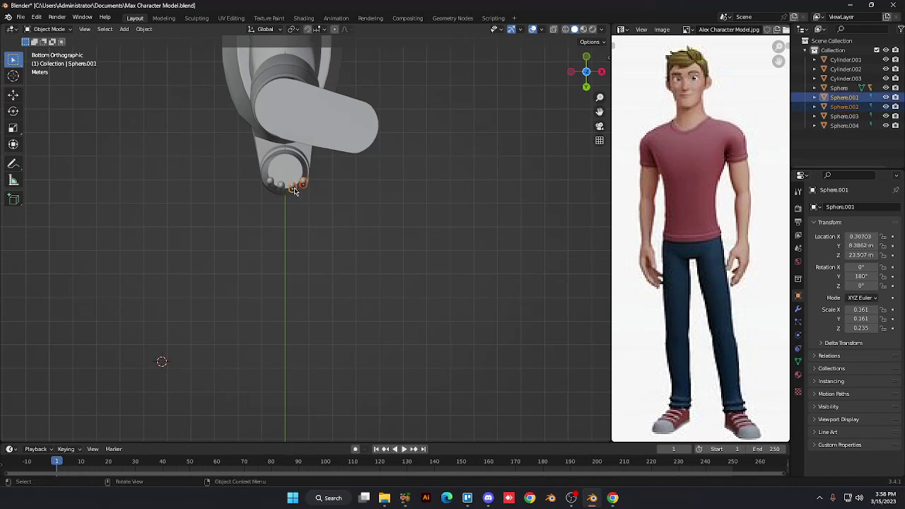
key("g")
key("y")
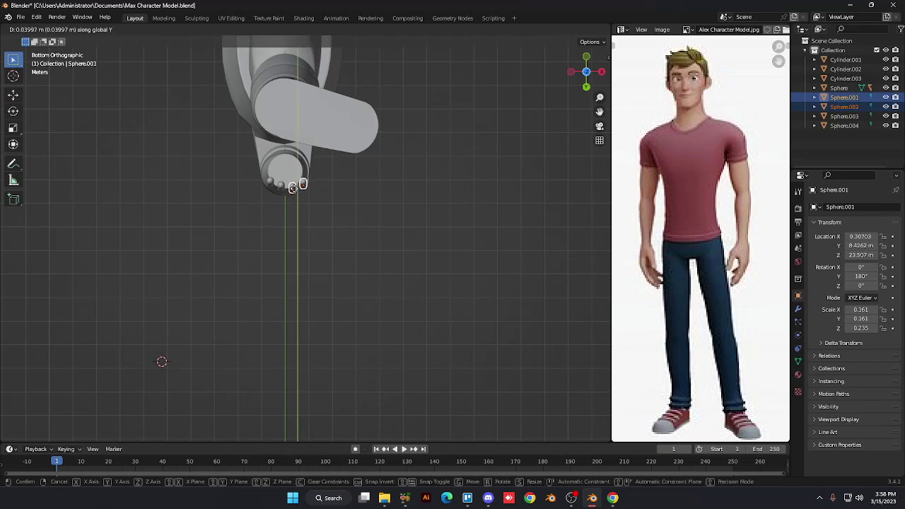
left_click(293, 188)
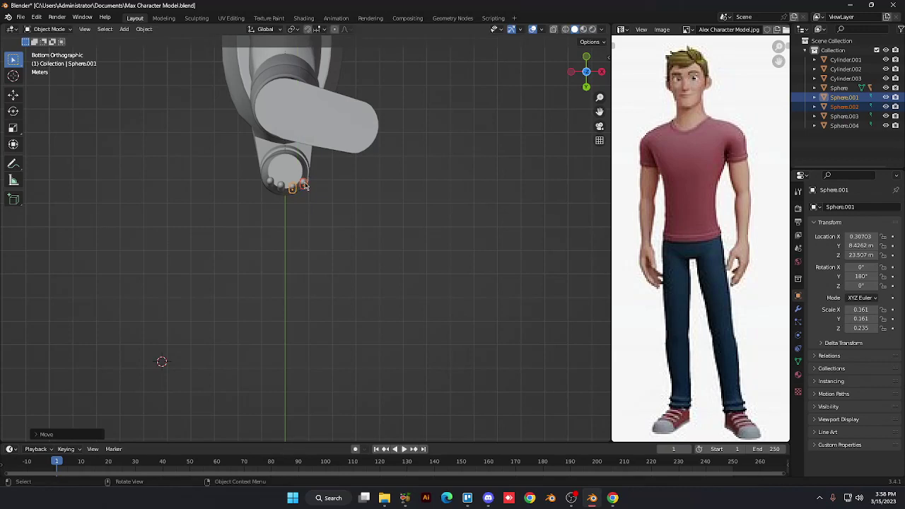
Duplicate the outermost small sphere on the positive X side and move the copy about -1.18 m along Y
left_click(304, 185)
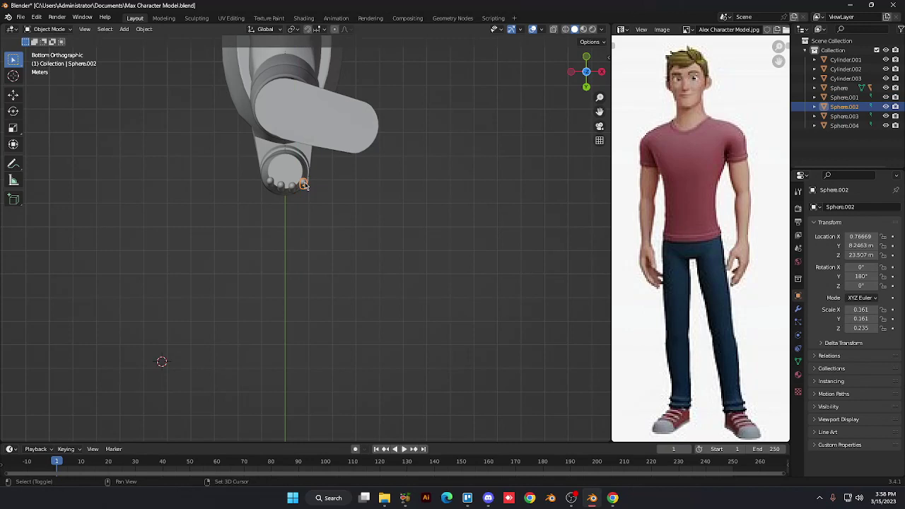
key("shift+d")
key("y")
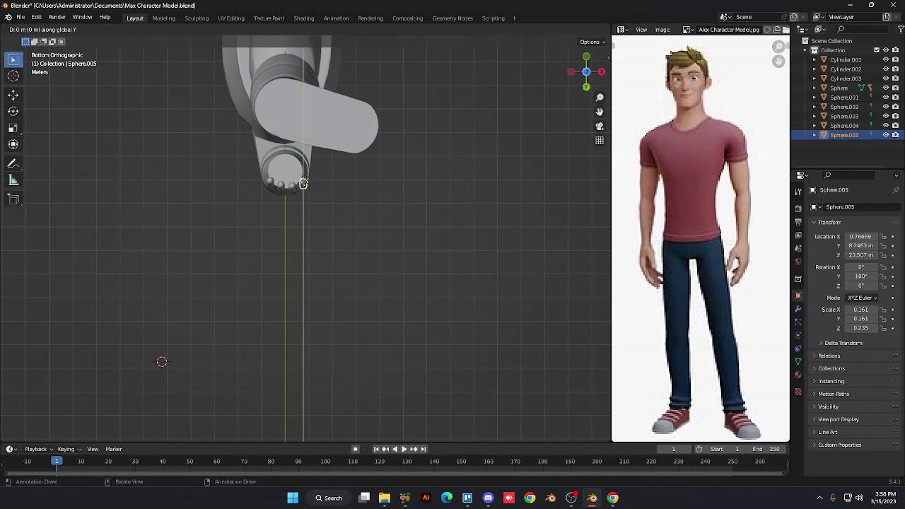
left_click(302, 157)
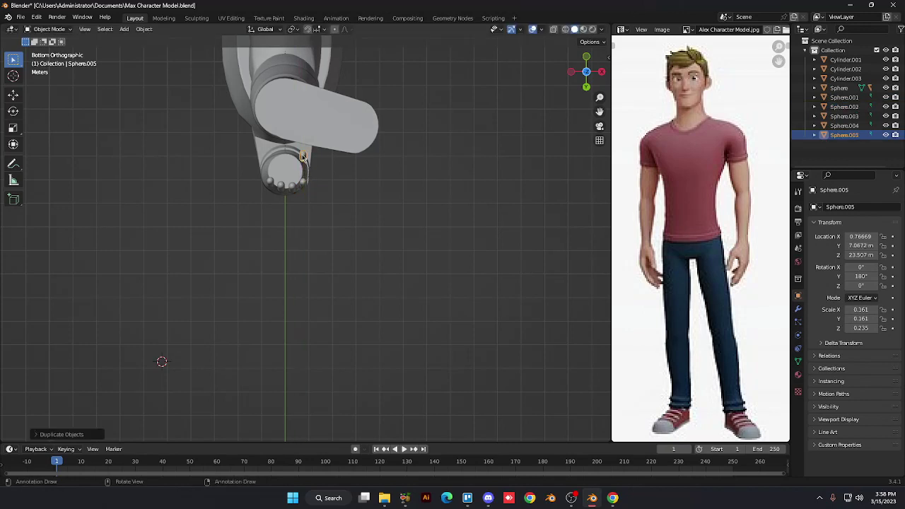
Rotate the duplicated thumb piece 180° about the Z axis in two 90° turns
type("rz")
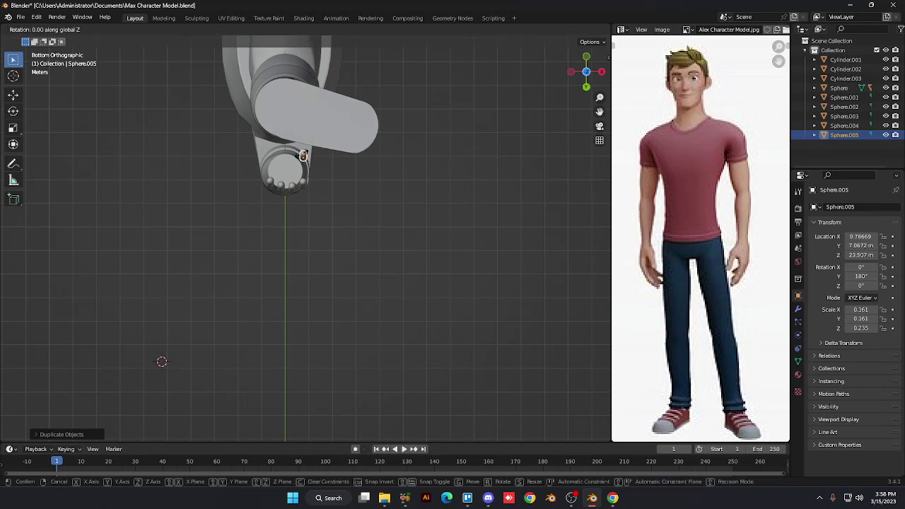
type("90")
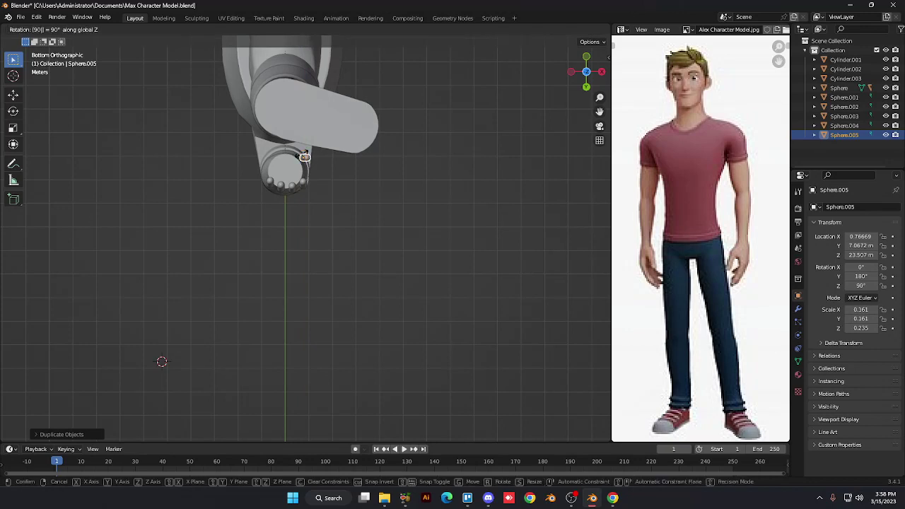
key("Return")
type("rz")
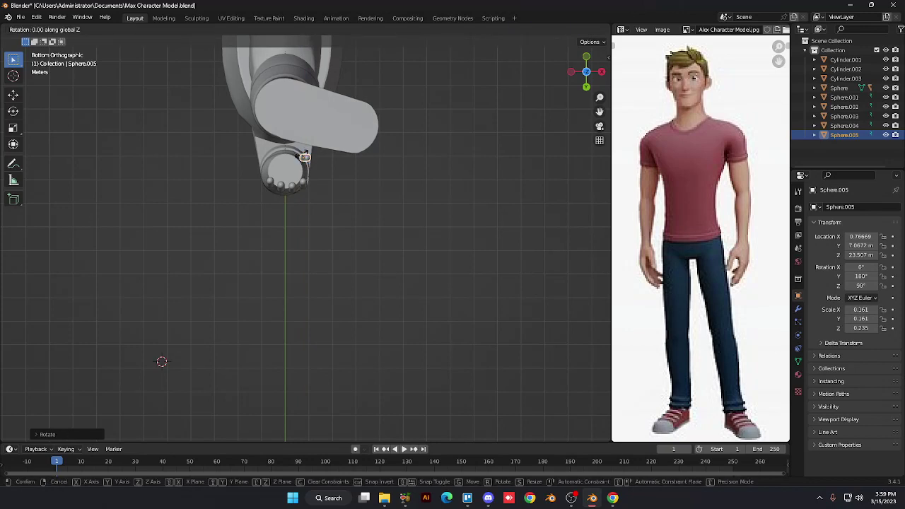
type("90")
key("Return")
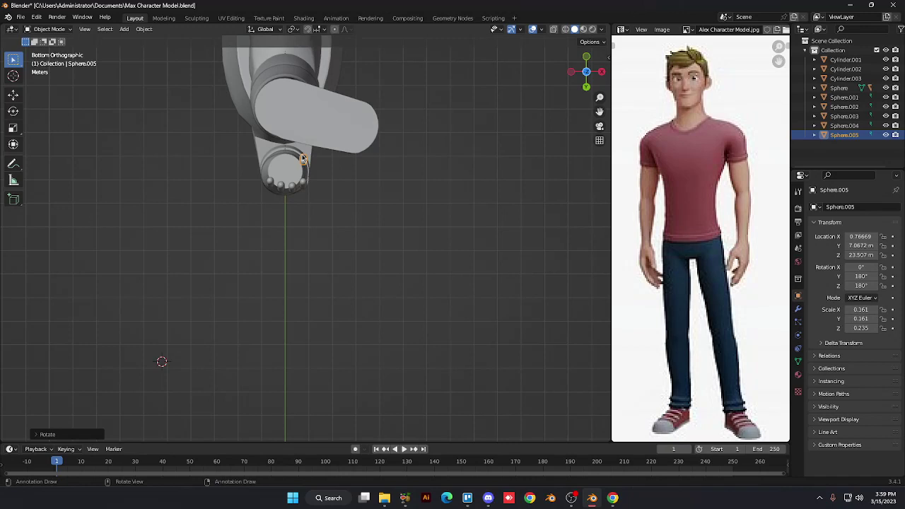
Rotate the thumb piece a further 29° or so about the Z axis to angle it towards the fingers
key("r")
key("z")
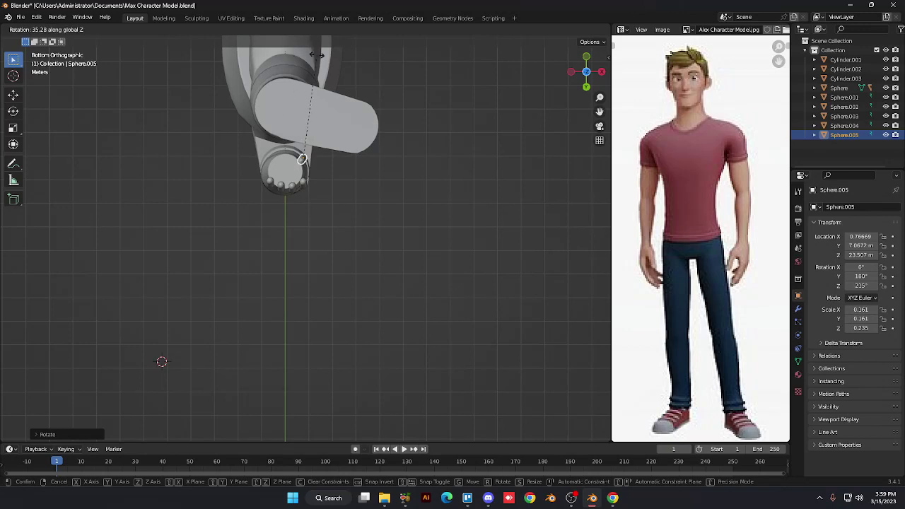
mouse_move(315, 55)
left_click(301, 52)
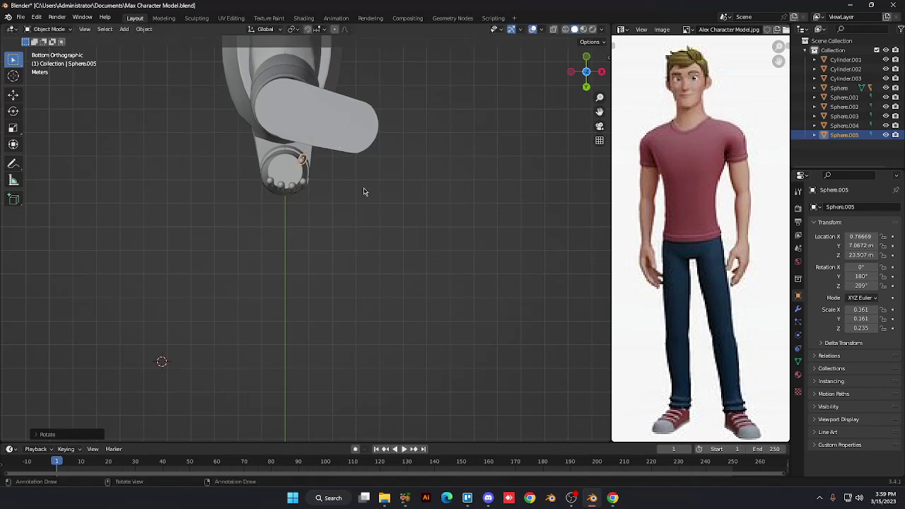
Thicken the thumb along X and Y to a scale of about 0.245 in X and 0.212 in Y
key("s")
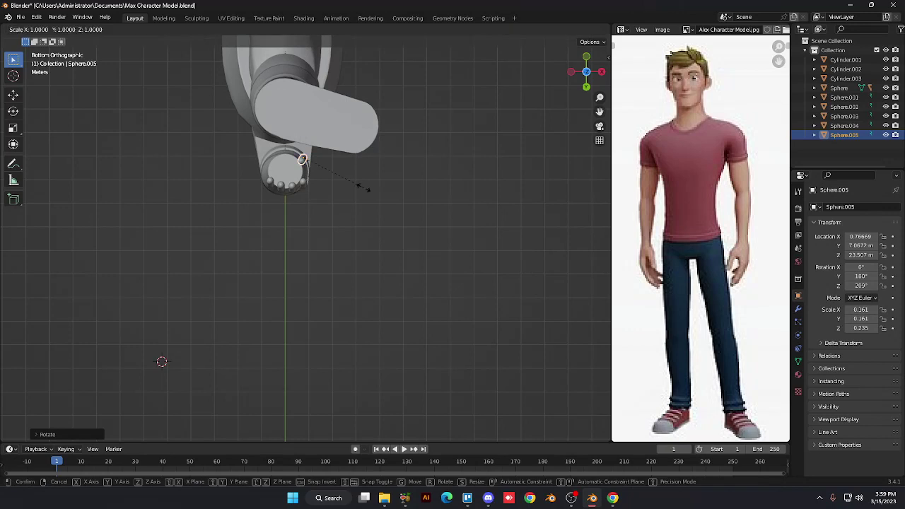
key("x")
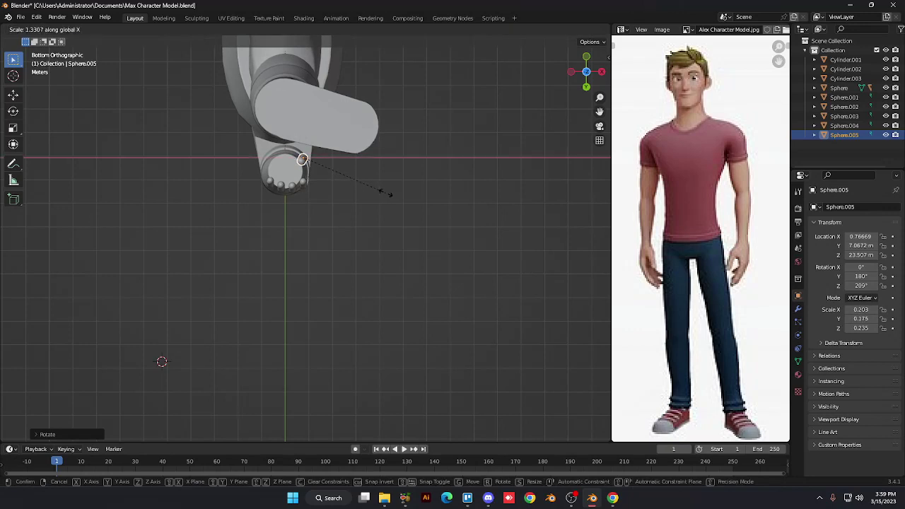
left_click(399, 207)
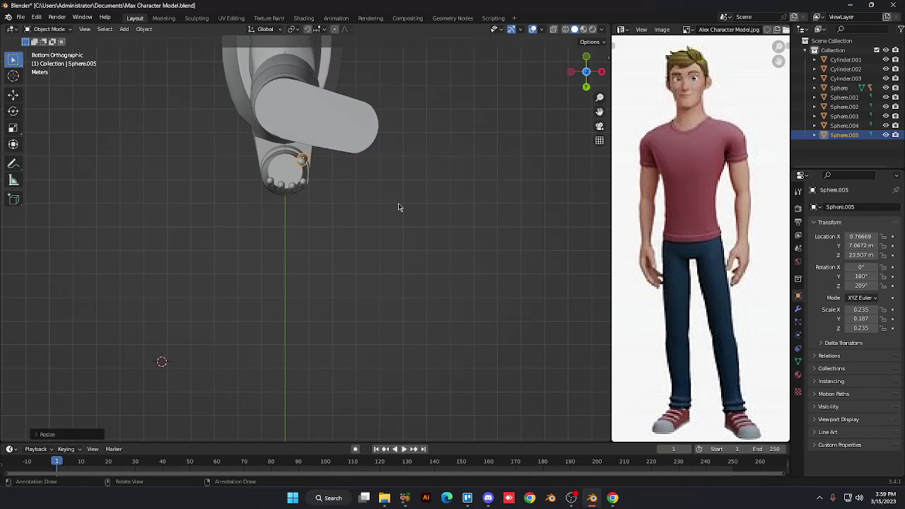
key("s")
key("y")
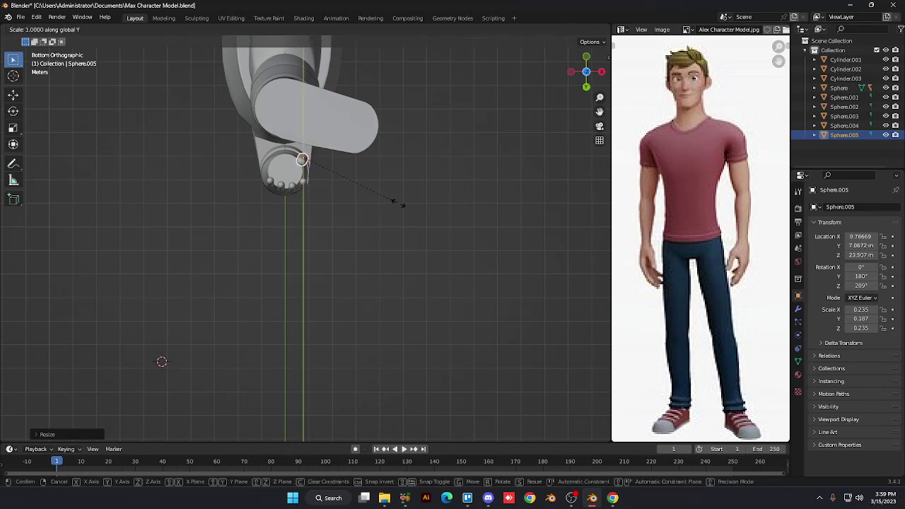
left_click(417, 214)
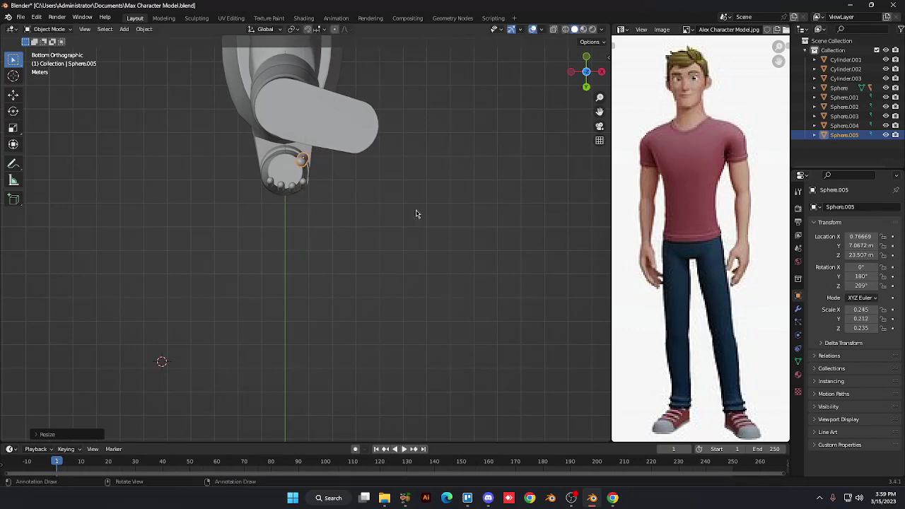
Examine the thumb's size and placement relative to the fingers and arm from several sides
key("KP_7")
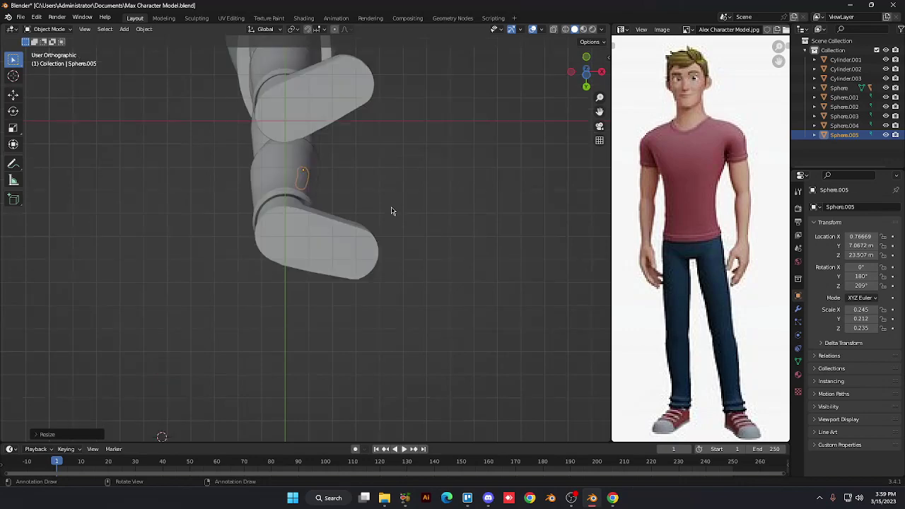
key("KP_1")
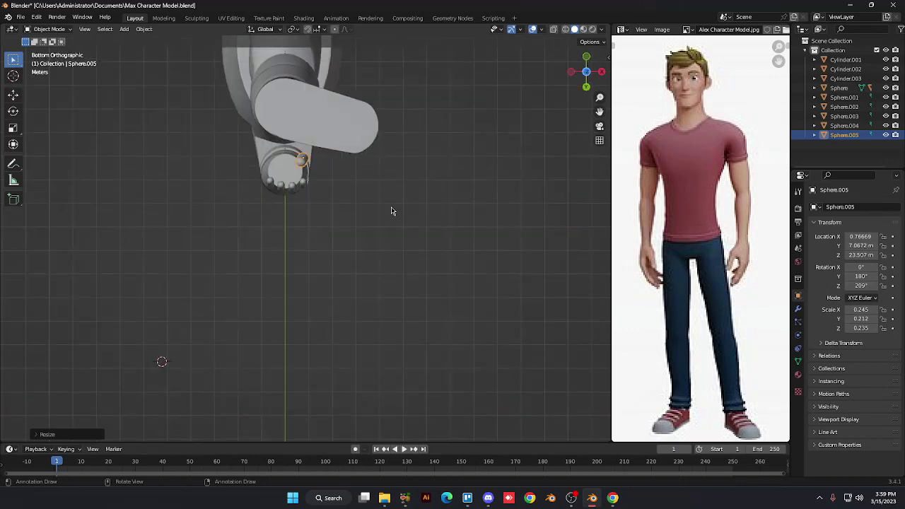
key("KP_8")
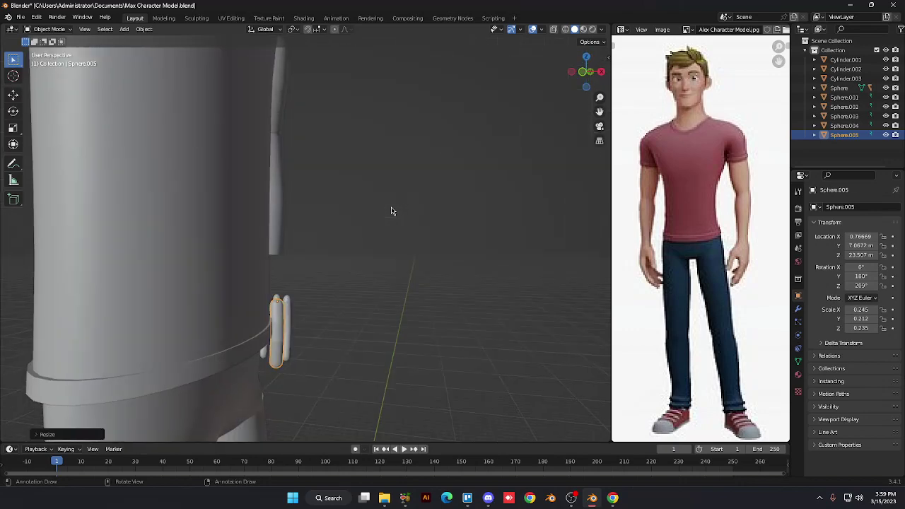
scroll(391, 211, "down", 3)
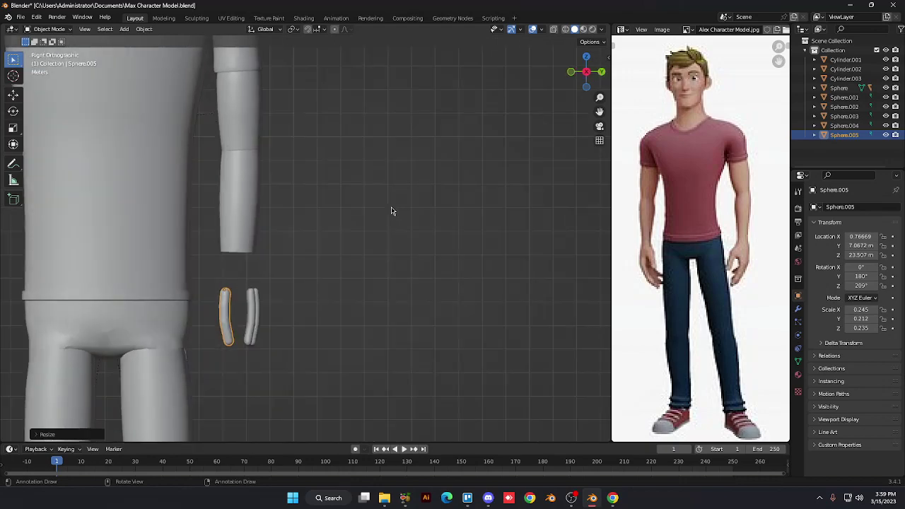
key("KP_6")
key("KP_6")
key("KP_6")
key("KP_6")
key("KP_6")
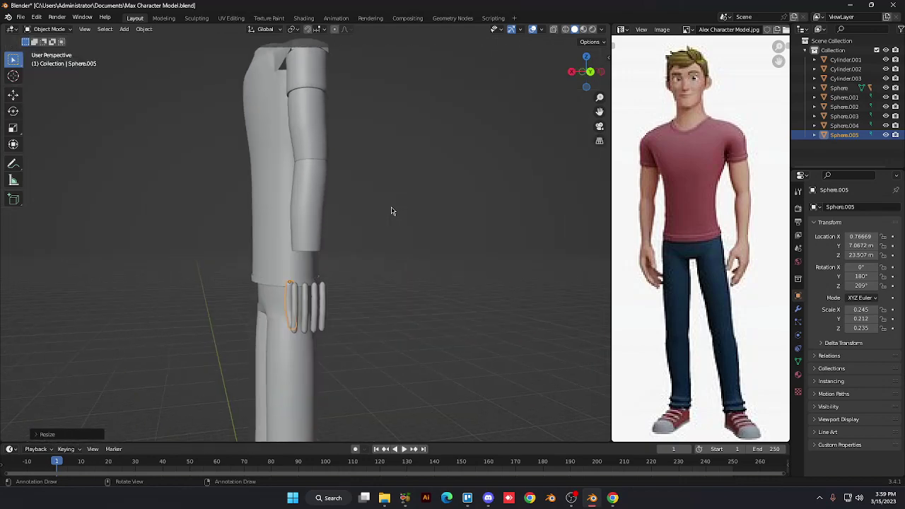
key("KP_4")
key("KP_4")
key("KP_4")
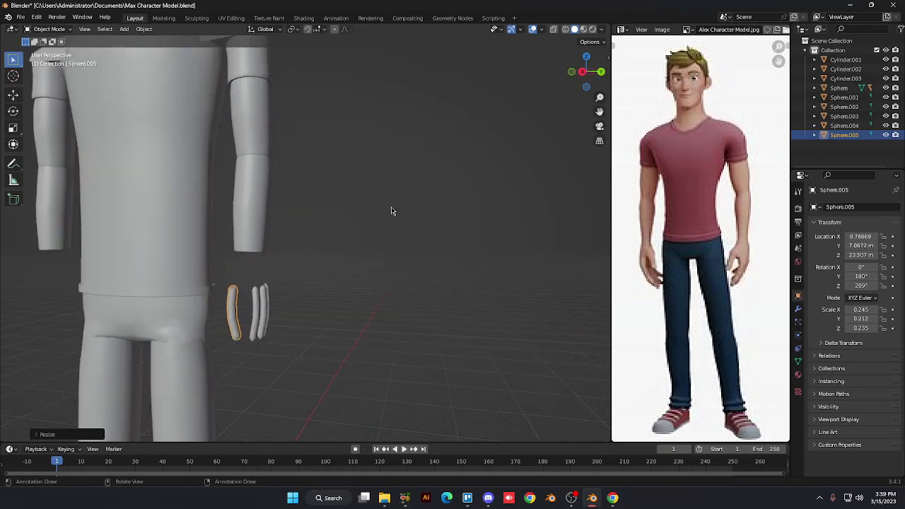
Scale the thumb uniformly to about 0.70 of its size so it is shorter than the fingers
left_click(233, 316)
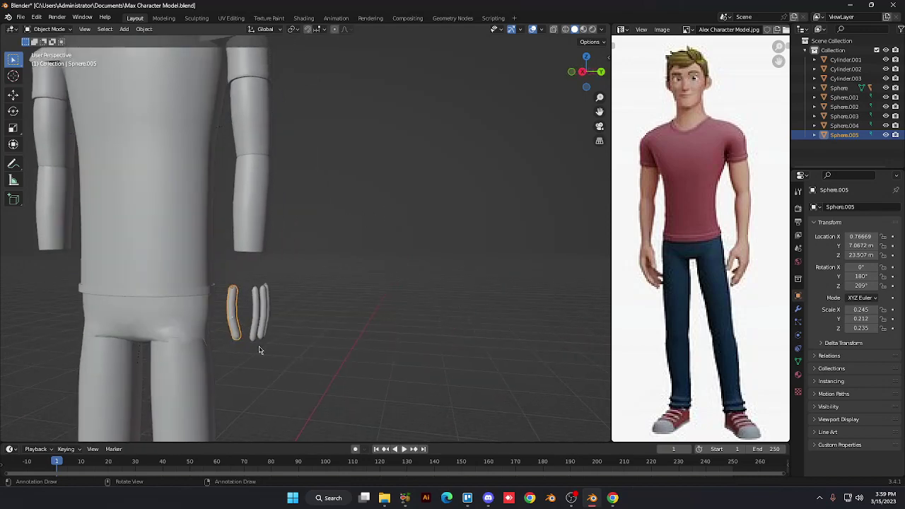
key("s")
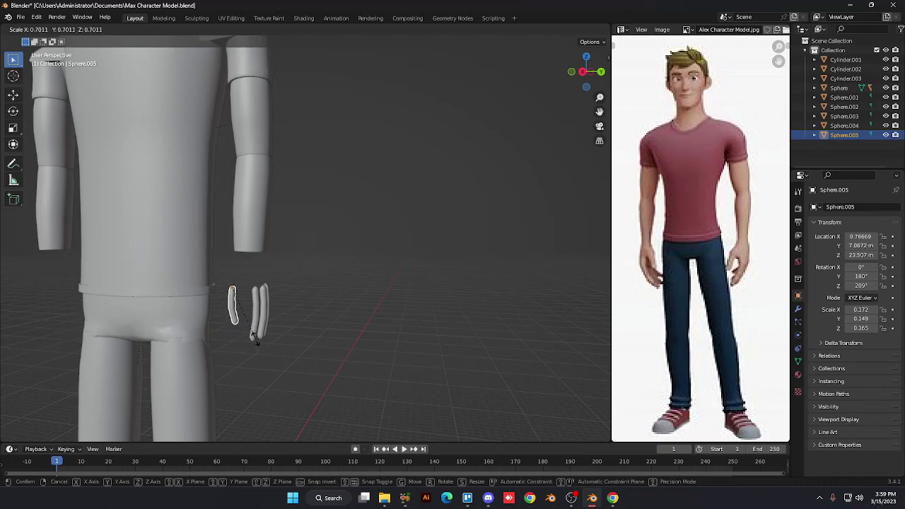
left_click(256, 339)
Thicken the thumb along X and Y and shrink it uniformly, giving a scale of about 0.206, 0.162, 0.151
key("s")
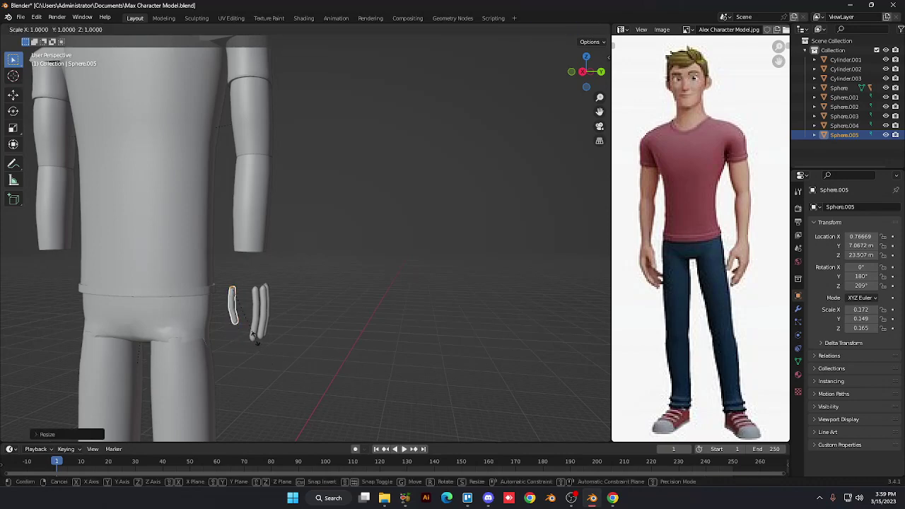
key("x")
left_click(276, 354)
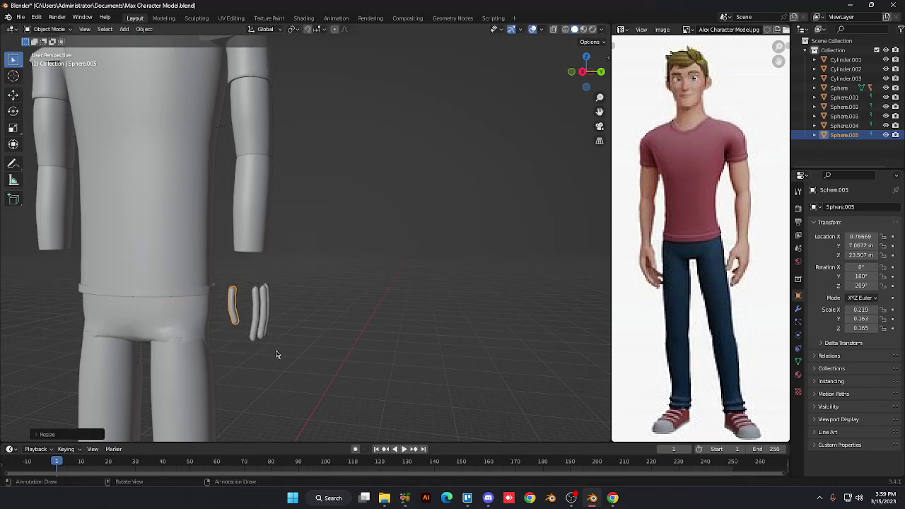
key("s")
key("y")
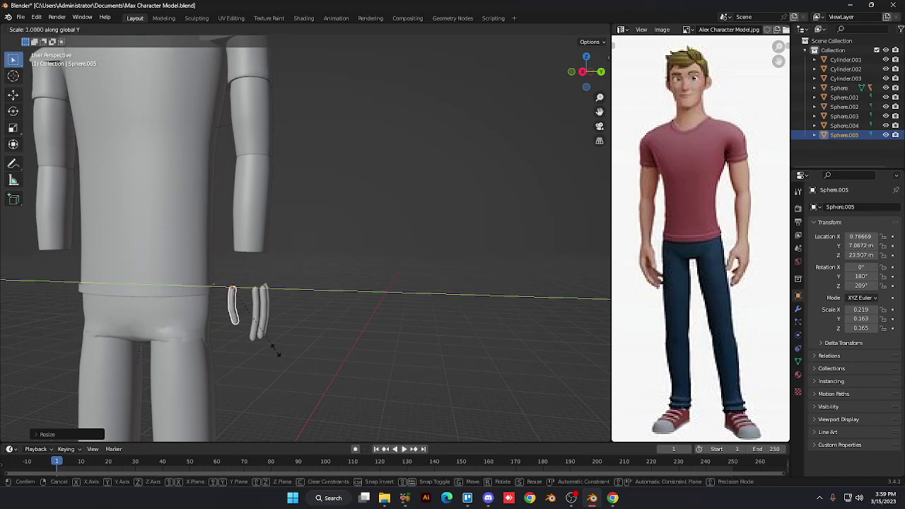
left_click(290, 352)
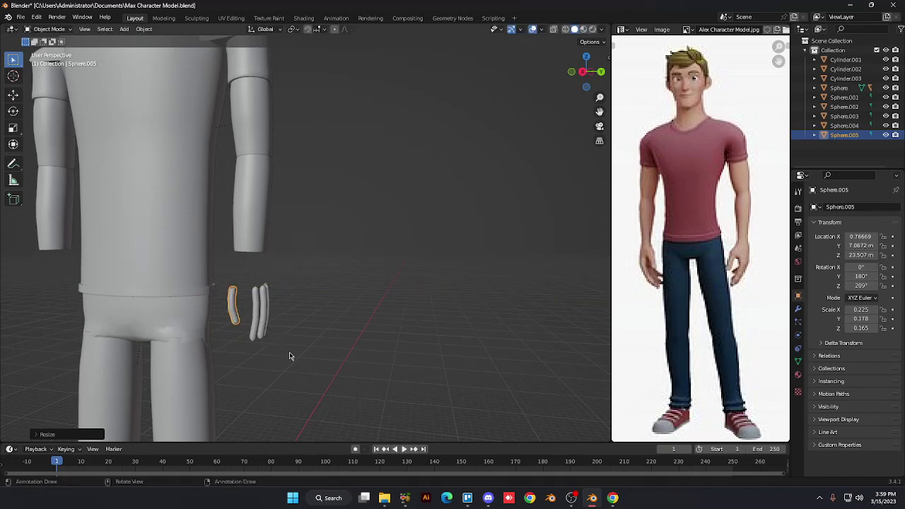
key("s")
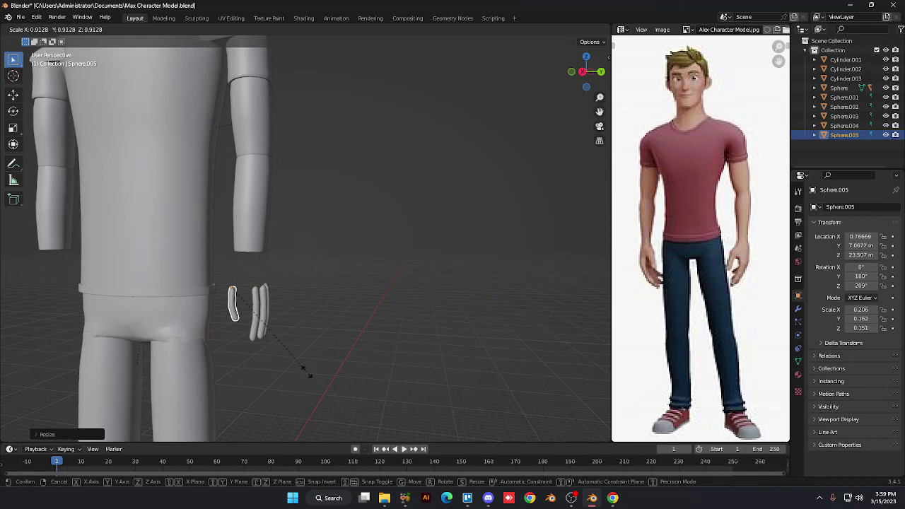
left_click(293, 361)
Examine the thumb and the four fingers from below and from the outer side of the arm
key("ctrl+KP_7")
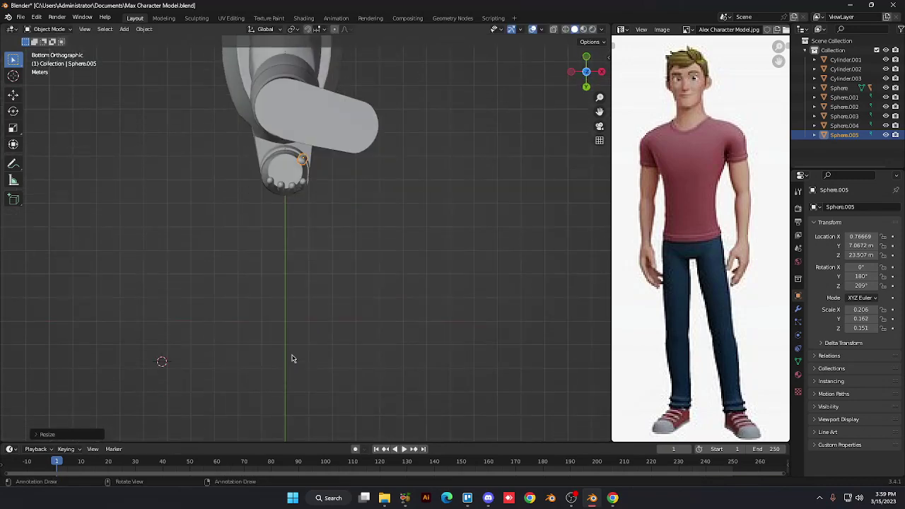
key("KP_8")
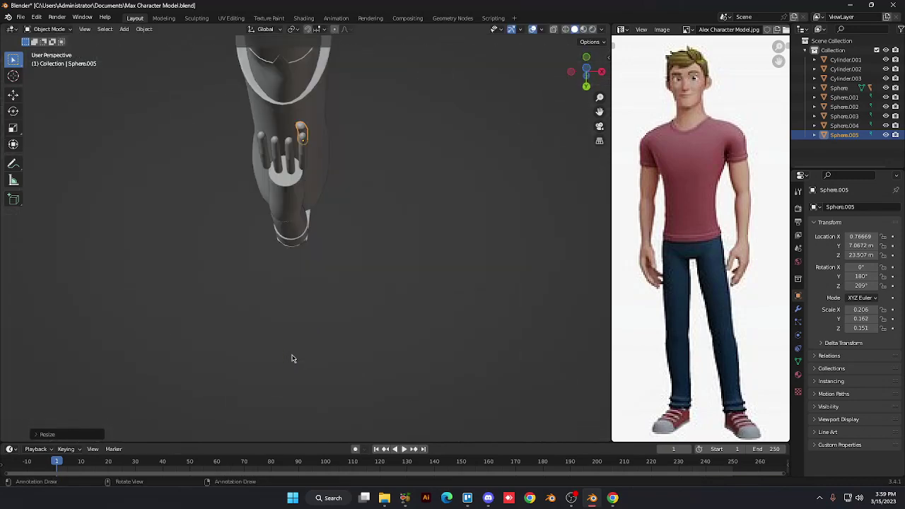
key("KP_4")
key("KP_4")
key("KP_4")
key("KP_4")
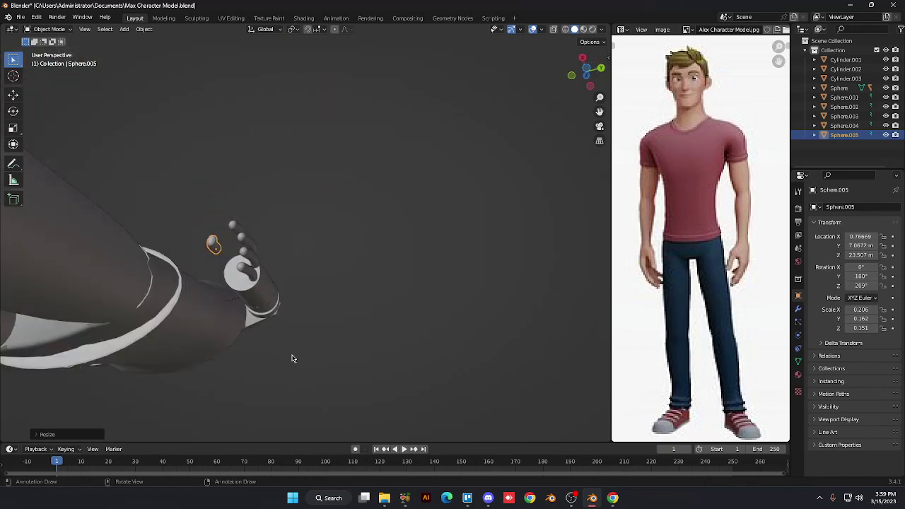
key("KP_4")
key("KP_4")
key("KP_4")
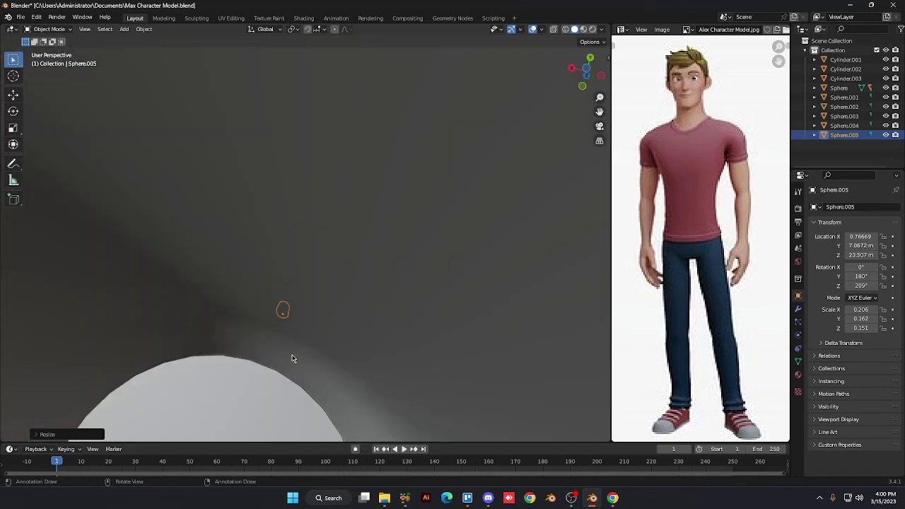
scroll(292, 359, "down", 5)
middle_click_drag(292, 358, 292, 358)
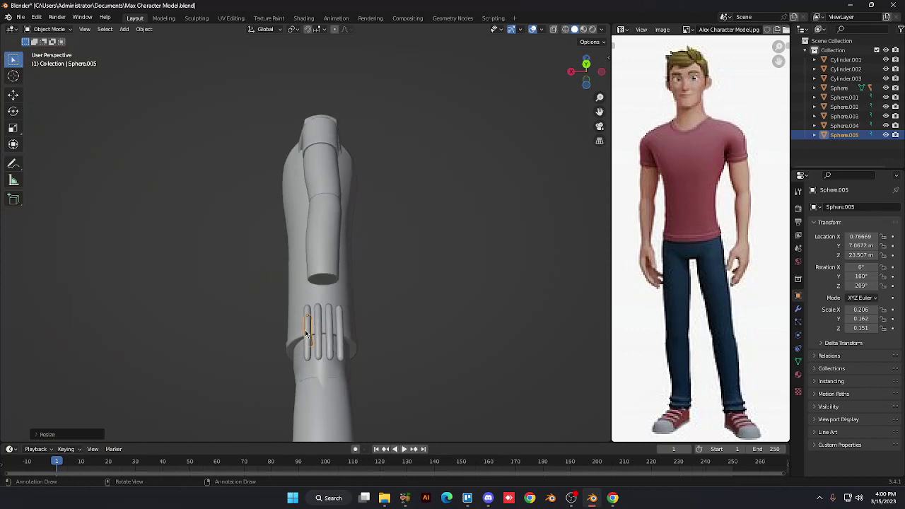
Shorten the outermost finger on the positive X side along Z to a Z scale of about 0.185
left_click(307, 334)
key("s")
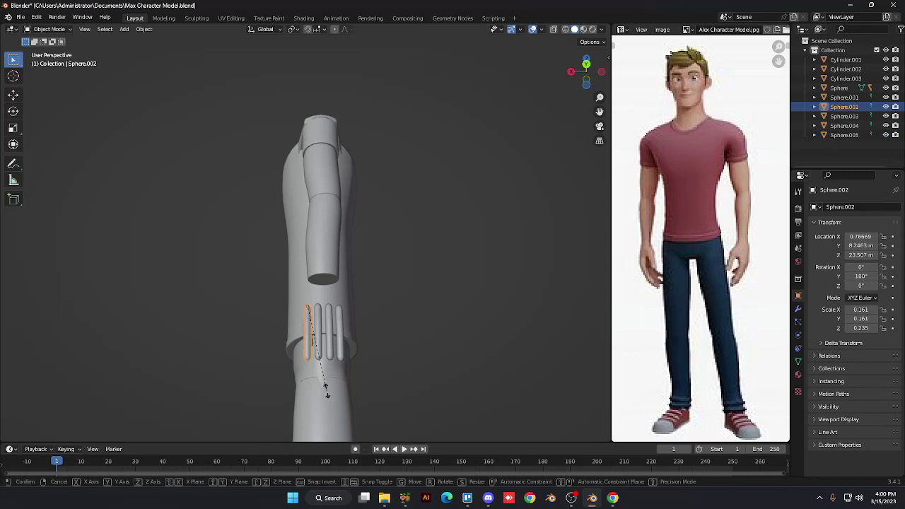
key("z")
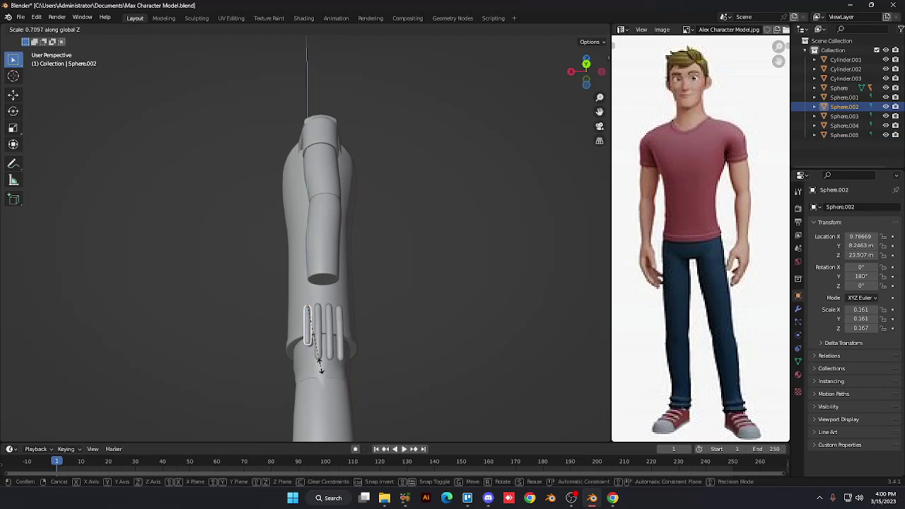
left_click(321, 373)
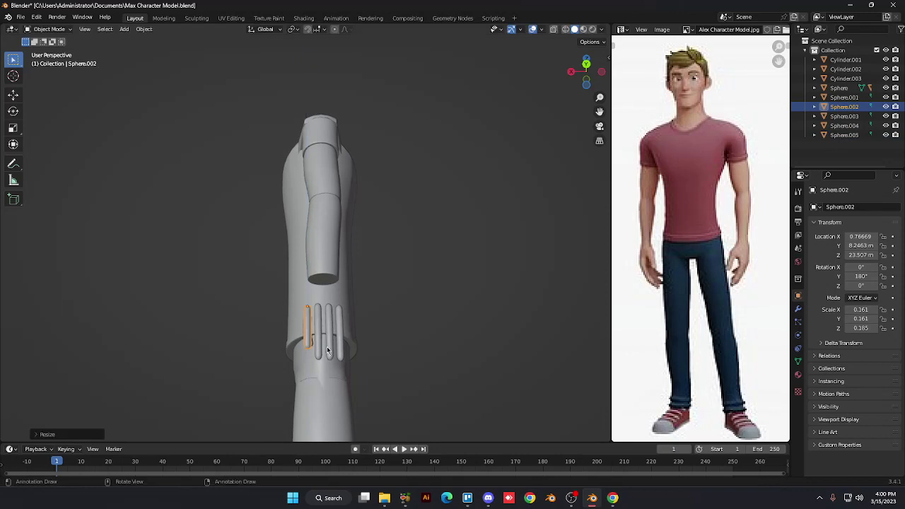
Shorten the third finger from the positive X side along Z to about 0.9 of its length
left_click(327, 350)
key("s")
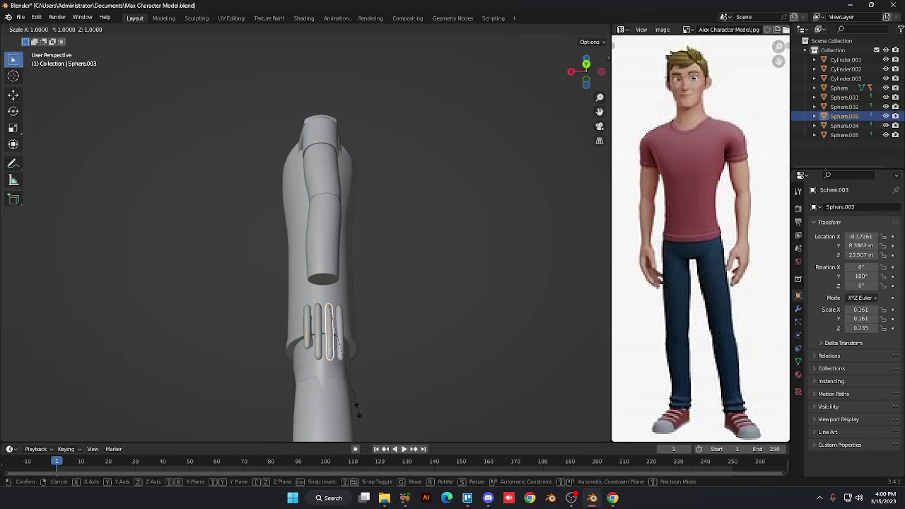
key("z")
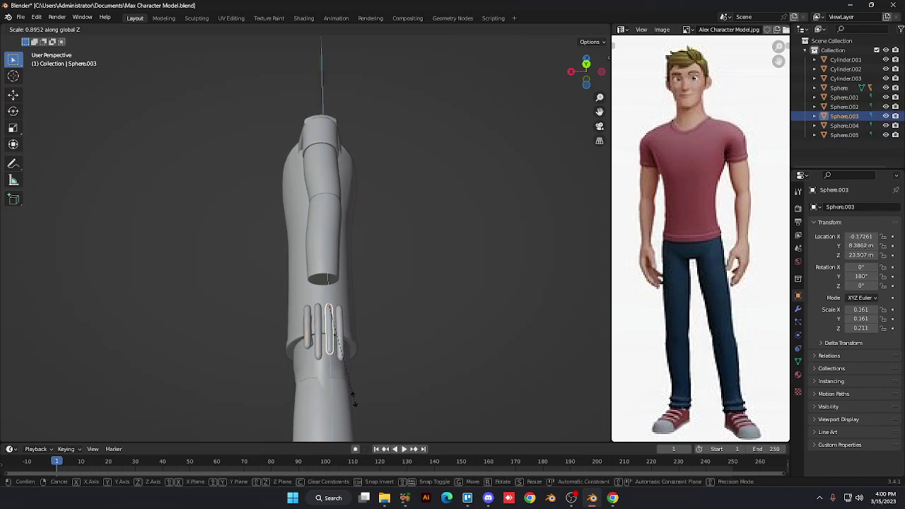
left_click(355, 401)
Shorten the outermost finger on the negative X side along Z to a Z scale of about 0.158
left_click(356, 370)
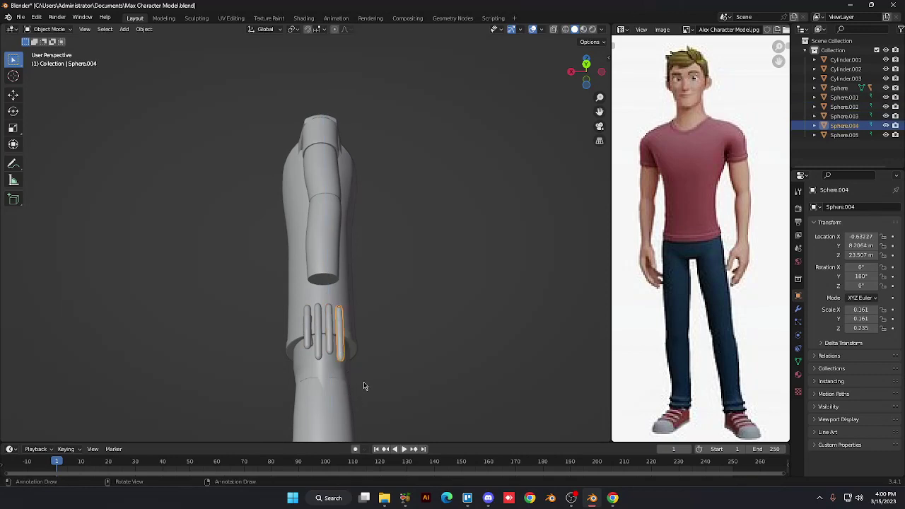
key("s")
key("z")
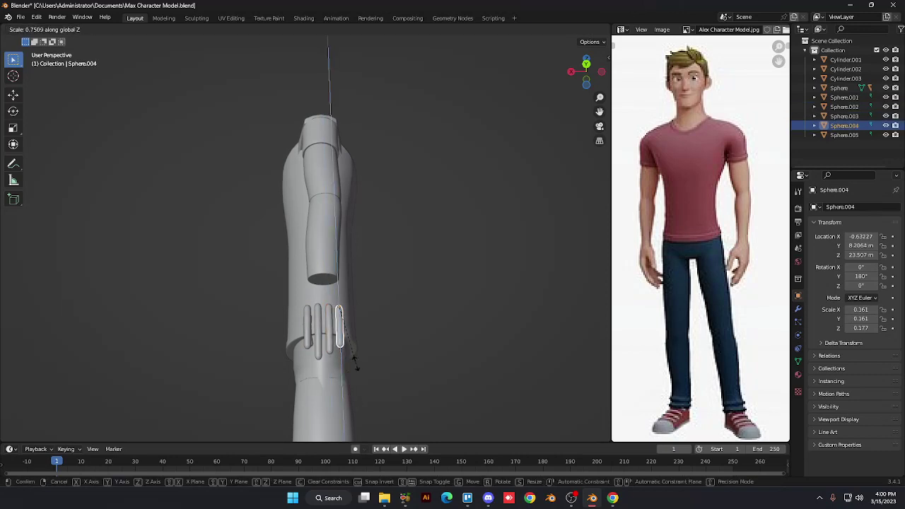
left_click(355, 361)
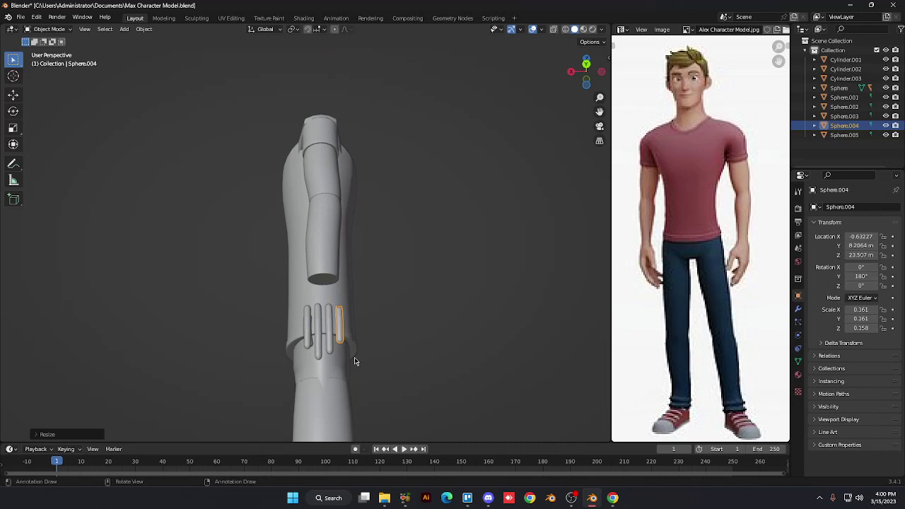
left_click(486, 318)
Examine the fingers and thumb from the outer side of the arm and in close-up from the positive X side
key("KP_8")
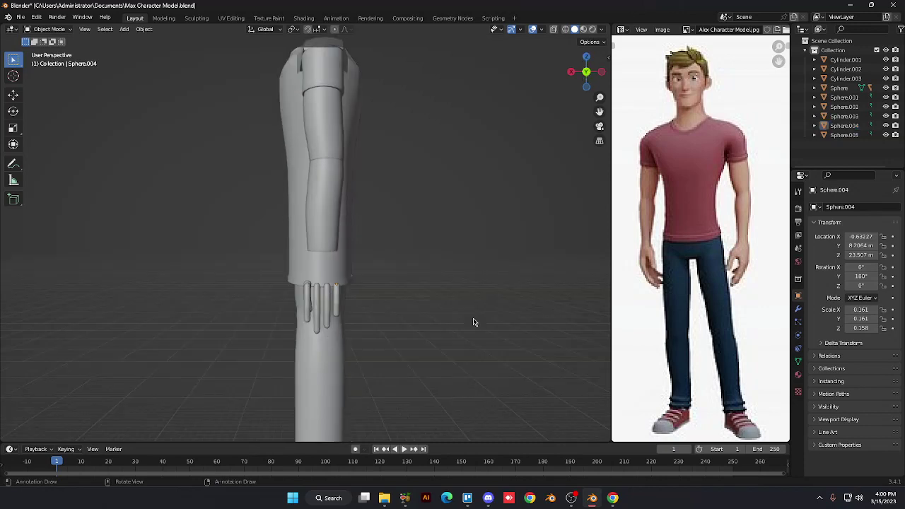
key("KP_4")
key("KP_4")
key("KP_4")
key("KP_4")
key("KP_4")
key("KP_4")
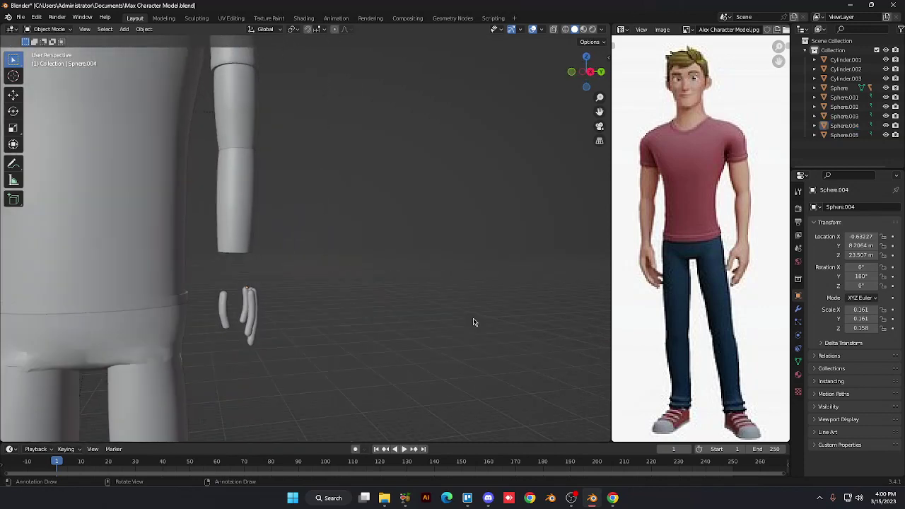
key("KP_4")
key("KP_4")
key("KP_4")
scroll(474, 323, "up", 2)
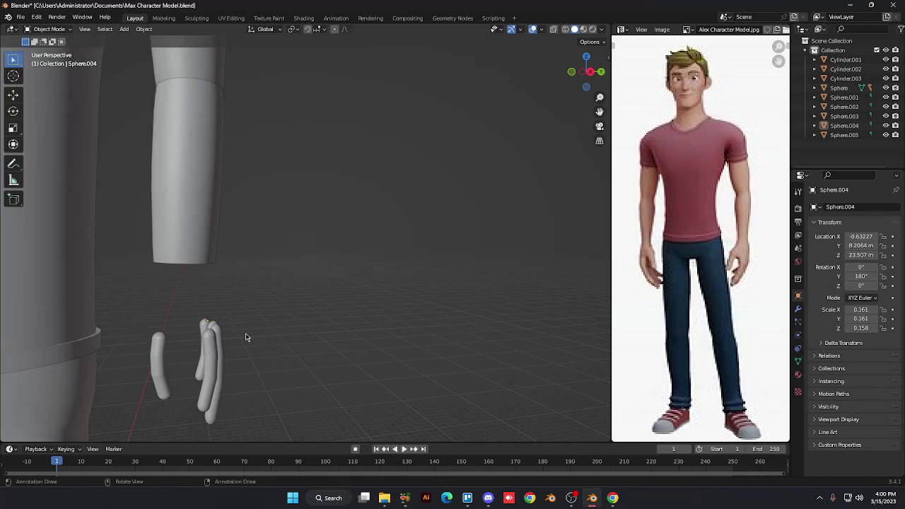
middle_click_drag(234, 340, 271, 342, "shift")
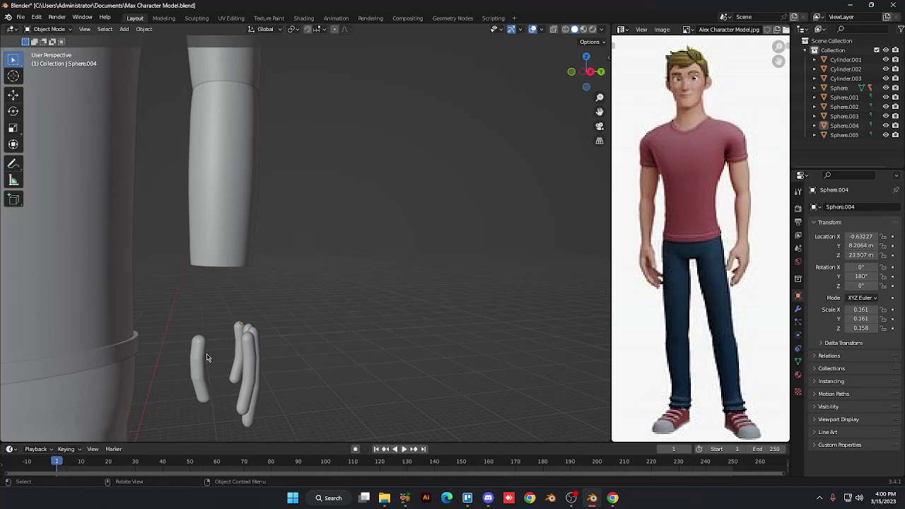
Lower the thumb about 0.3 m along Z and bring it about 0.23 m along Y toward the fingers
key("KP_1")
key("KP_3")
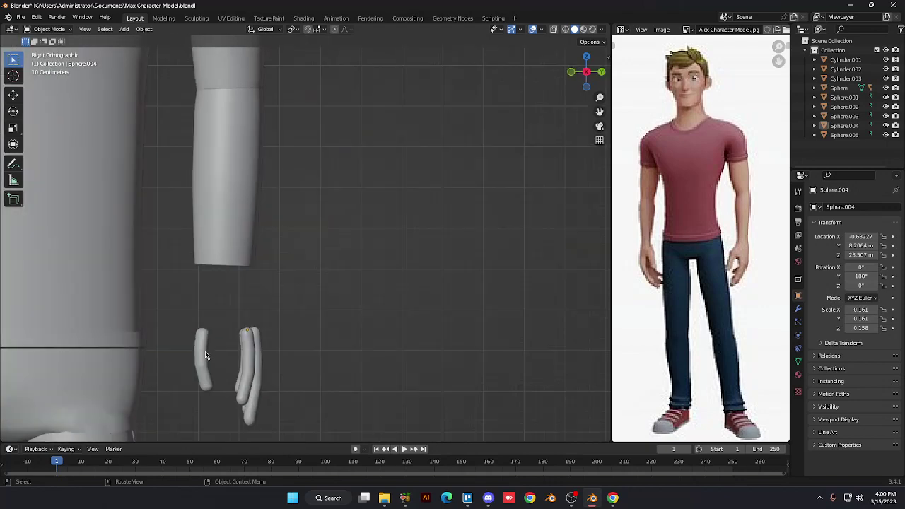
left_click(202, 354)
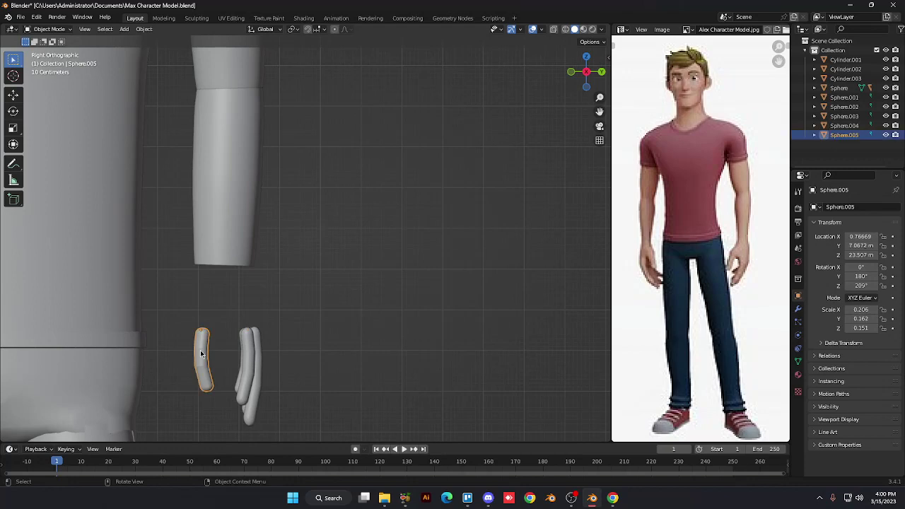
key("g")
key("z")
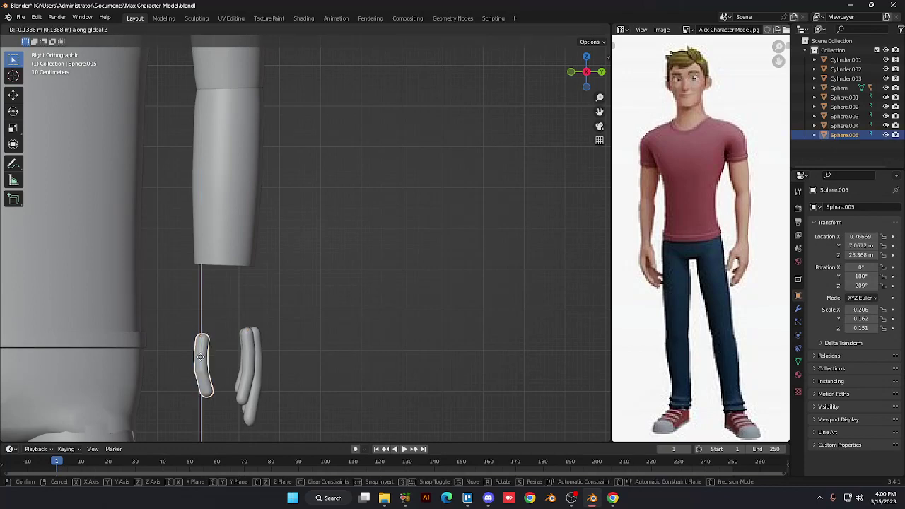
left_click(200, 362)
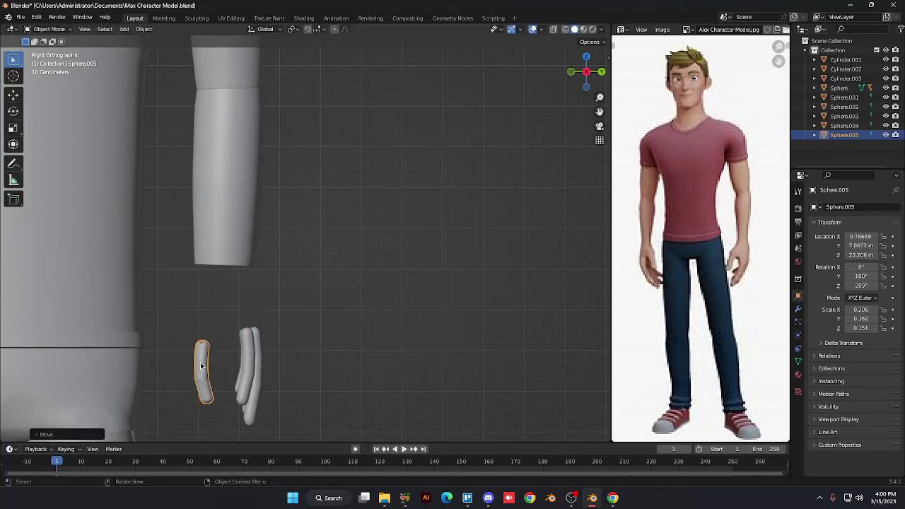
key("g")
key("y")
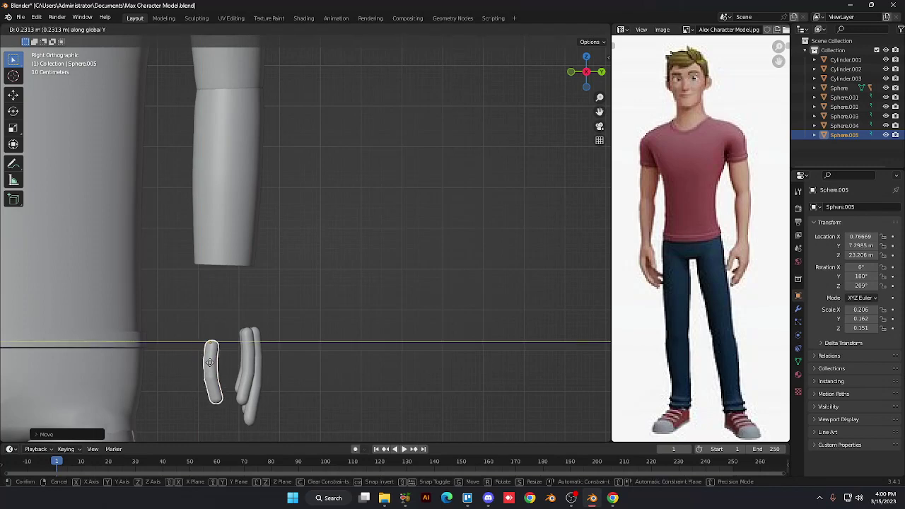
left_click(210, 362)
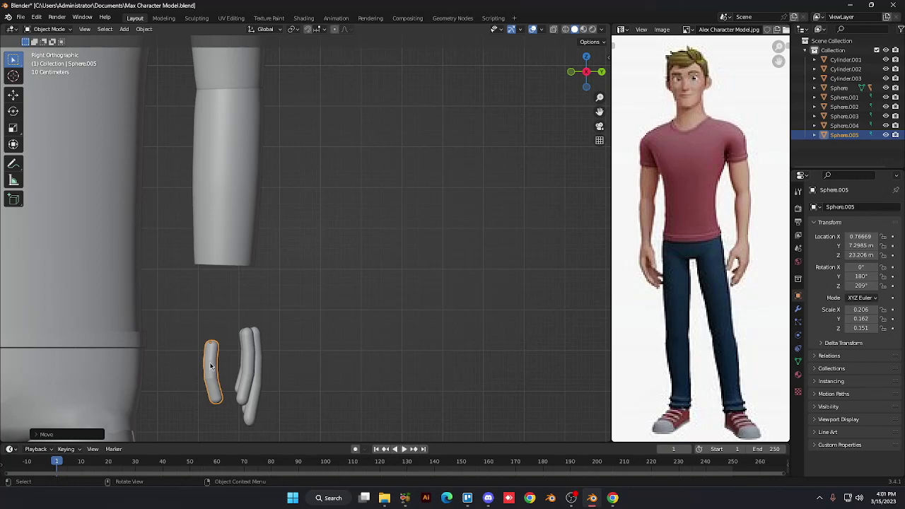
Shrink the thumb uniformly to about 0.87 and thicken it along X and Y, giving a scale of about 0.243, 0.173, 0.131
key("s")
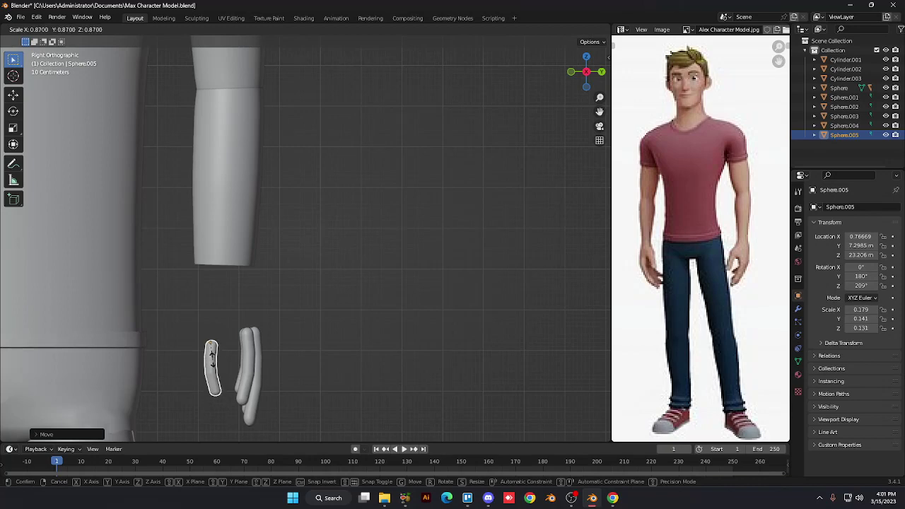
left_click(214, 363)
key("s")
key("x")
key("x")
key("x")
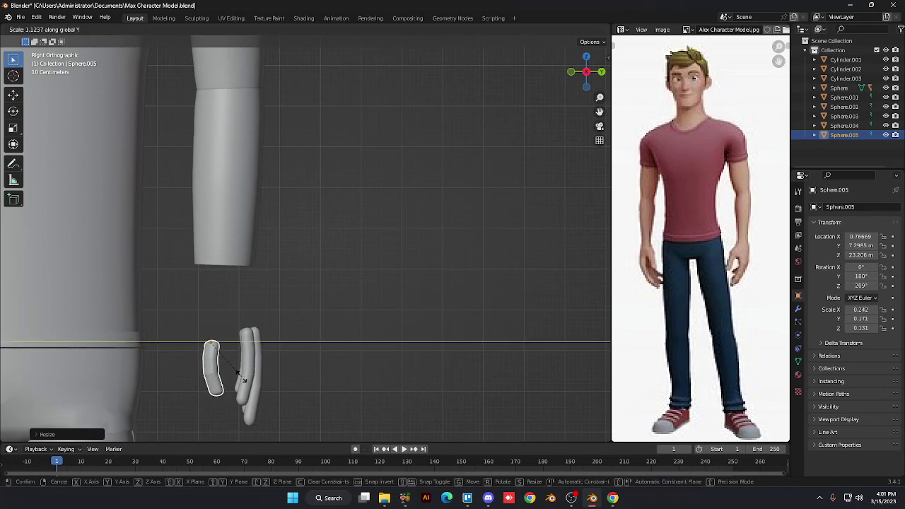
left_click(244, 389)
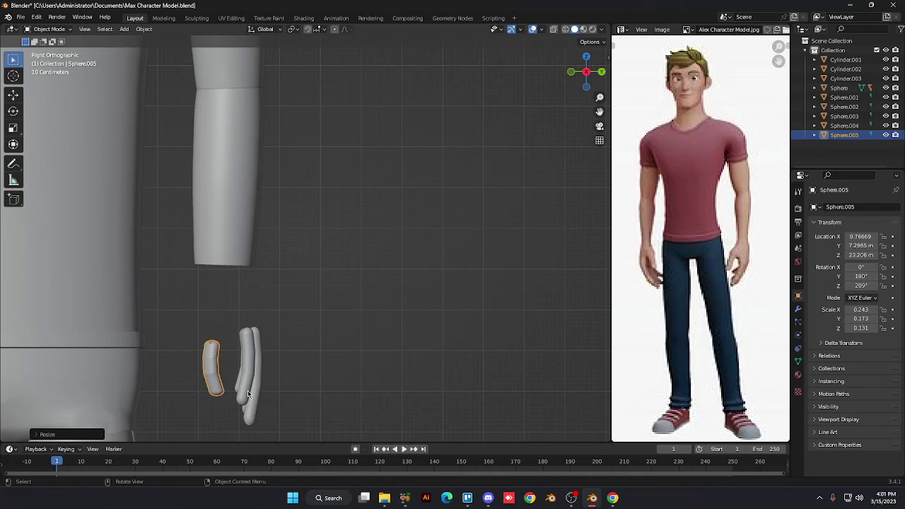
left_click(303, 364)
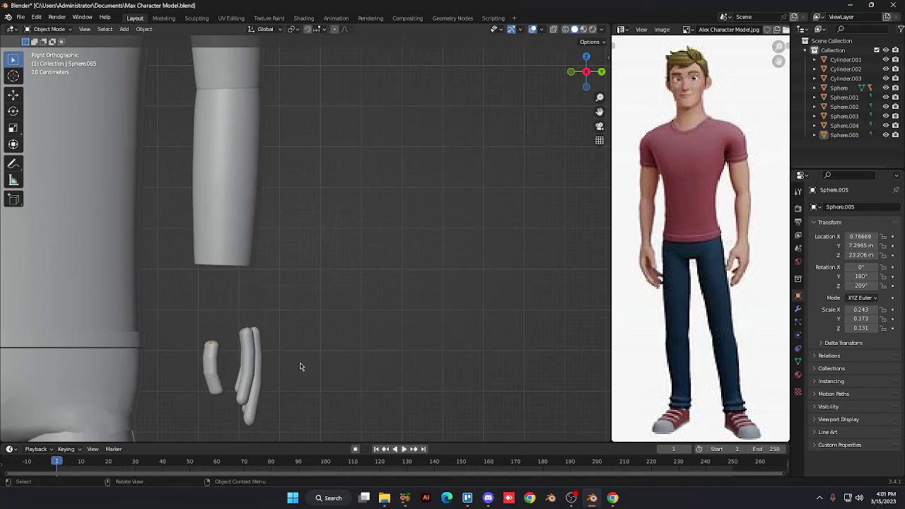
Add a cube for the palm between the end of the forearm and the fingers
middle_click_drag(299, 366, 299, 366)
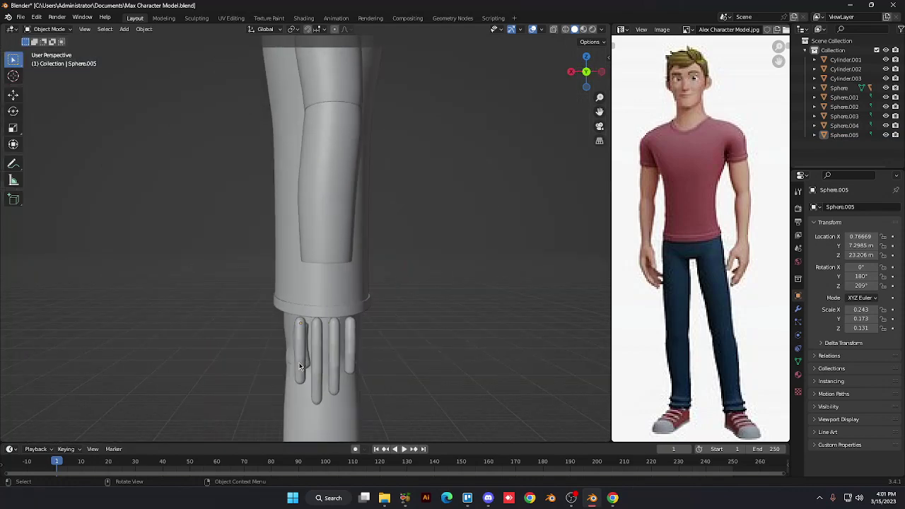
scroll(346, 286, "down", 3)
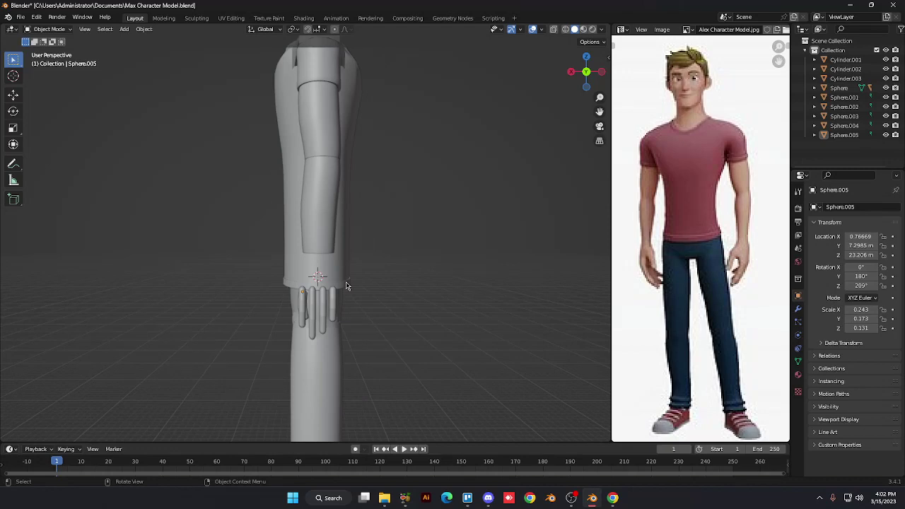
key("shift+a")
mouse_move(347, 285)
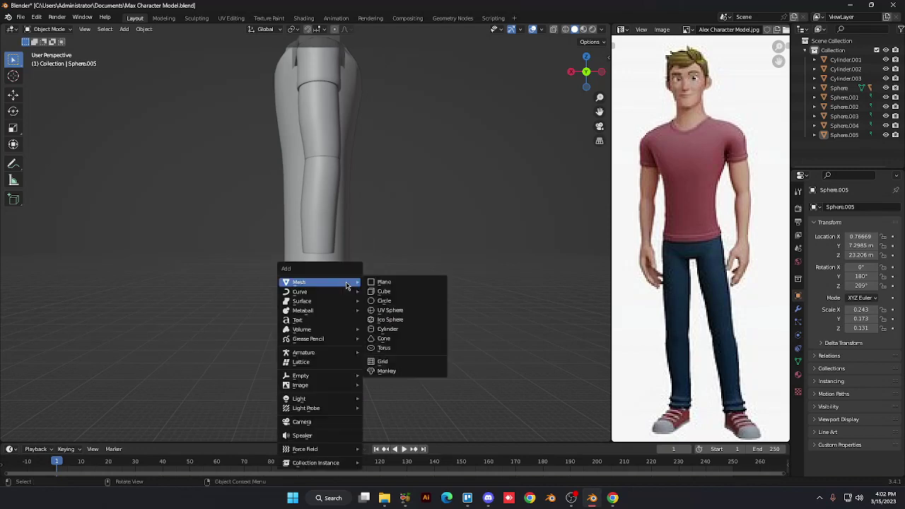
left_click(379, 292)
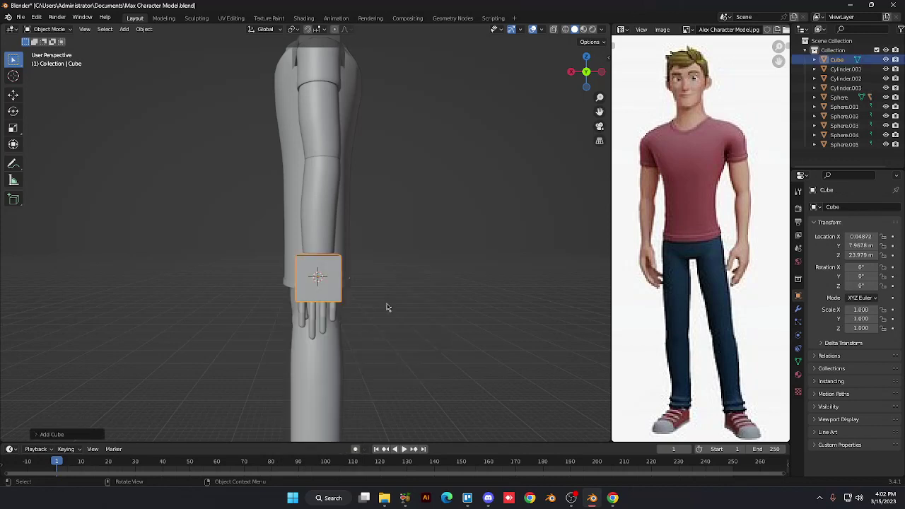
Narrow the palm cube to an X scale of about 0.865 and a Y scale of about 0.615
key("s")
key("x")
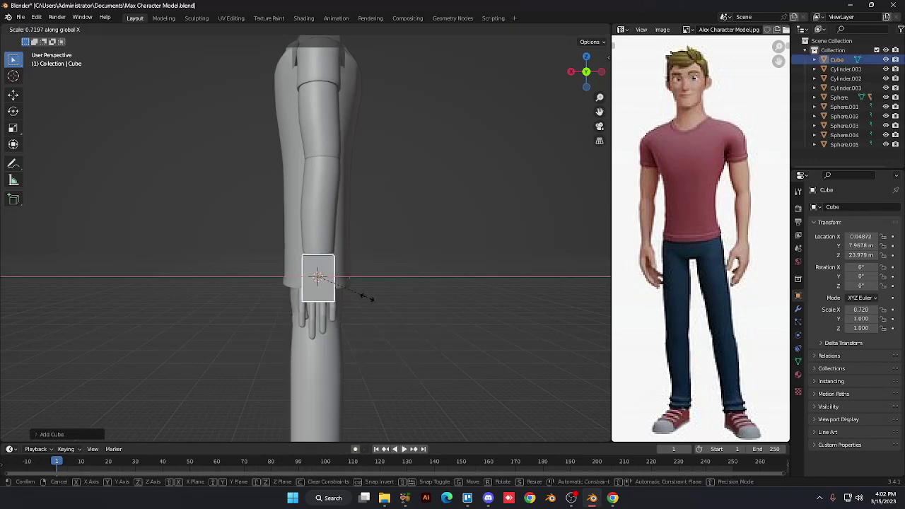
left_click(374, 312)
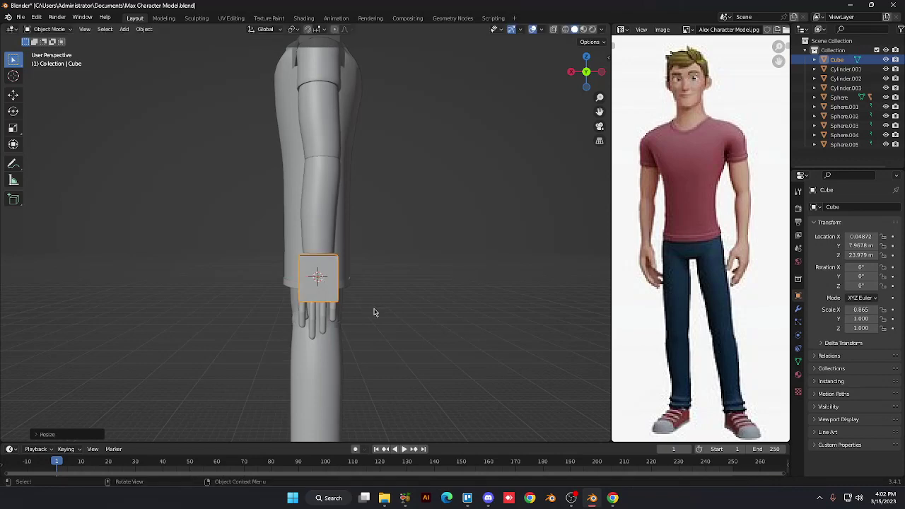
key("KP_1")
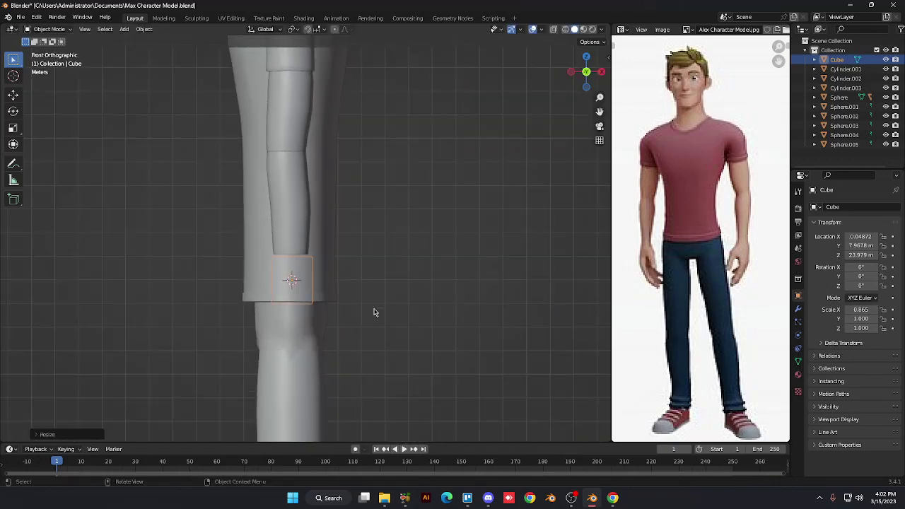
key("KP_3")
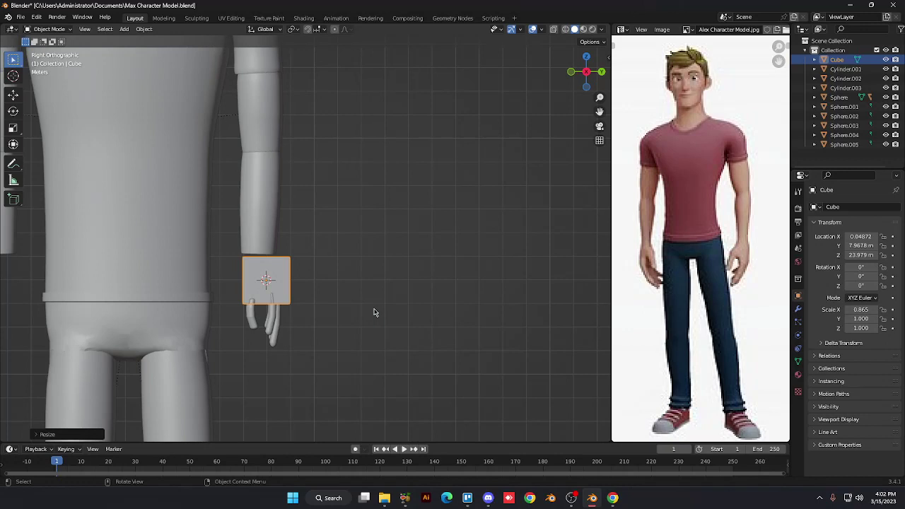
key("s")
key("y")
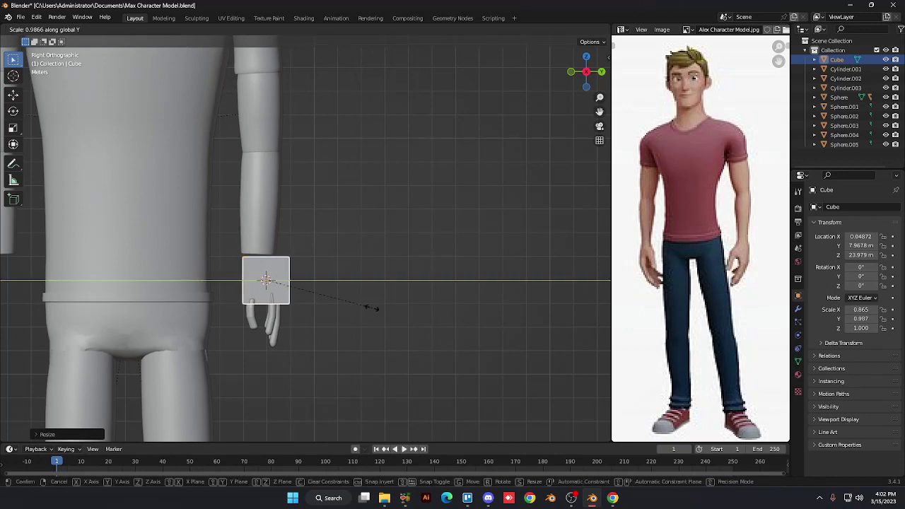
left_click(332, 297)
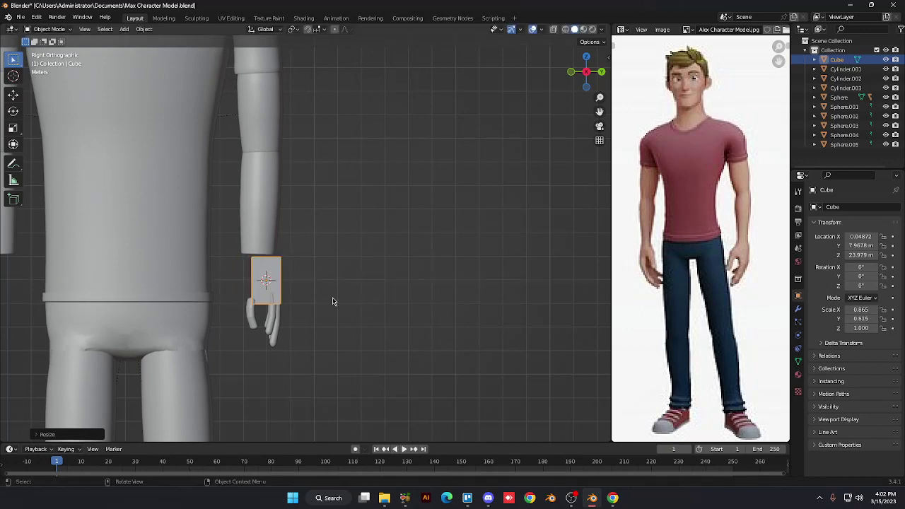
Shift the palm cube about -0.18 m along Y and tilt it about 5.46° around X
key("g")
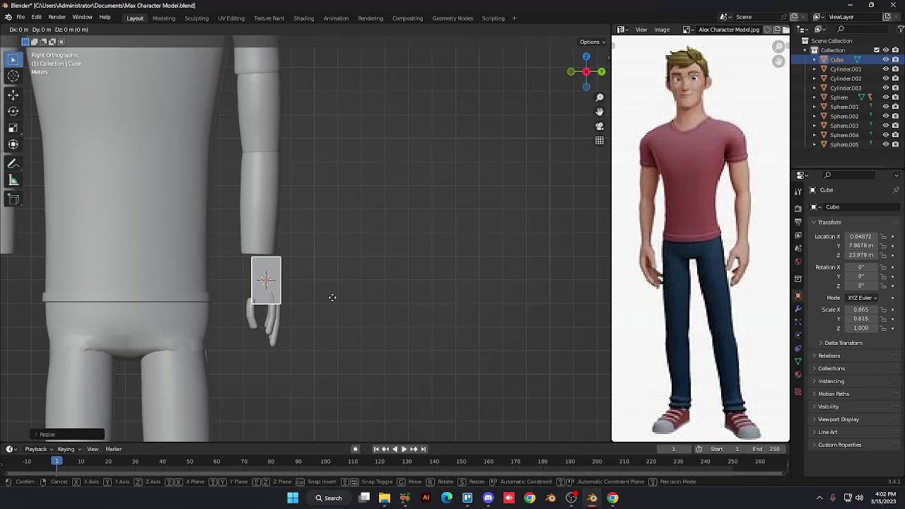
key("y")
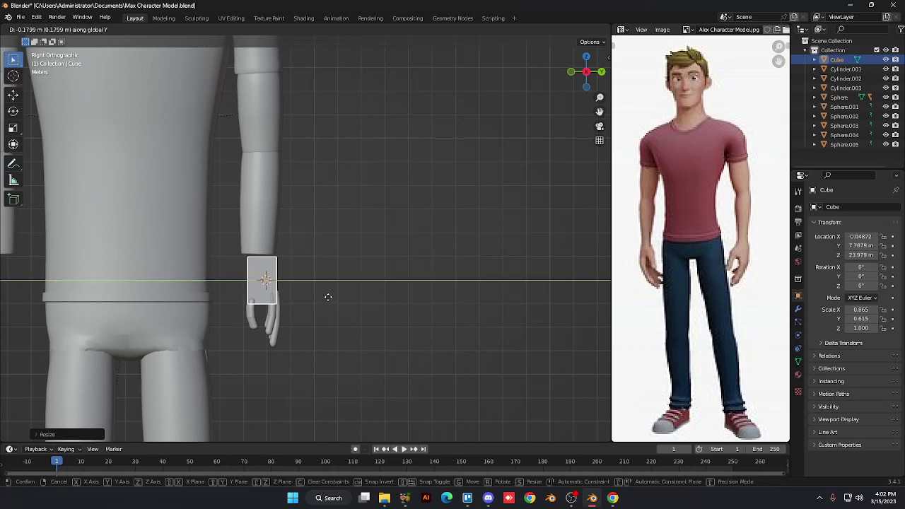
left_click(328, 297)
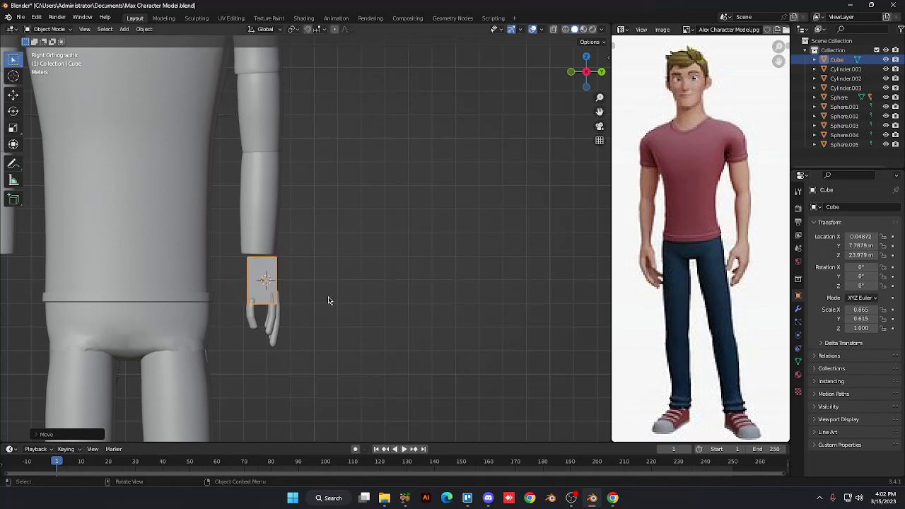
key("r")
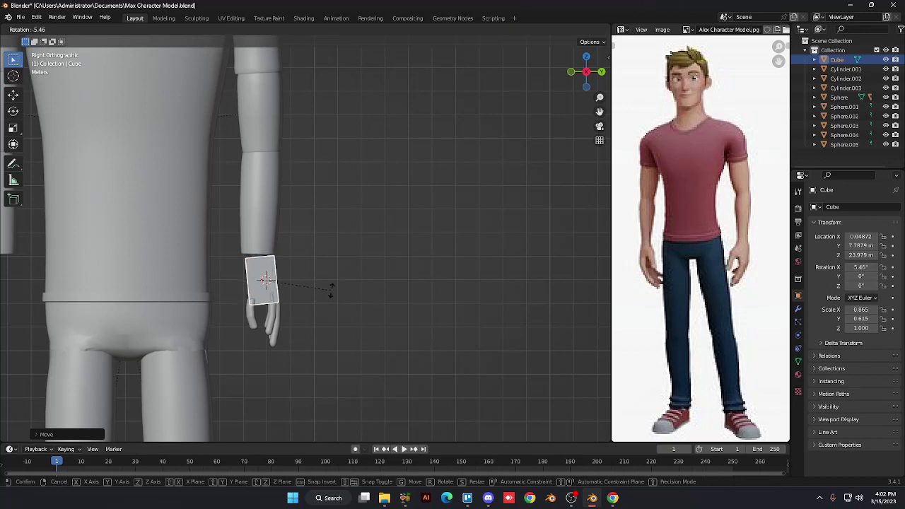
left_click(331, 294)
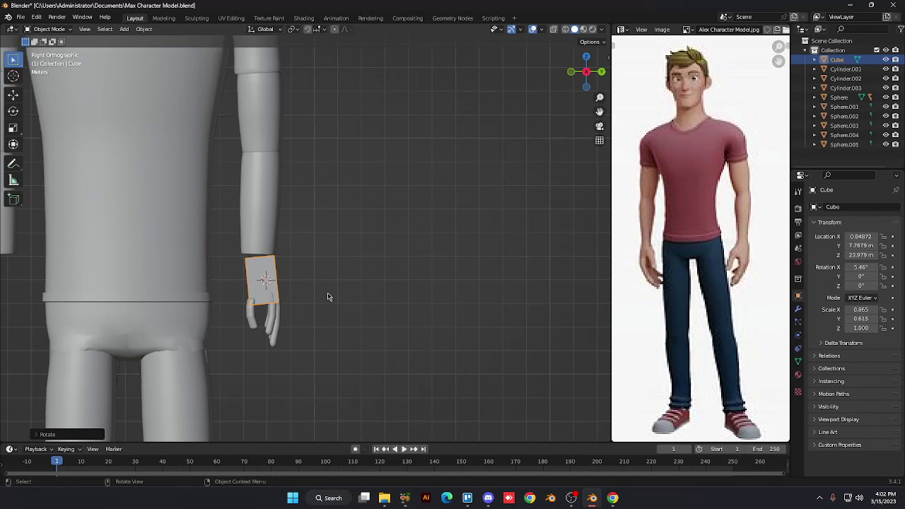
Raise the palm cube about 0.18 m along Z and shift it about -0.14 m along Y
key("g")
key("z")
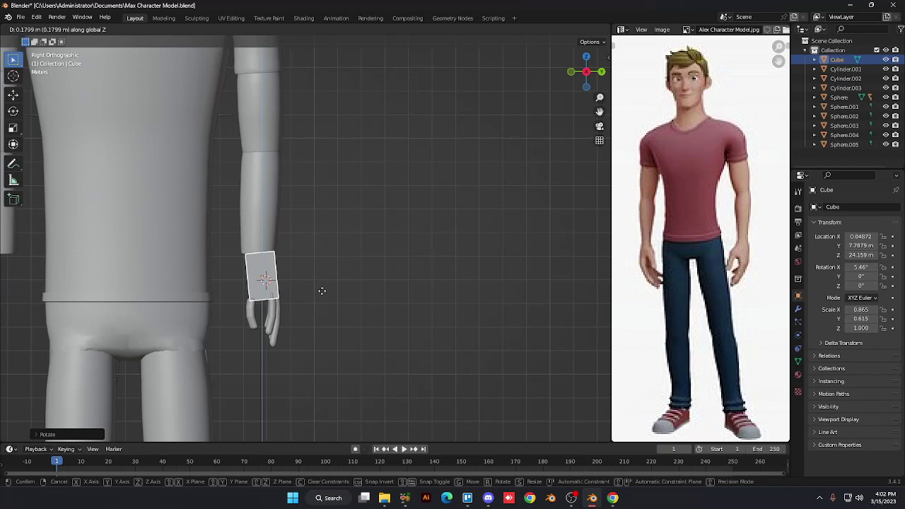
left_click(322, 291)
key("g")
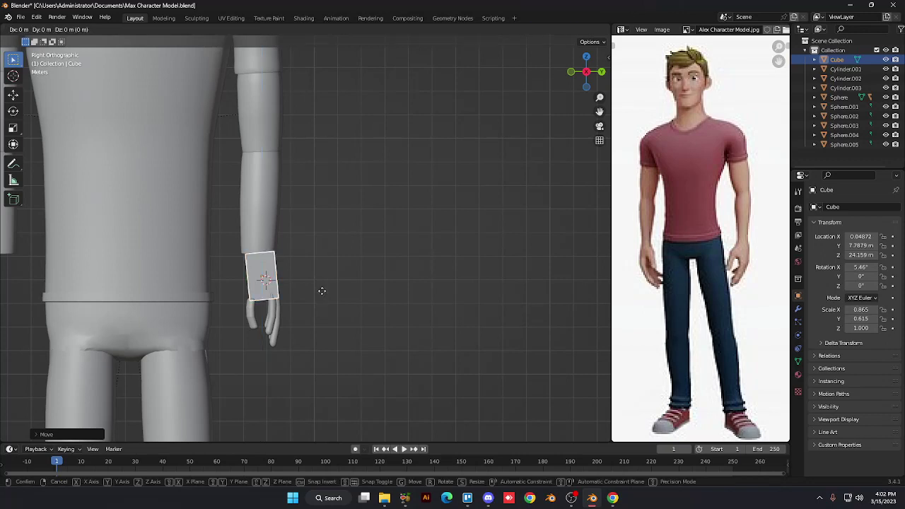
key("y")
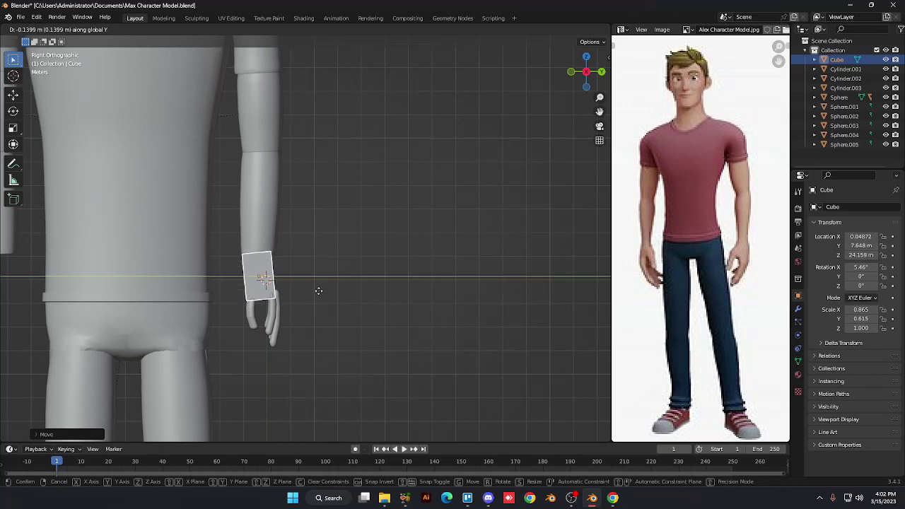
left_click(319, 290)
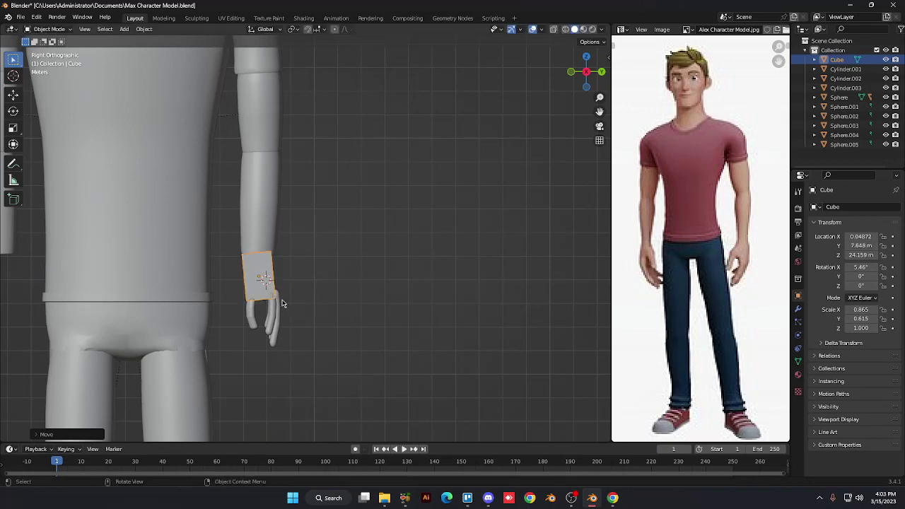
Move the four fingers together about -0.22 m along Y so they sit under the palm, leaving the thumb in place
left_click_drag(278, 327, 263, 310)
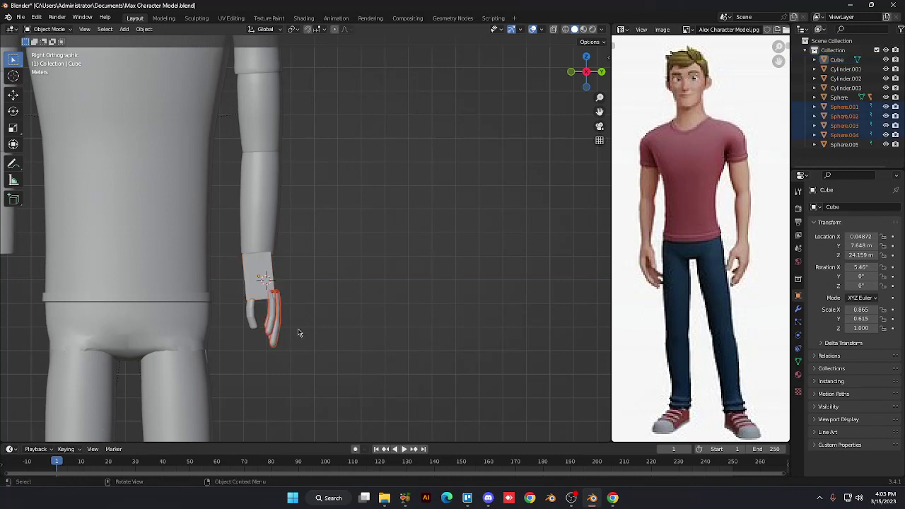
key("g")
key("y")
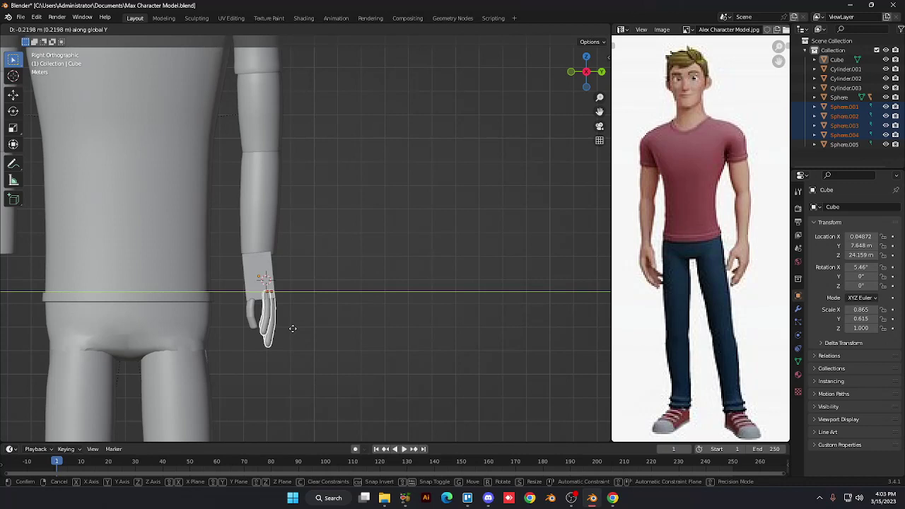
left_click(293, 330)
middle_click_drag(293, 333, 174, 332)
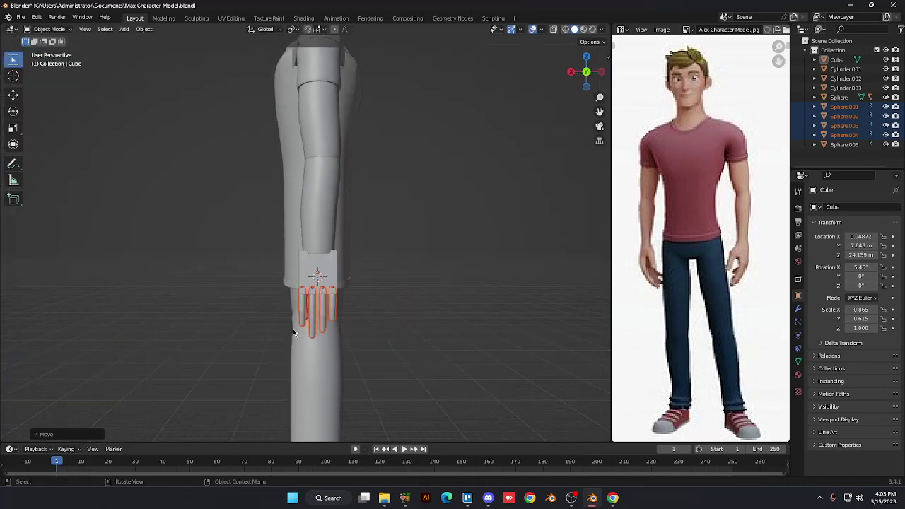
mouse_move(293, 328)
middle_mouse_down()
mouse_move(187, 332)
mouse_move(294, 333)
middle_mouse_up()
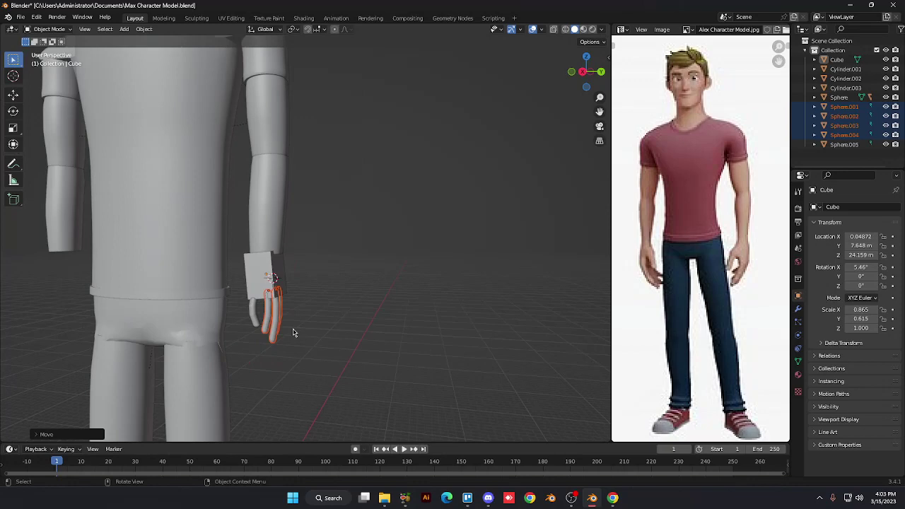
left_click(294, 332)
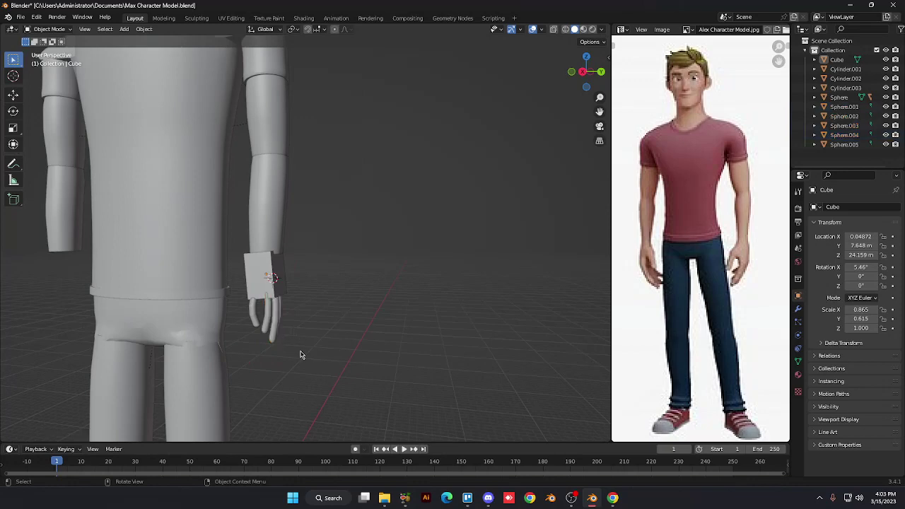
Delete the palm cube and add a UV sphere in its place between the forearm and the fingers
middle_click_drag(300, 355, 300, 355)
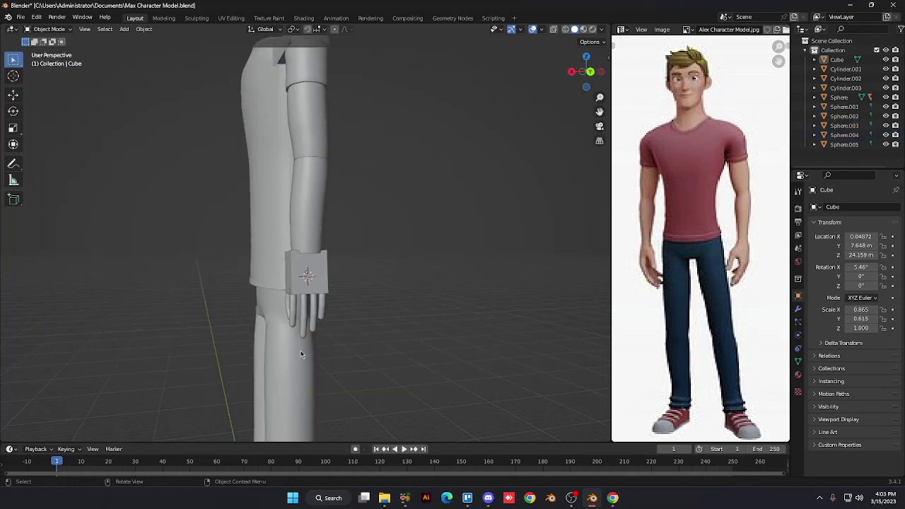
left_click(309, 289)
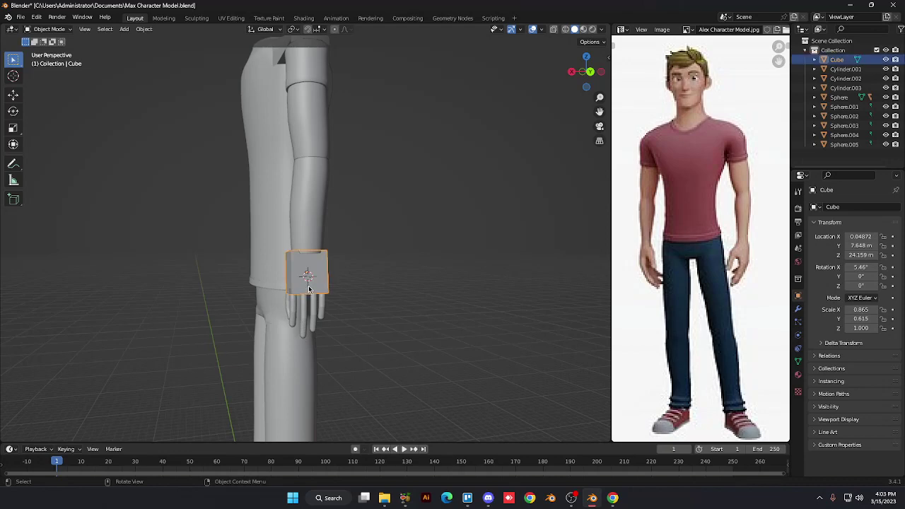
key("x")
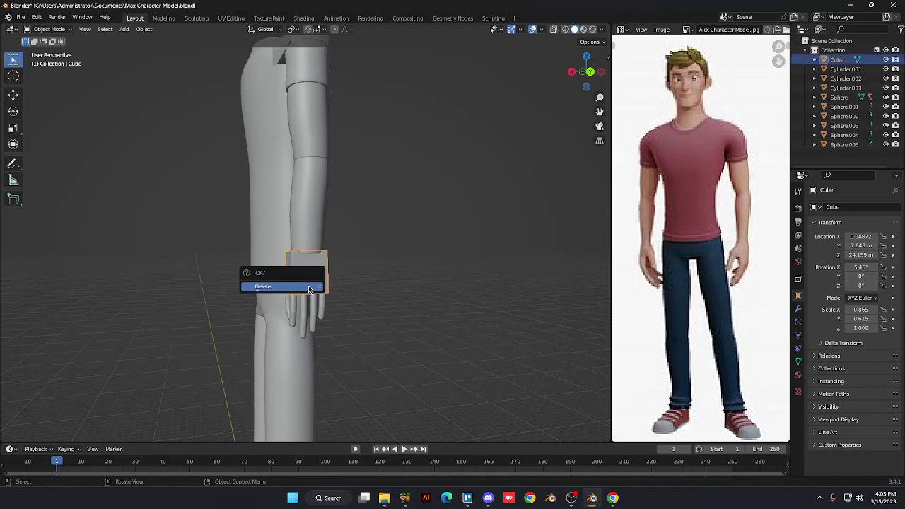
left_click(309, 287)
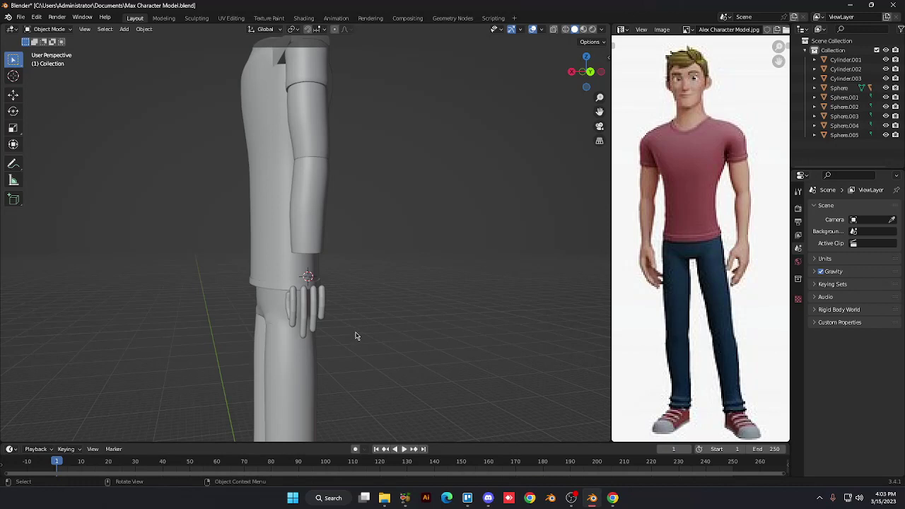
key("shift+a")
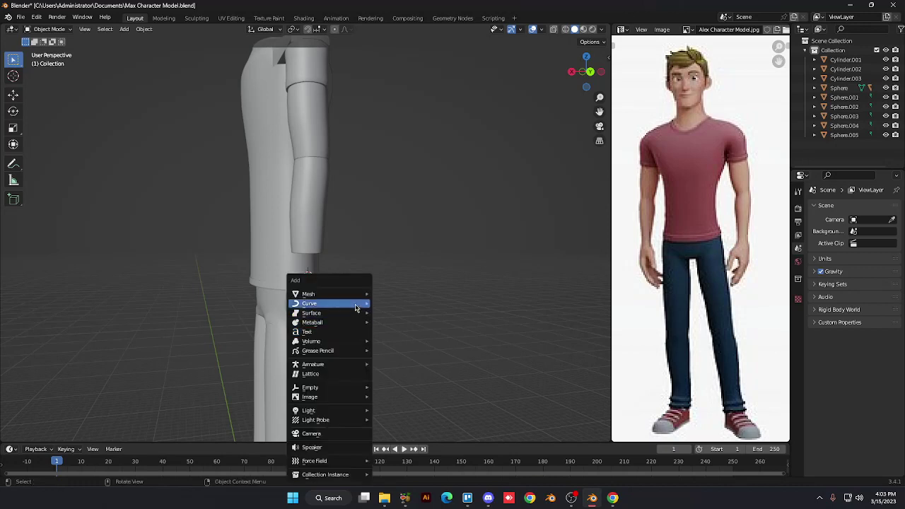
mouse_move(358, 295)
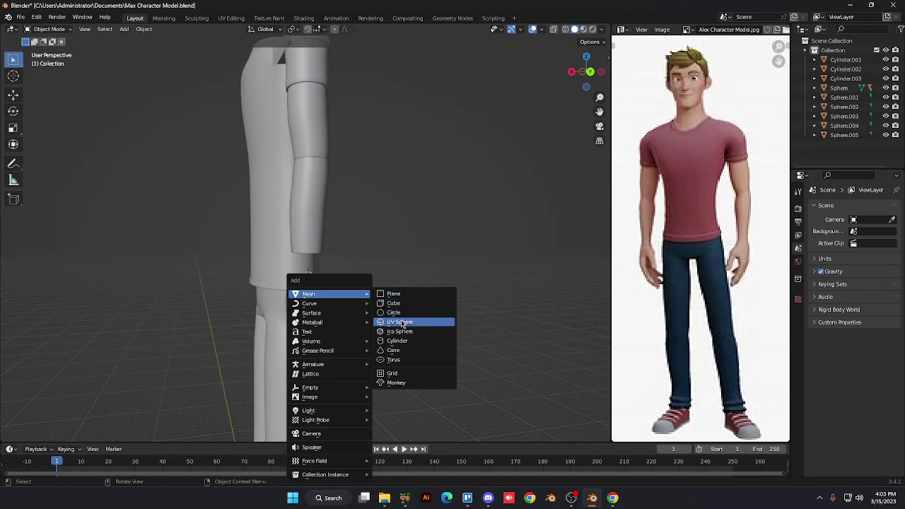
left_click(401, 322)
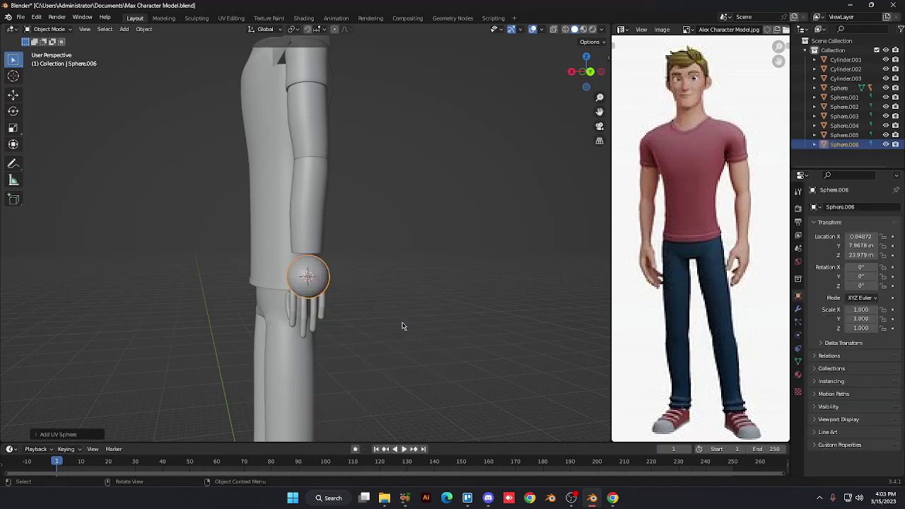
Stretch the palm sphere along Z to a scale of about 1.219
key("KP_6")
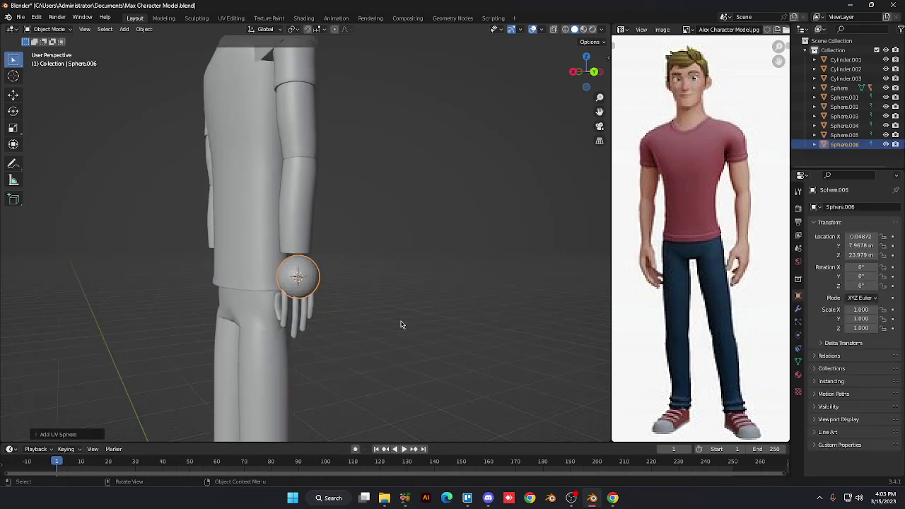
key("KP_6")
key("KP_6")
key("KP_6")
key("KP_6")
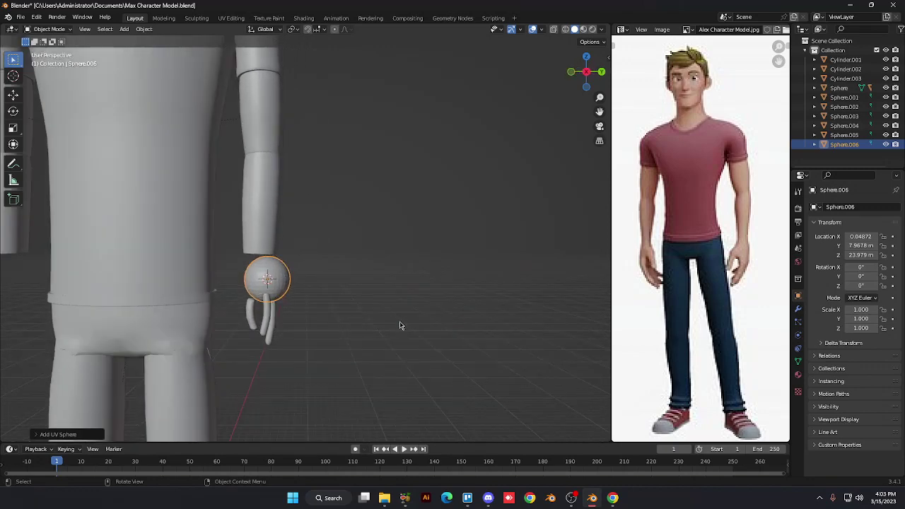
key("s")
key("Escape")
key("s")
key("z")
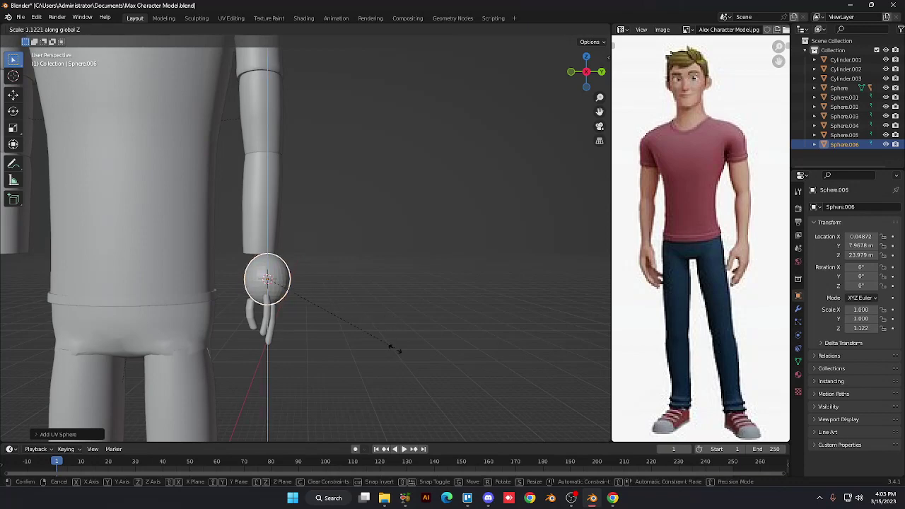
left_click(396, 374)
Flatten the palm sphere along Y to a scale of about 0.538
key("s")
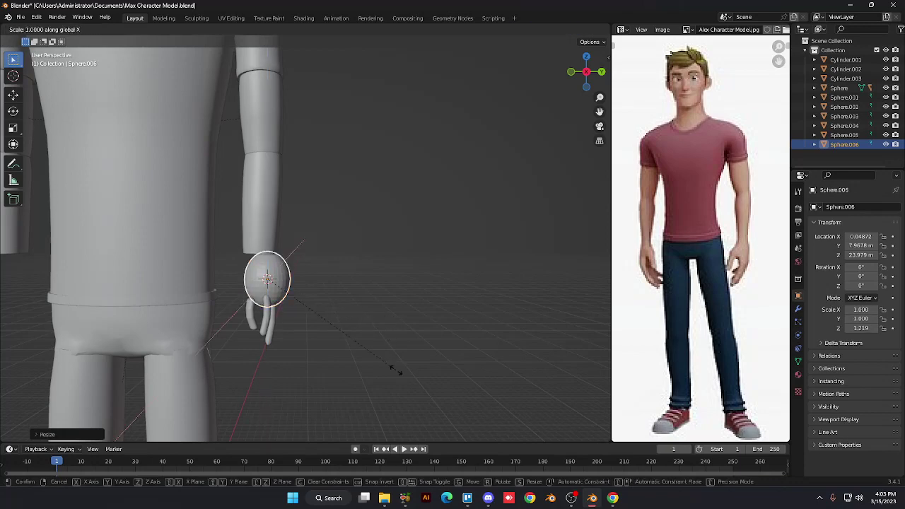
key("Escape")
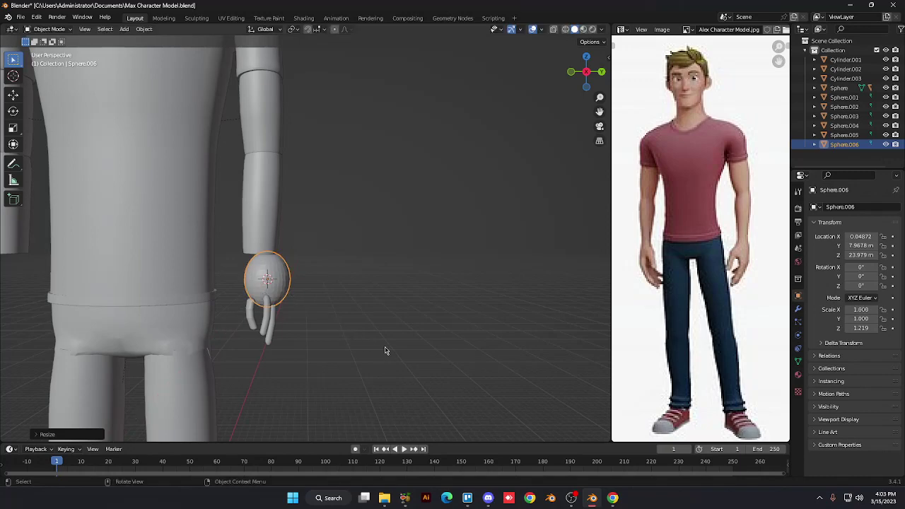
key("s")
key("y")
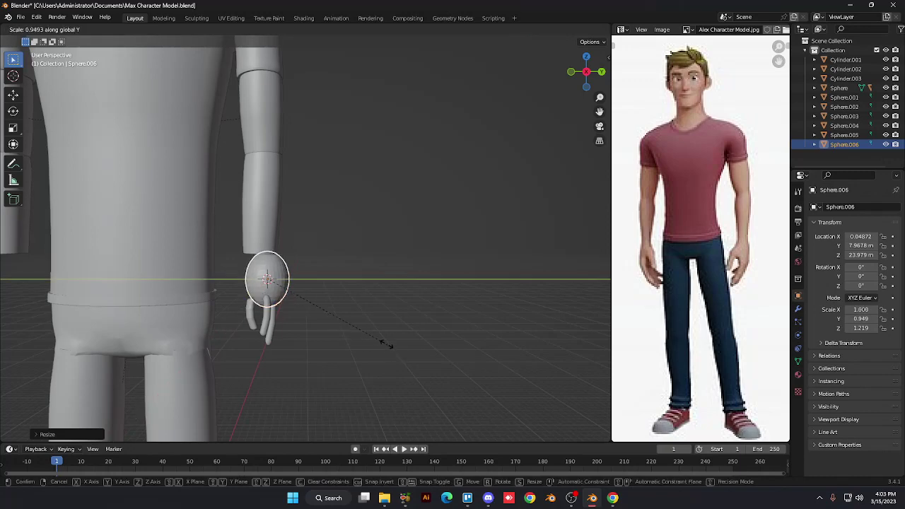
left_click(341, 305)
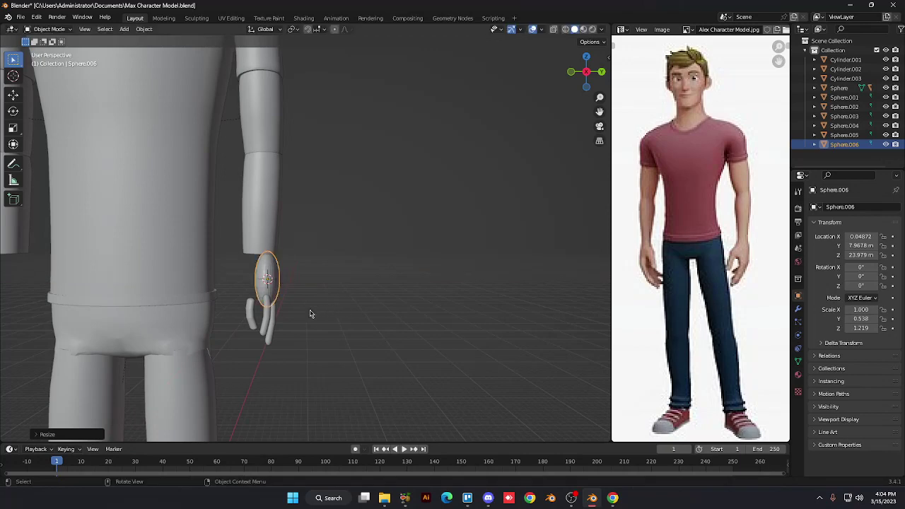
Open the palm sphere's mesh for editing in Edit Mode with X-ray display and X-axis mirror symmetry enabled
scroll(309, 313, "up", 5)
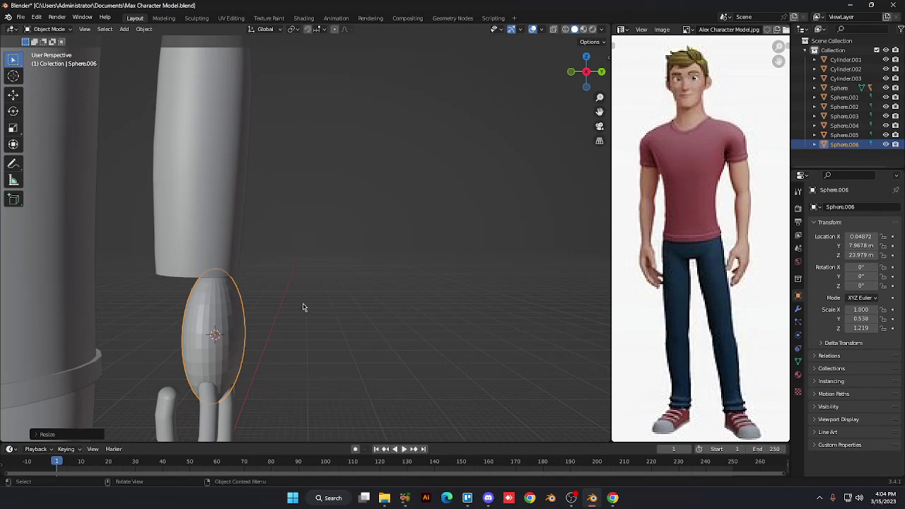
middle_click_drag(301, 303, 192, 294)
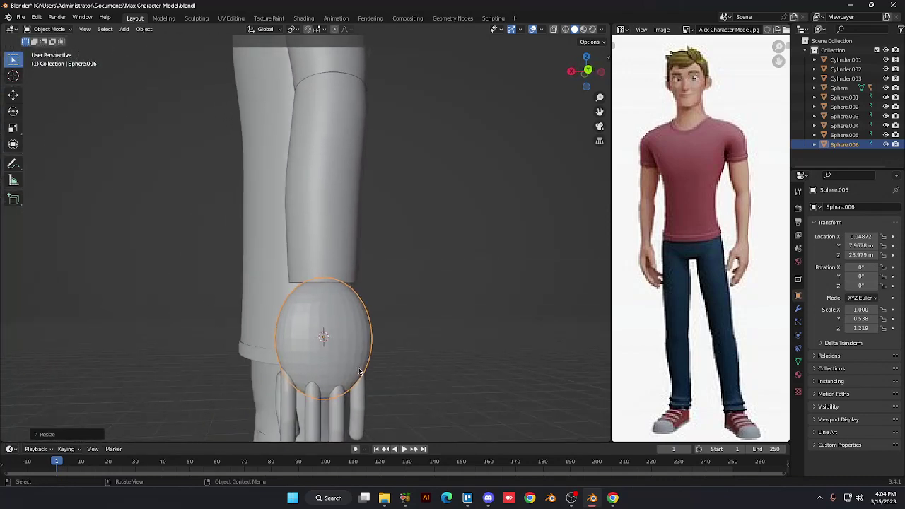
middle_click_drag(359, 371, 281, 348, "shift")
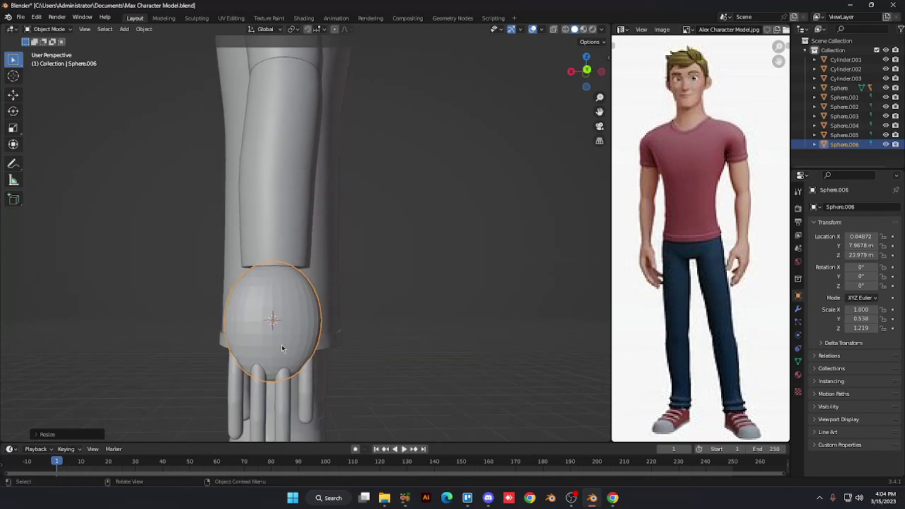
key("Tab")
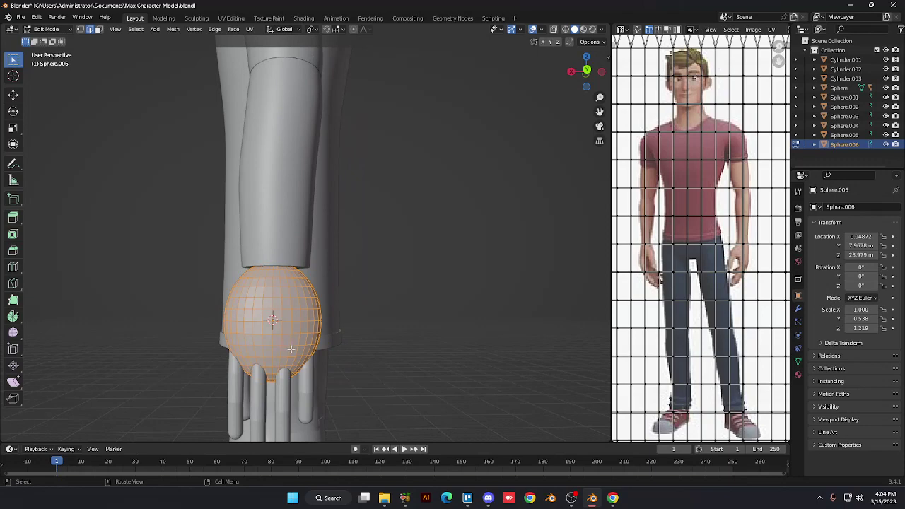
key("alt+z")
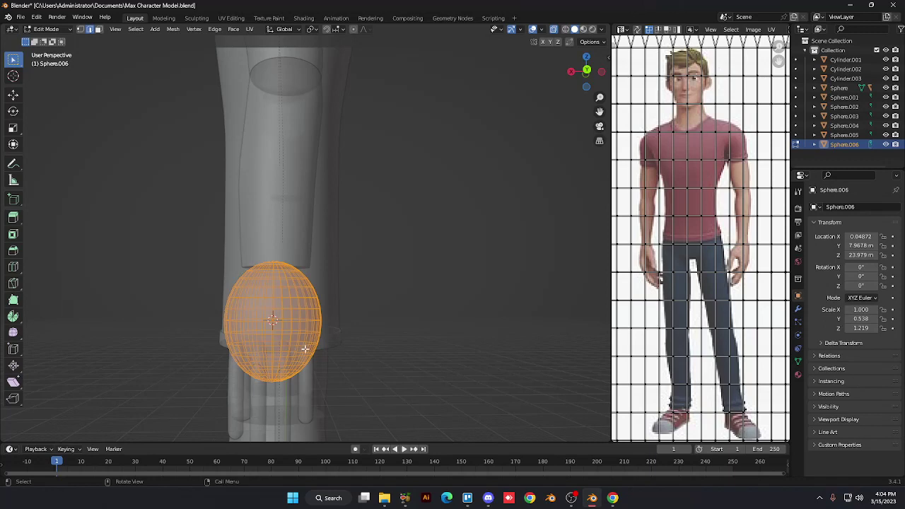
middle_click_drag(305, 349, 347, 305, "shift")
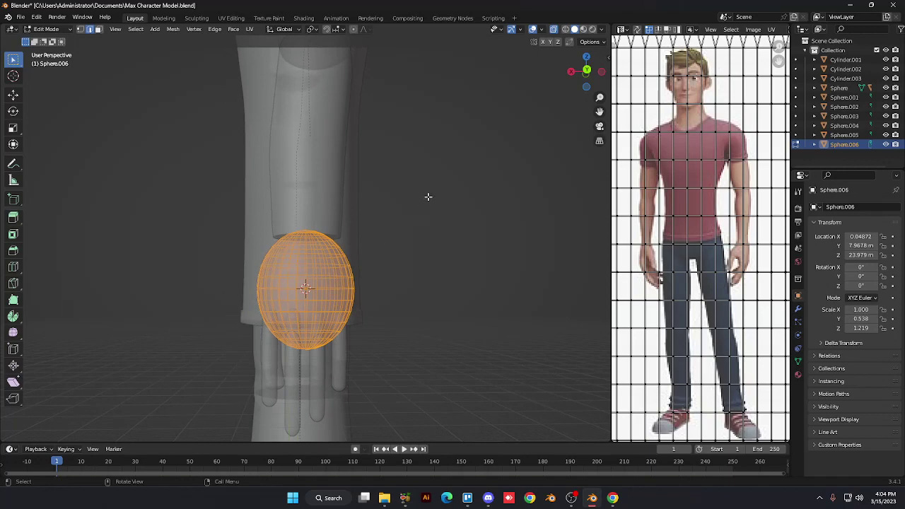
left_click(545, 43)
In front view, select the vertices at the sphere's lower -X corner and move them outward about -0.12 m along X
key("1")
left_click_drag(341, 348, 318, 329)
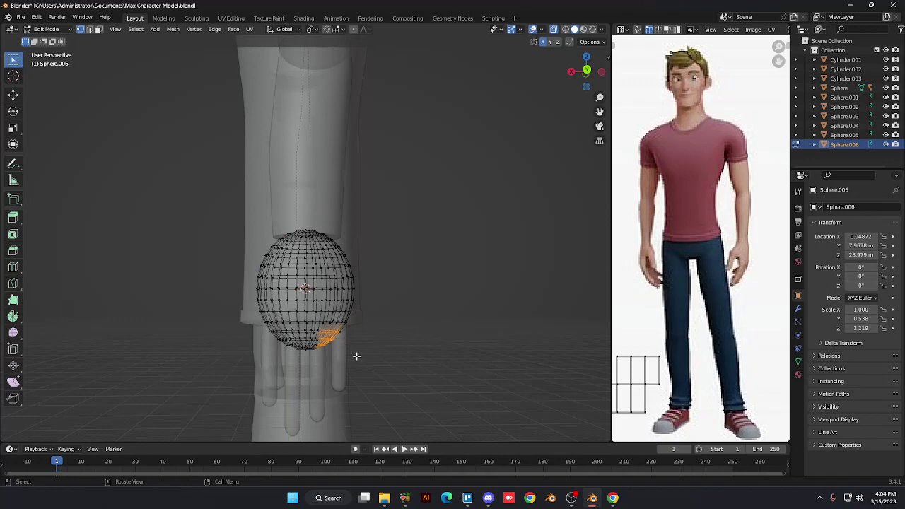
key("KP_3")
key("KP_1")
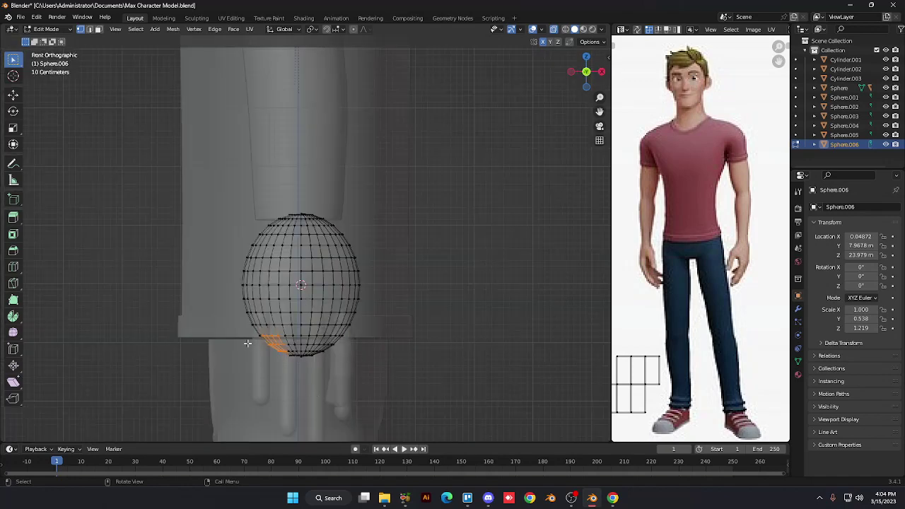
left_click_drag(247, 332, 290, 358)
key("g")
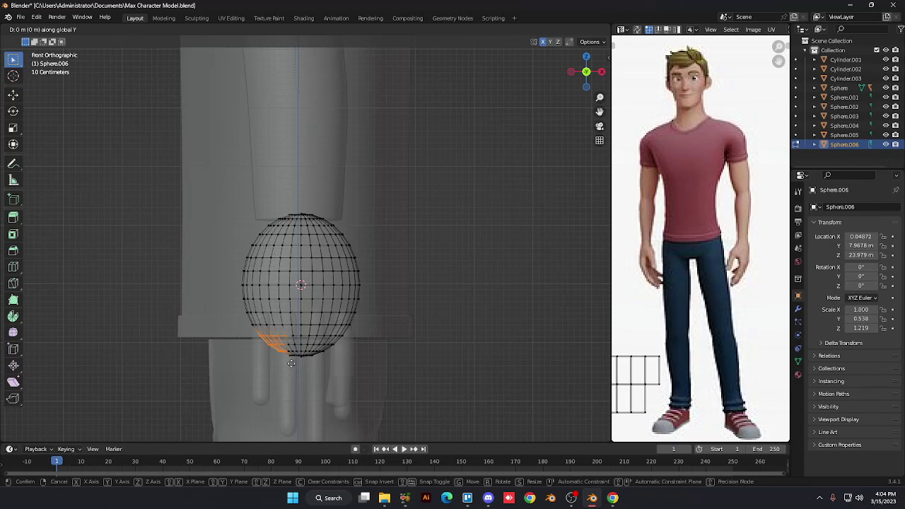
key("x")
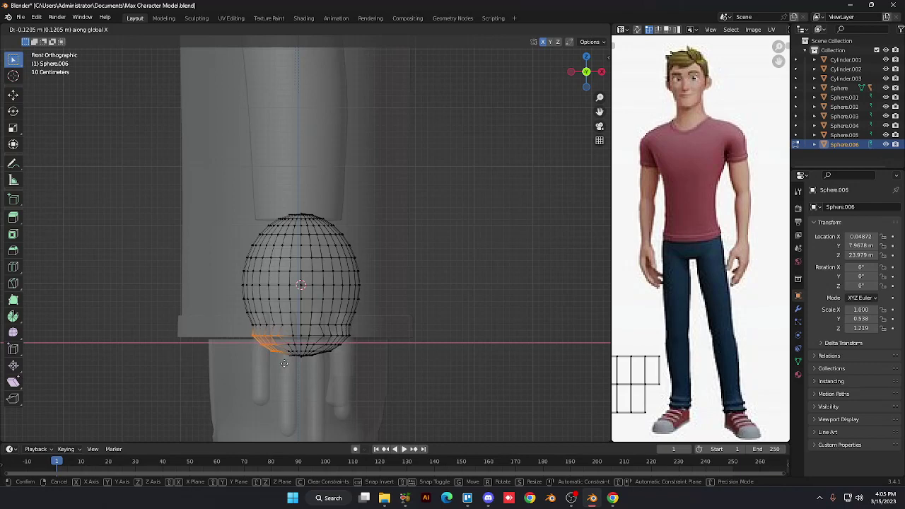
left_click(284, 364)
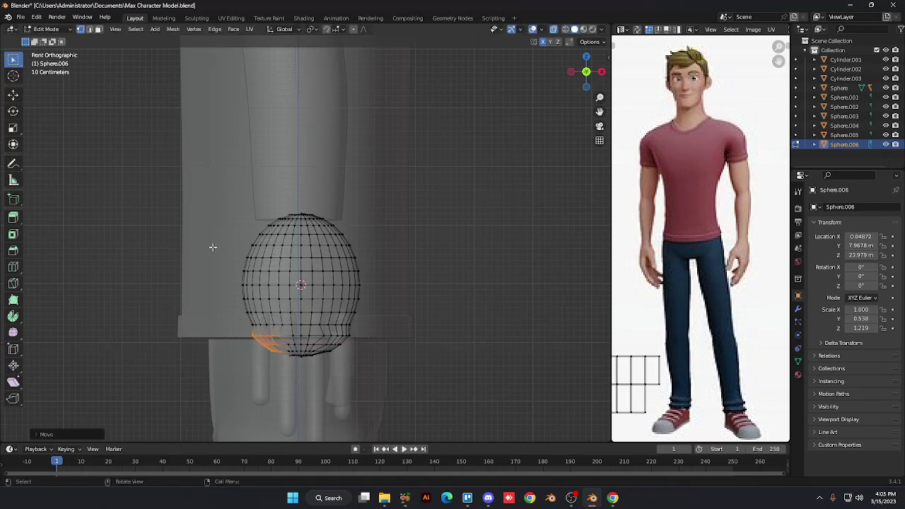
Select the palm sphere's outer vertices along its -X side and move them inward about 0.072 m along X
left_click_drag(225, 245, 251, 333)
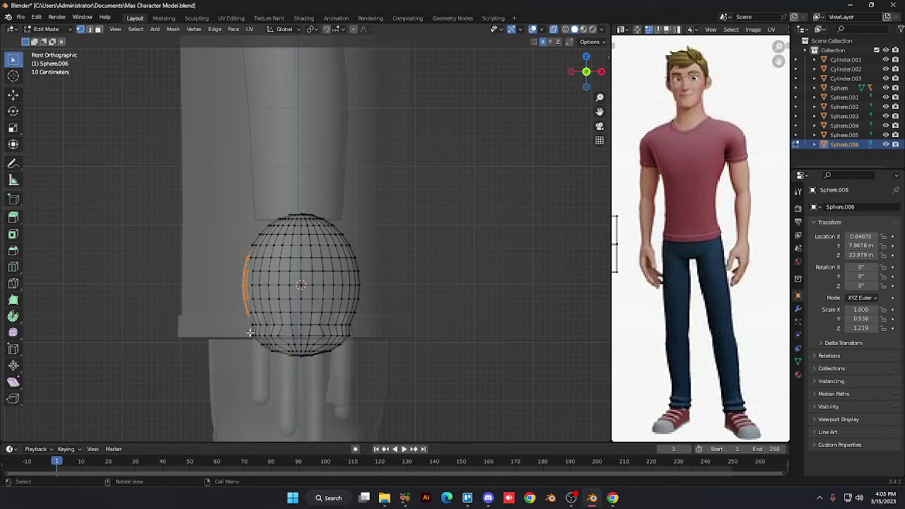
key("g")
key("x")
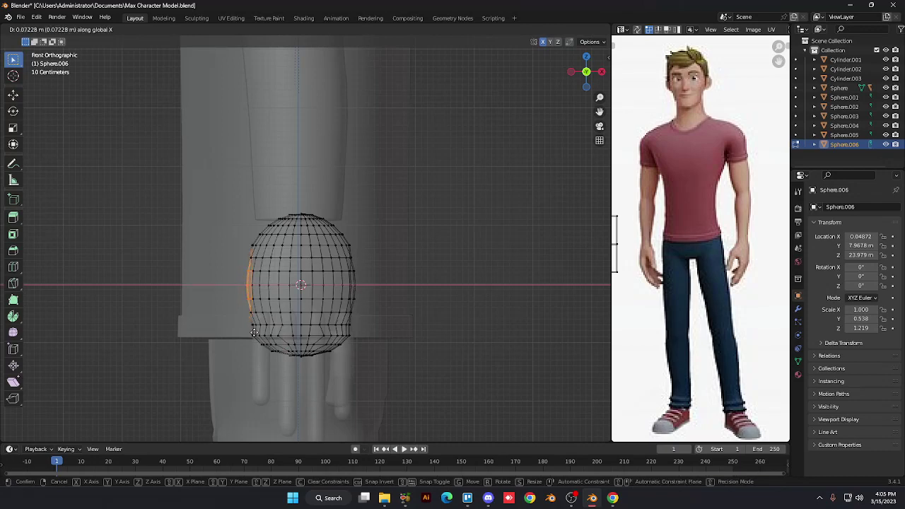
left_click(254, 332)
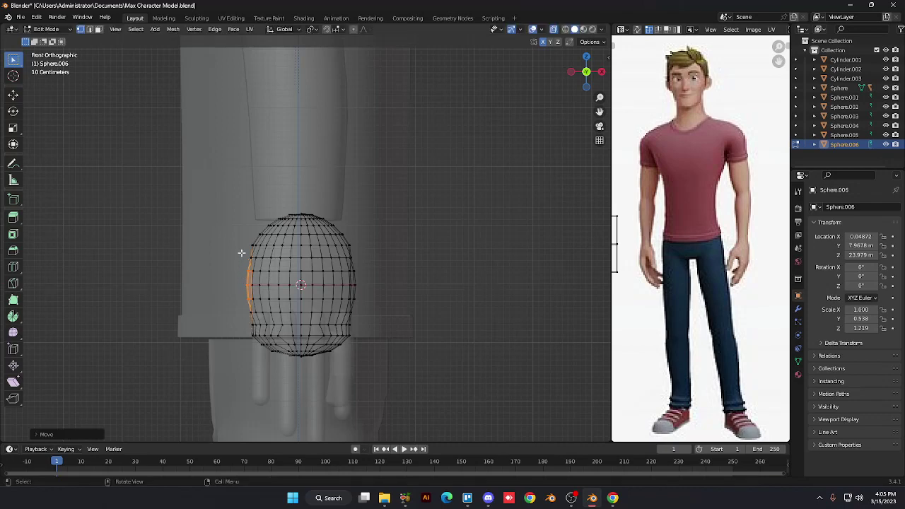
Select the outermost middle vertices on the sphere's -X side, move them inward about 0.048 m along X, and clear the selection
left_click_drag(243, 253, 249, 325)
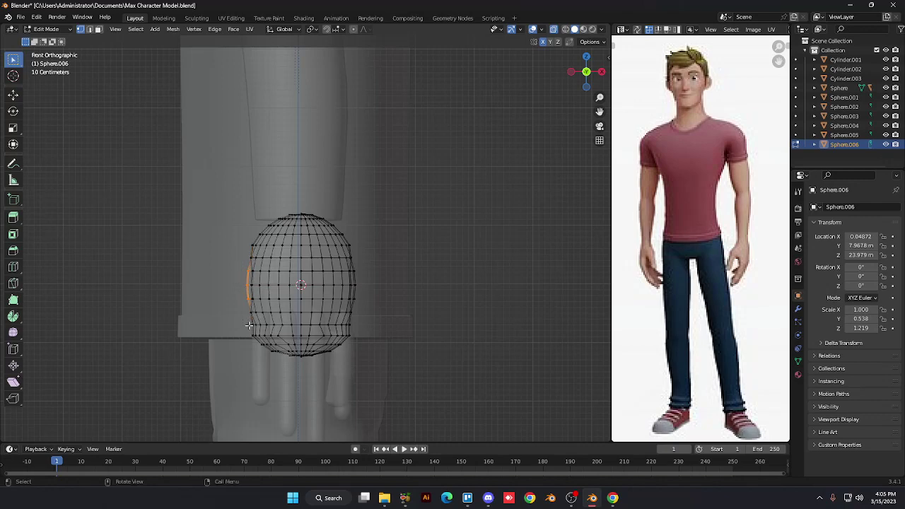
key("g")
key("x")
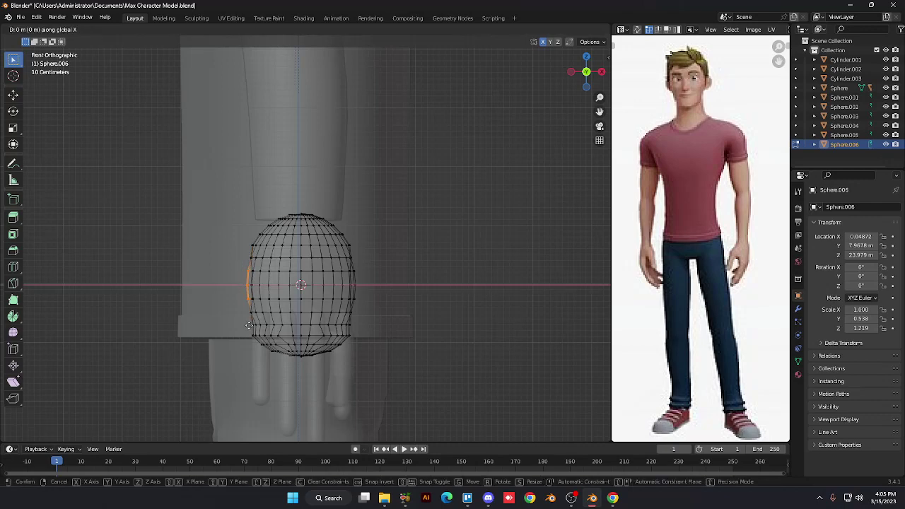
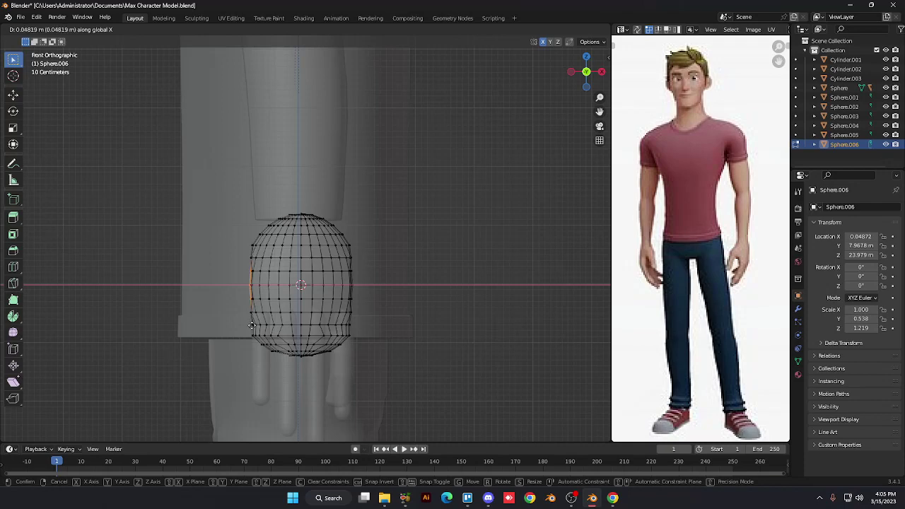
left_click(253, 326)
left_click(147, 315)
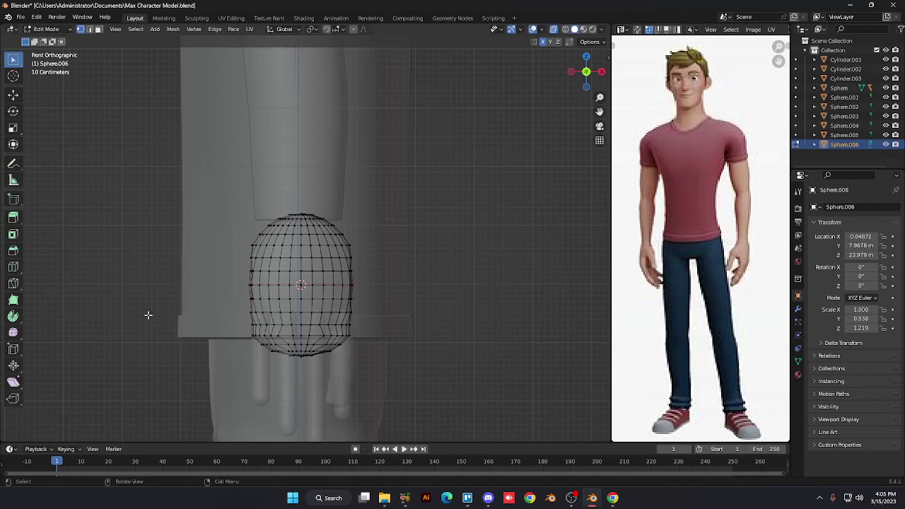
Undo the two inward moves of the palm sphere's side vertices
middle_click_drag(148, 314, 147, 315)
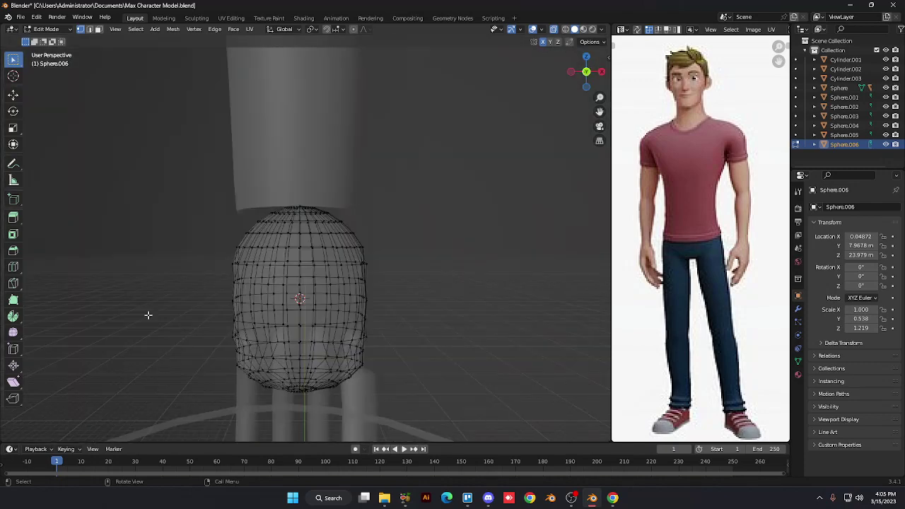
left_click(236, 283, "ctrl")
left_click(234, 332, "ctrl")
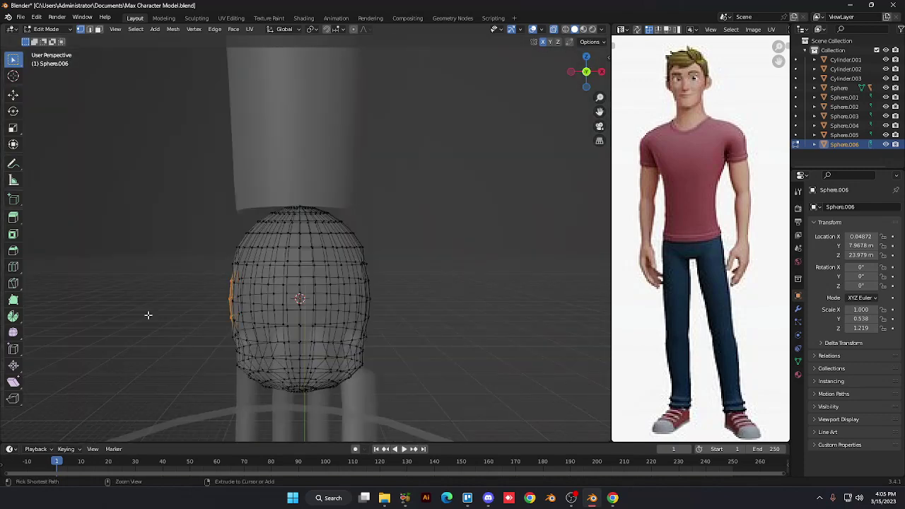
left_click(236, 251, "ctrl")
key("g")
left_click(148, 314)
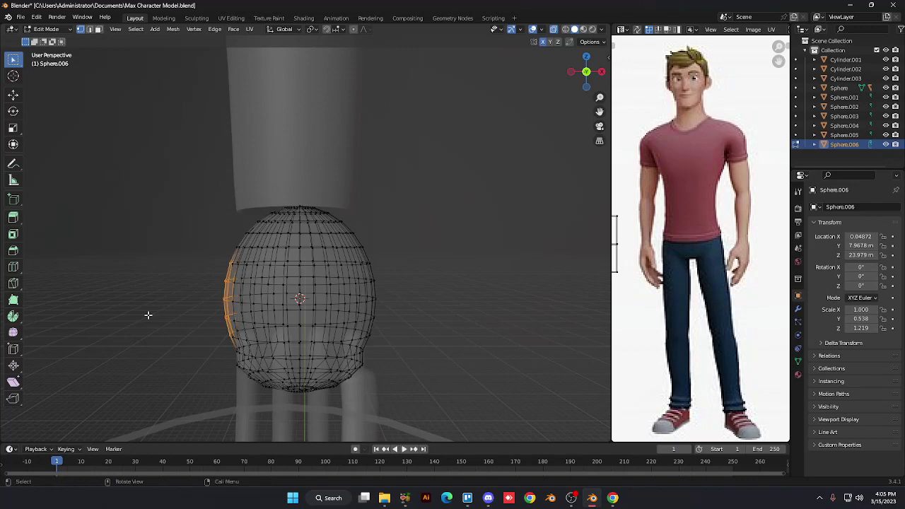
Turn off X-ray display and examine the palm, arm and body from the front and both sides
key("alt+z")
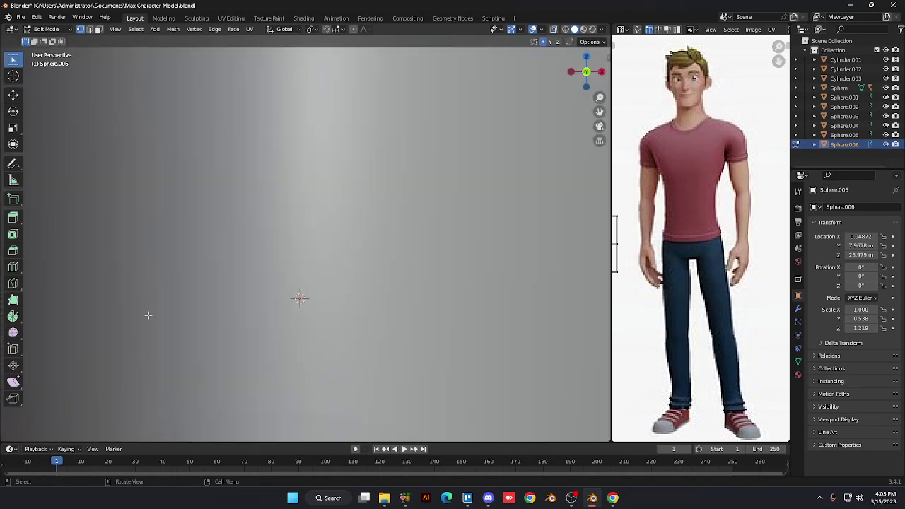
scroll(148, 315, "down", 6)
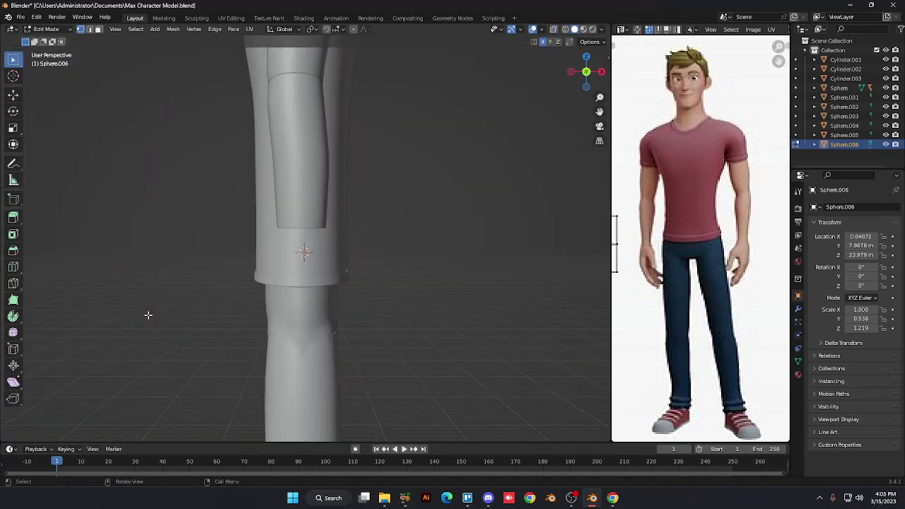
scroll(148, 315, "up", 4)
scroll(148, 315, "down", 3)
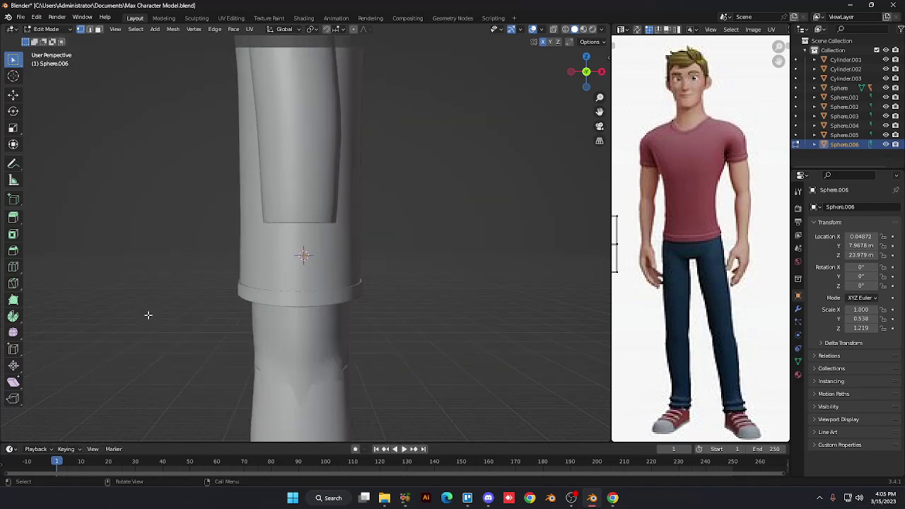
scroll(148, 315, "down", 6)
scroll(147, 315, "up", 4)
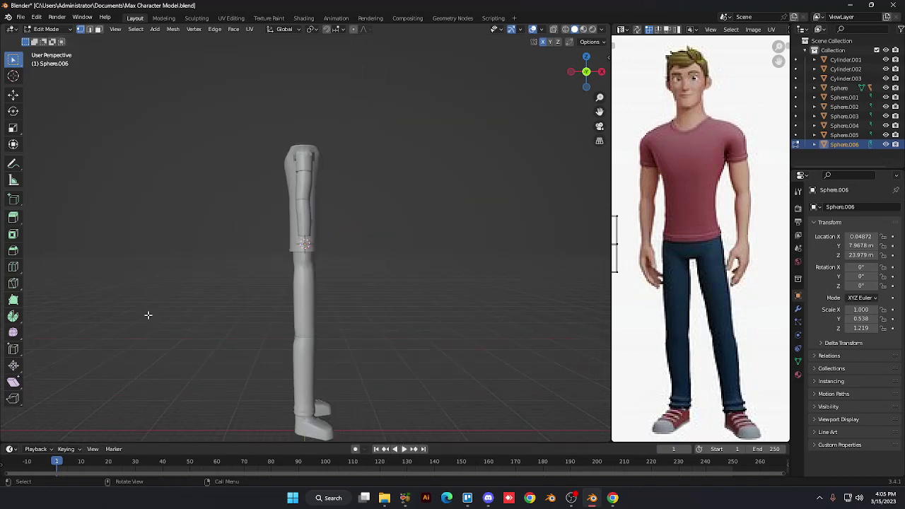
scroll(148, 315, "up", 1)
scroll(147, 317, "down", 2)
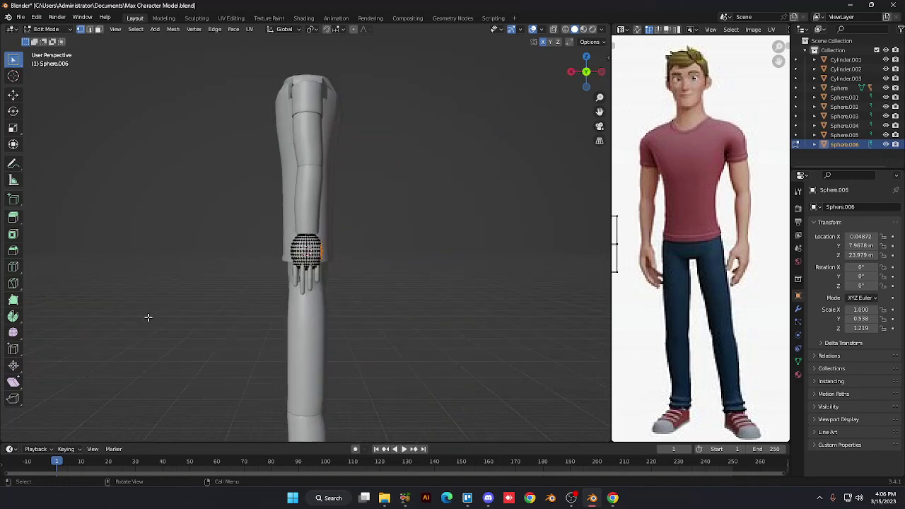
key("KP_3")
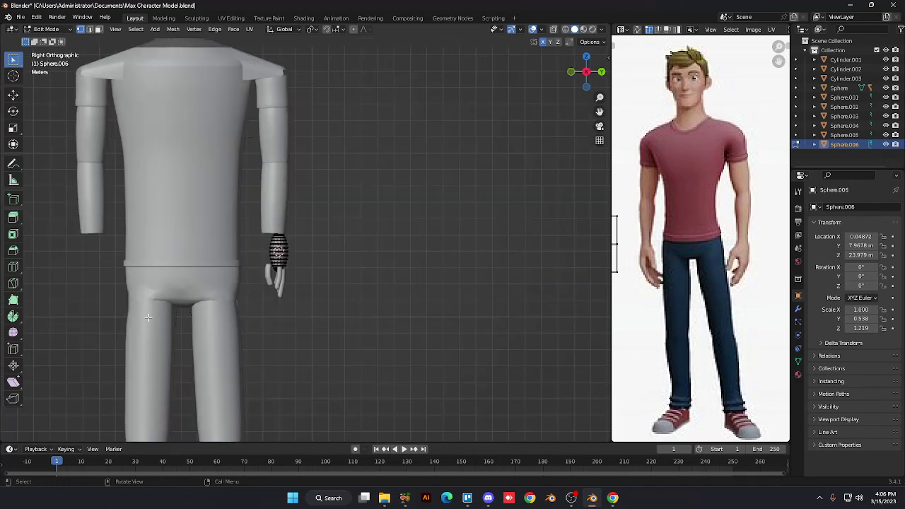
key("ctrl+KP_3")
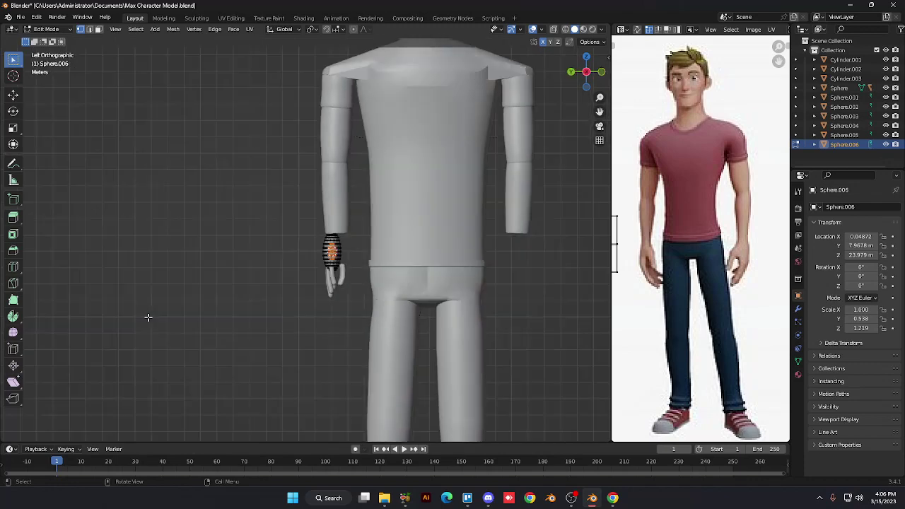
key("KP_1")
key("KP_3")
key("KP_1")
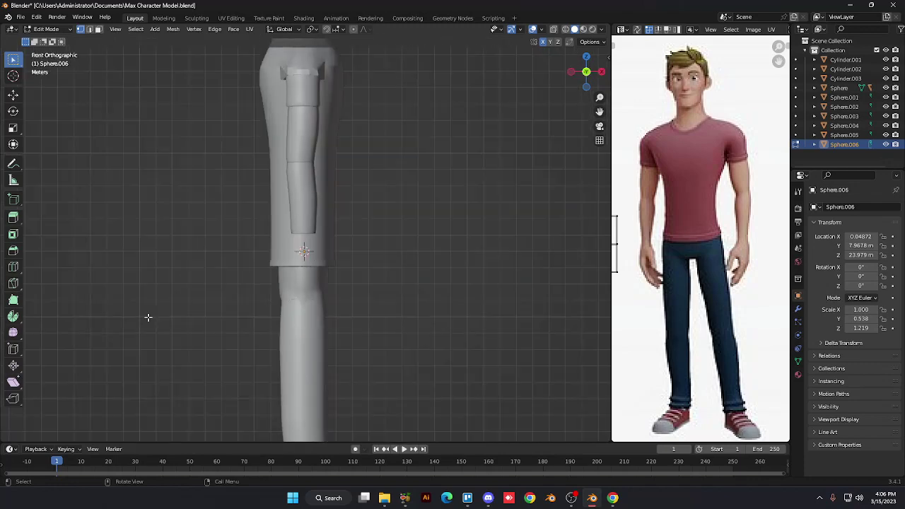
scroll(148, 317, "up", 9)
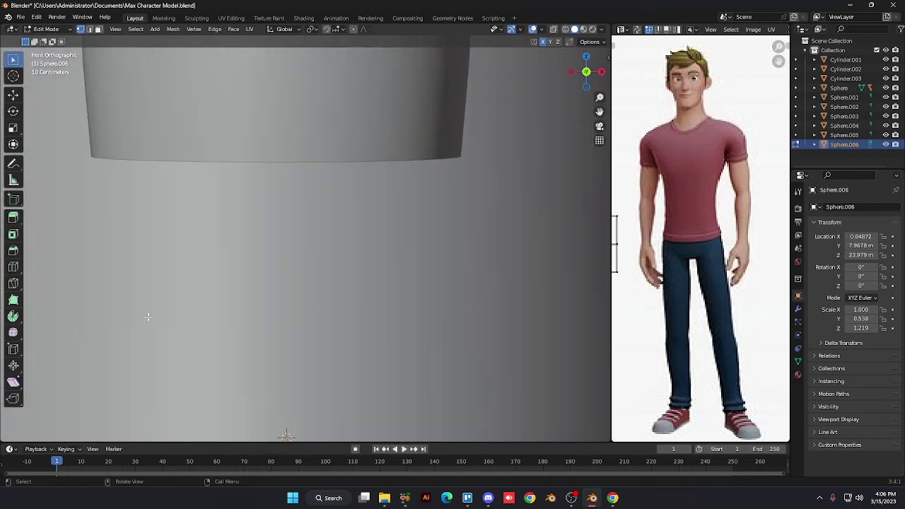
scroll(148, 317, "up", 4)
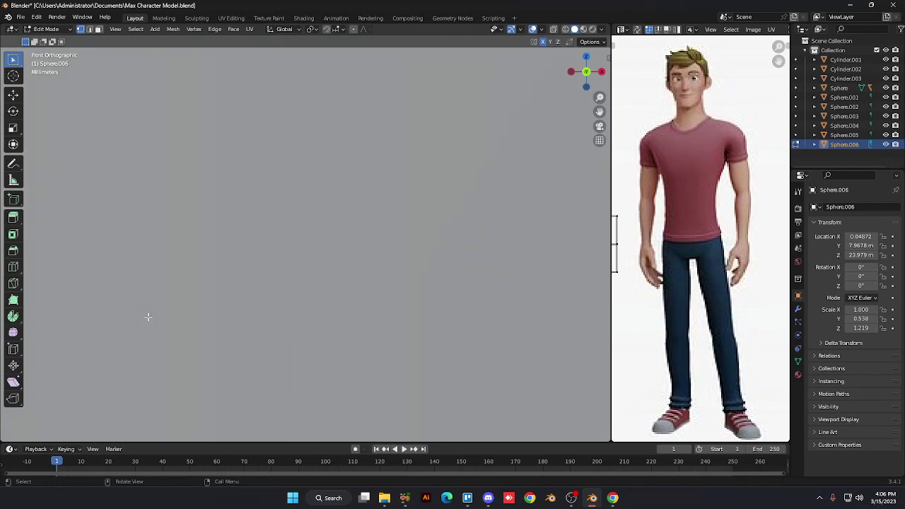
scroll(148, 316, "down", 5)
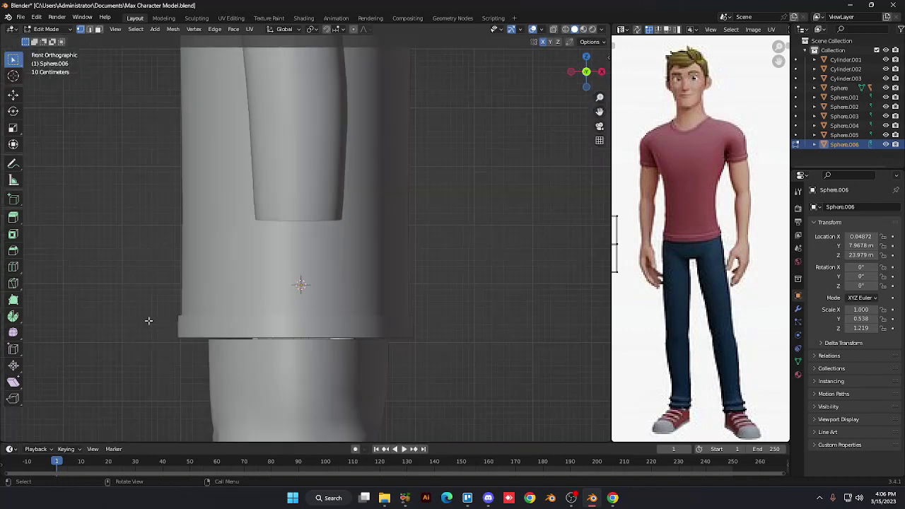
scroll(149, 321, "down", 3)
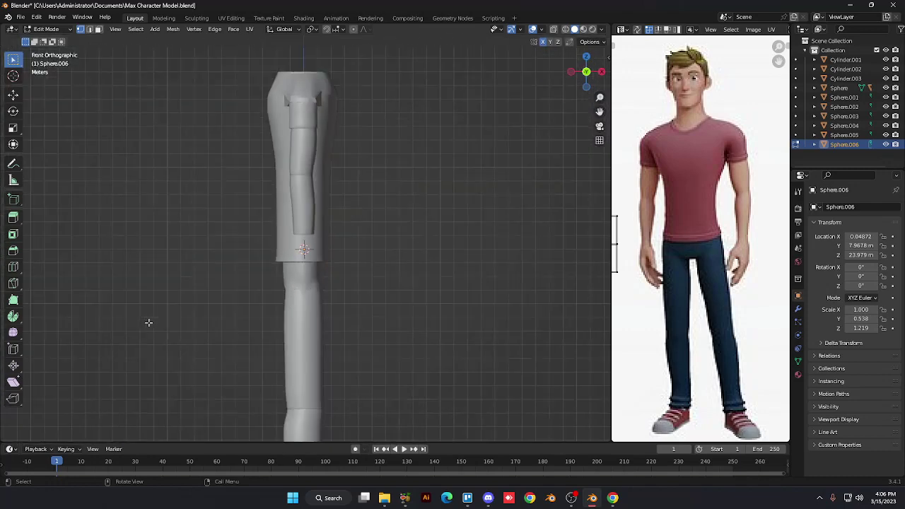
Examine the palm sphere's fit between forearm and fingers from the right side around to the back
key("KP_3")
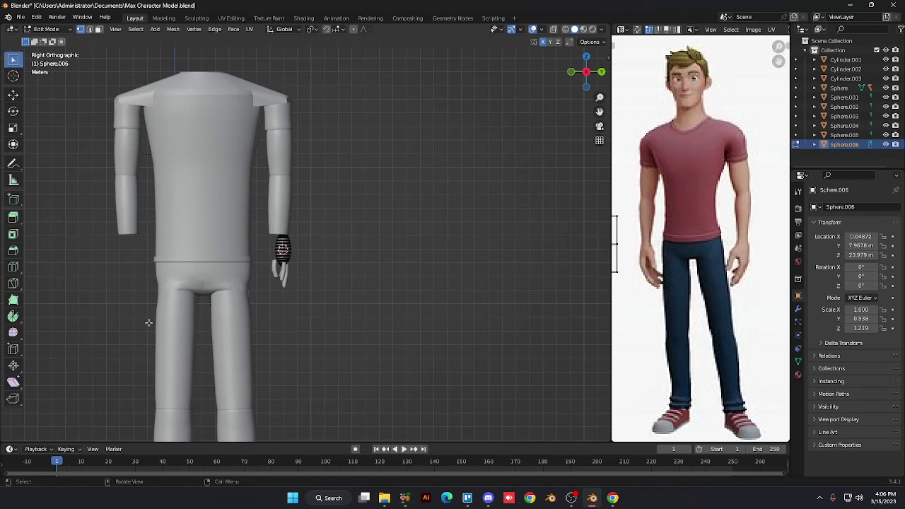
scroll(148, 322, "down", 6)
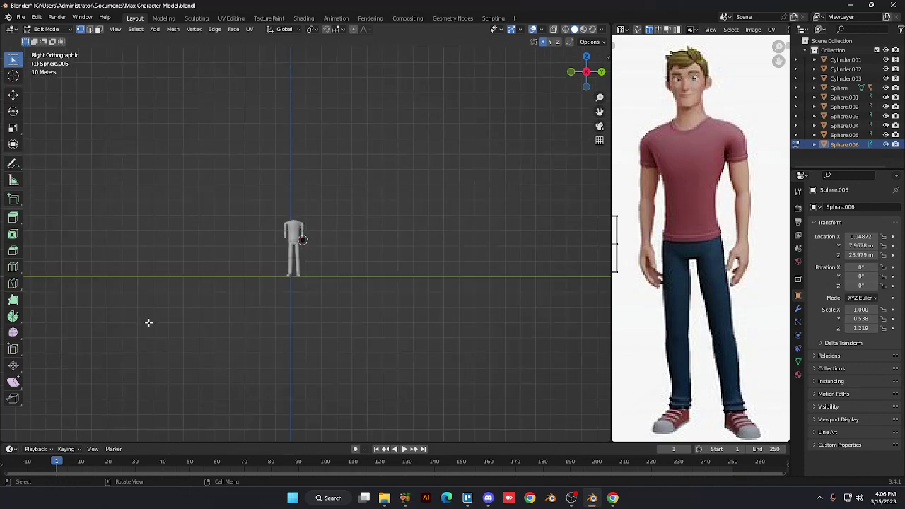
scroll(149, 323, "up", 12)
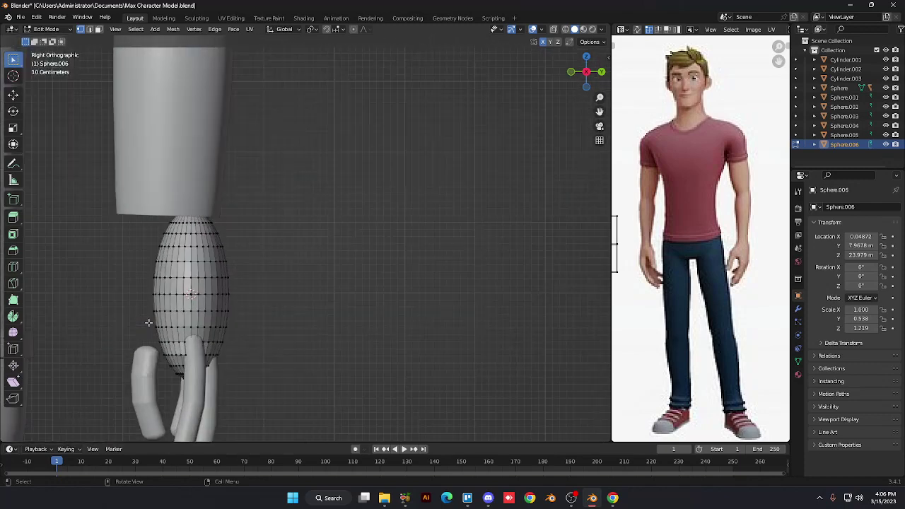
key("KP_4")
key("KP_4")
key("KP_4")
key("KP_4")
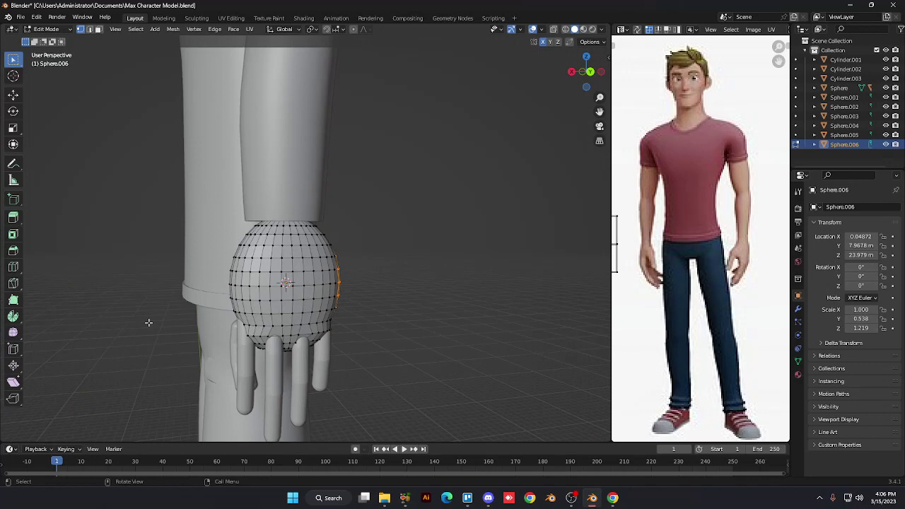
key("KP_4")
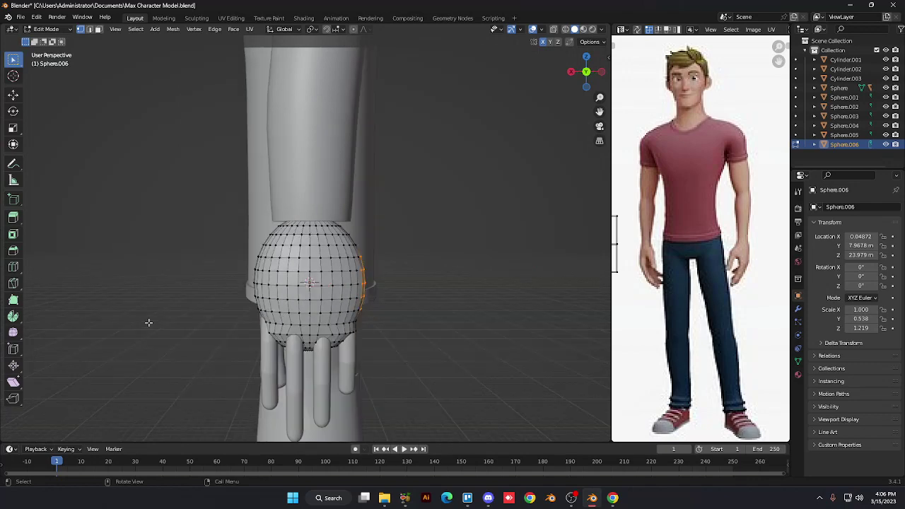
Clear the selection and undo the earlier vertex moves at the palm sphere's lower corners
left_click(149, 323)
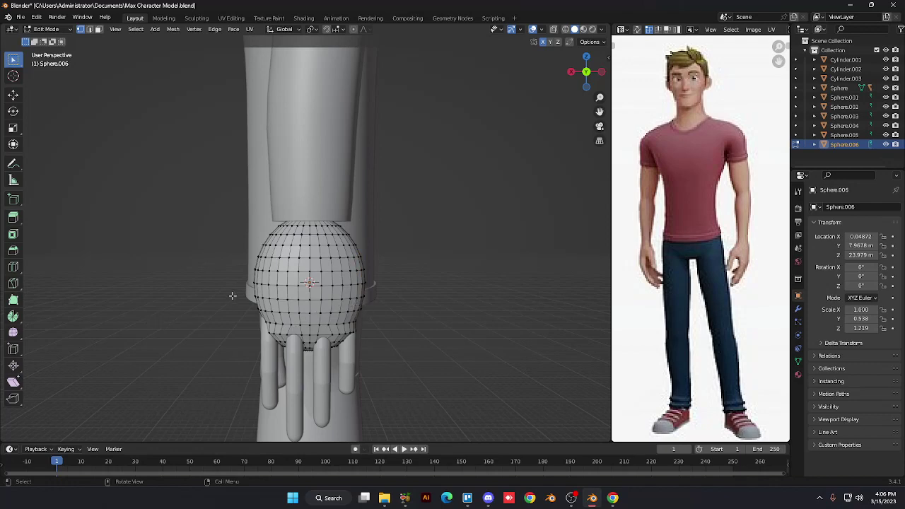
key("ctrl+z")
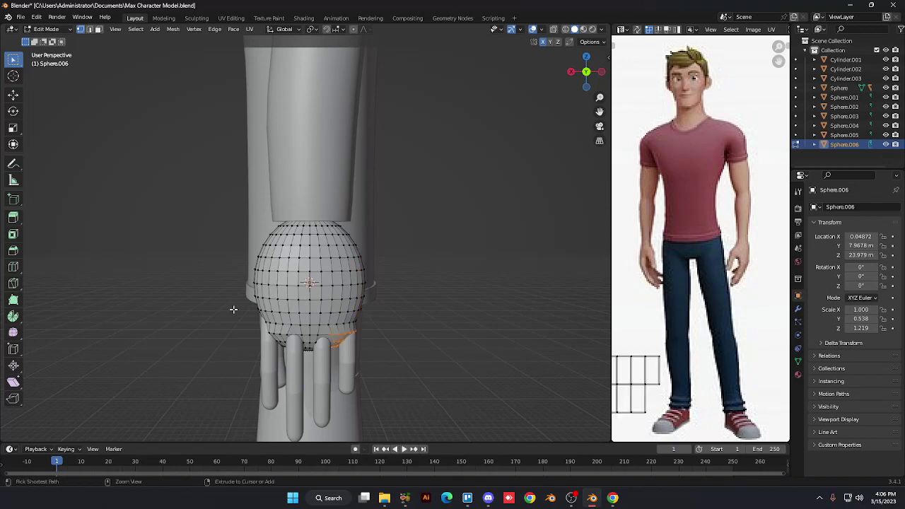
key("ctrl+z")
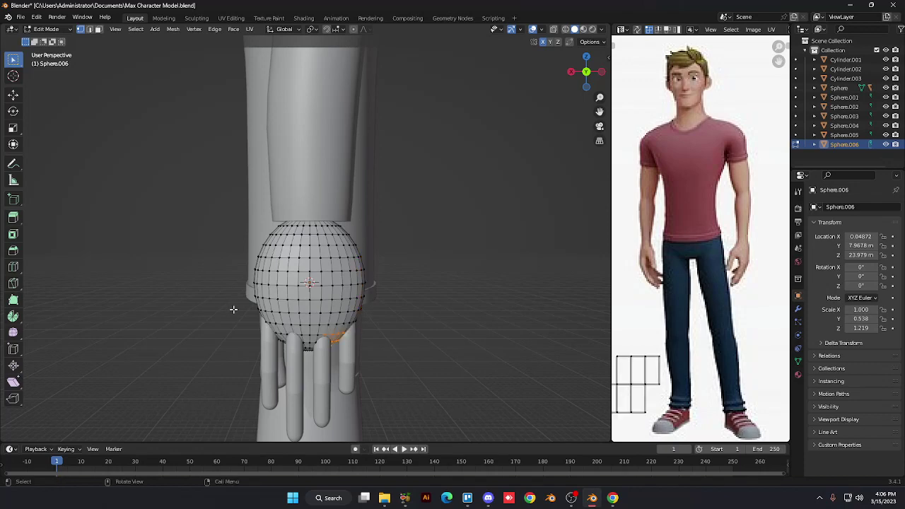
key("ctrl+z")
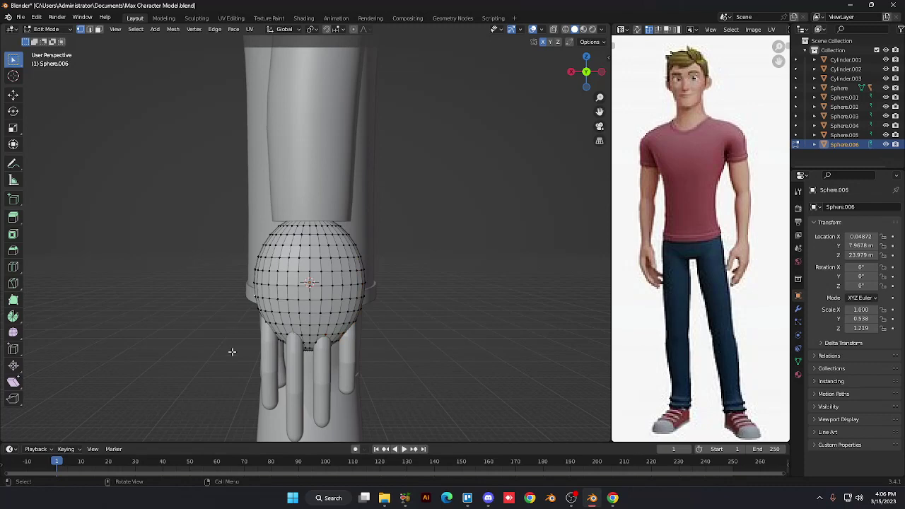
Show the palm sphere in back orthographic view with X-ray display enabled
key("KP_3")
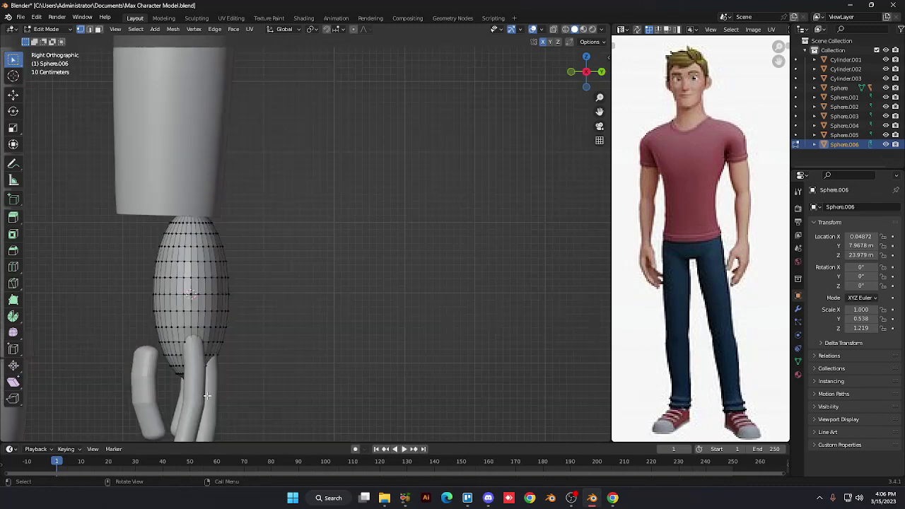
key("KP_1")
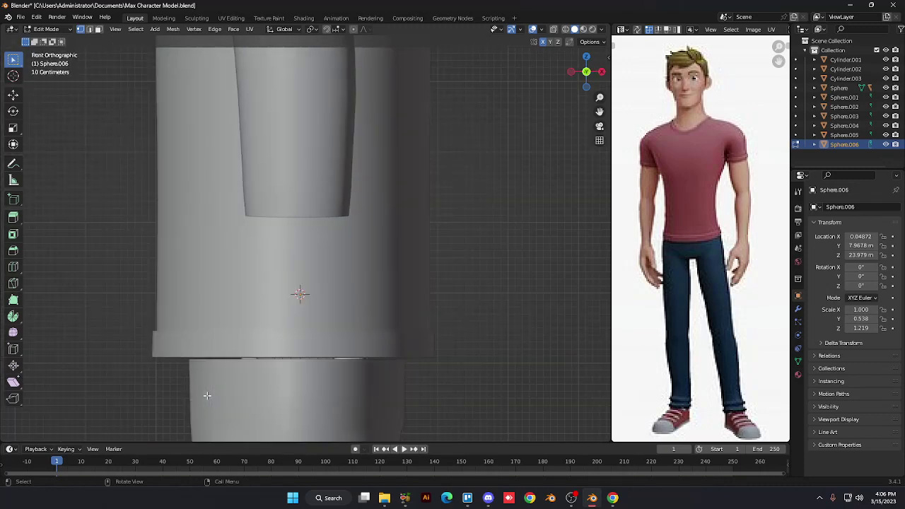
key("ctrl+KP_1")
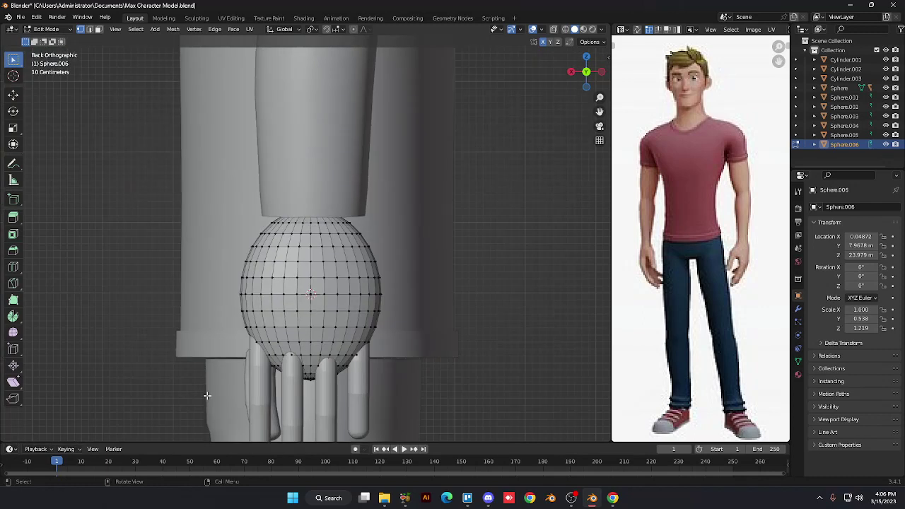
key("alt+z")
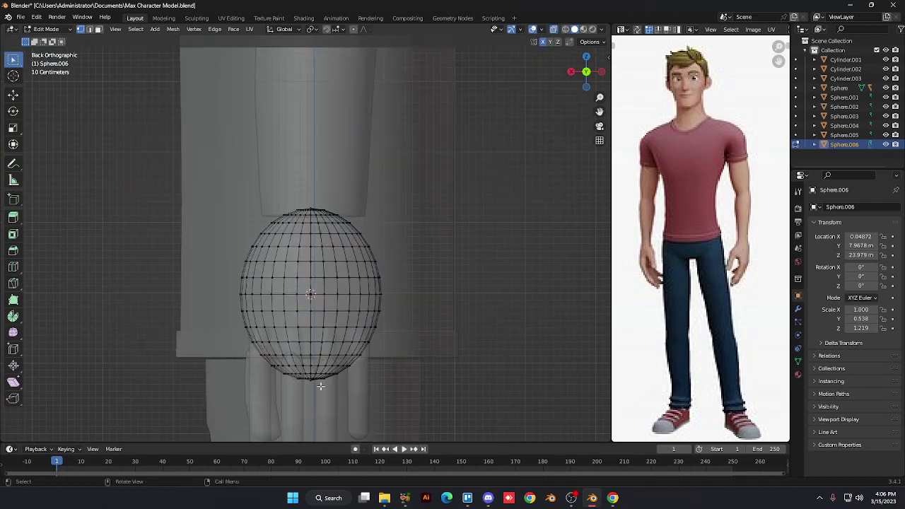
Select the palm sphere's lowest vertices and raise them slightly along the Z axis
left_click_drag(338, 383, 282, 375)
key("g")
key("y")
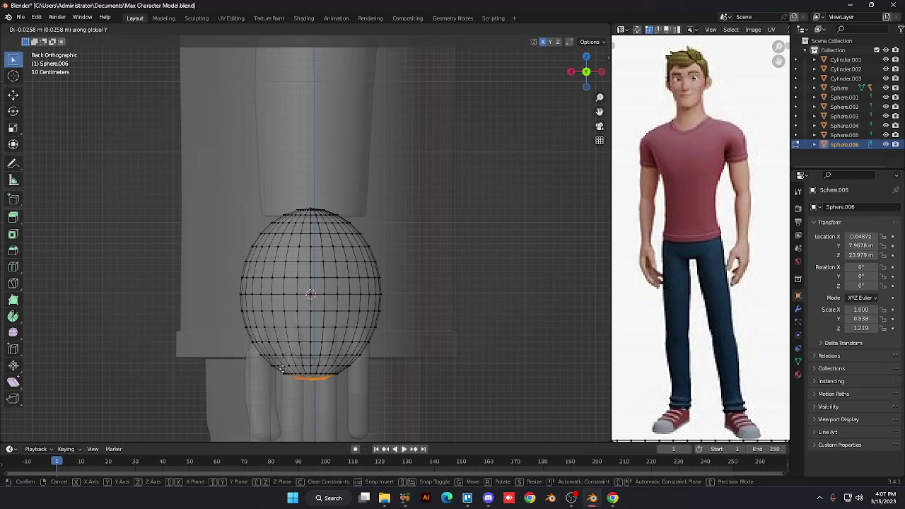
left_click(282, 369)
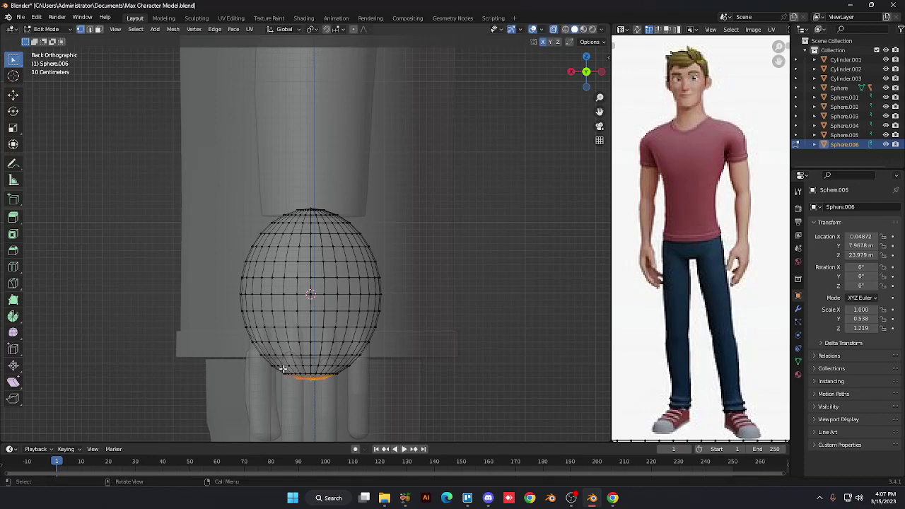
key("g")
key("z")
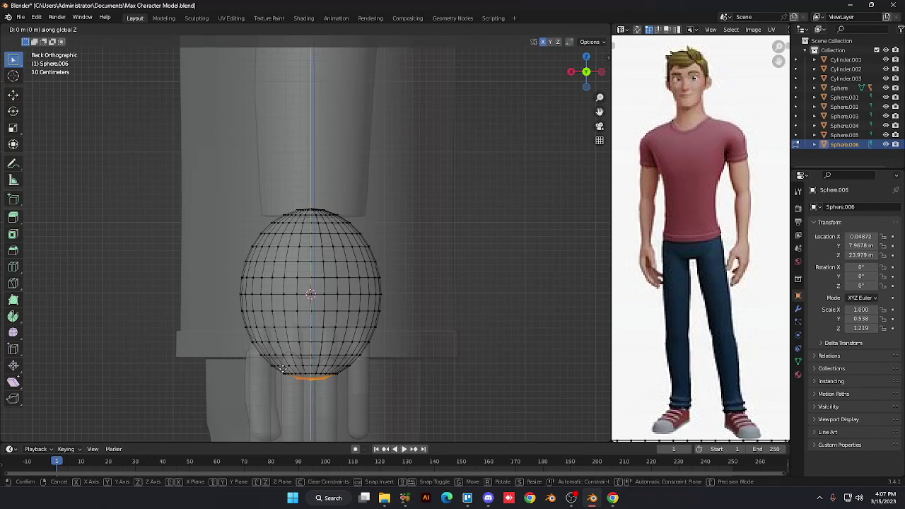
left_click(282, 369)
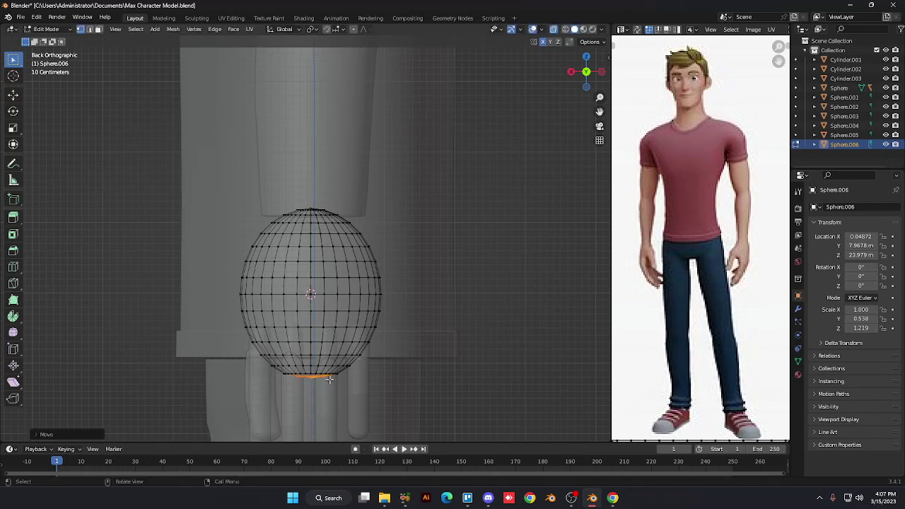
Raise the palm sphere's bottom vertex rings along Z to flatten its lower end, and lower them back by about 0.04 m
left_click_drag(342, 381, 270, 371)
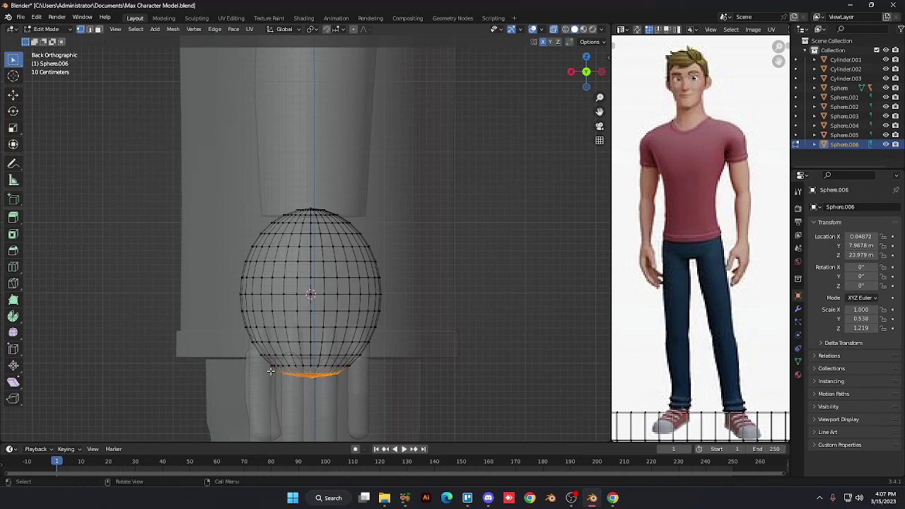
key("g")
key("z")
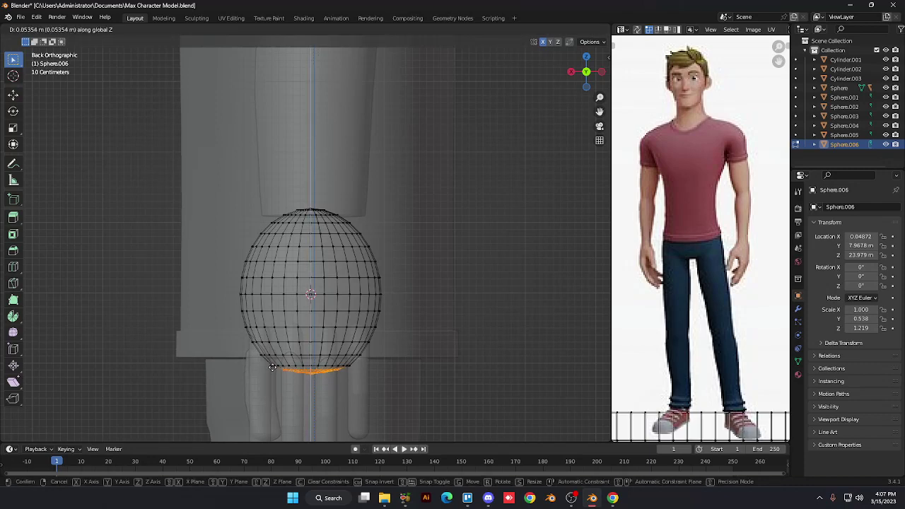
left_click(274, 365)
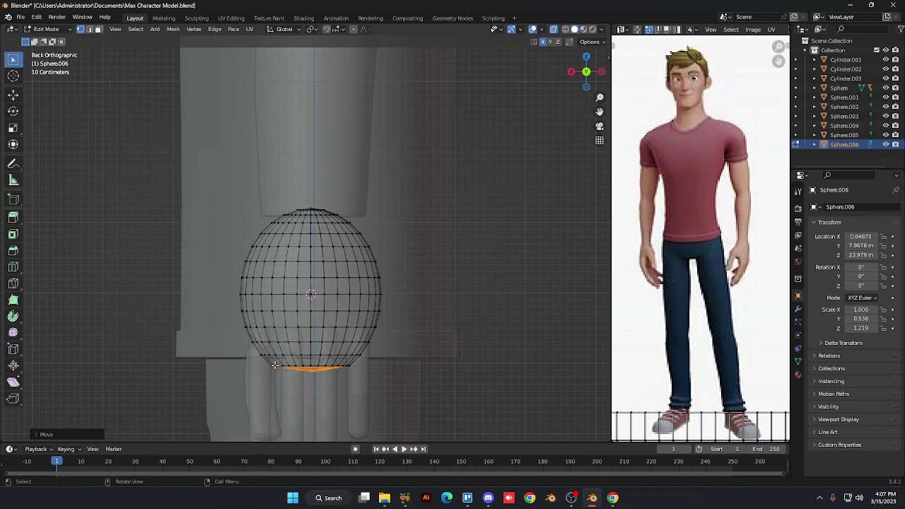
key("g")
key("z")
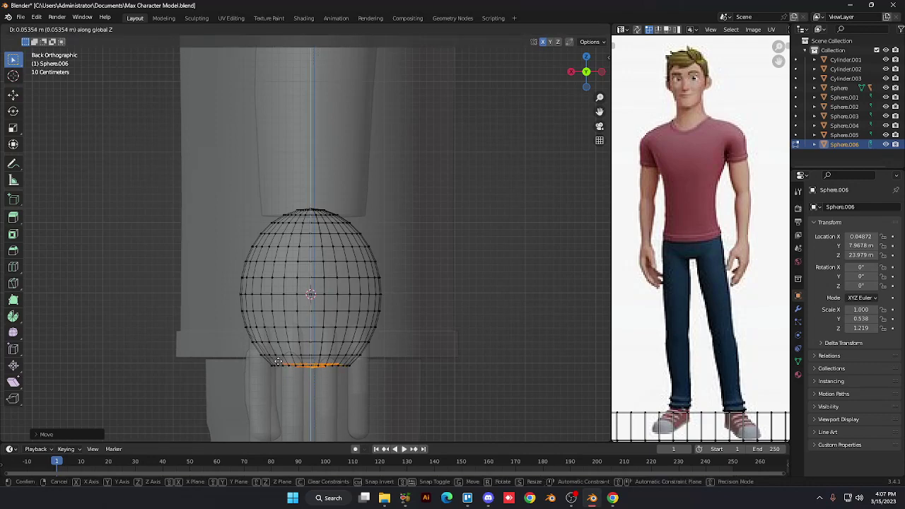
left_click(277, 362)
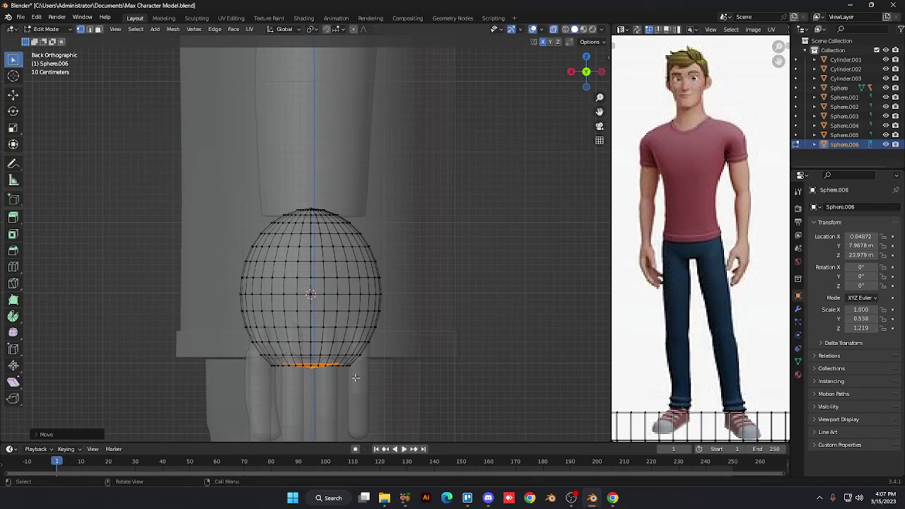
key("g")
key("z")
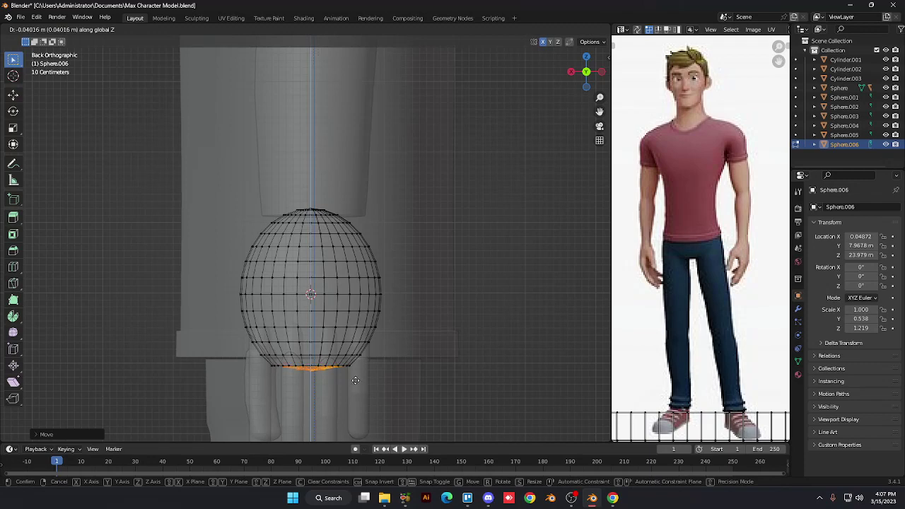
left_click(355, 380)
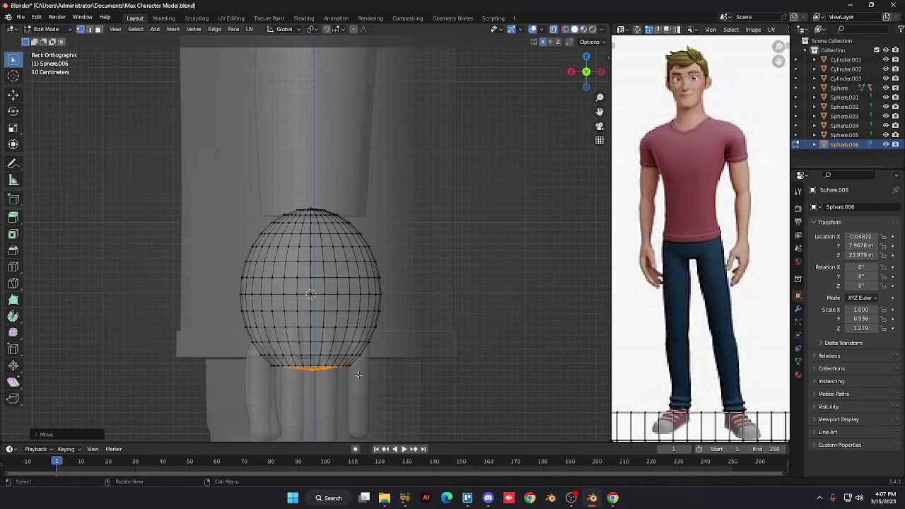
Extend the selection by one more ring at the palm sphere's lower end, raise it slightly along Z, and clear the selection
key("s")
left_click(259, 362)
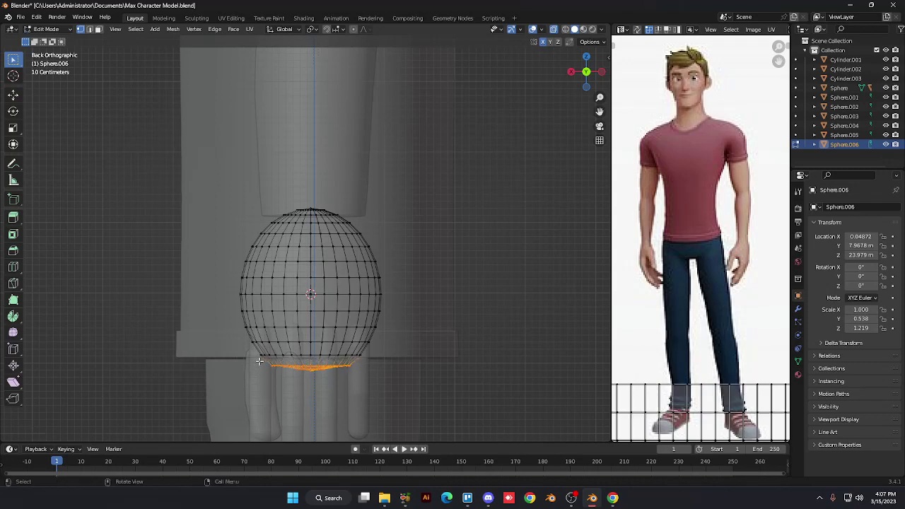
key("g")
key("z")
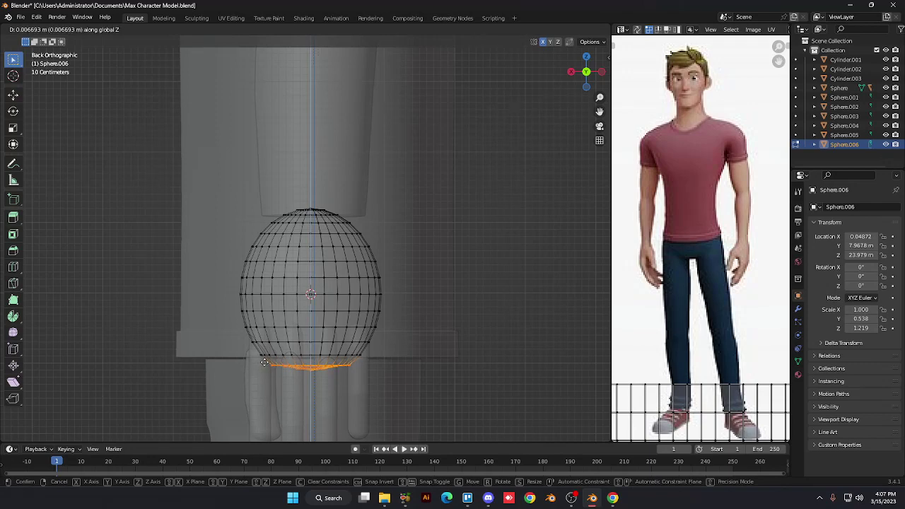
left_click(263, 361)
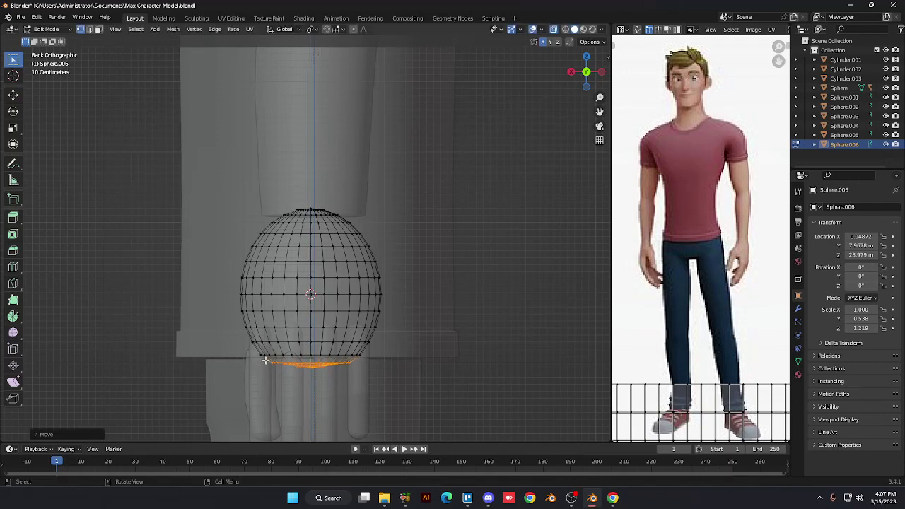
left_click(499, 372)
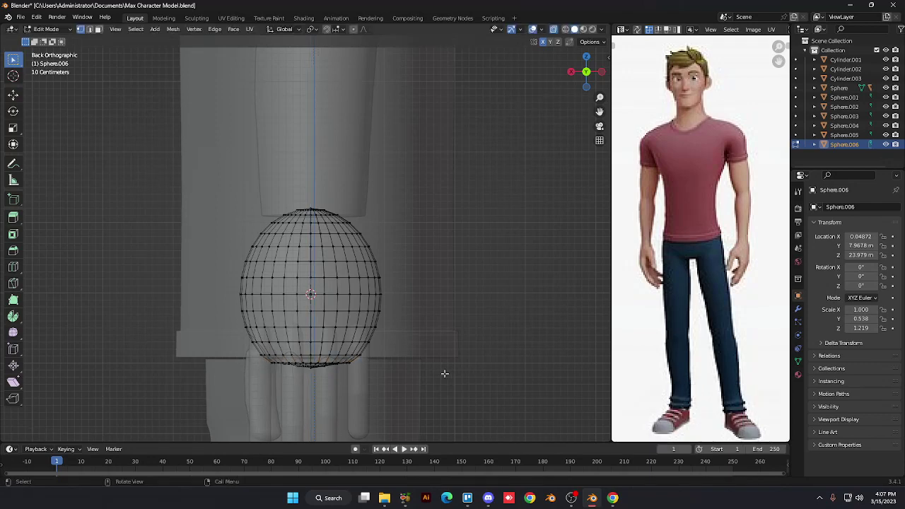
Scale the two edge loops below the palm sphere's equator, the lower to about 0.96 and the upper to about 0.92
left_click(375, 326, "alt")
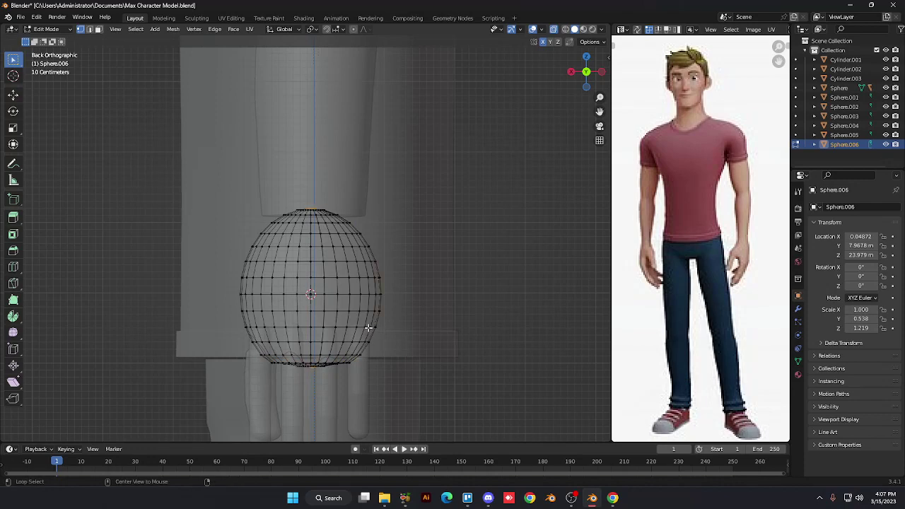
left_click(374, 327, "alt")
key("s")
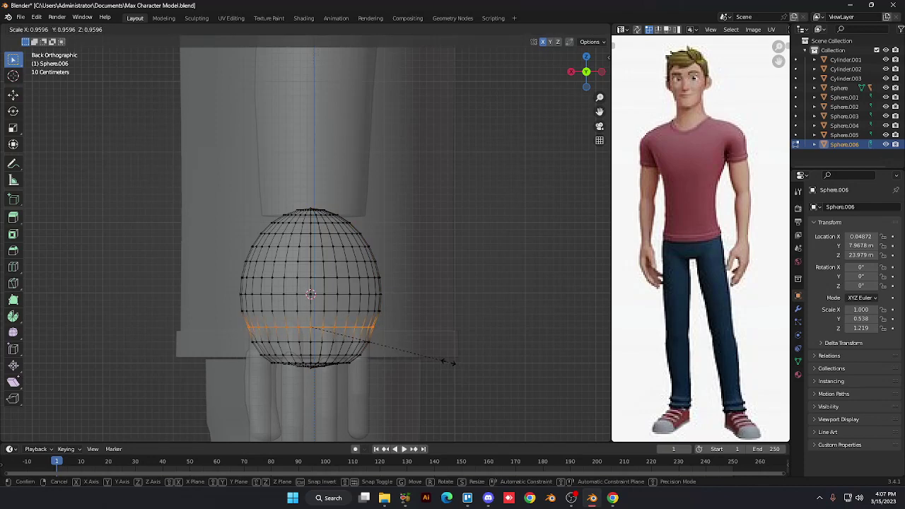
left_click(453, 363)
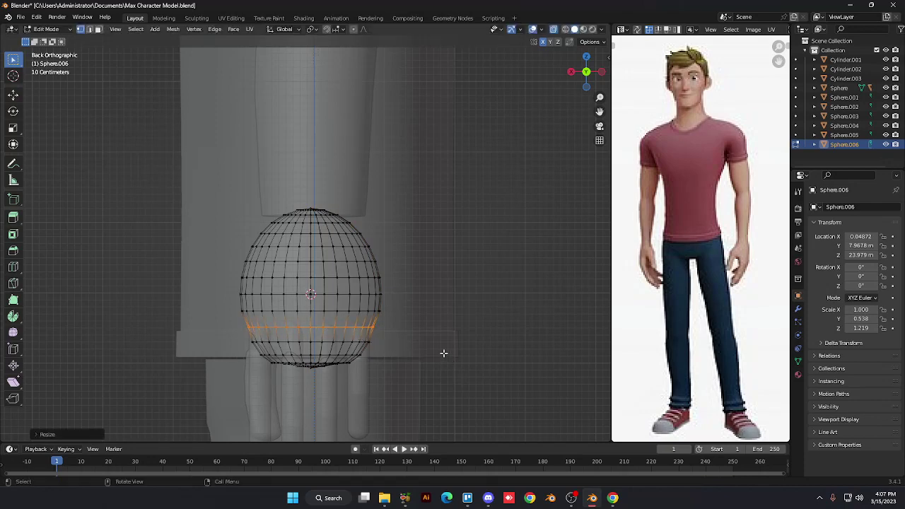
left_click(377, 311, "alt")
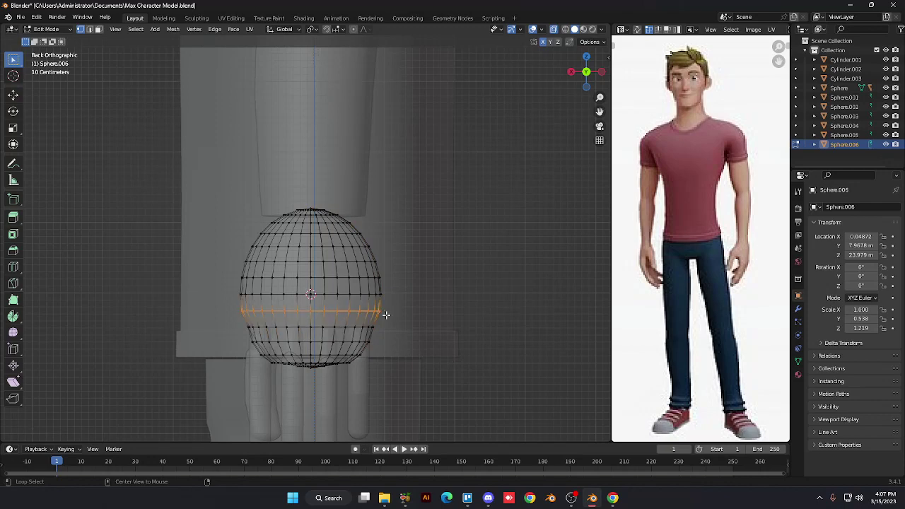
key("s")
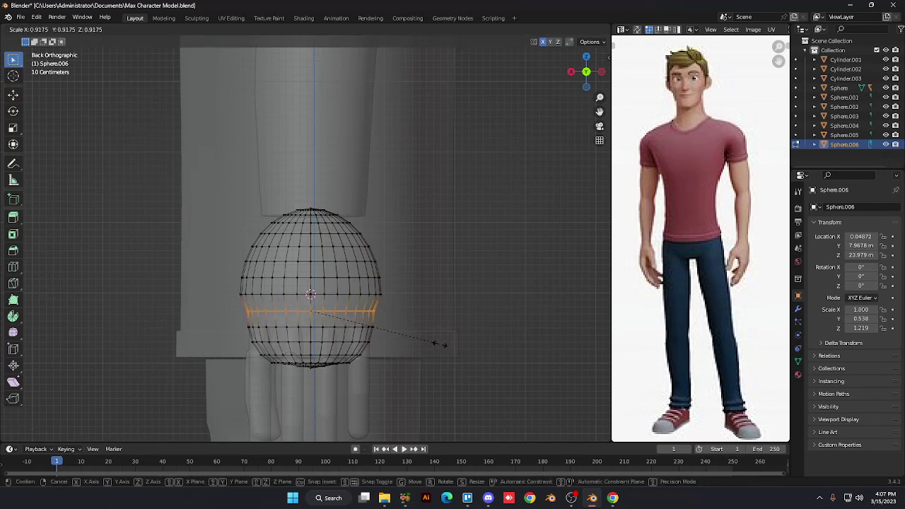
left_click(437, 345)
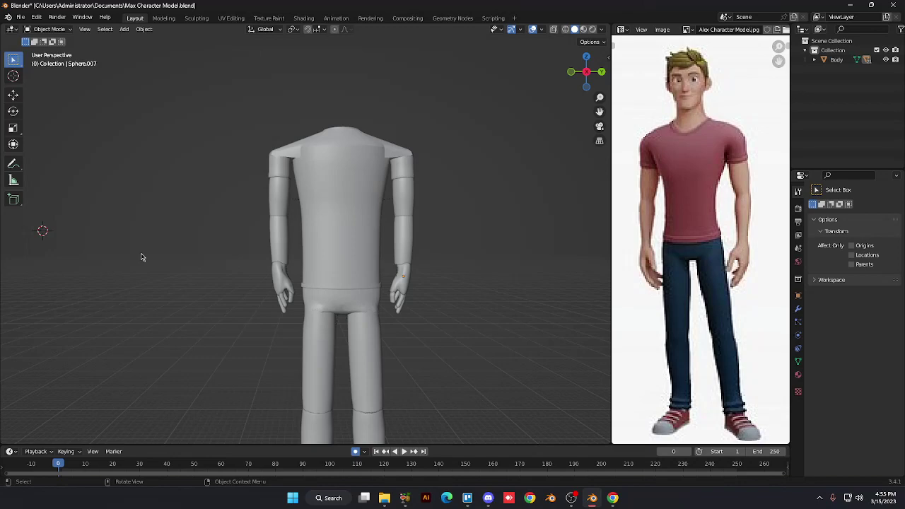
Examine the full body with both arms and hands from the front, at an angle and from above
middle_click_drag(141, 258, 140, 258)
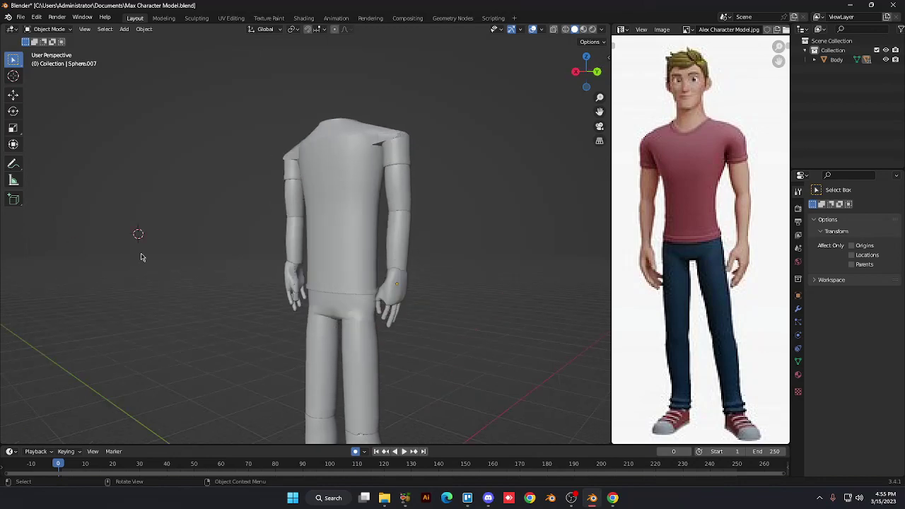
scroll(140, 258, "up", 8)
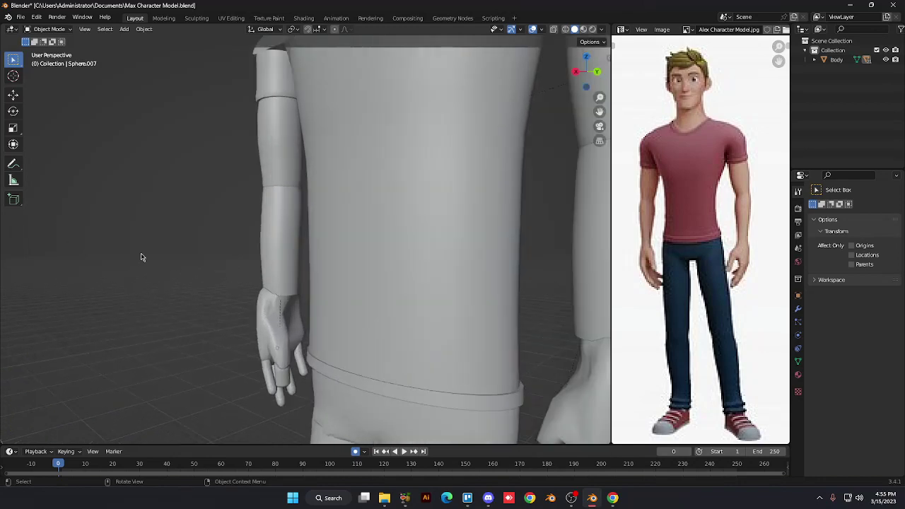
middle_click_drag(141, 258, 141, 257)
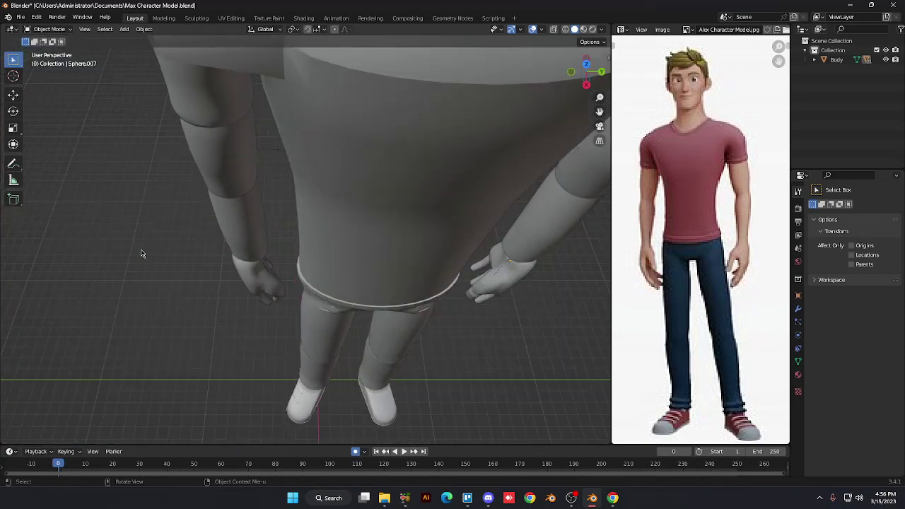
scroll(141, 253, "down", 3)
scroll(141, 252, "up", 2)
scroll(141, 251, "down", 2)
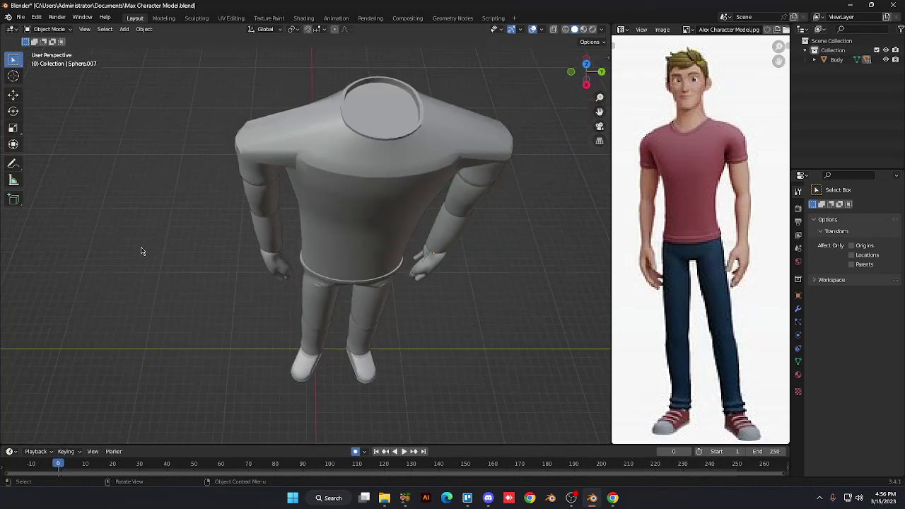
key("shift")
middle_click_drag(141, 252, 120, 205, "shift")
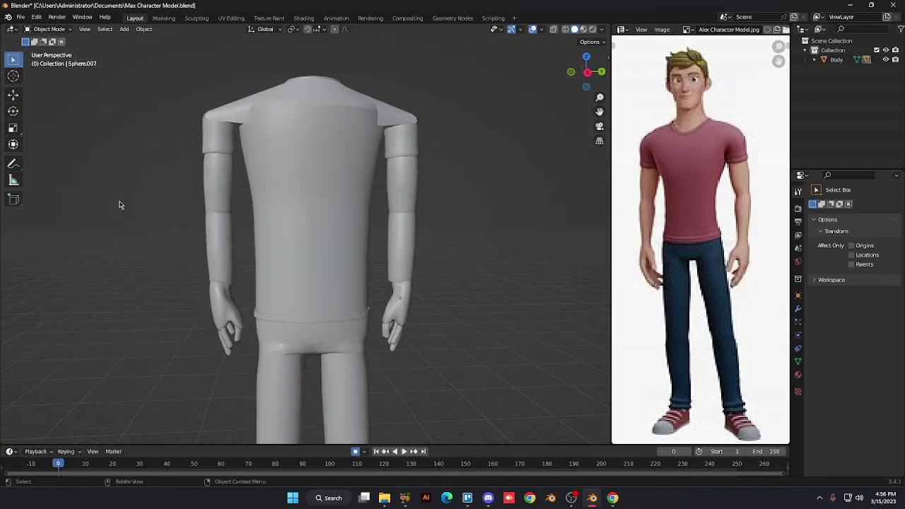
middle_click_drag(119, 203, 99, 329, "shift")
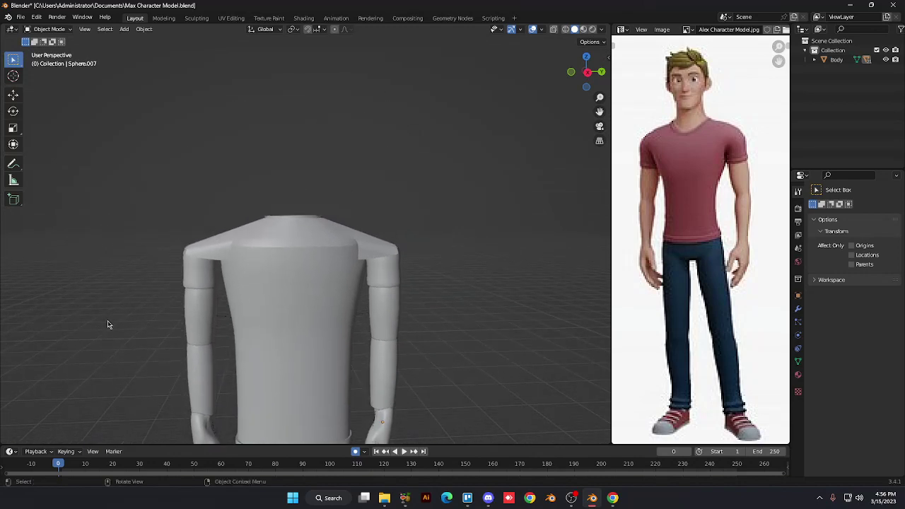
Examine the shoulders and neck opening of the body close up and clear the selection
key("bracketleft")
scroll(411, 287, "up", 3)
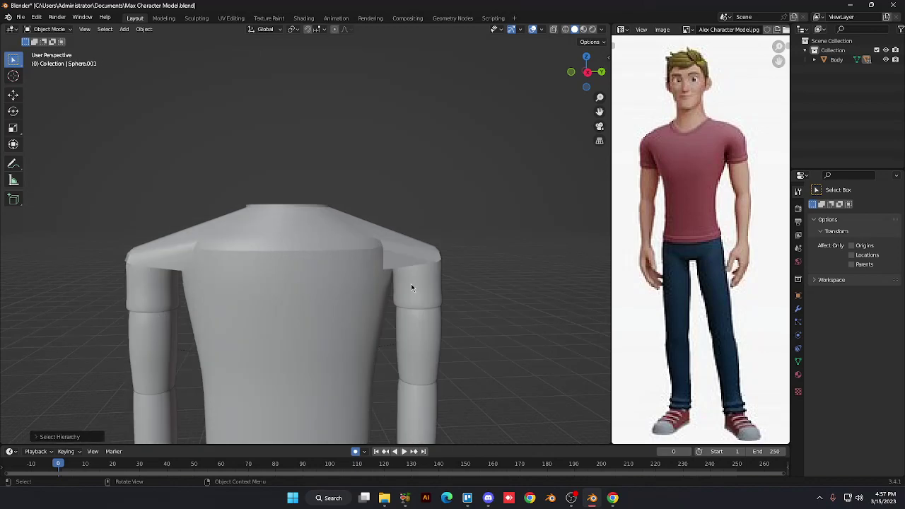
middle_click_drag(411, 286, 403, 328)
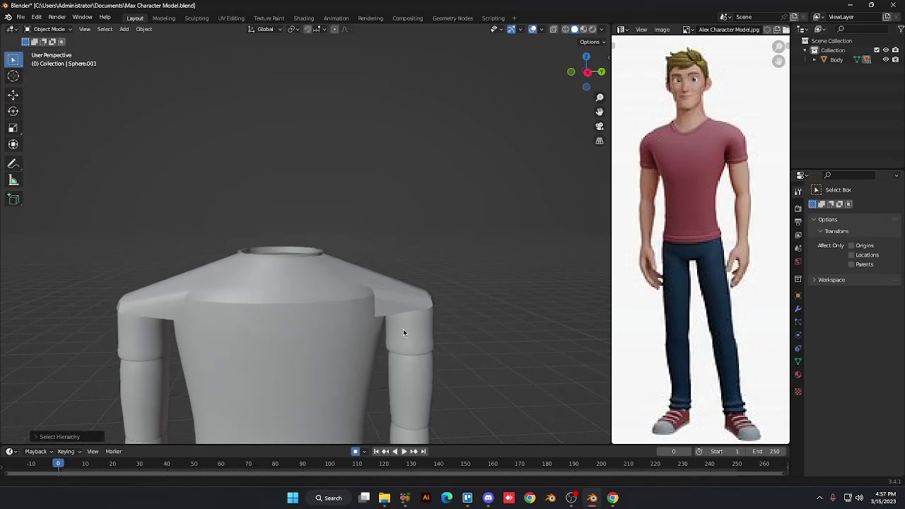
scroll(403, 331, "up", 4)
scroll(404, 336, "down", 6)
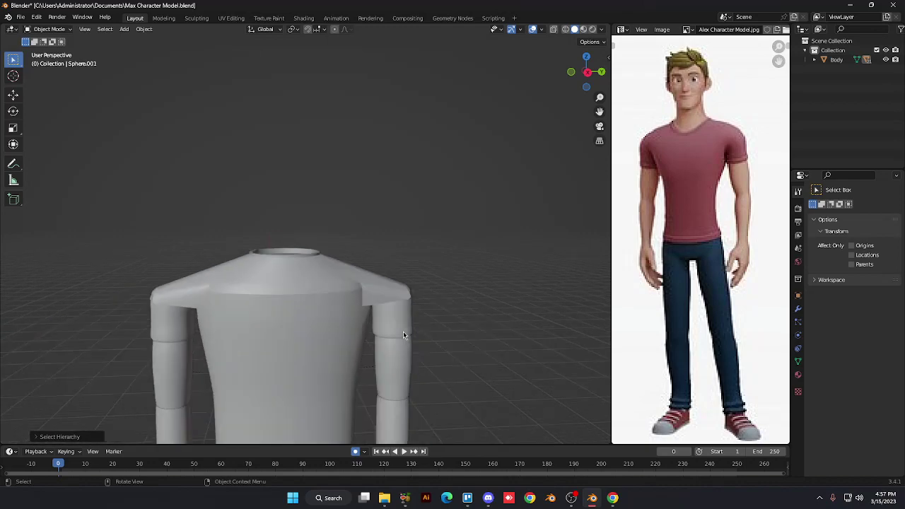
key("alt+a")
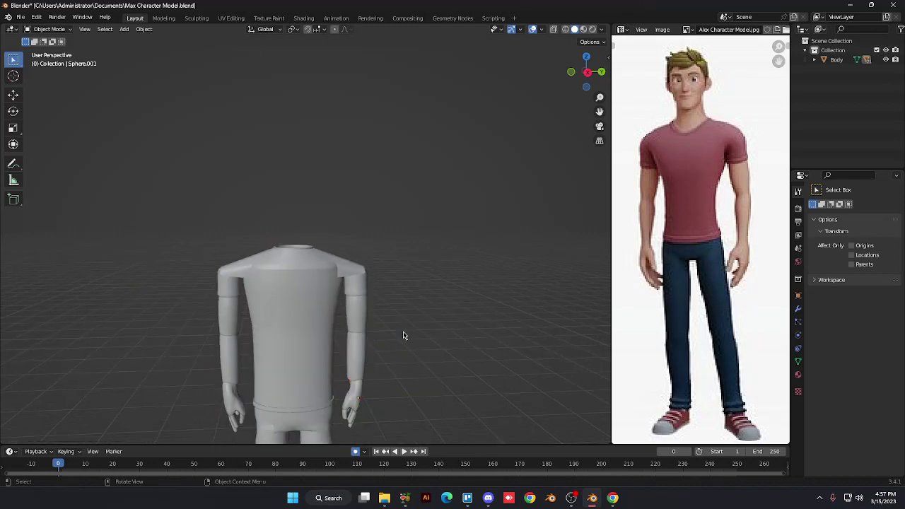
Compare the torso, shoulders and neck opening with the reference image, both close up and from farther away
mouse_move(402, 336)
middle_mouse_down()
mouse_move(398, 394)
mouse_move(406, 335)
middle_mouse_up()
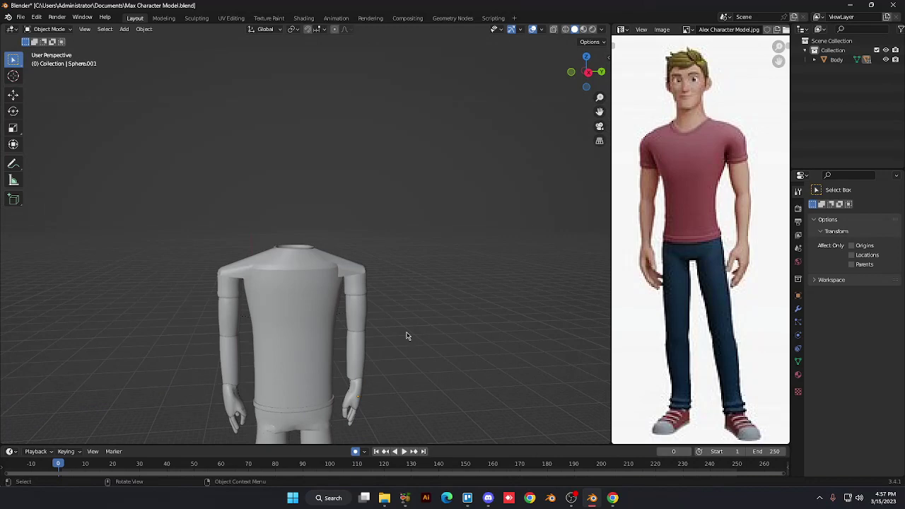
scroll(408, 332, "up", 4)
middle_click_drag(410, 330, 410, 357)
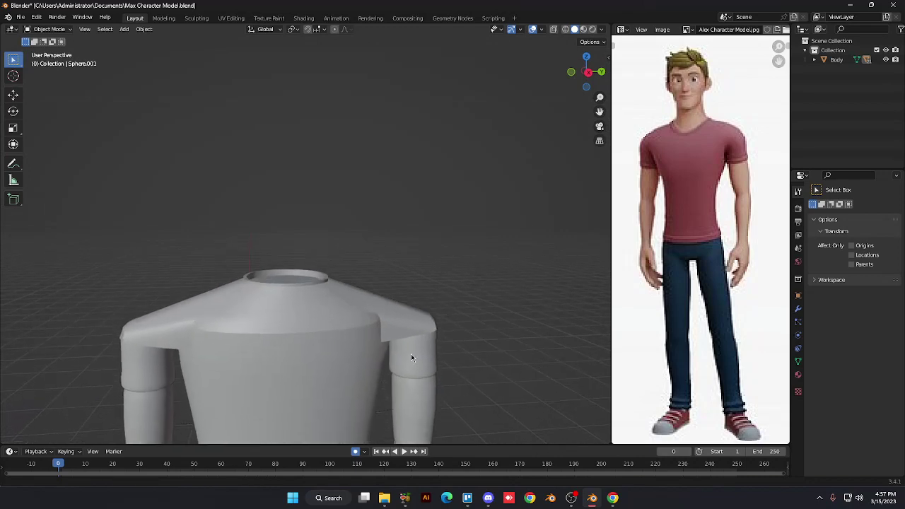
scroll(414, 364, "down", 2)
scroll(413, 363, "up", 2)
scroll(414, 365, "down", 5)
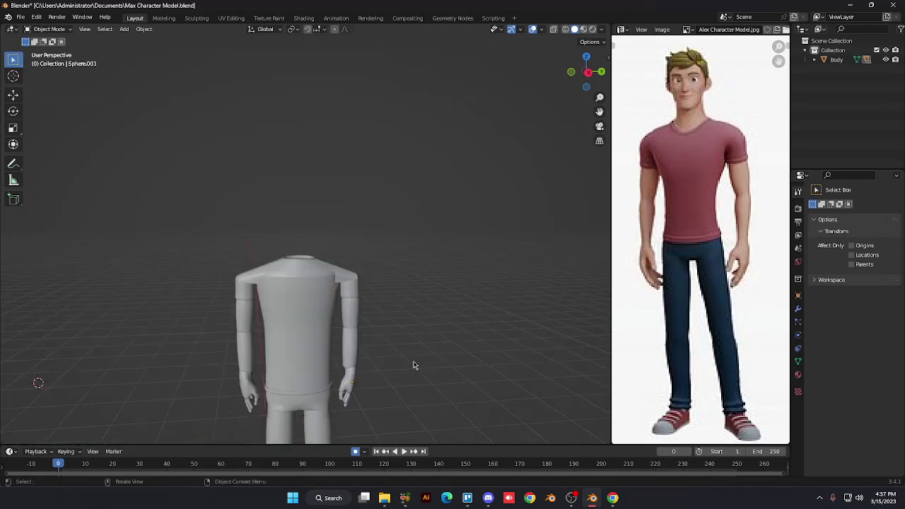
scroll(415, 366, "down", 4)
scroll(414, 366, "up", 4)
Add a cylinder mesh to the scene as the base for the neck
key("shift+a")
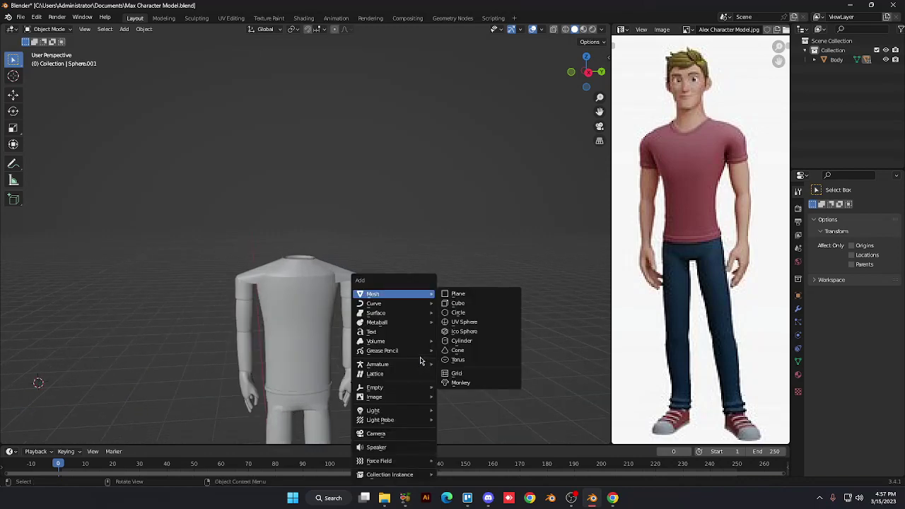
key("Down")
key("Down")
key("Down")
key("Down")
key("Down")
key("Down")
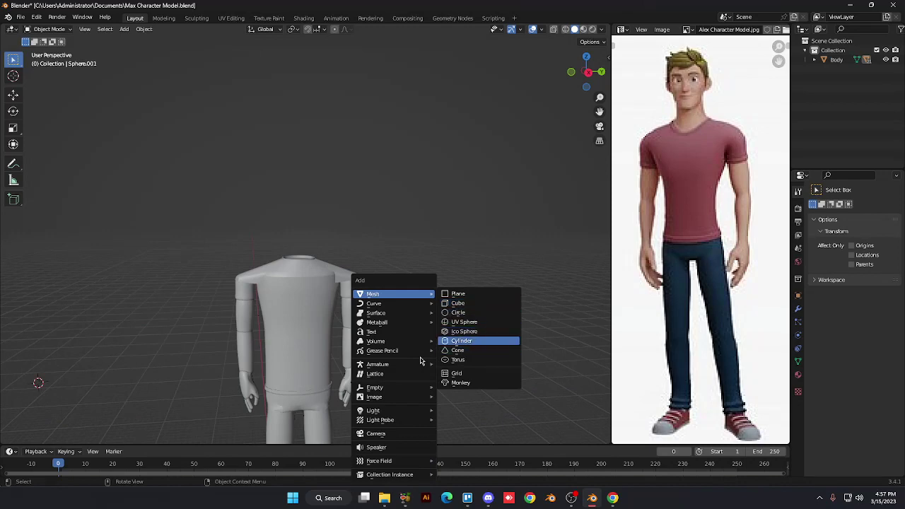
key("Return")
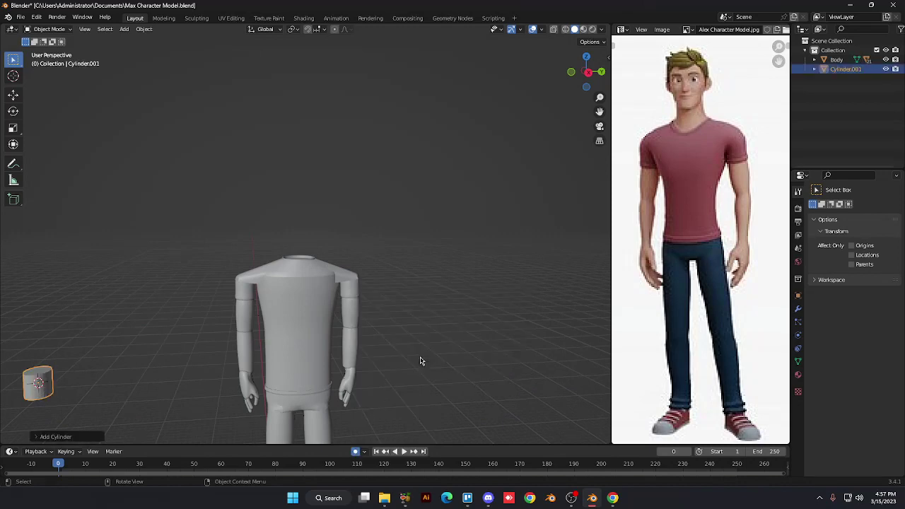
Align the cylinder with the body along X in front view, and place it on the neck opening in right view
key("KP_1")
key("g")
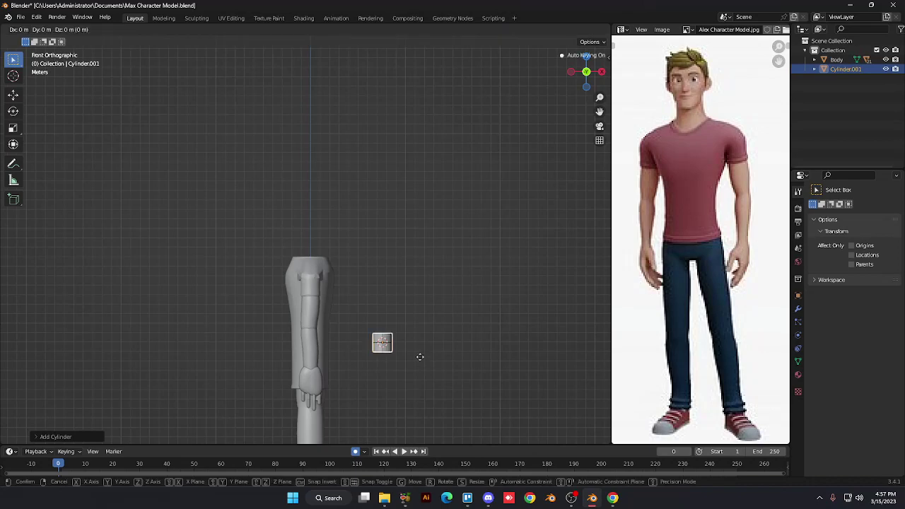
key("y")
key("x")
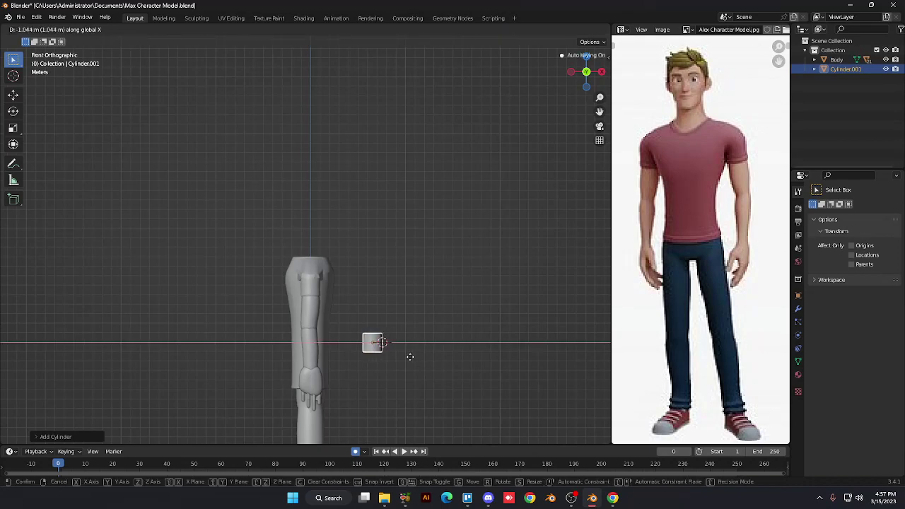
left_click(348, 358)
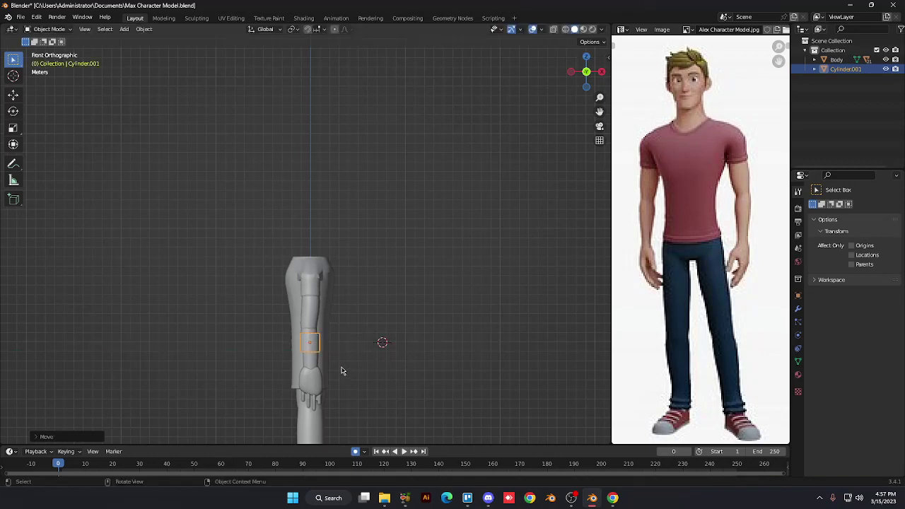
key("KP_3")
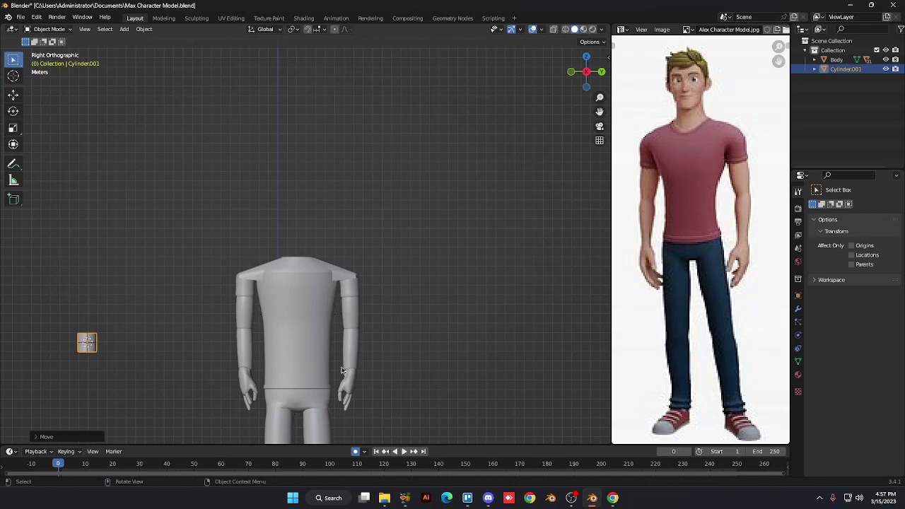
key("g")
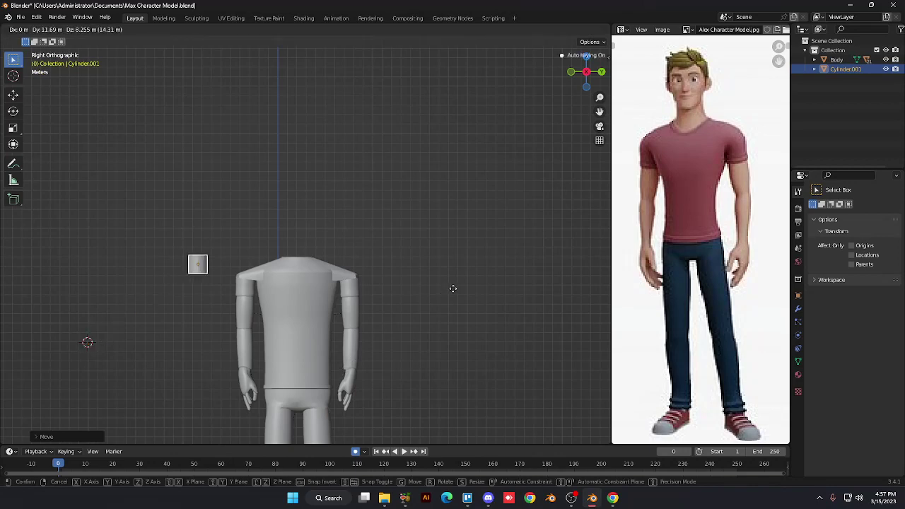
left_click(553, 275)
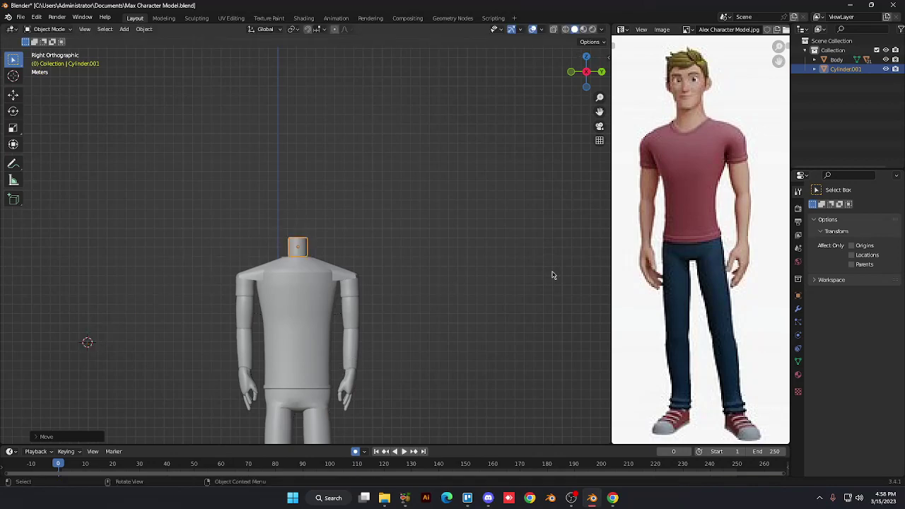
Enlarge the neck cylinder evenly by almost half, scale it to about 0.84 along Z, and lower it slightly into the neck opening
key("s")
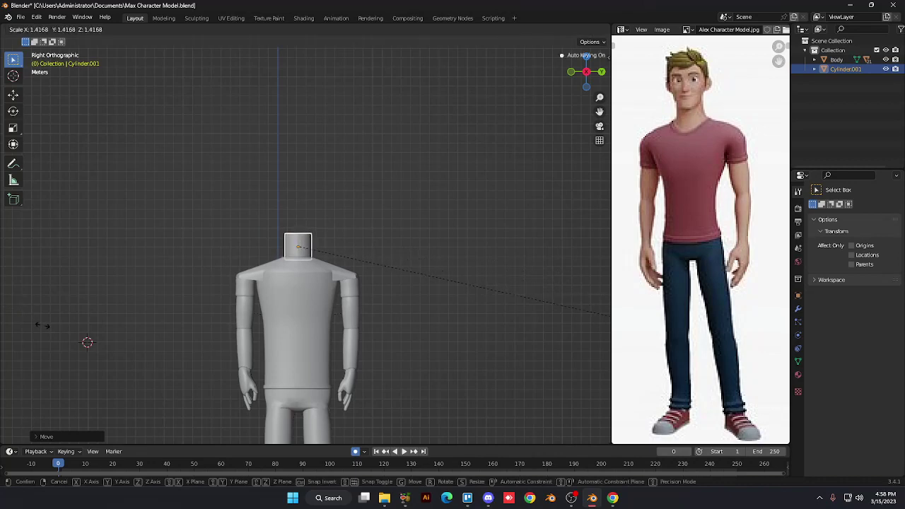
left_click(56, 343)
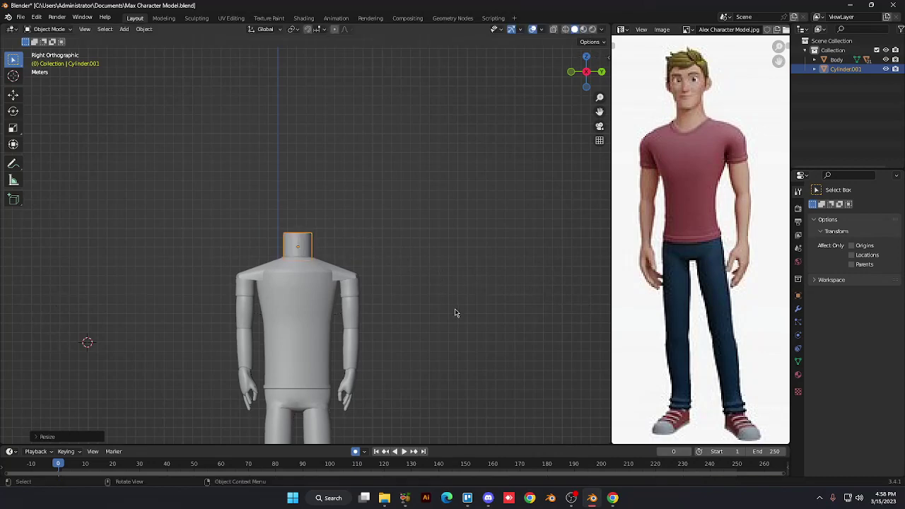
key("s")
key("z")
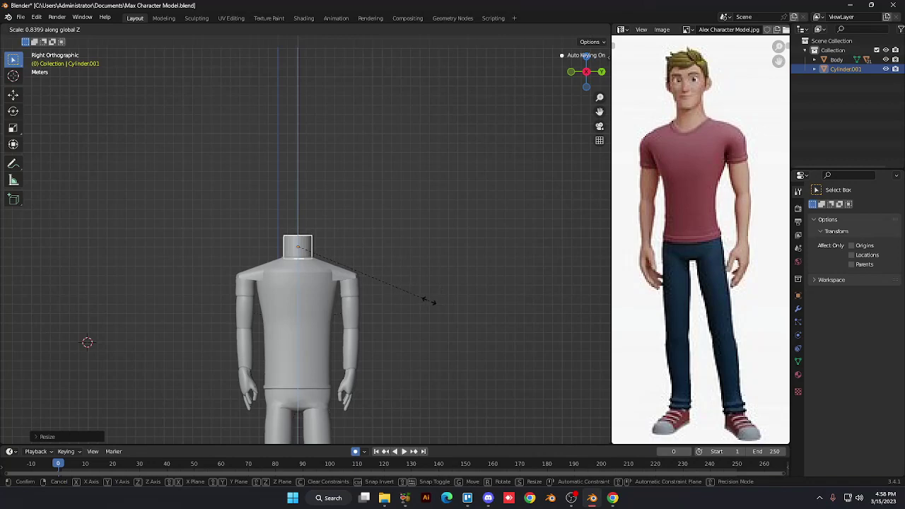
left_click(428, 303)
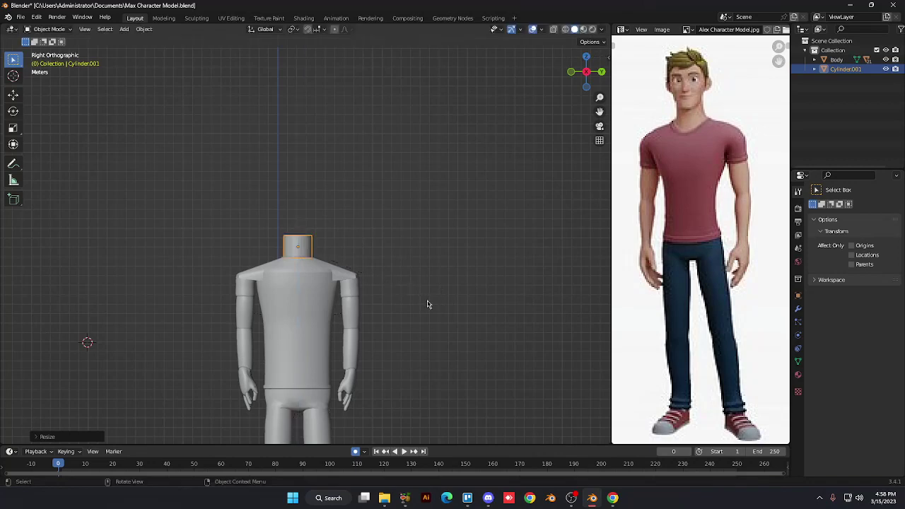
key("g")
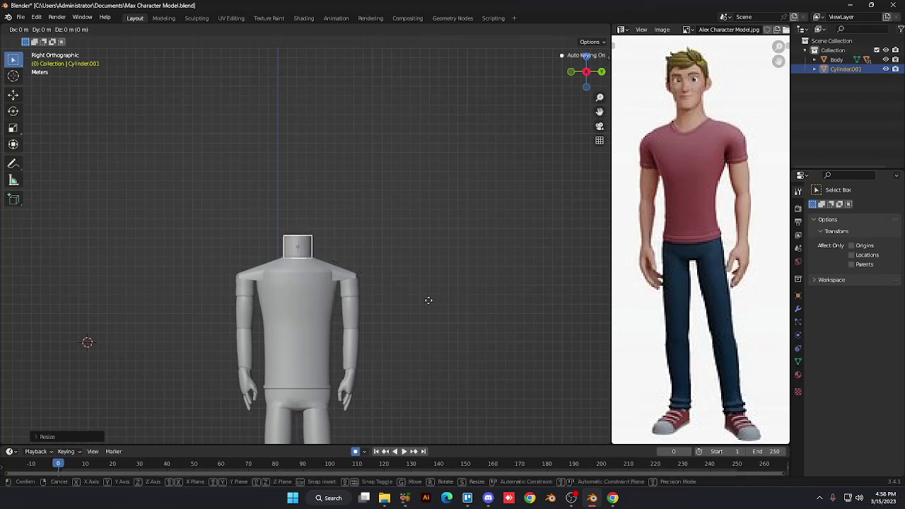
left_click(428, 304)
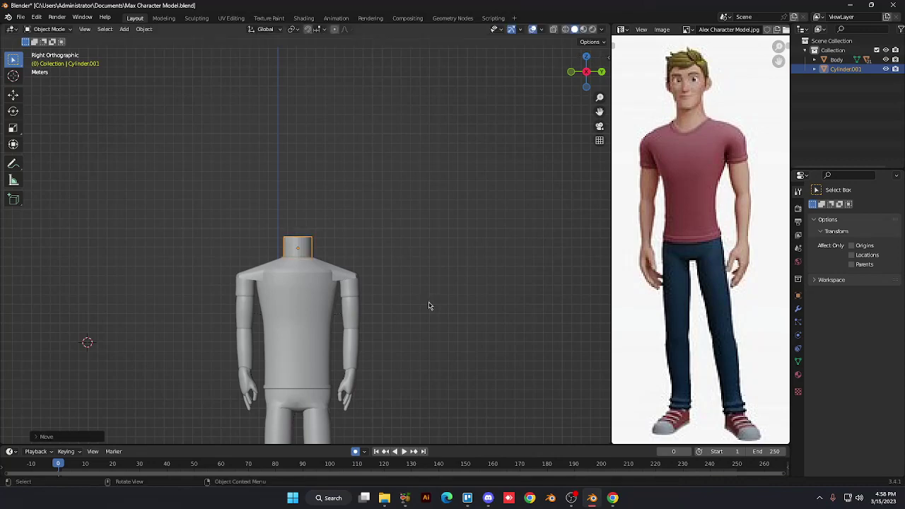
Inspect the neck, arms and hands from the front, the side and a low angle
scroll(432, 313, "up", 2)
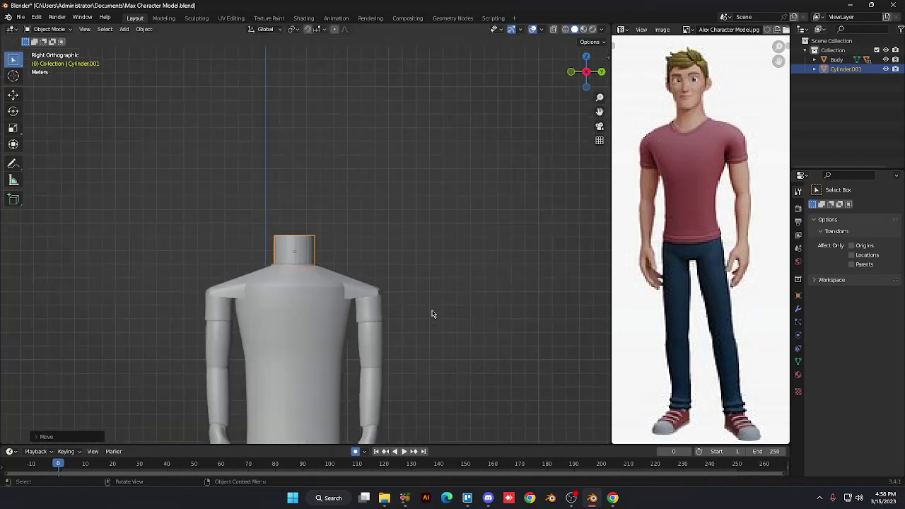
scroll(431, 311, "down", 3)
scroll(420, 317, "up", 4)
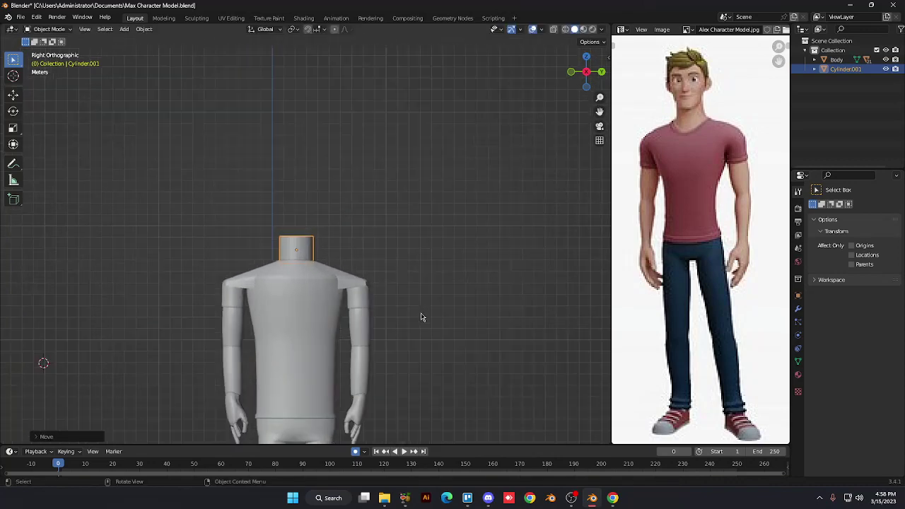
middle_click_drag(421, 317, 358, 104)
scroll(358, 330, "up", 2)
scroll(385, 459, "up", 2)
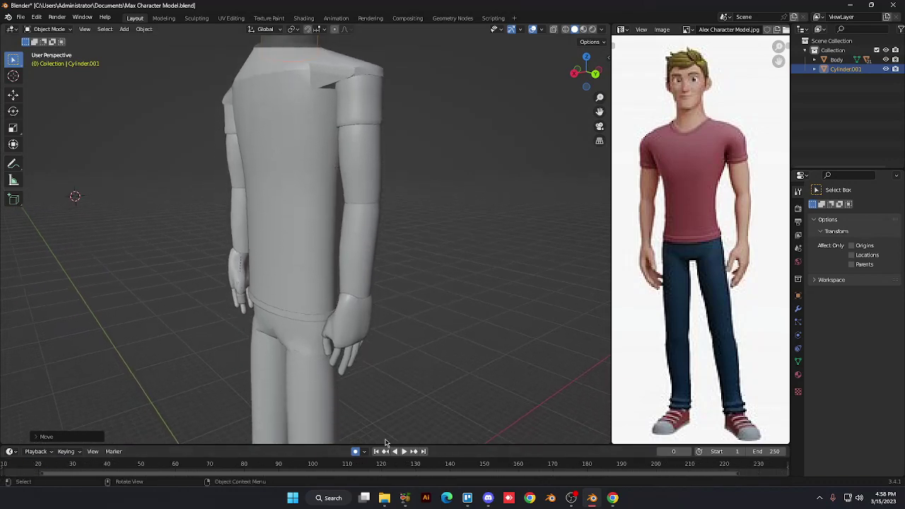
scroll(386, 443, "down", 3)
scroll(385, 443, "up", 5)
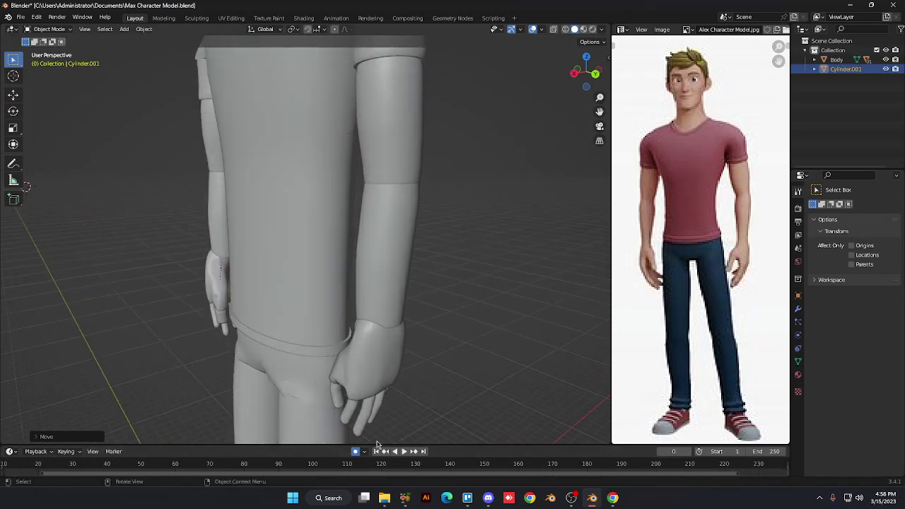
key("KP_6")
key("KP_6")
key("KP_6")
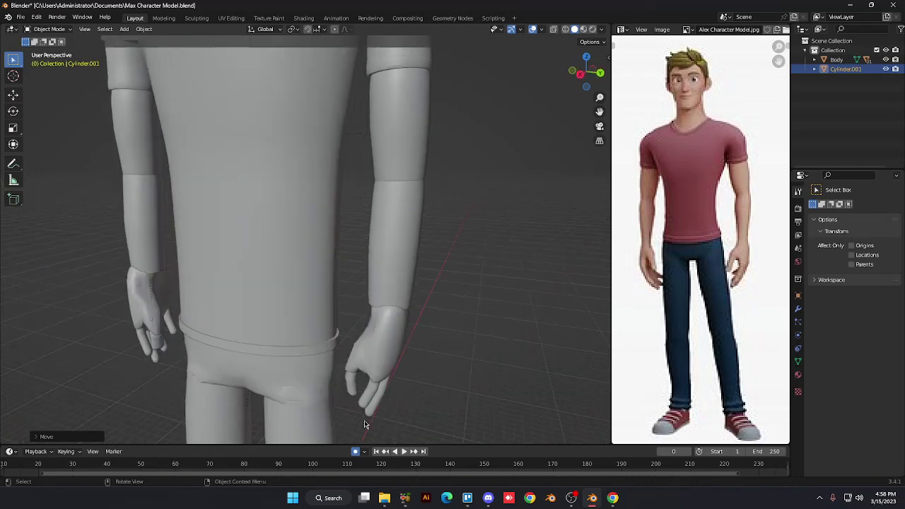
key("KP_6")
key("KP_6")
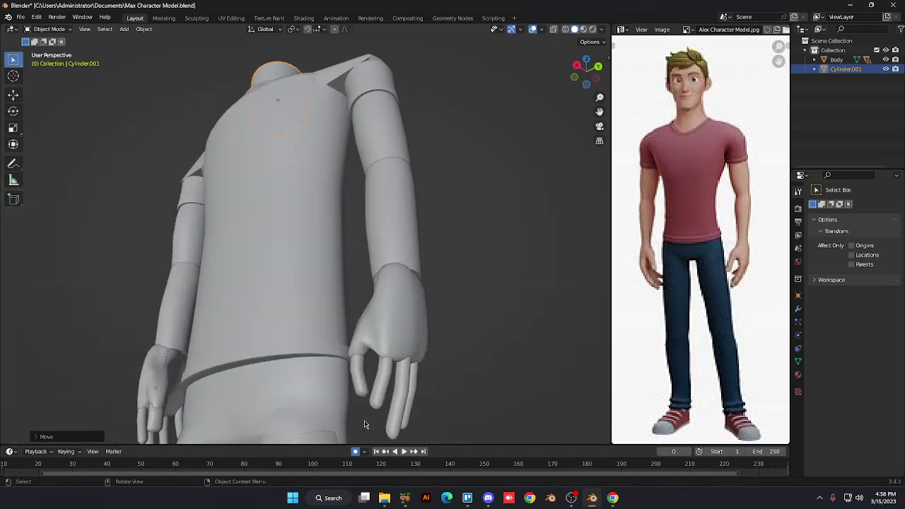
key("KP_6")
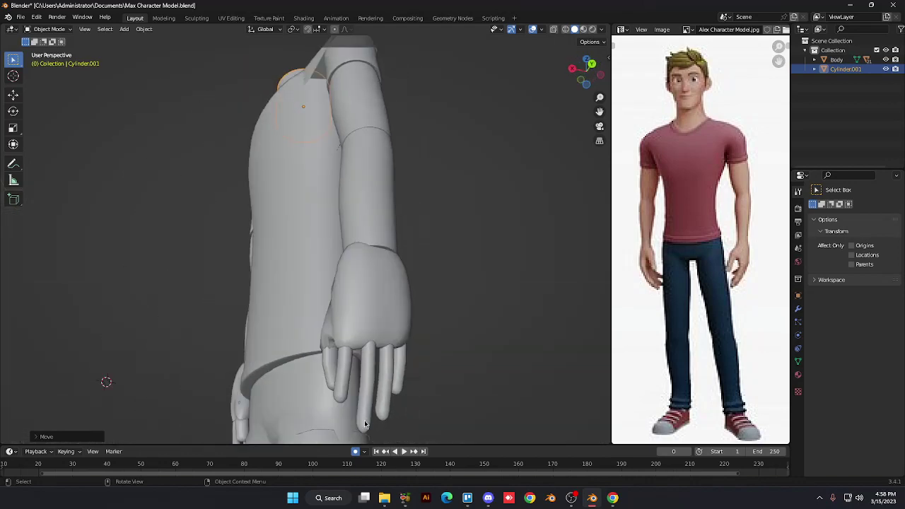
Select the finger and thumb meshes of both hands and apply smooth shading to them
left_click(326, 367)
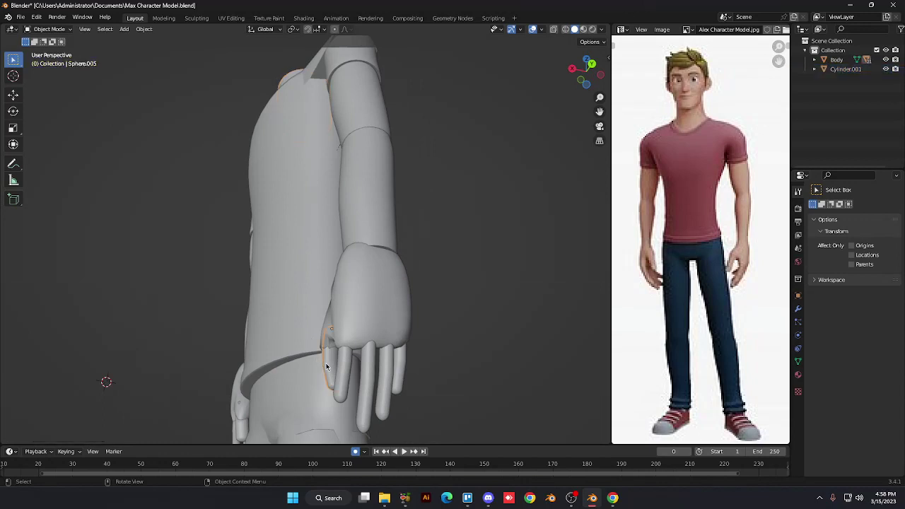
left_click(384, 389, "shift")
left_click(400, 376, "shift")
left_click(369, 379, "shift")
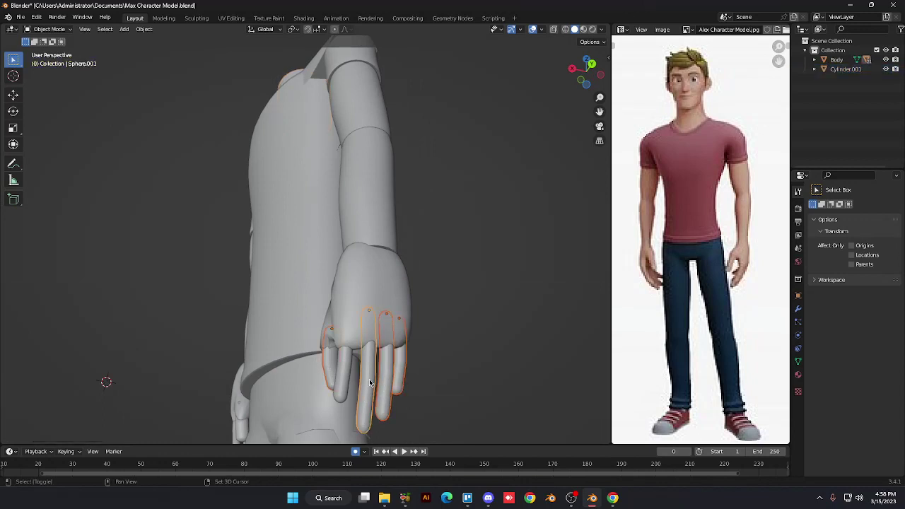
left_click(344, 375, "shift")
left_click(240, 434, "shift")
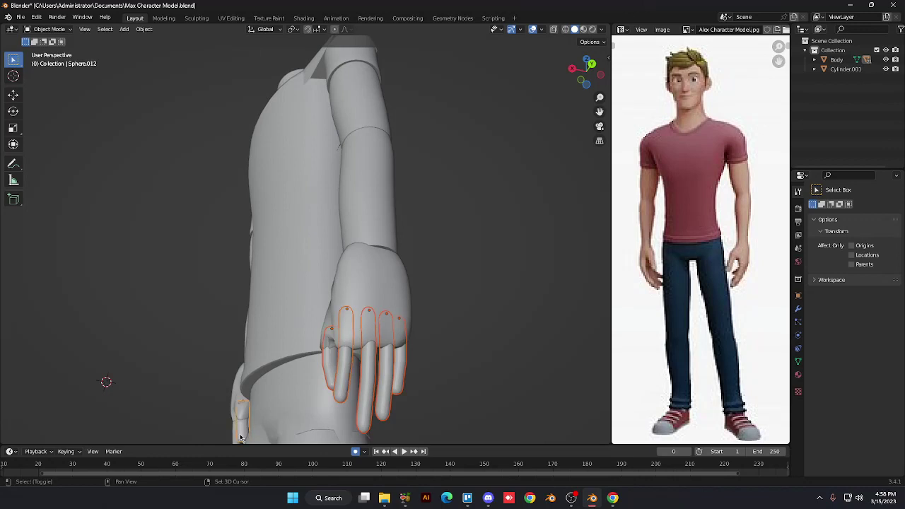
left_click(238, 433, "shift")
middle_click_drag(236, 431, 237, 434)
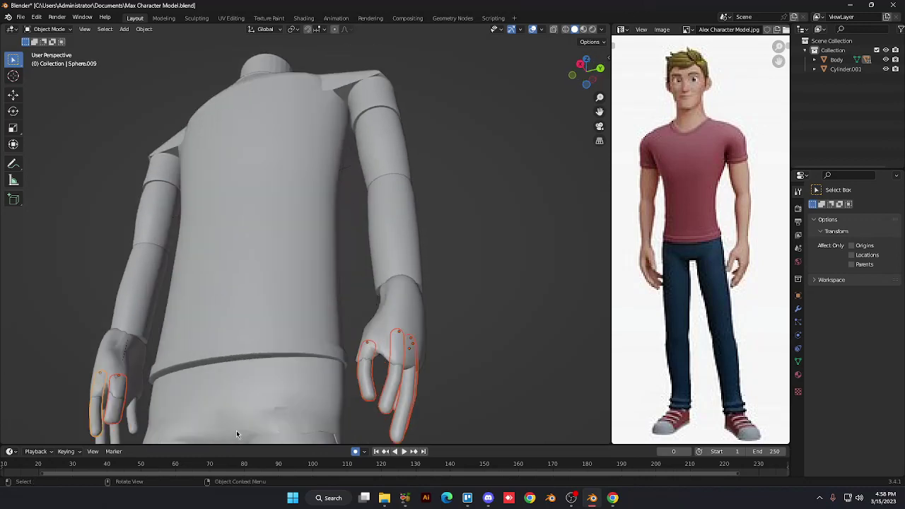
left_click(139, 421)
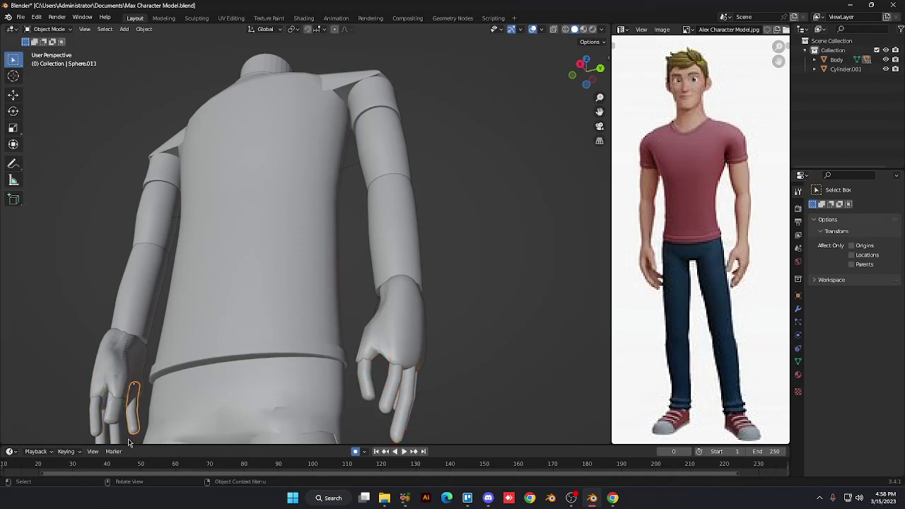
key("ctrl+z")
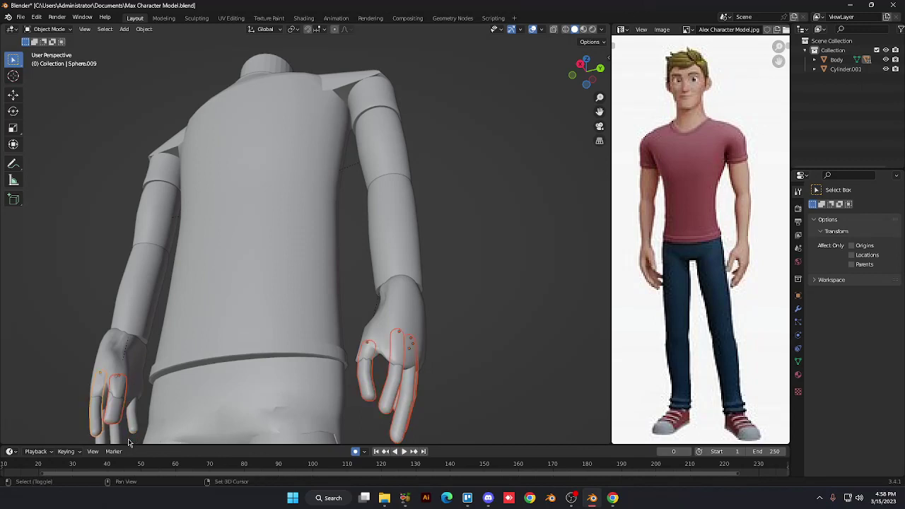
left_click(132, 428, "shift")
right_click(90, 316)
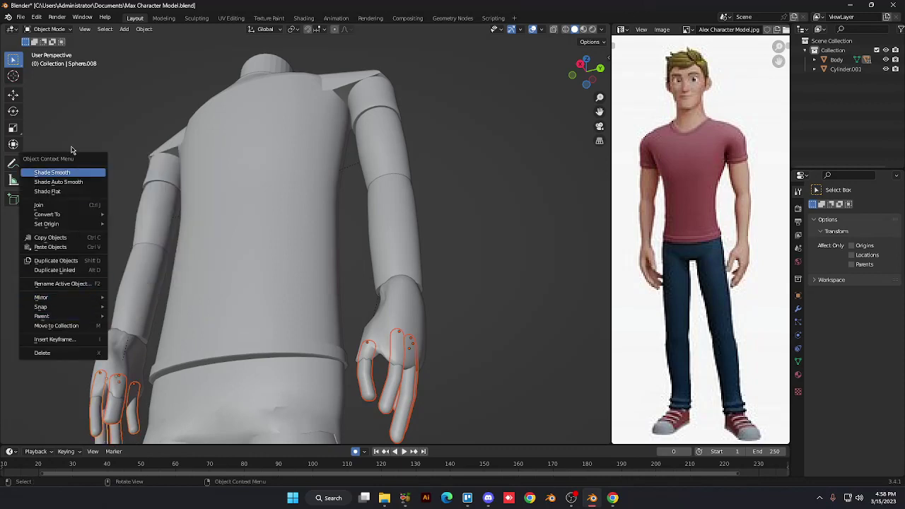
left_click(87, 174)
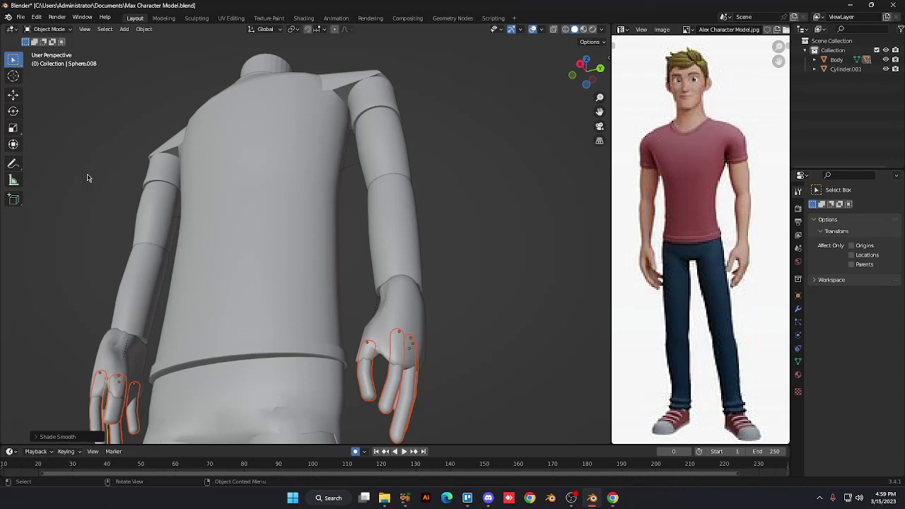
right_click(87, 177)
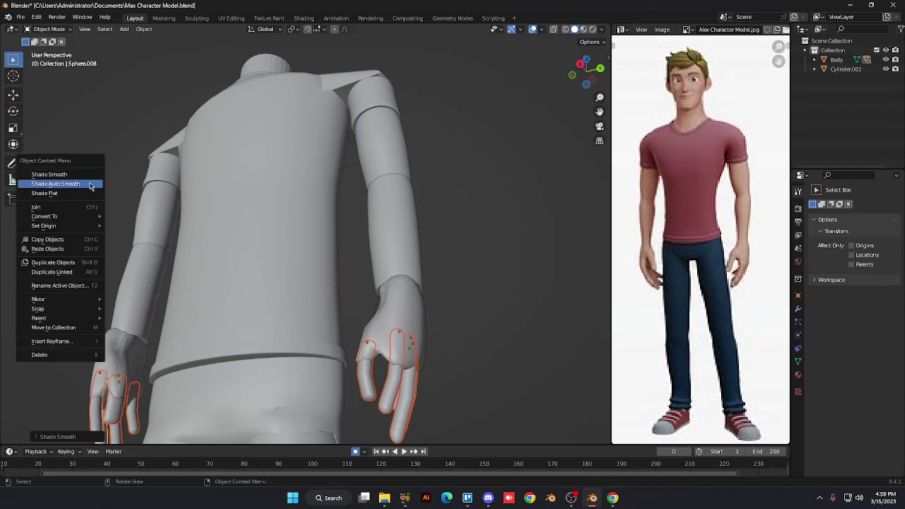
key("Escape")
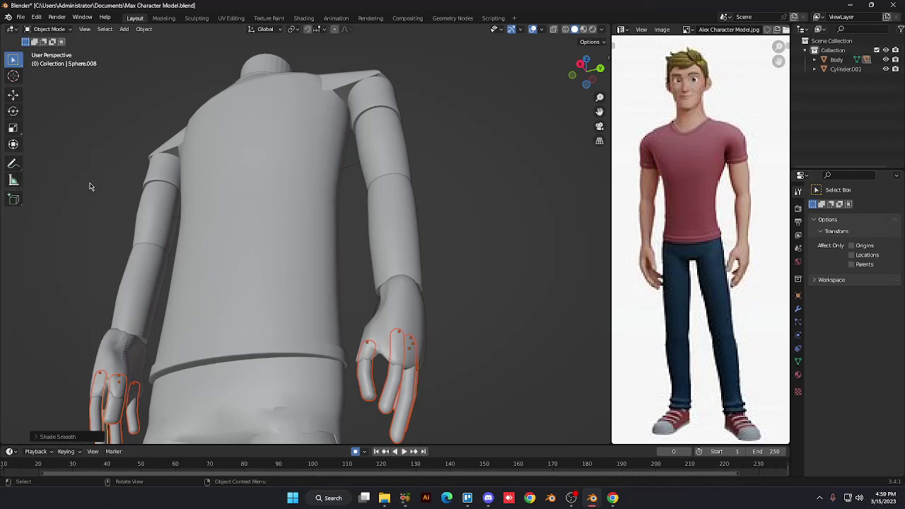
Deselect the finger meshes and inspect the smoothed hands, arms and neck from below and from the front
left_click(90, 186)
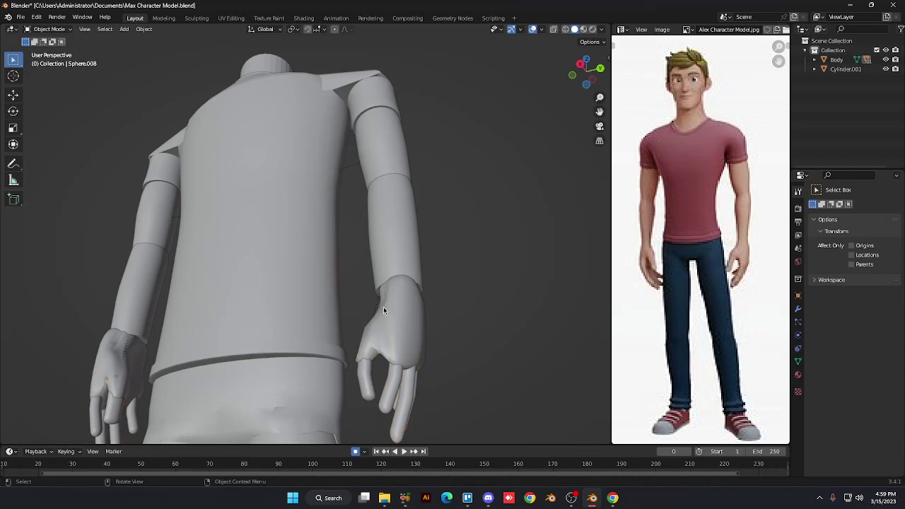
scroll(400, 316, "down", 3)
scroll(400, 316, "down", 4)
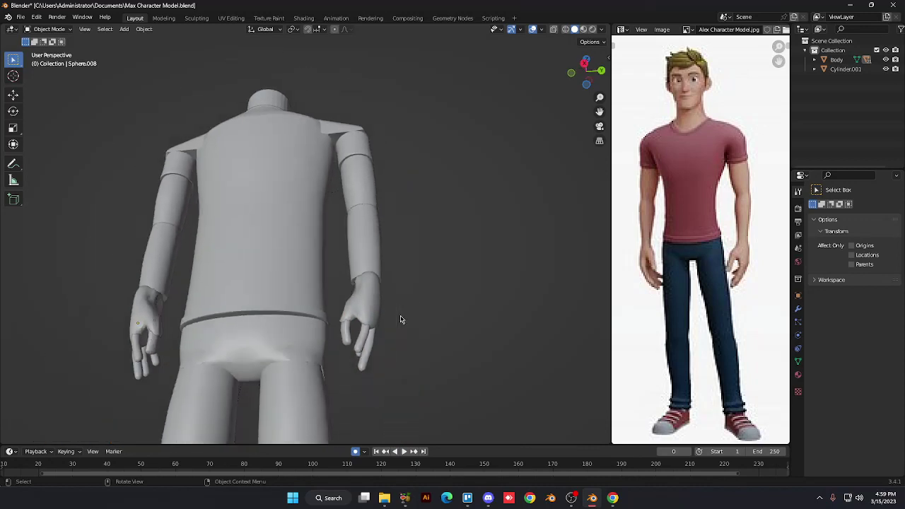
key("KP_8")
key("KP_8")
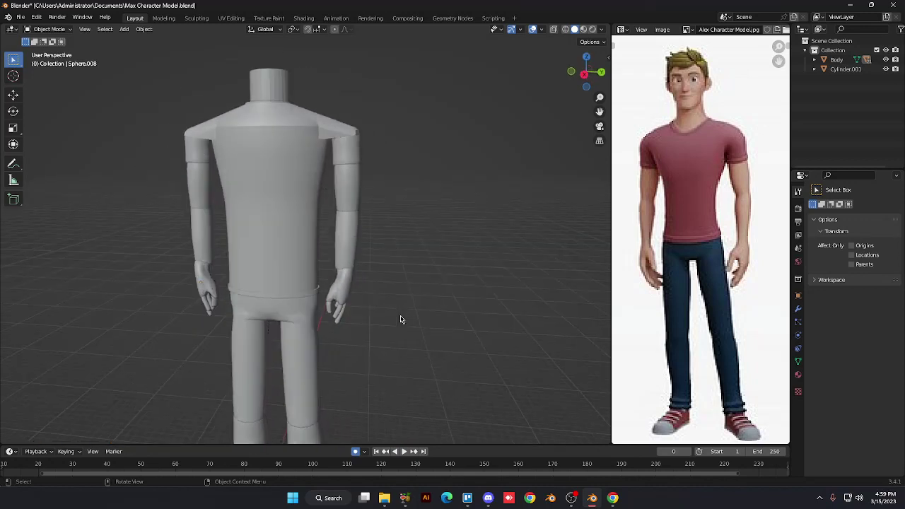
scroll(400, 320, "up", 5)
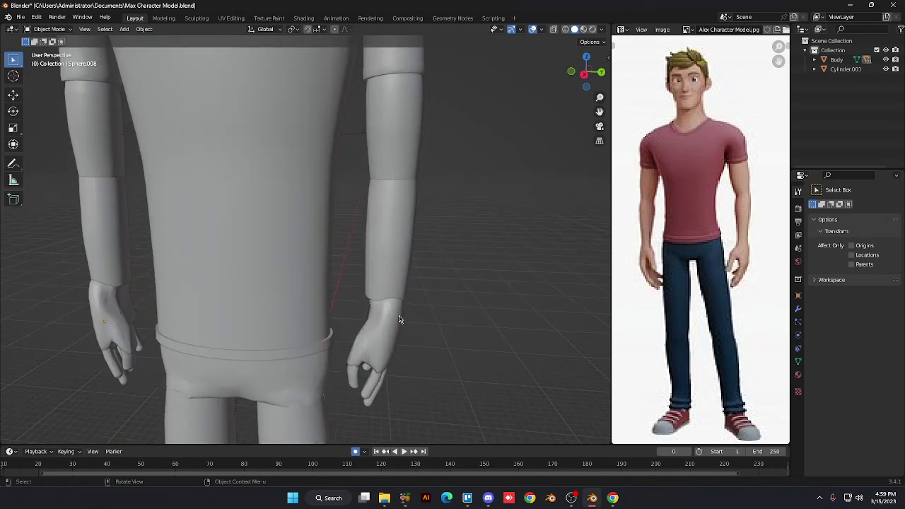
middle_click_drag(399, 319, 438, 45)
middle_click_drag(508, 228, 453, 243, "shift")
Enlarge the neck cylinder slightly and evenly in top view so it nearly fills the neck opening
left_click(361, 254)
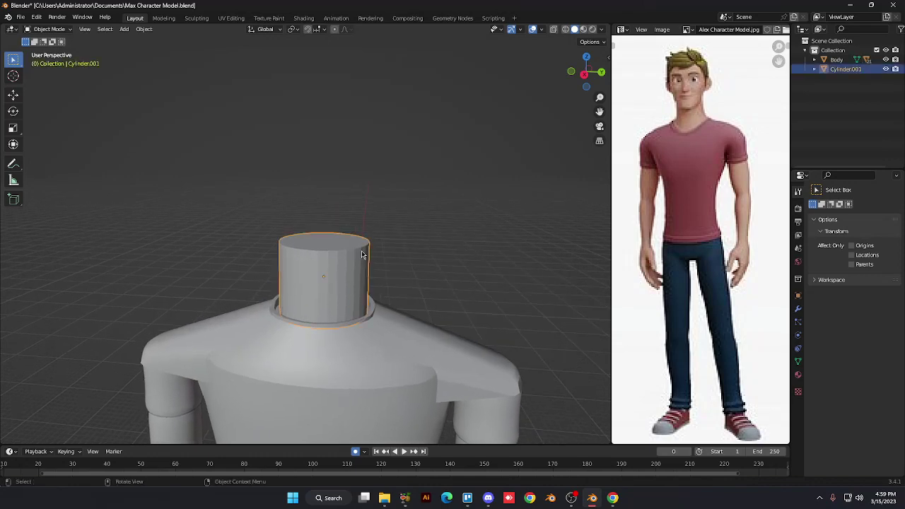
key("KP_8")
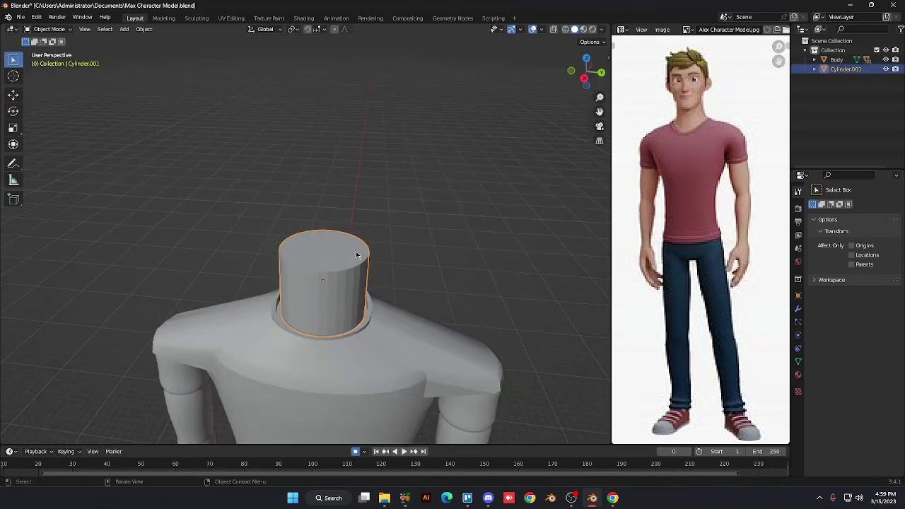
key("KP_7")
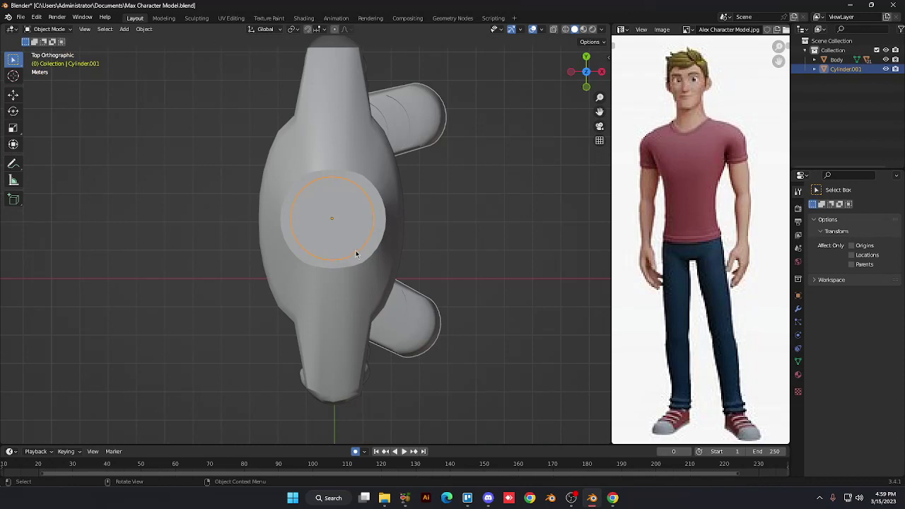
key("s")
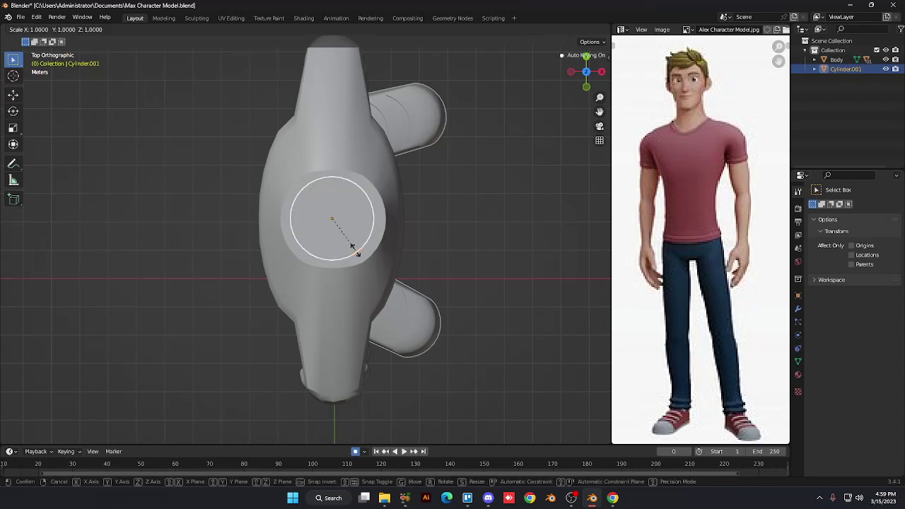
left_click(363, 253)
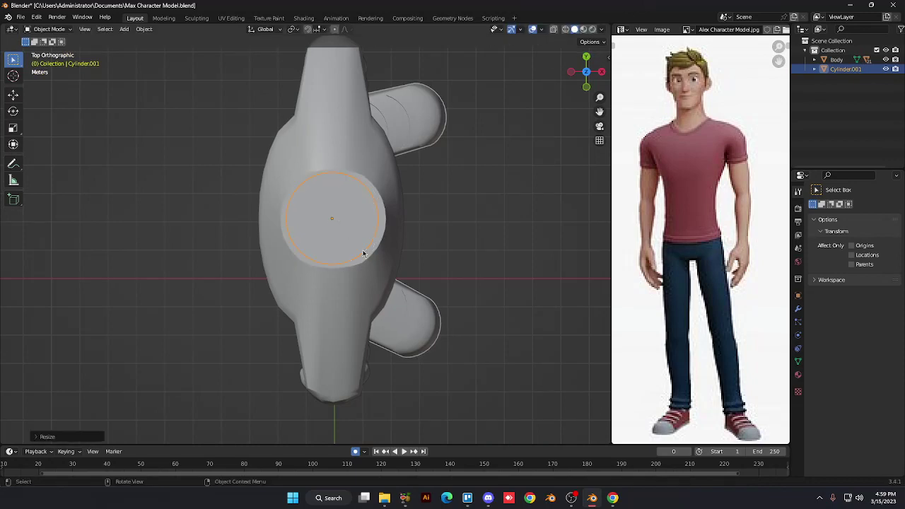
Fine-tune the neck cylinder's width along X, and adjust its position along X within the neck opening
key("s")
key("x")
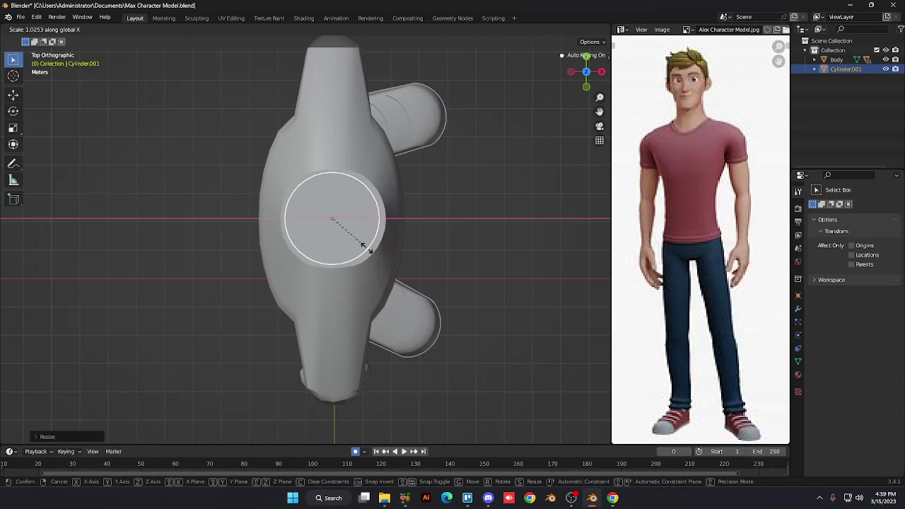
left_click(369, 253)
key("s")
key("x")
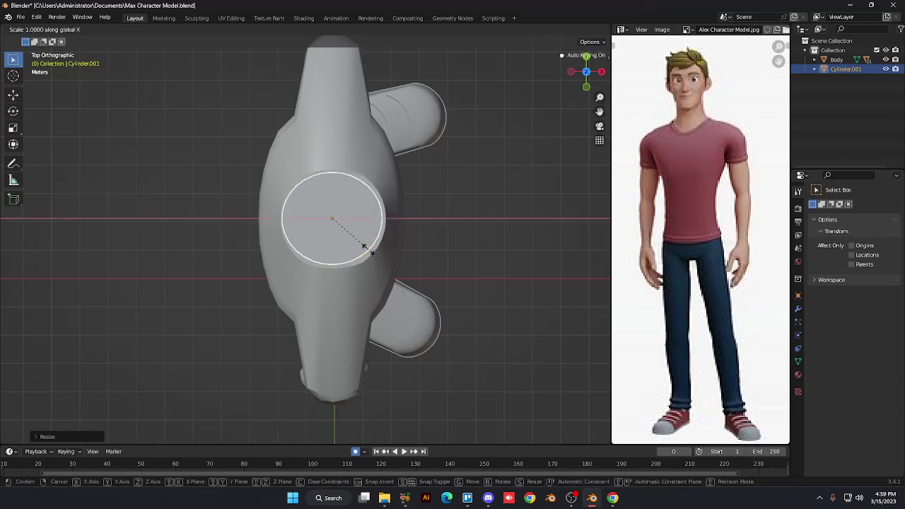
left_click(368, 249)
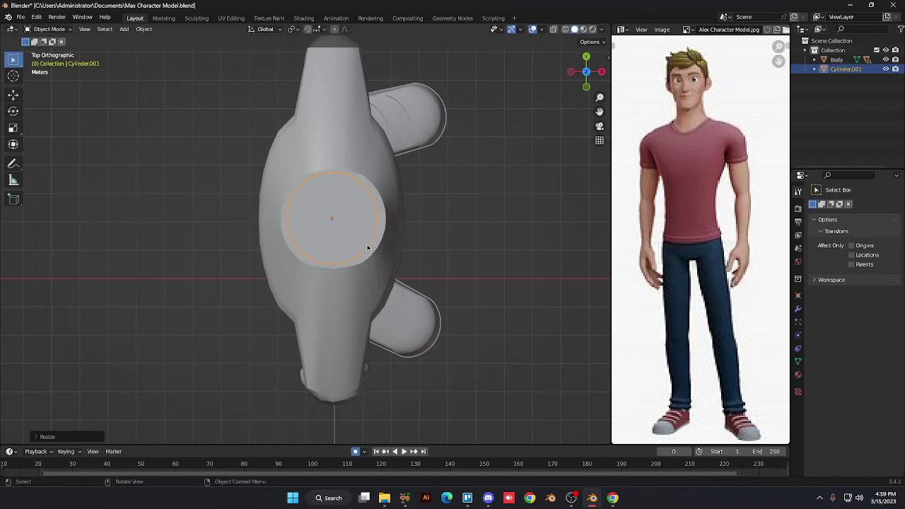
key("g")
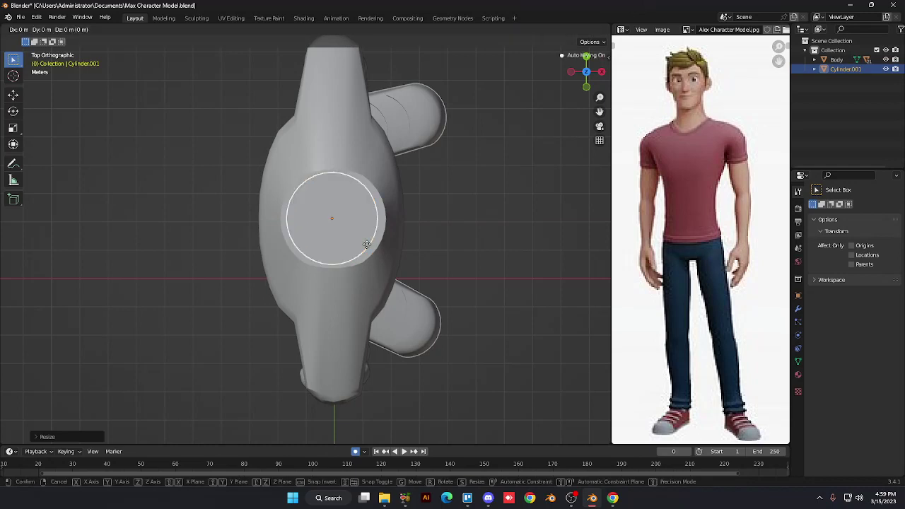
key("x")
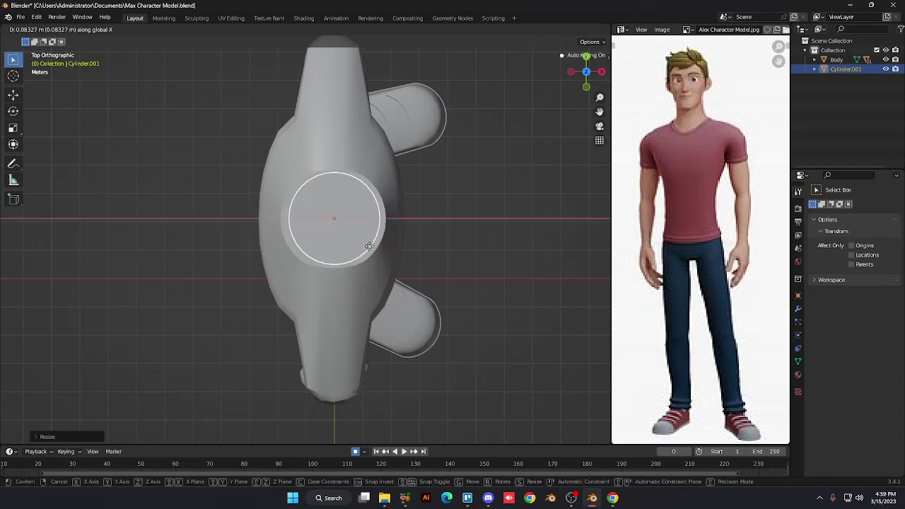
left_click(365, 248)
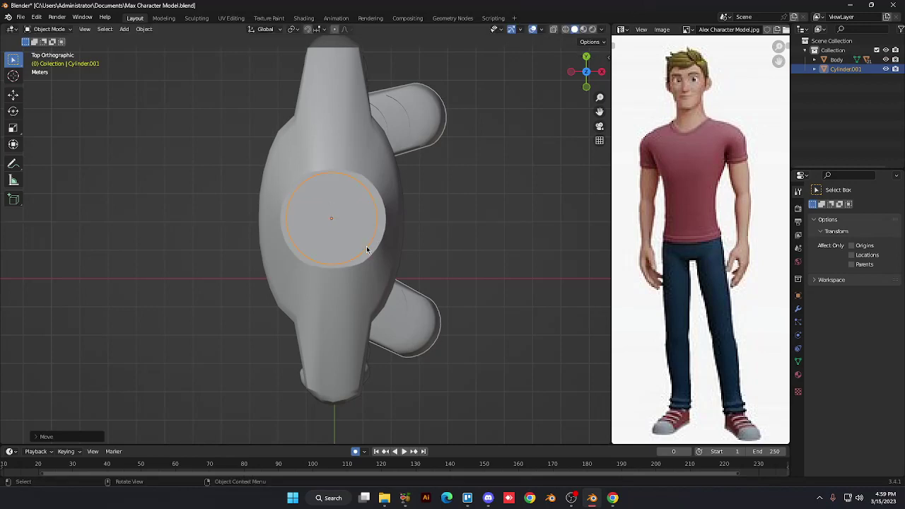
left_click(495, 196)
In right view, shorten the neck cylinder by scaling it to about 0.82 along Z
key("KP_3")
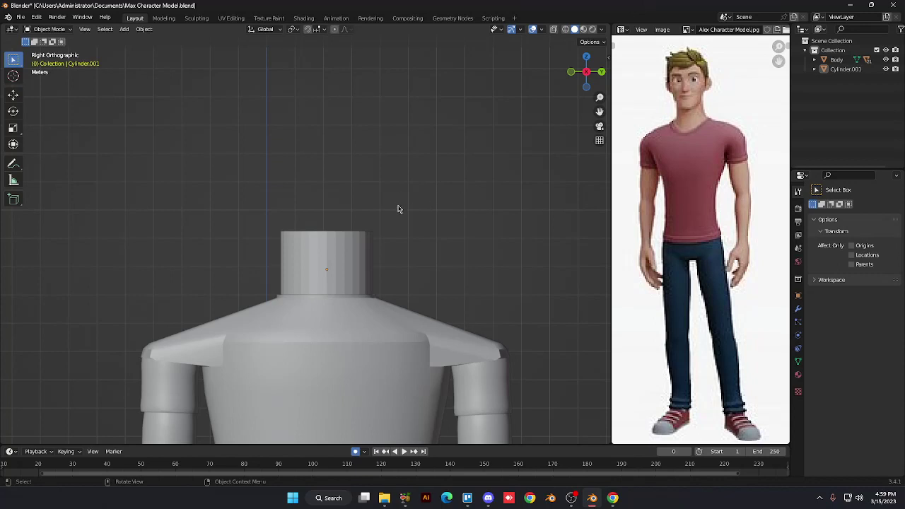
left_click(346, 260)
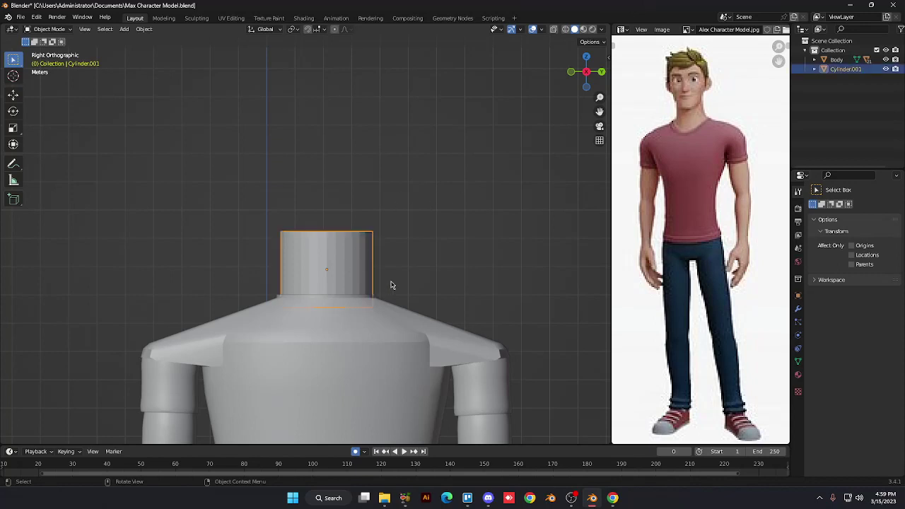
key("s")
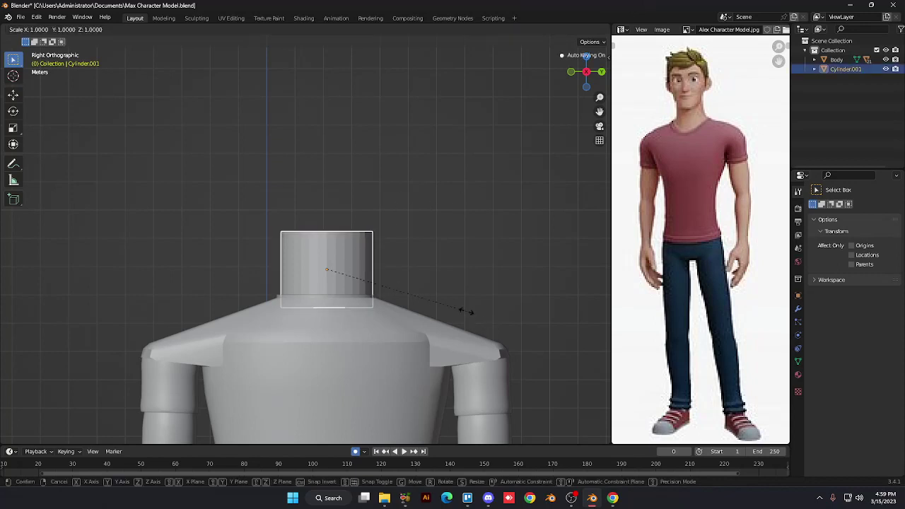
key("z")
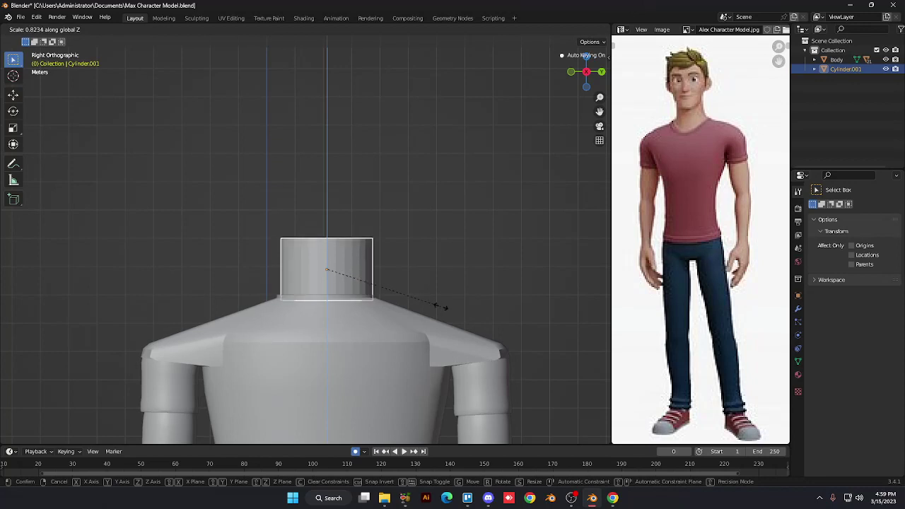
left_click(440, 310)
Apply auto smooth shading to the neck cylinder, comparing it with plain smooth shading
right_click(440, 311)
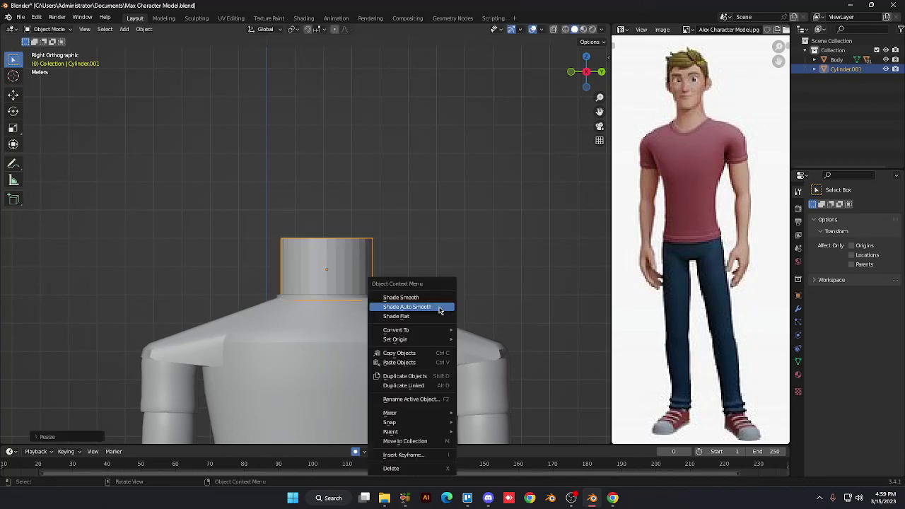
left_click(437, 308)
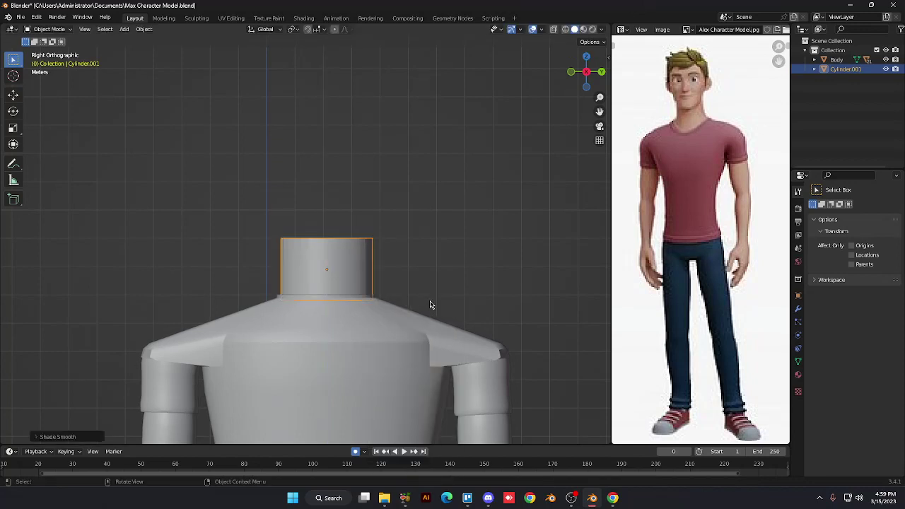
right_click(423, 295)
left_click(423, 281)
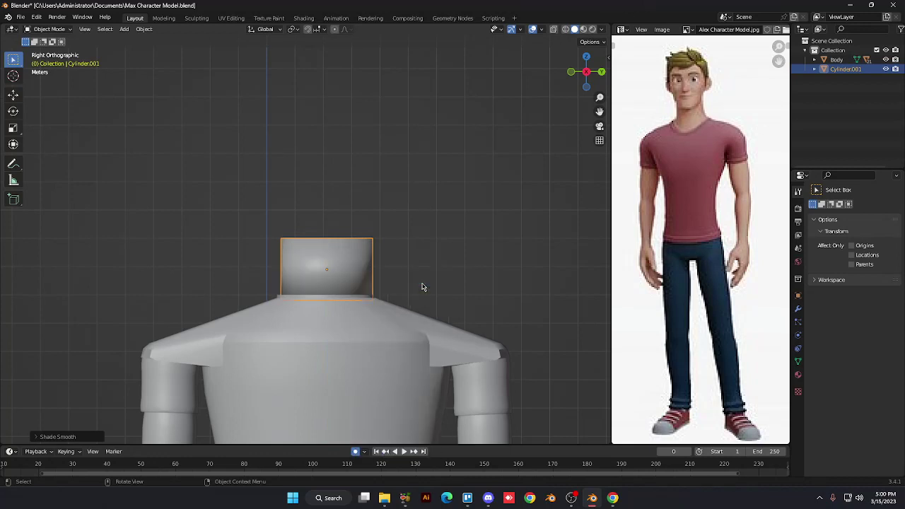
right_click(422, 287)
left_click(423, 292)
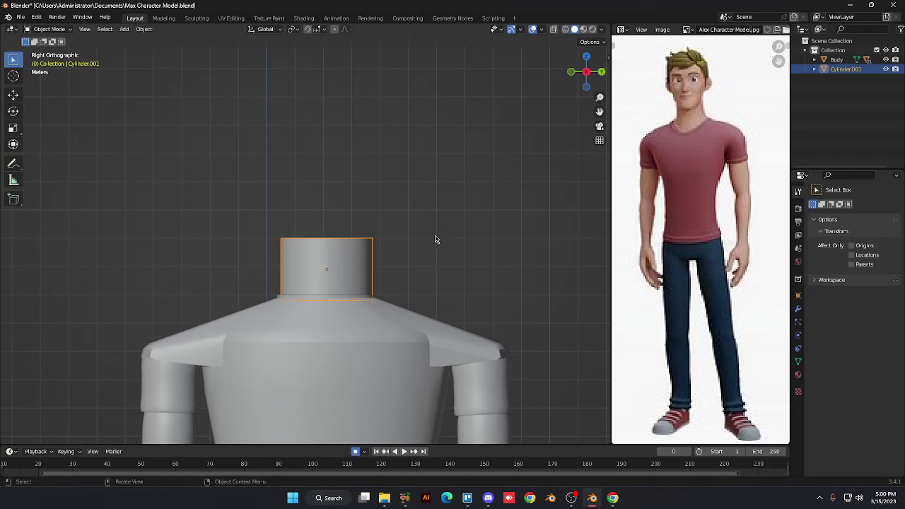
Add a UV sphere to the scene as the base for the head
middle_click_drag(436, 237, 435, 237)
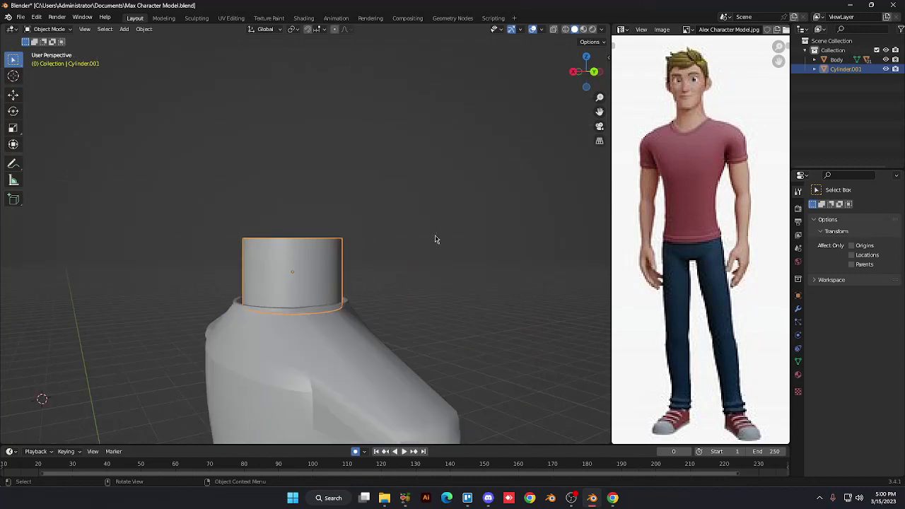
key("shift+a")
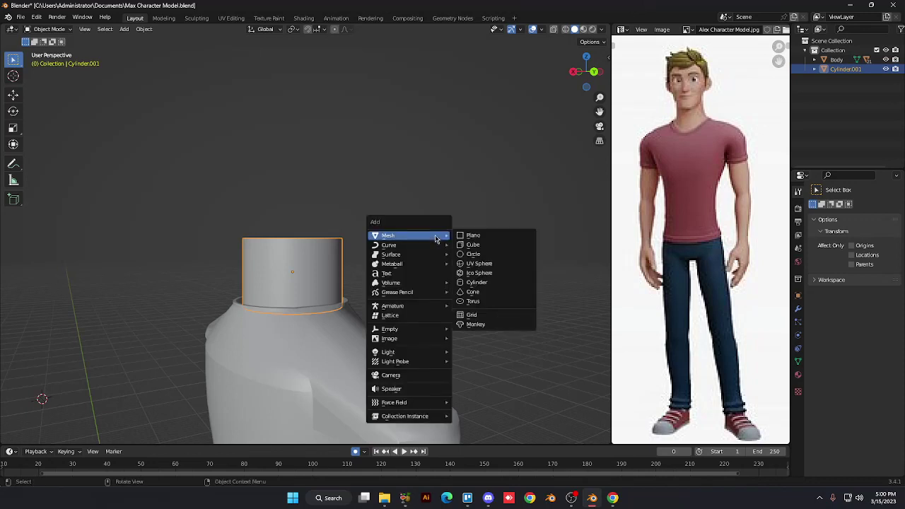
key("Down")
key("Down")
key("Down")
key("Down")
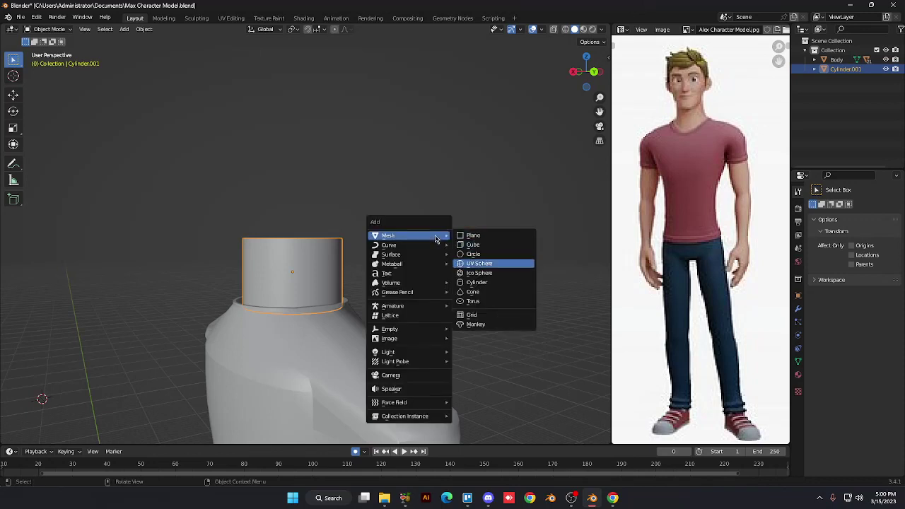
key("Return")
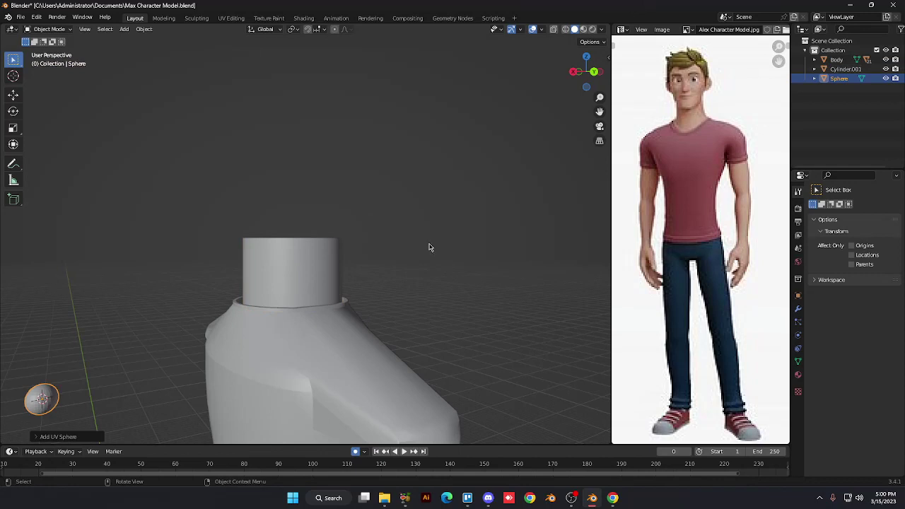
Move the sphere above the neck in right view, and align it over the neck in front view
key("KP_3")
scroll(429, 248, "down", 6)
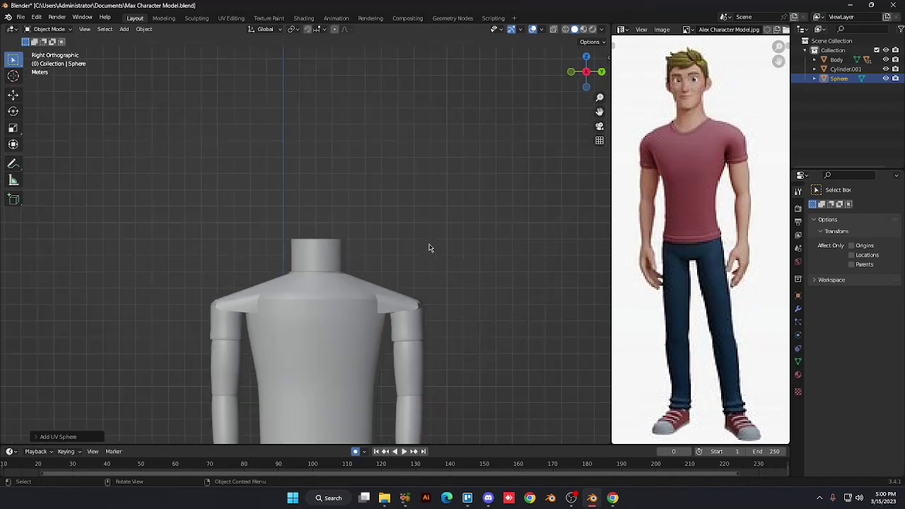
key("g")
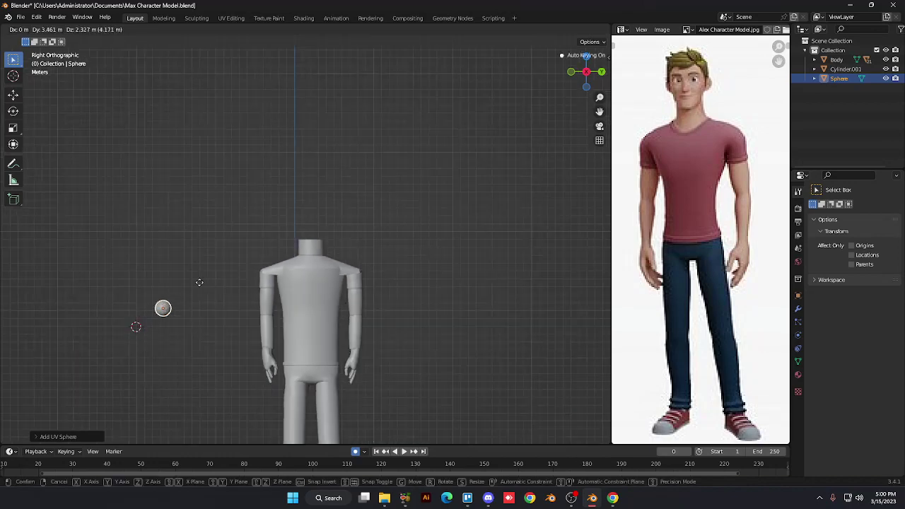
left_click(331, 211)
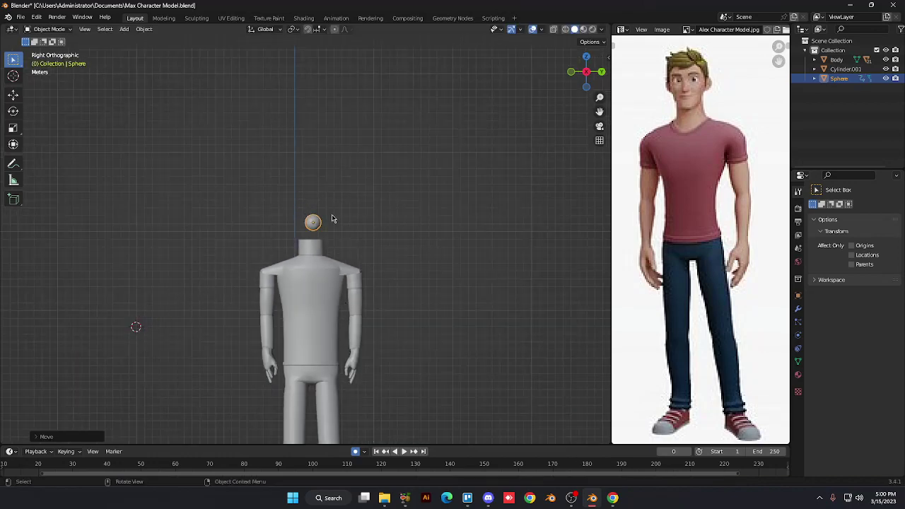
key("KP_1")
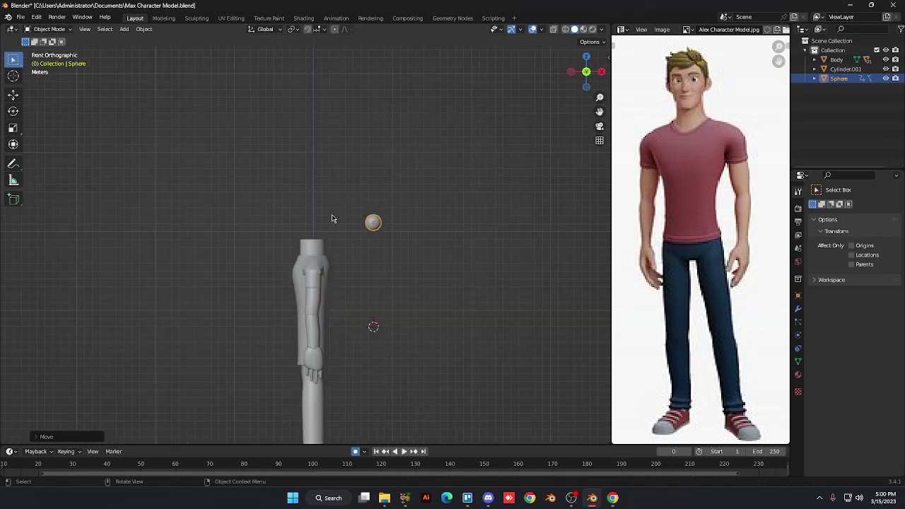
key("g")
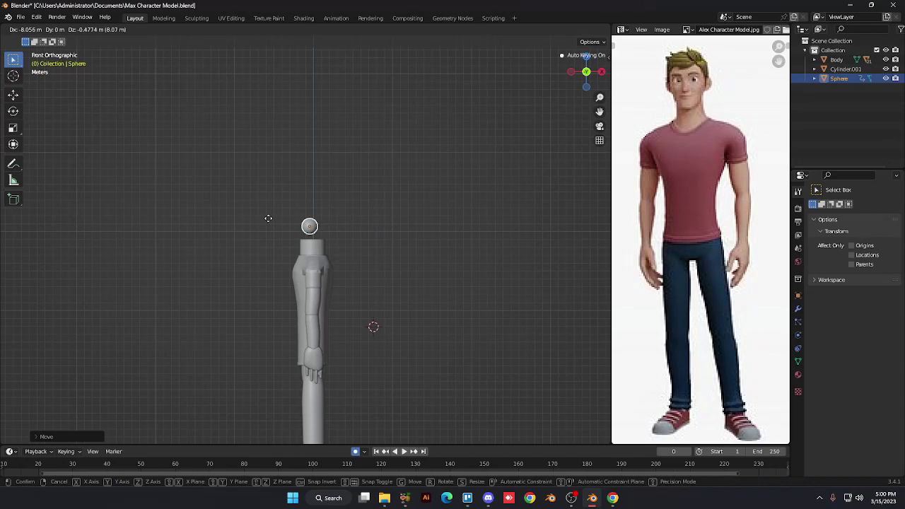
left_click(268, 218)
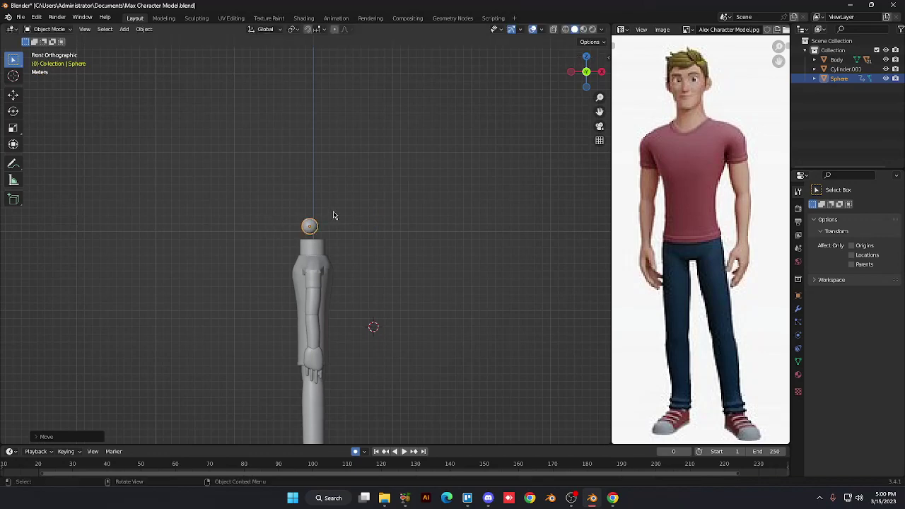
Enlarge the sphere evenly to head size, about two and a half times, so it overlaps the neck's upper end
key("s")
left_click(389, 294)
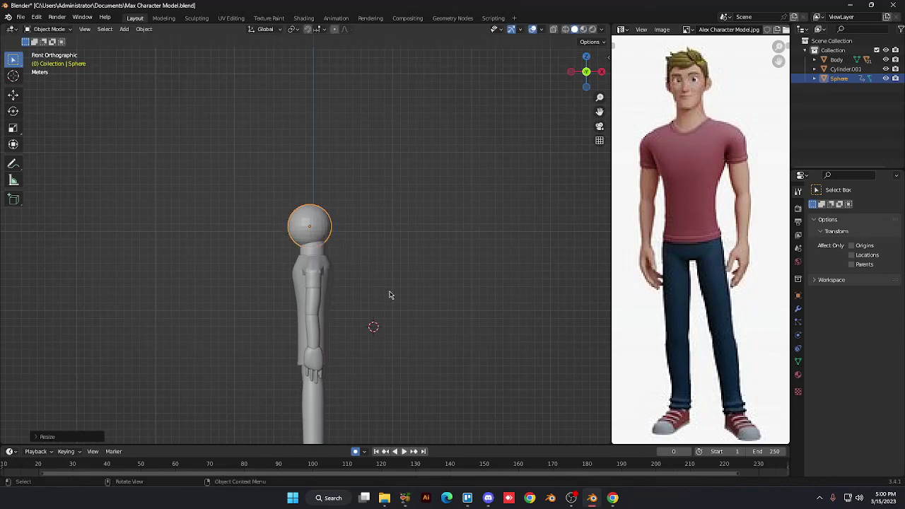
scroll(390, 295, "down", 5)
scroll(391, 297, "up", 6)
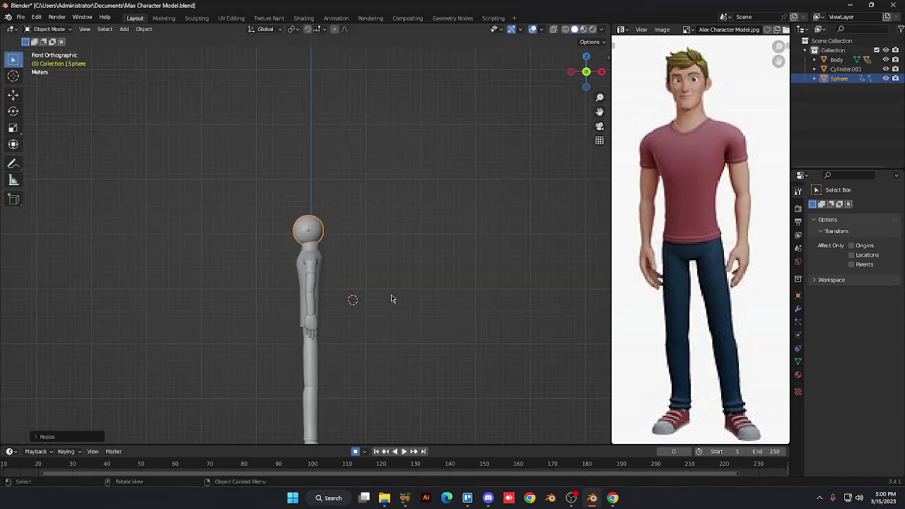
Shift the head sphere in front view so it sits over the upper end of the neck
key("g")
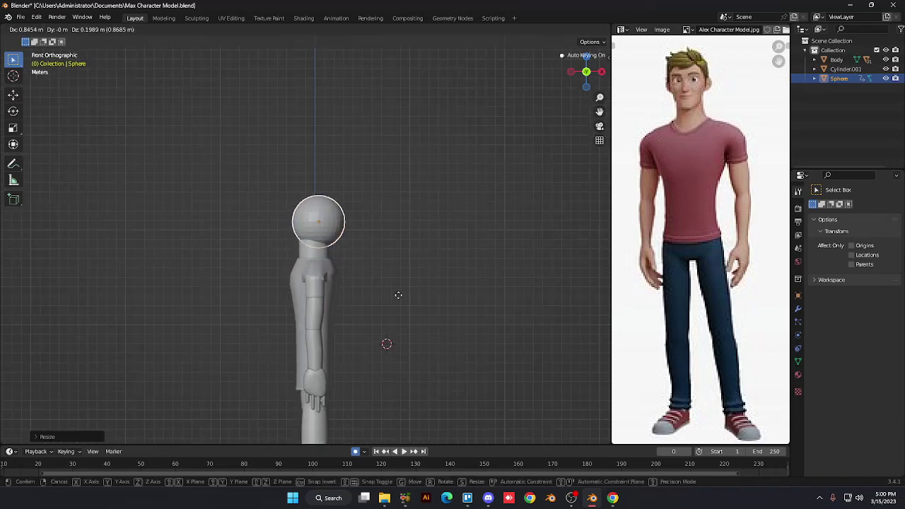
left_click(396, 301)
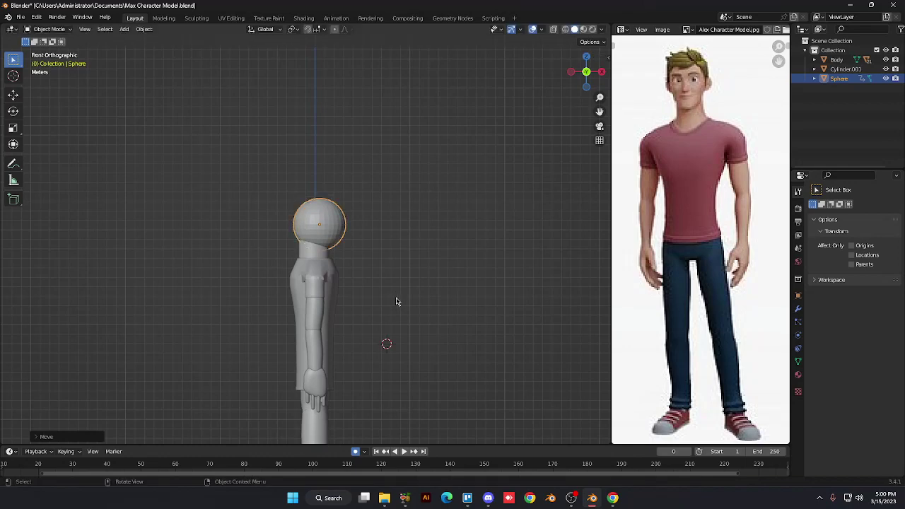
Add an ico sphere and move it up beside the head sphere in front view
key("shift+a")
mouse_move(397, 302)
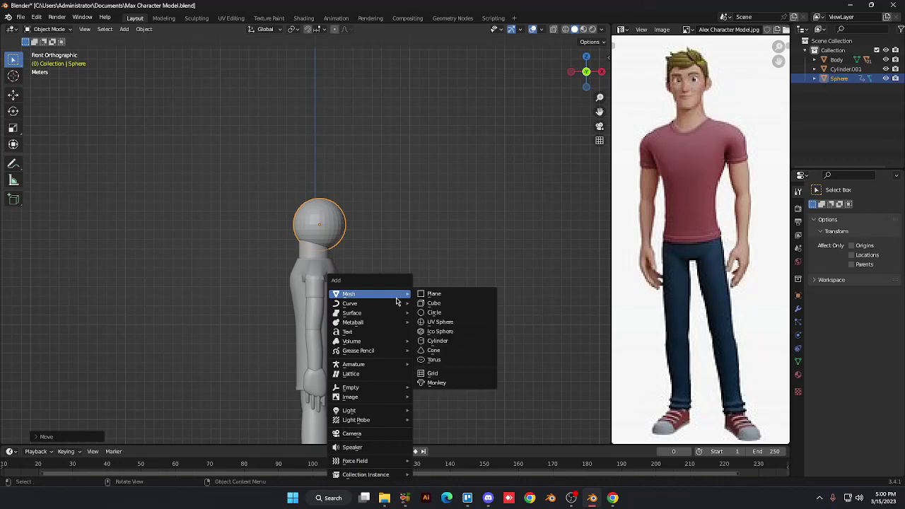
left_click(434, 331)
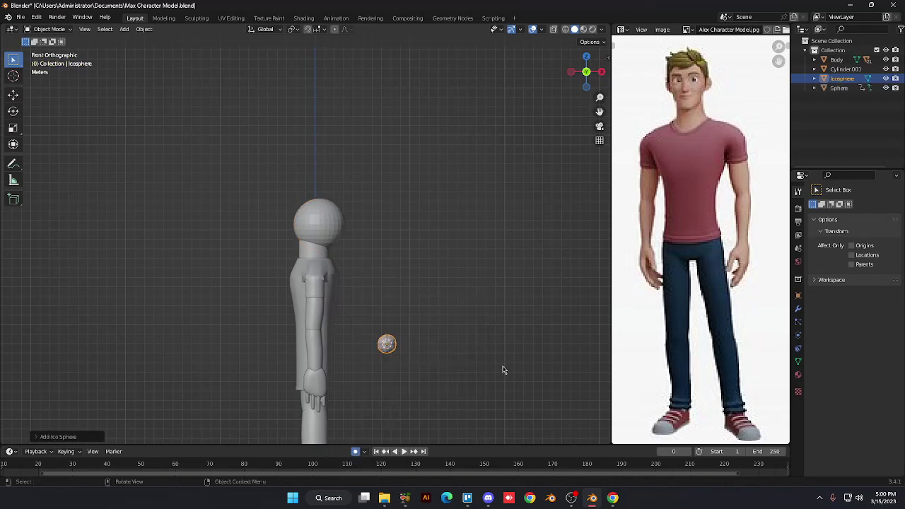
key("g")
left_click(481, 231)
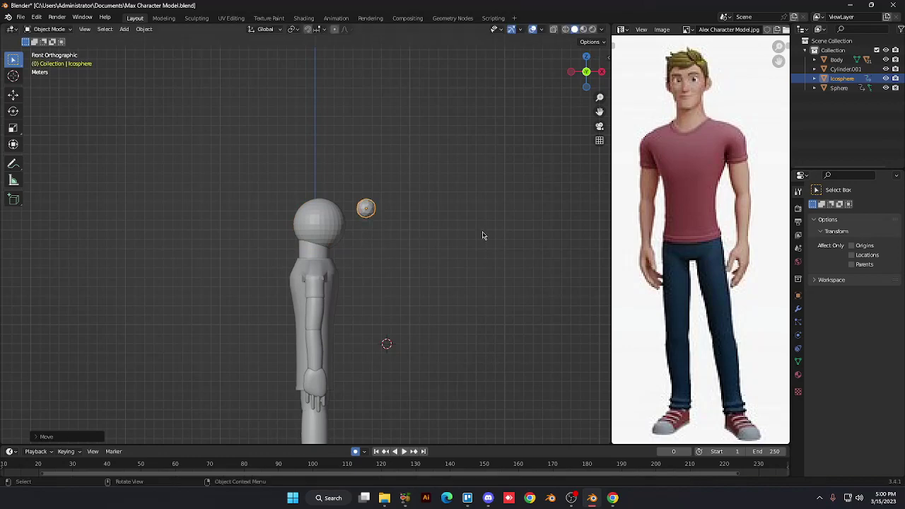
Enlarge the ico sphere evenly to about 2.5 times its size, and move it closer to the head at head height in right view
key("s")
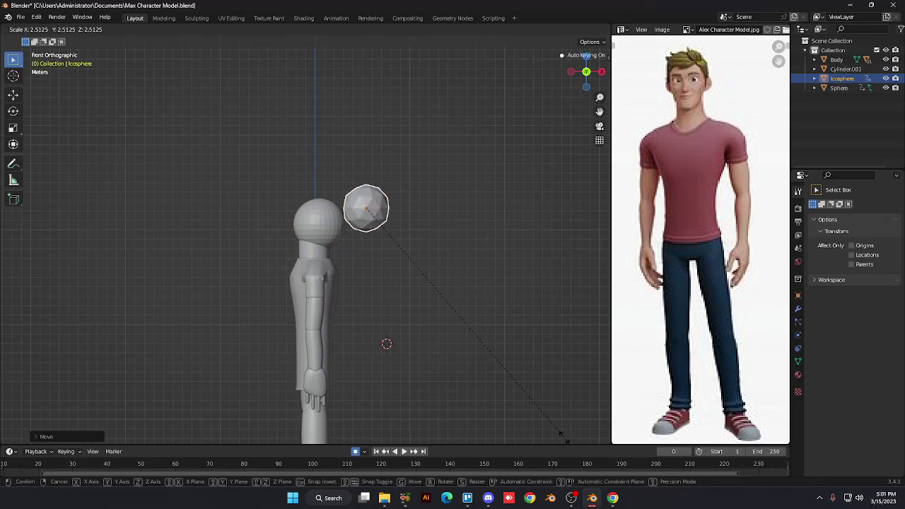
left_click(563, 437)
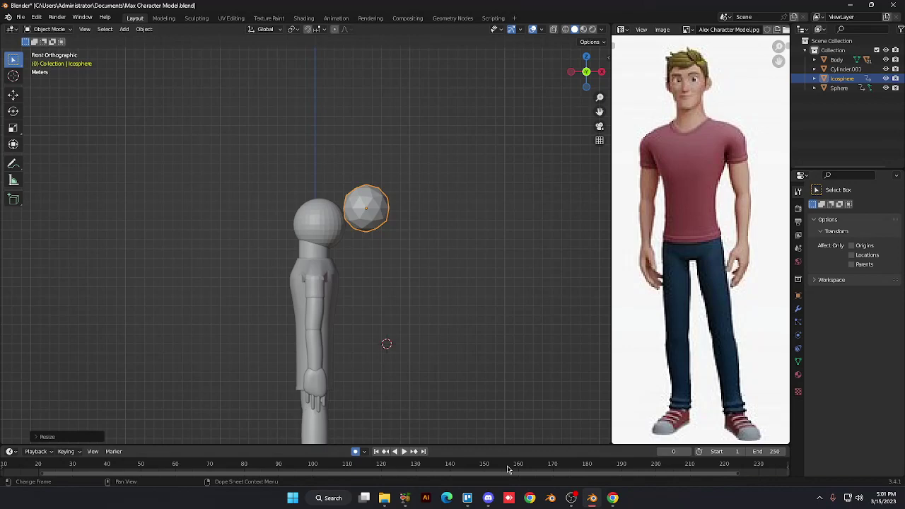
key("KP_3")
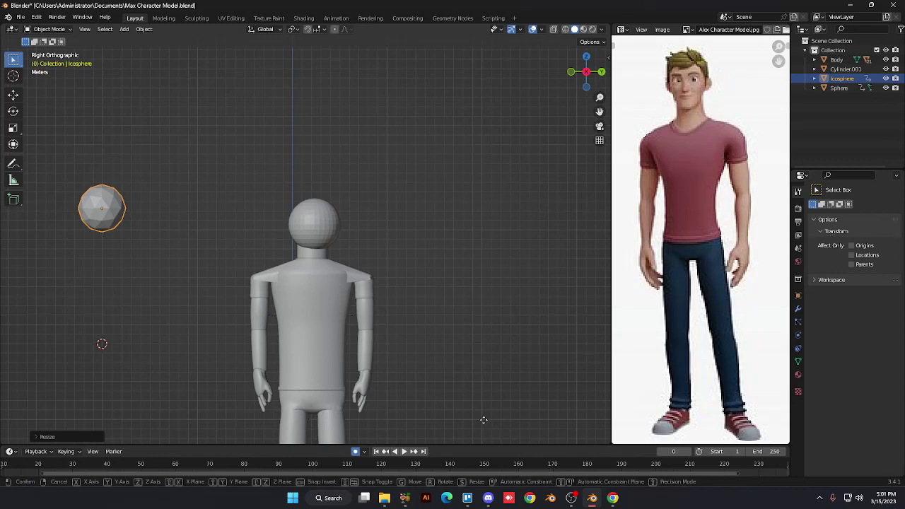
key("g")
left_click(606, 438)
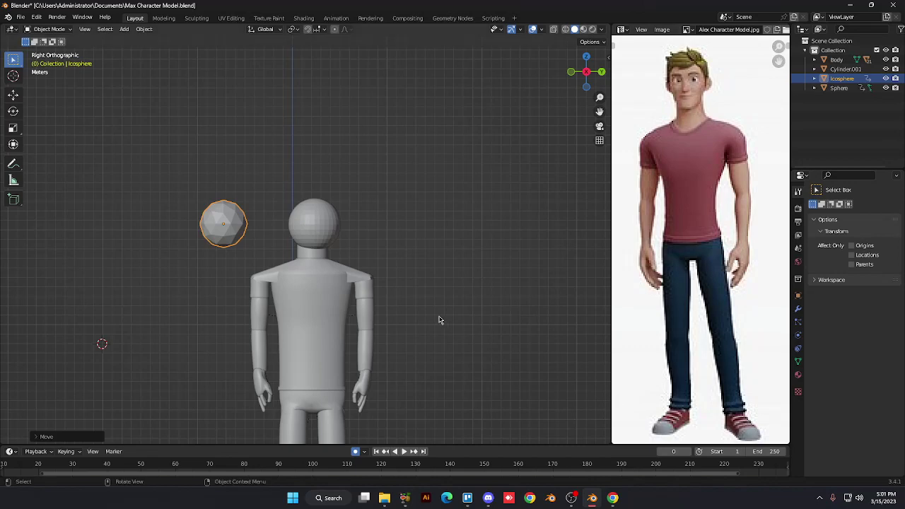
Centre the UV head sphere over the neck in right view by moving it about -0.26 m along Y
left_click(326, 220)
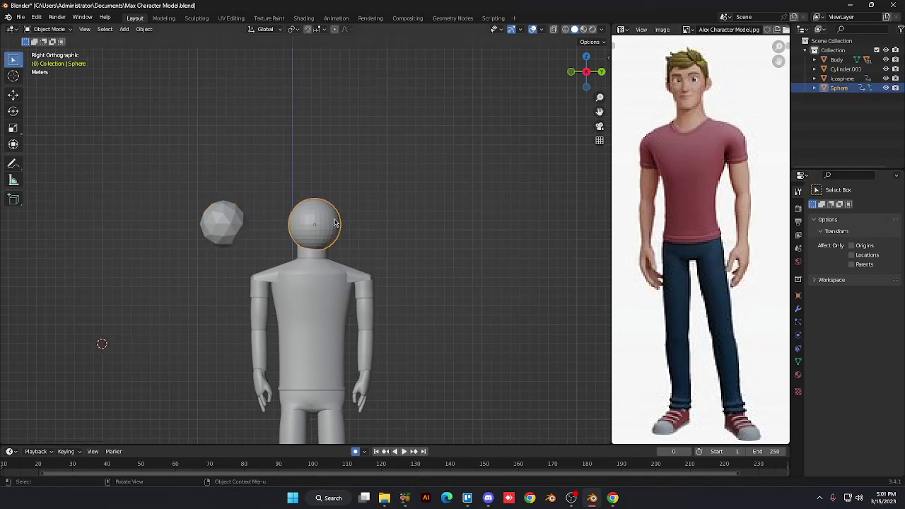
scroll(335, 223, "down", 1)
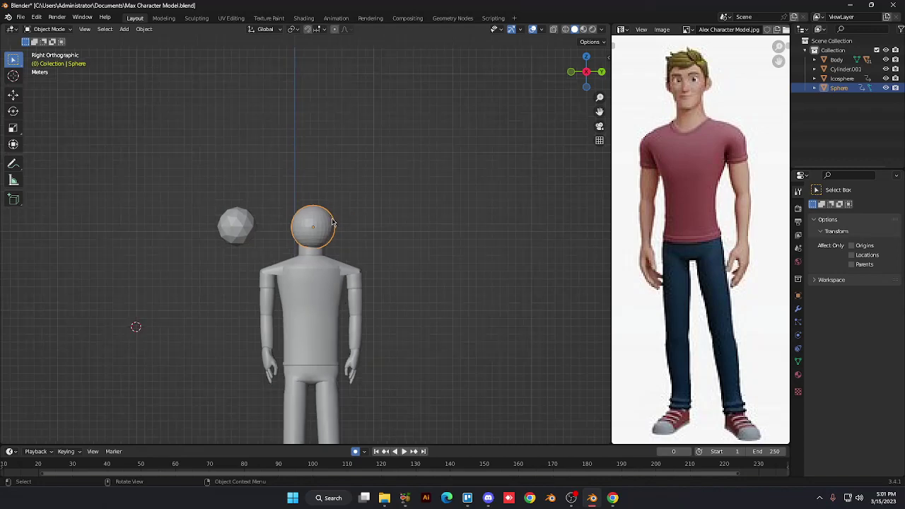
scroll(335, 223, "down", 2)
scroll(333, 222, "up", 6)
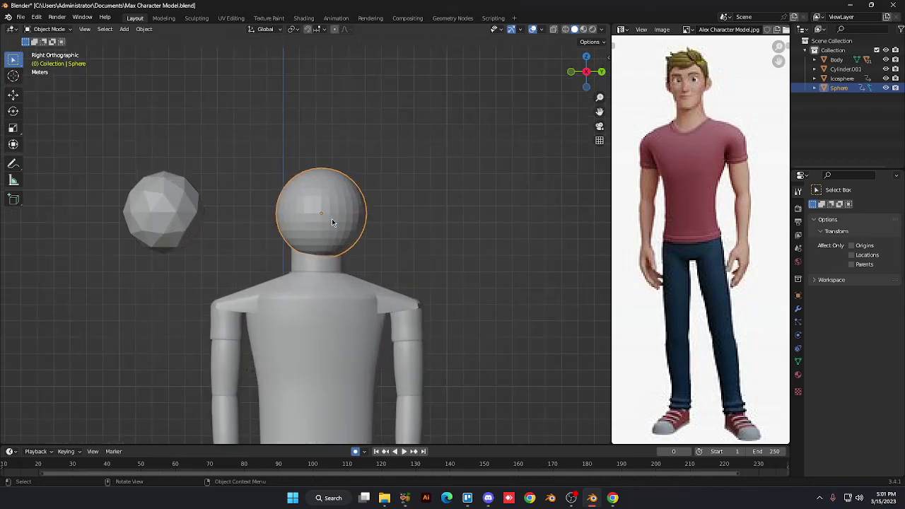
key("g")
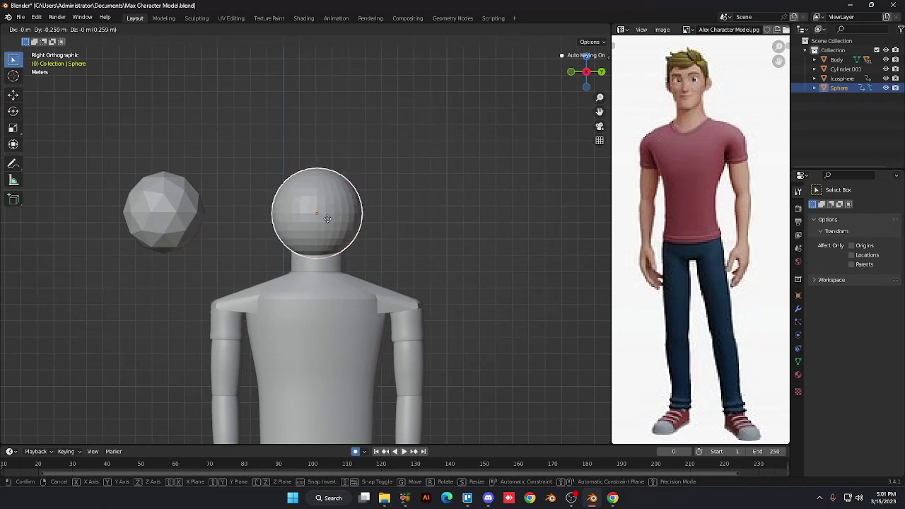
left_click(328, 219)
left_click(413, 279)
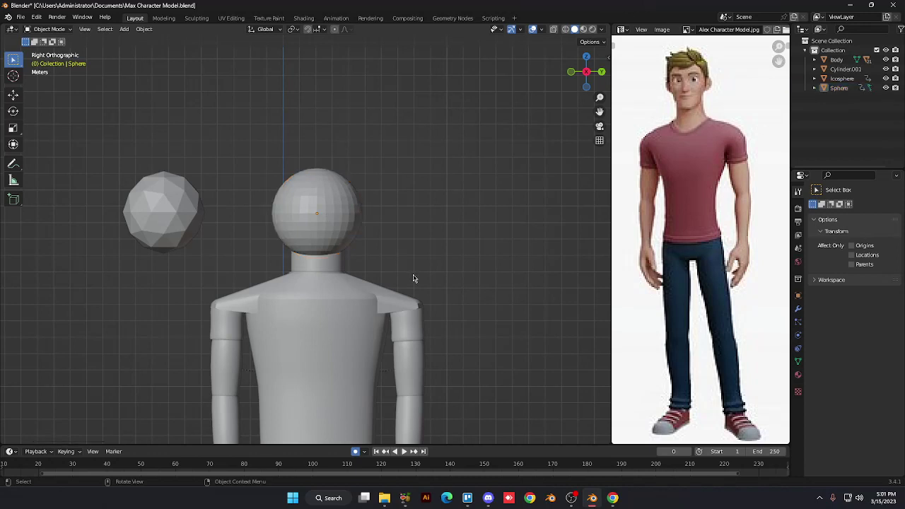
Stretch the head sphere vertically along Z by a factor of about 1.23
left_click(358, 237)
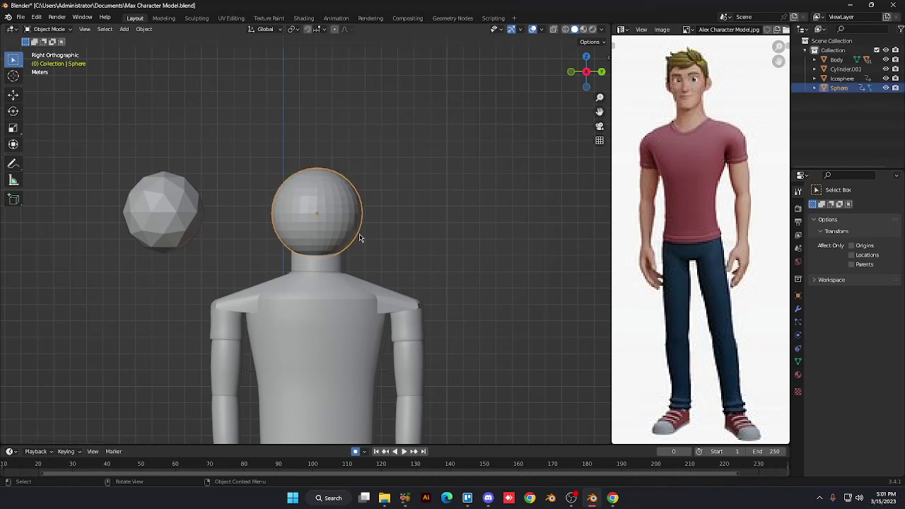
key("s")
key("z")
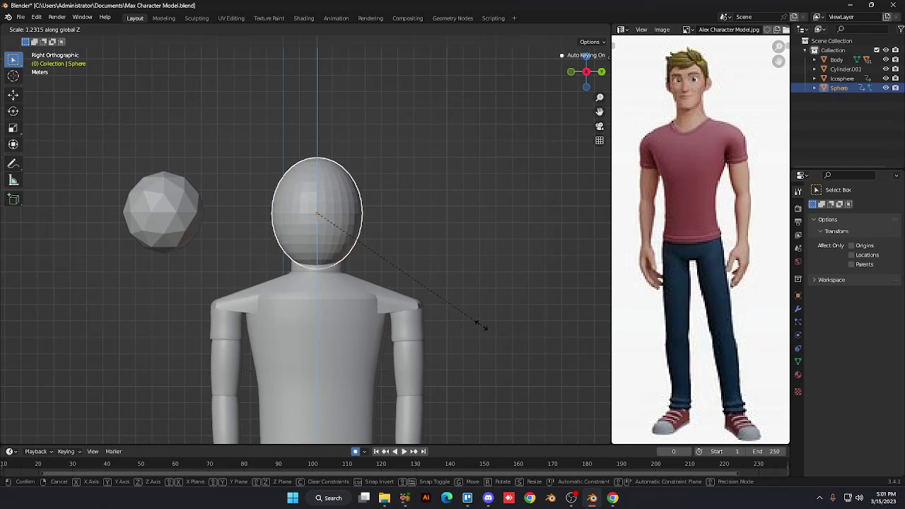
left_click(484, 326)
Try scaling the head sphere along Y, and deepen it front to back along X by a factor of about 1.11
key("KP_6")
key("KP_6")
key("KP_6")
key("KP_6")
key("KP_6")
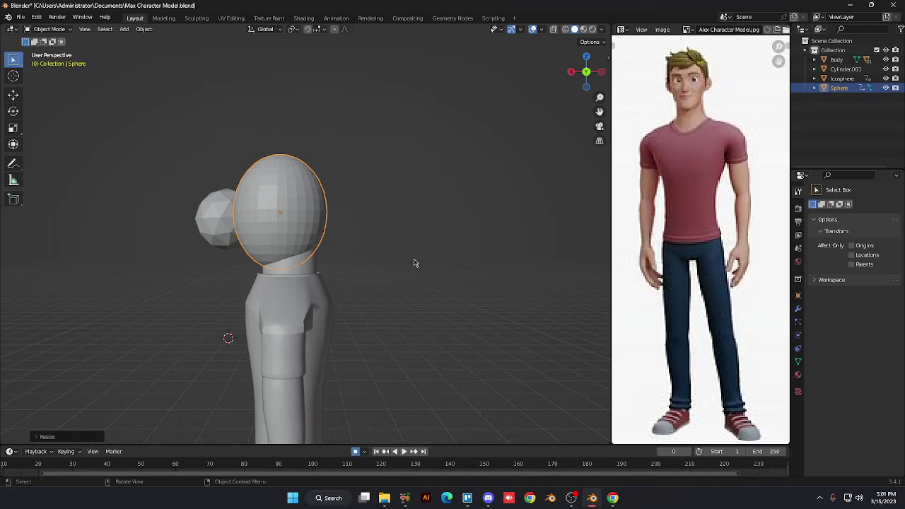
key("s")
key("y")
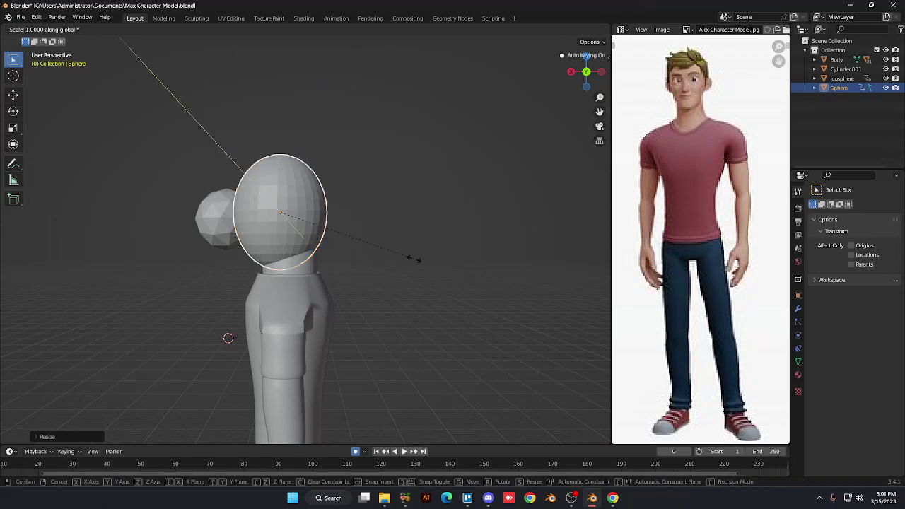
left_click(429, 272)
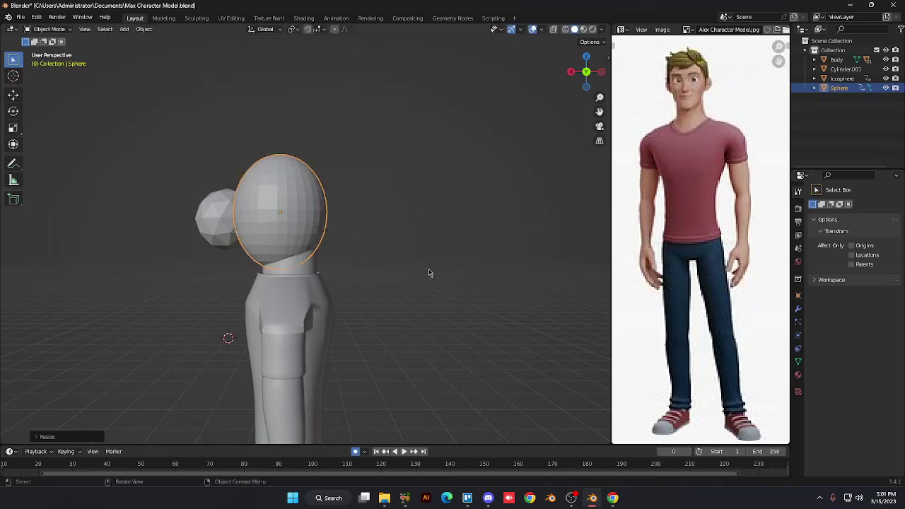
key("s")
key("x")
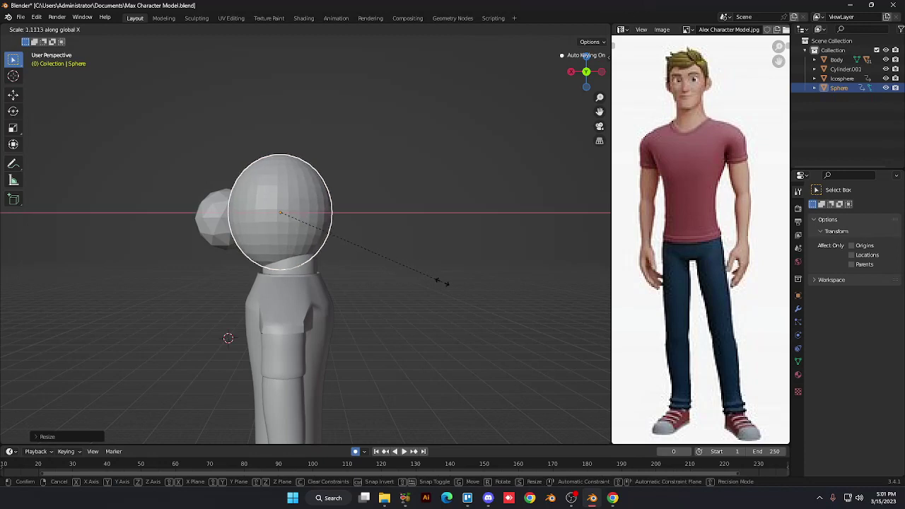
left_click(443, 282)
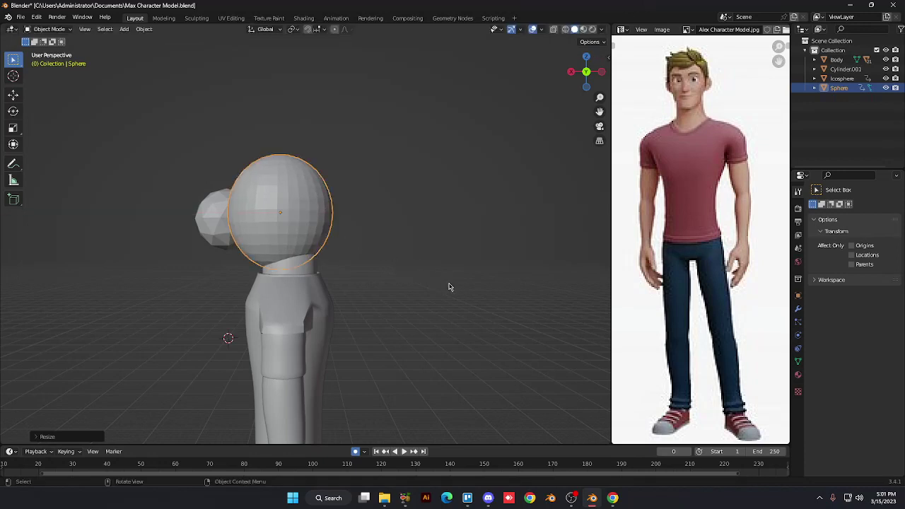
Nudge the head sphere about -0.08 m along X to adjust its position over the neck
key("g")
key("y")
key("x")
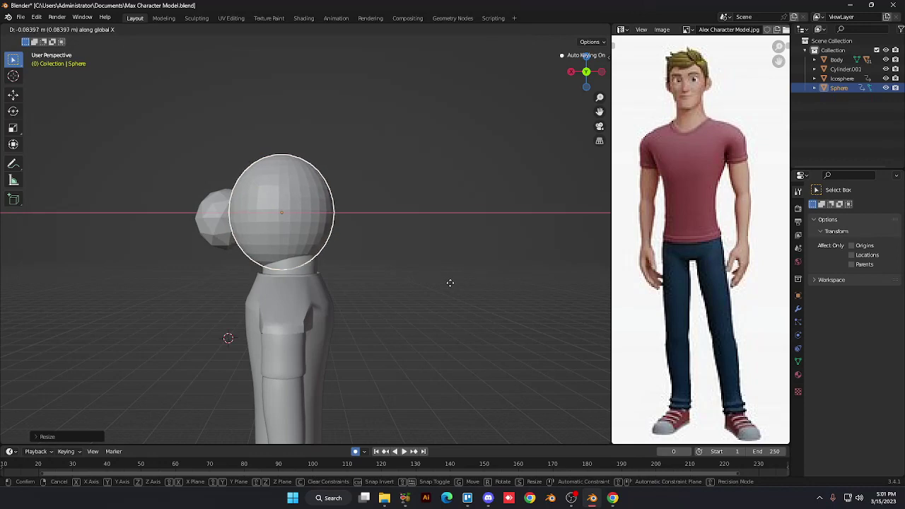
left_click(450, 283)
key("KP_6")
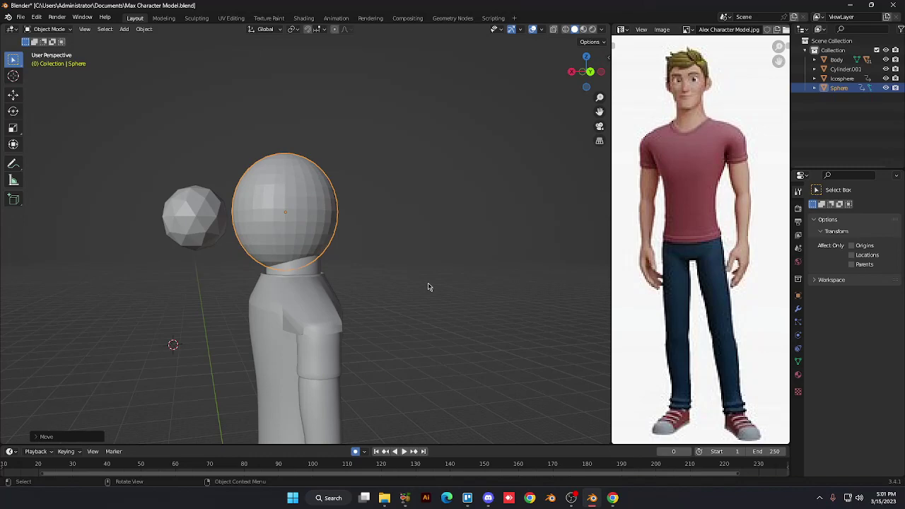
Edit the head mesh with X-ray in back view, and pull the lower-front chin faces about 0.46 m along X with 0.75 m proportional falloff
key("Tab")
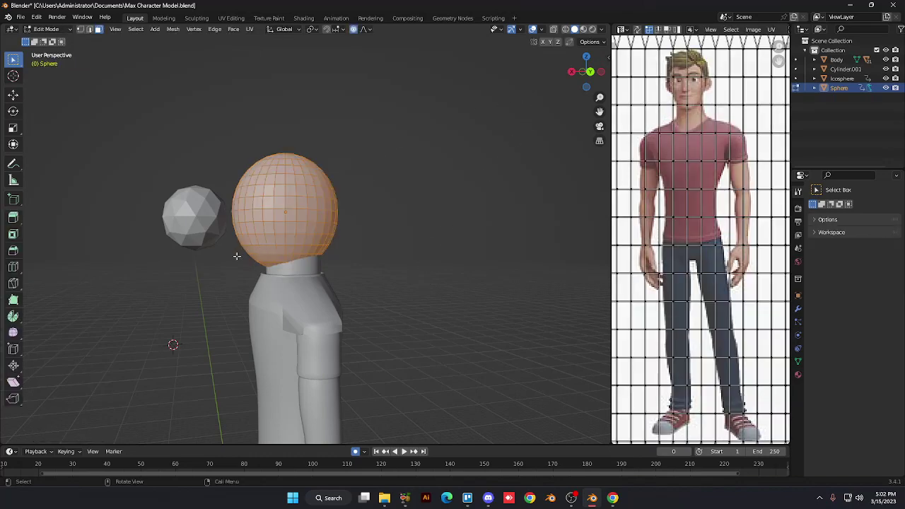
key("alt+z")
key("KP_3")
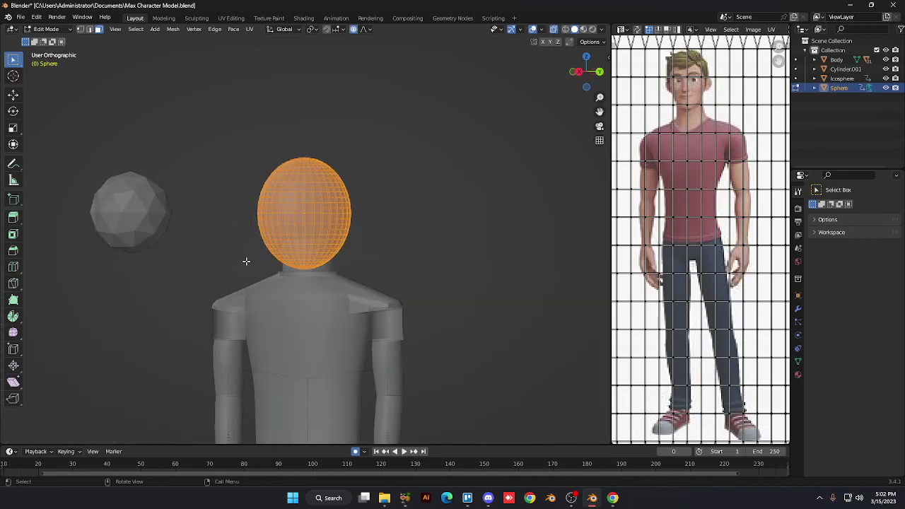
key("KP_1")
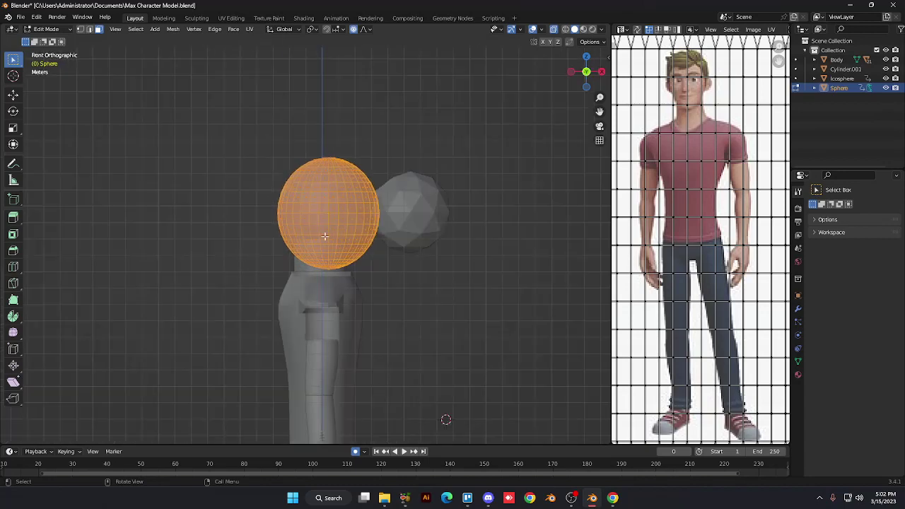
key("ctrl+KP_1")
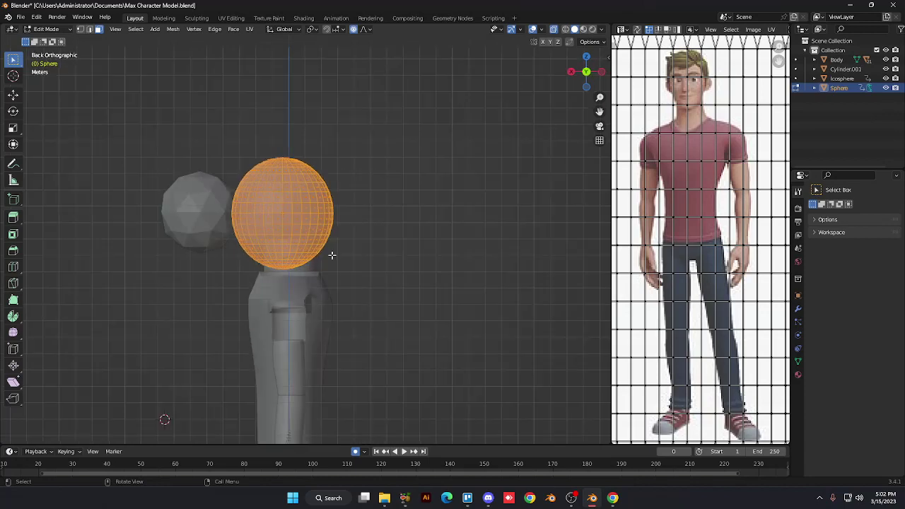
left_click(221, 256)
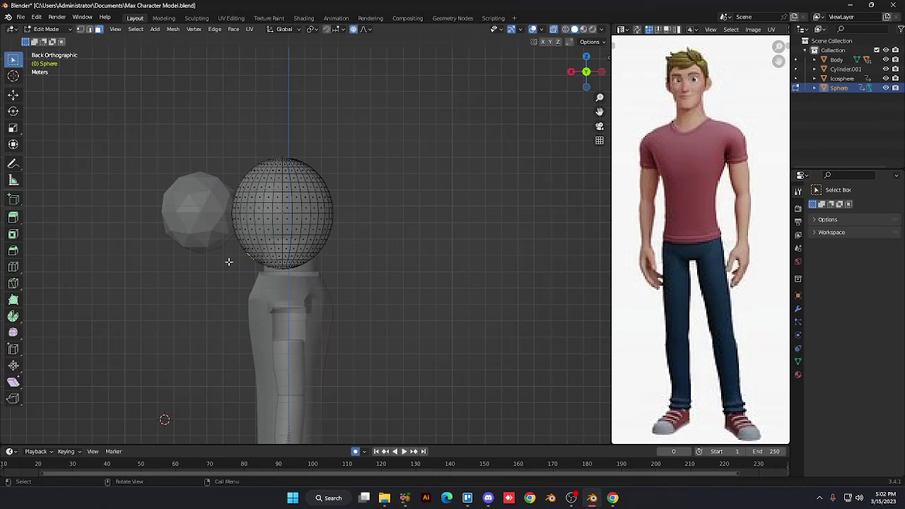
key("g")
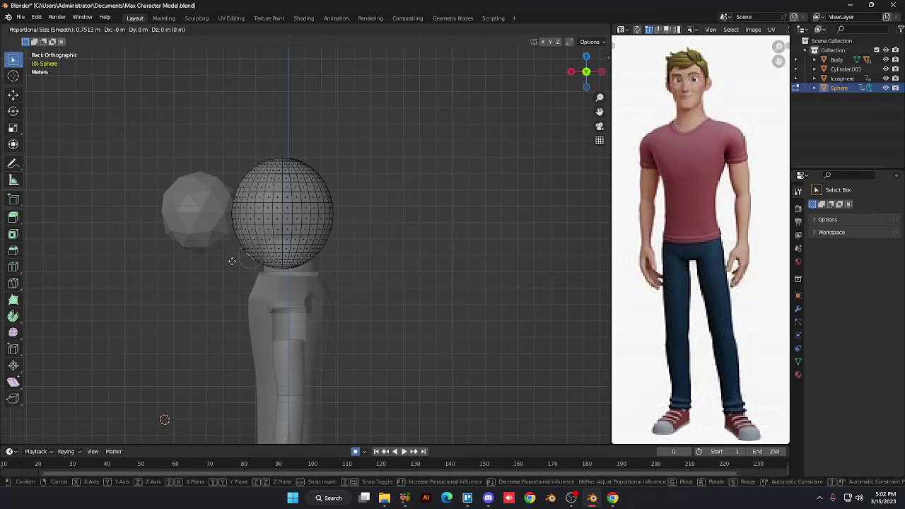
key("x")
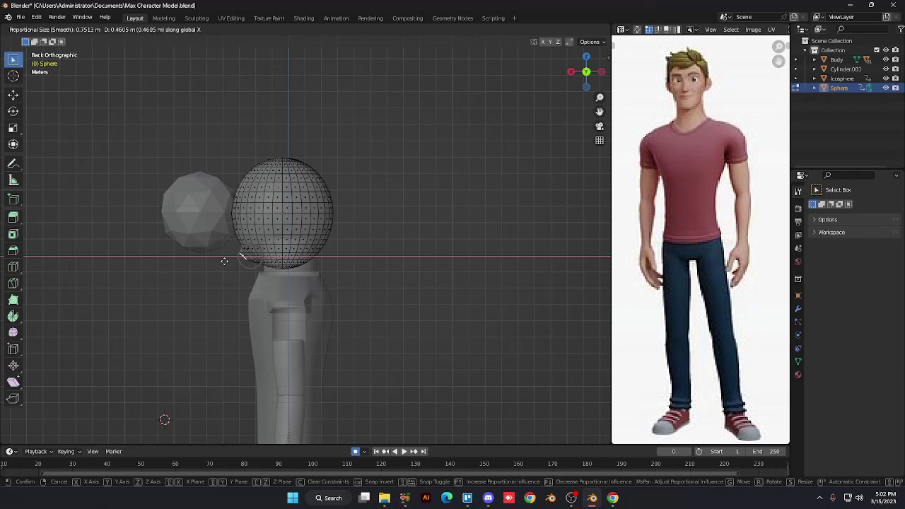
left_click(224, 263)
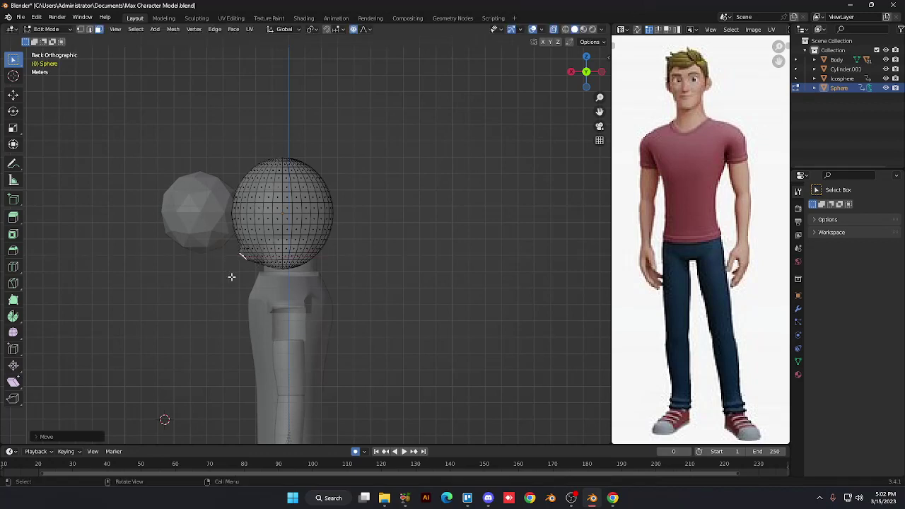
Rotate the selected chin faces about -16.5 degrees with proportional editing, and turn X-ray off to inspect the shape
key("g")
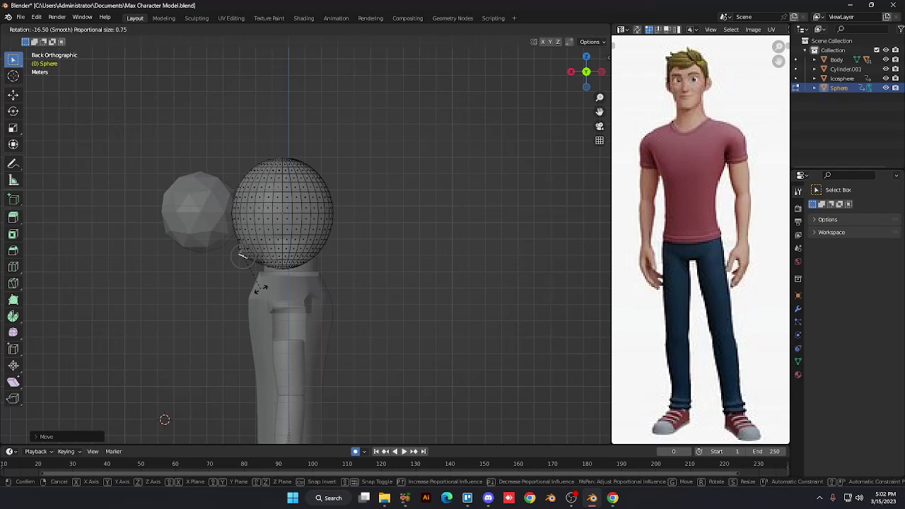
left_click(261, 289)
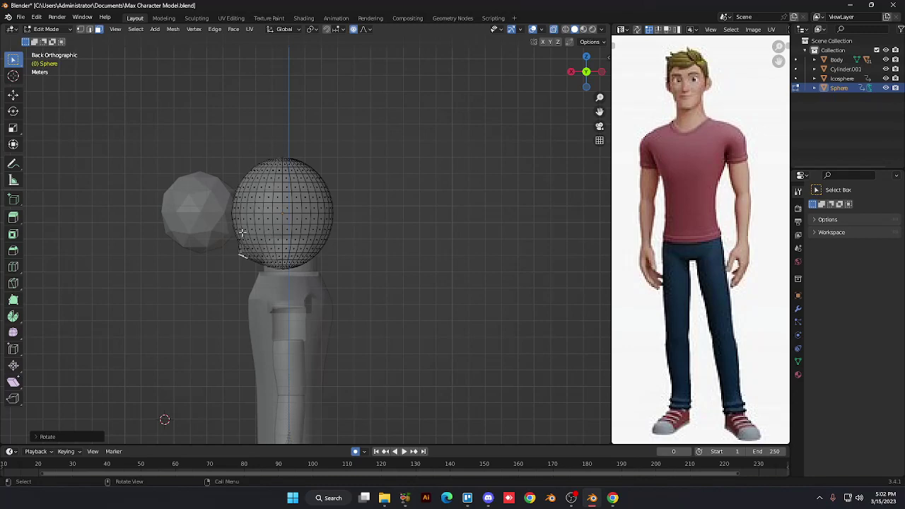
mouse_move(241, 231)
middle_mouse_down()
mouse_move(212, 244)
mouse_move(242, 232)
middle_mouse_up()
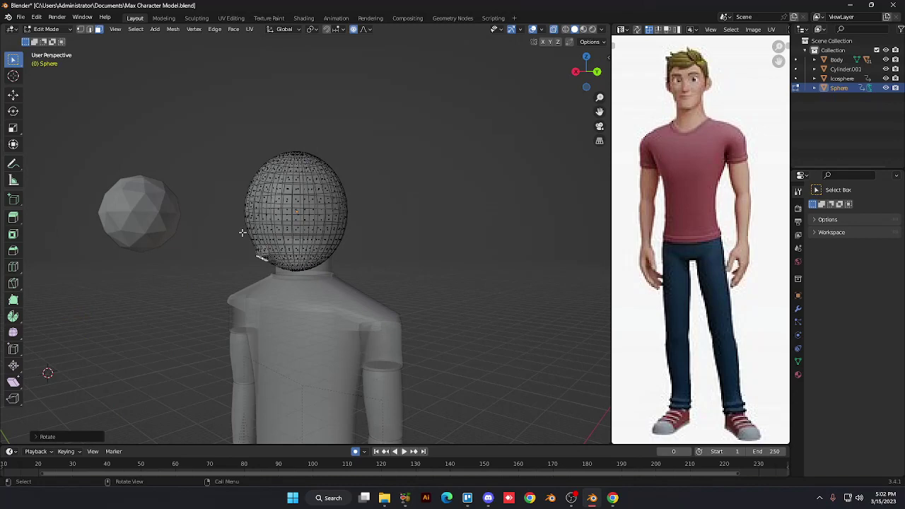
key("alt+z")
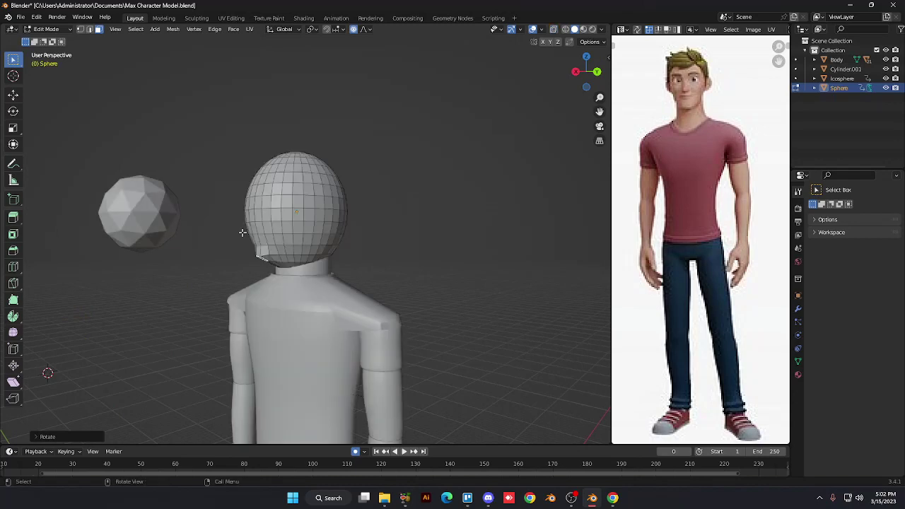
Undo the last chin edits and select two adjacent faces at the lower front of the head sphere
mouse_move(284, 249)
middle_mouse_down()
mouse_move(268, 249)
mouse_move(285, 249)
middle_mouse_up()
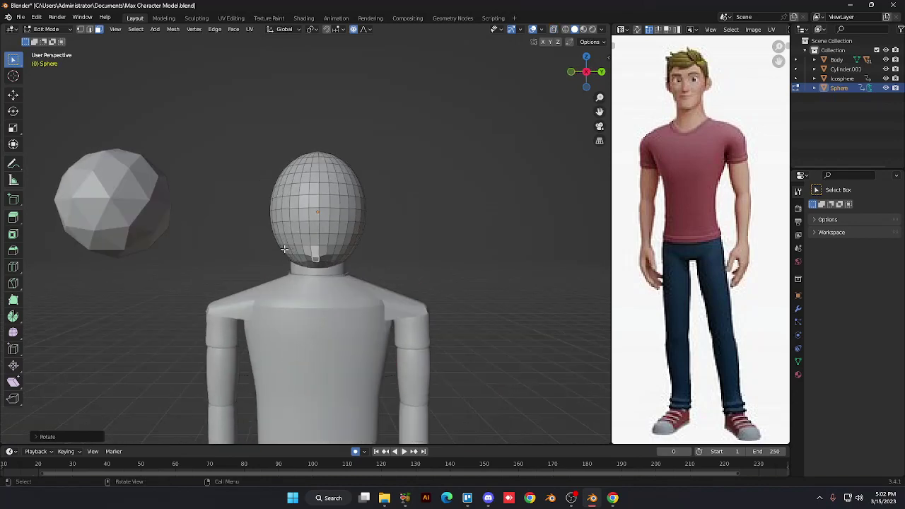
key("ctrl")
key("ctrl+z")
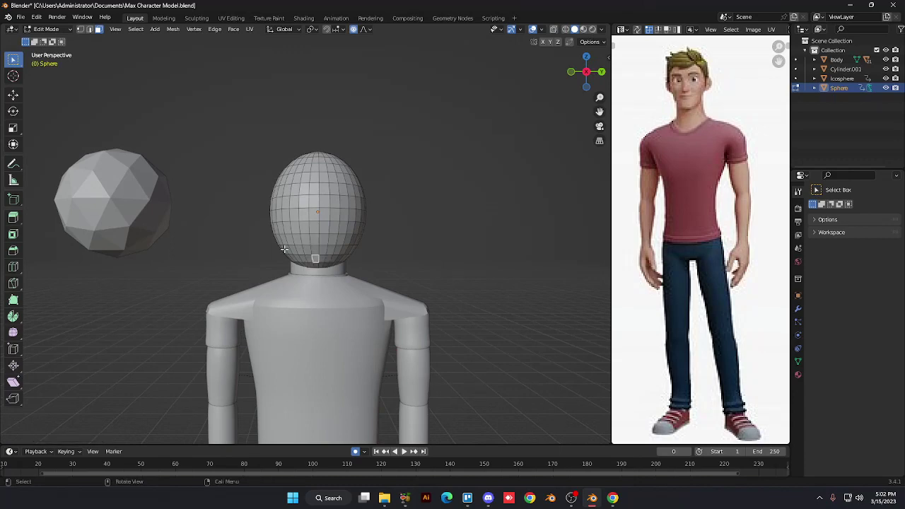
left_click(319, 258, "shift")
left_click(315, 251, "shift")
Pull the selected chin faces about 0.35 m along X in back view with X-ray on and 0.75 m proportional falloff
key("KP_1")
key("KP_3")
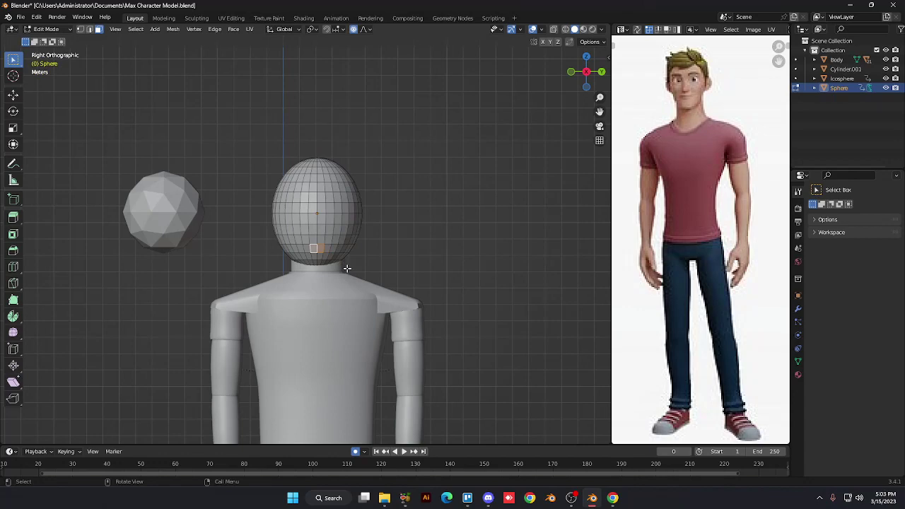
key("KP_1")
key("ctrl+KP_1")
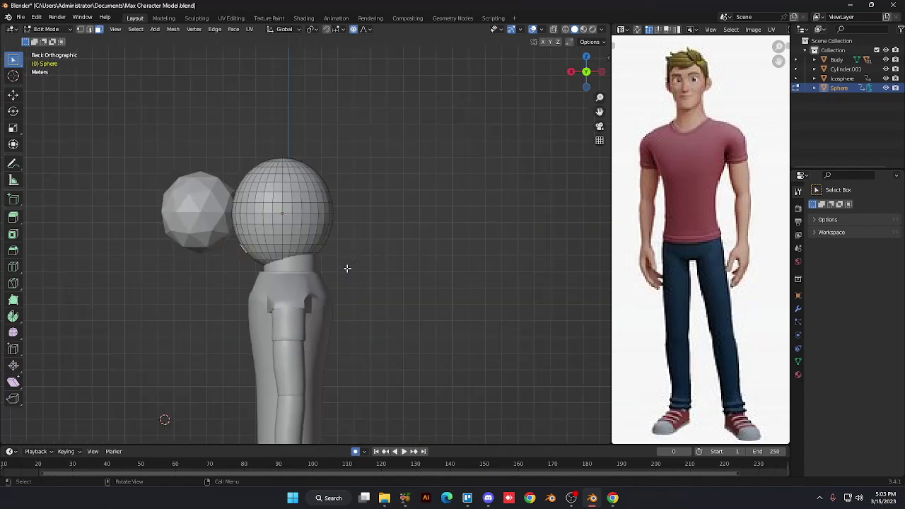
key("alt+z")
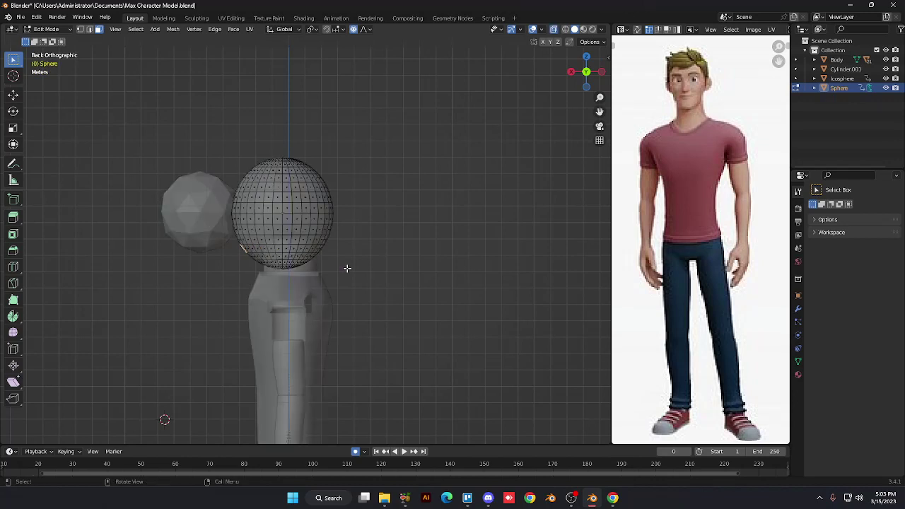
key("g")
key("x")
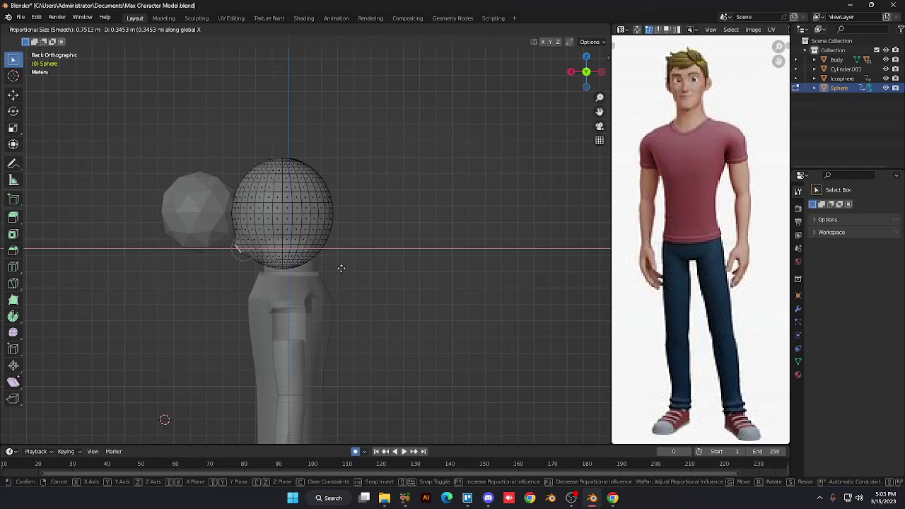
left_click(340, 268)
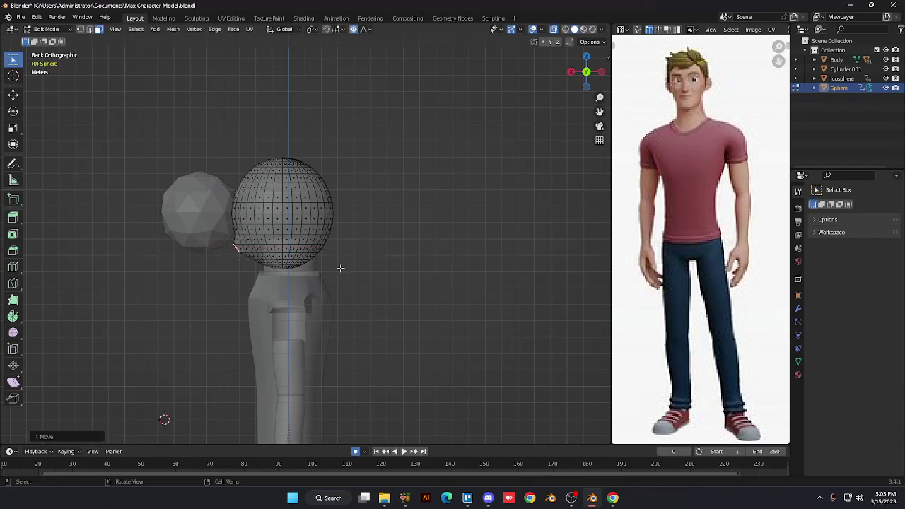
Rotate the selected chin faces nearly horizontal with 0.75 m proportional falloff, turn X-ray off, and inspect the chin in perspective
key("r")
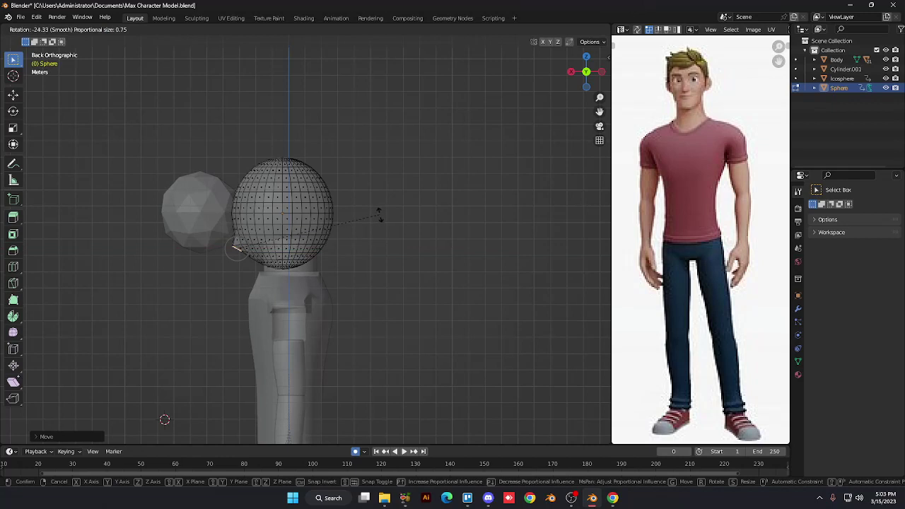
left_click(379, 239)
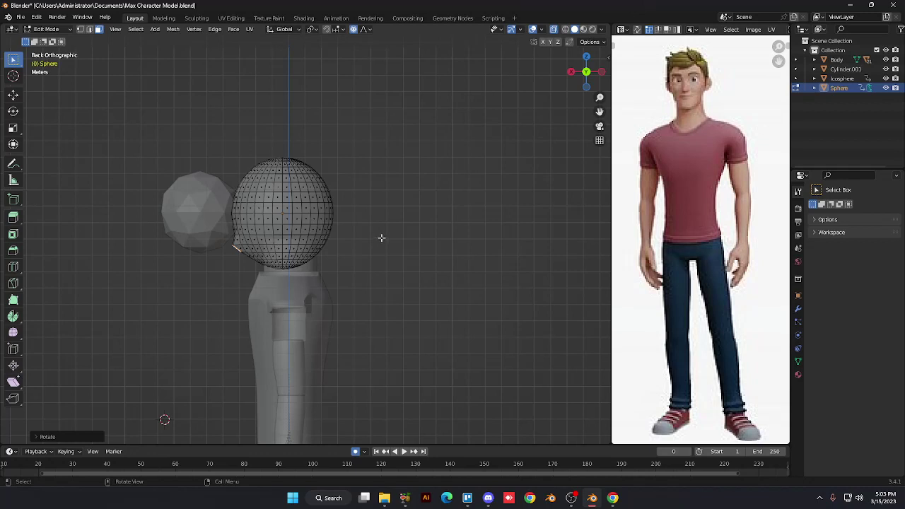
key("r")
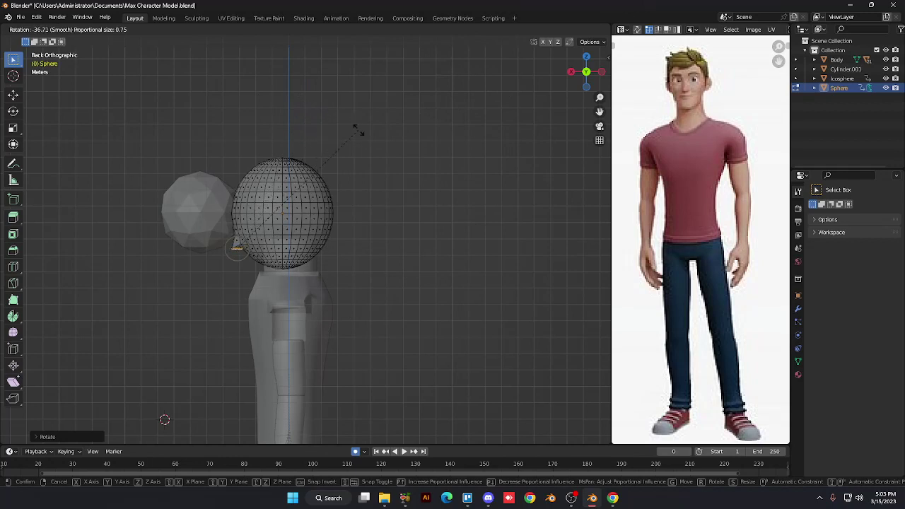
left_click(380, 157)
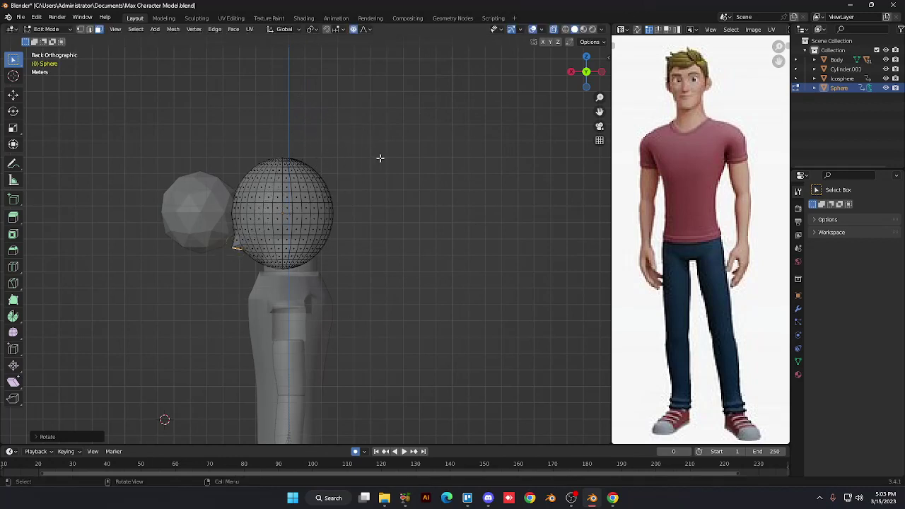
middle_click_drag(364, 206, 364, 206)
key("alt+z")
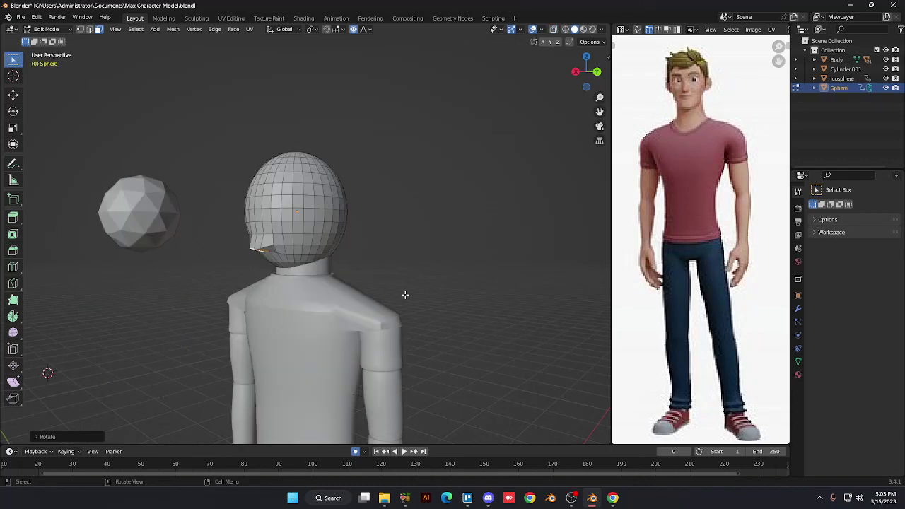
Undo the chin reshaping and delete the whole head sphere object
key("shift")
key("ctrl+z")
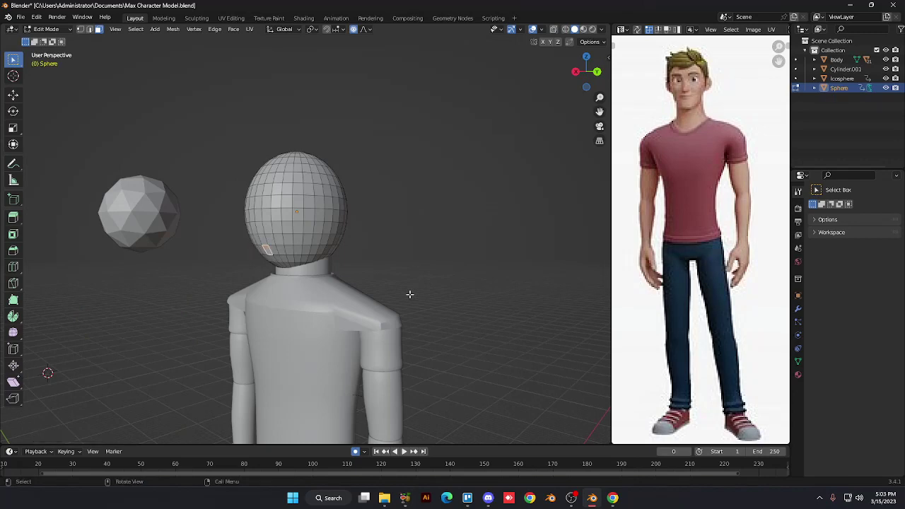
key("ctrl+l")
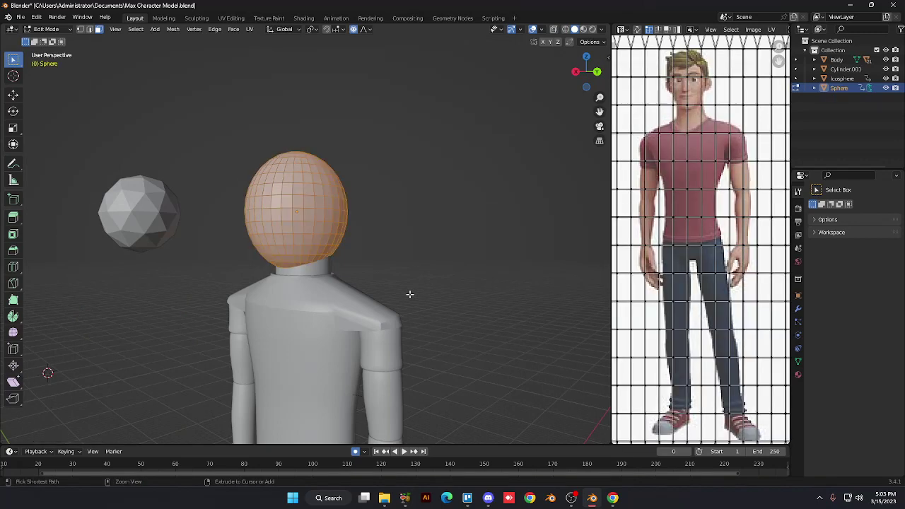
key("Tab")
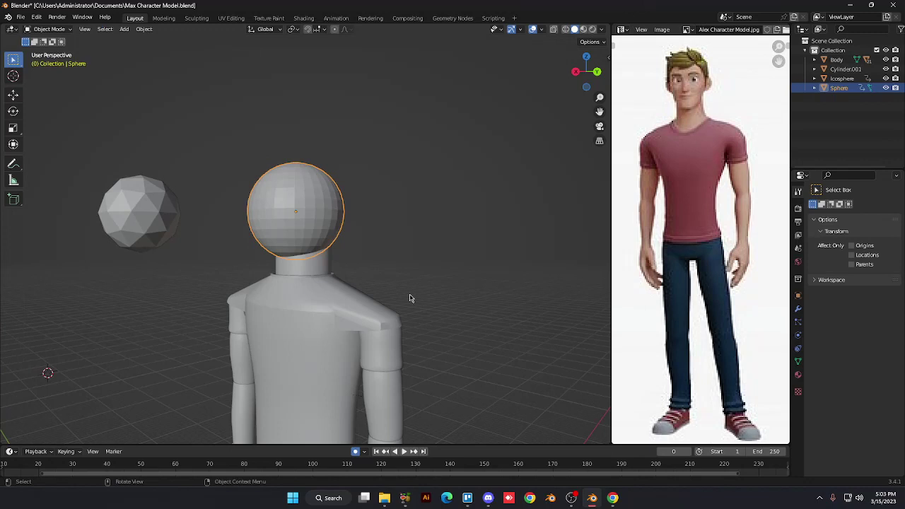
key("x")
left_click(410, 294)
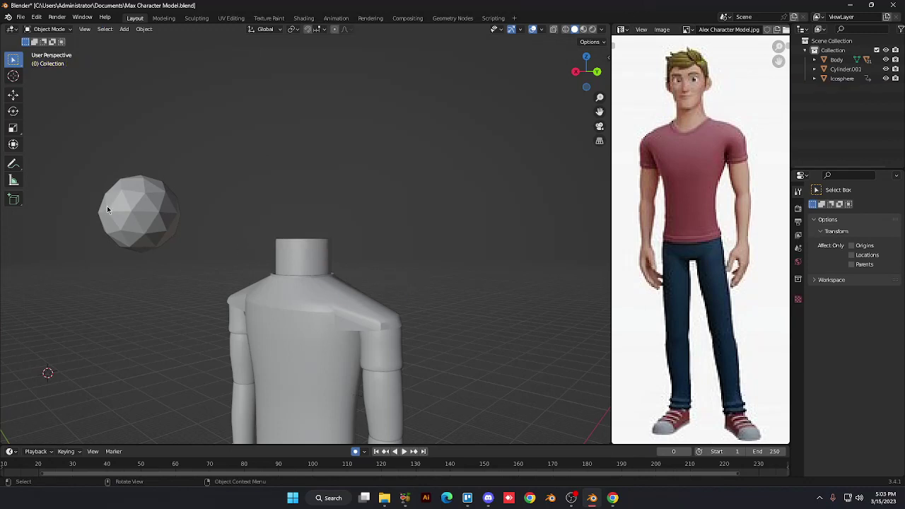
Align the icosphere above the neck in front view and enlarge it uniformly by a factor of about 1.35
left_click(107, 209)
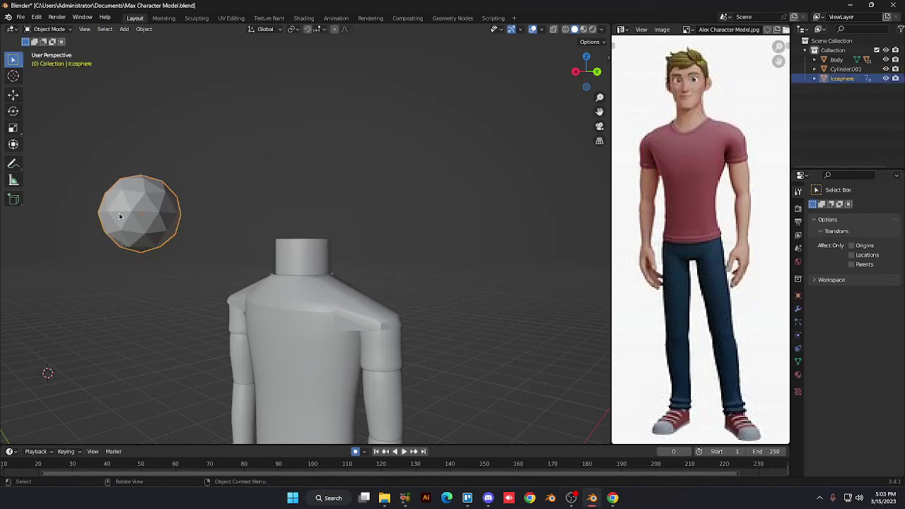
key("KP_1")
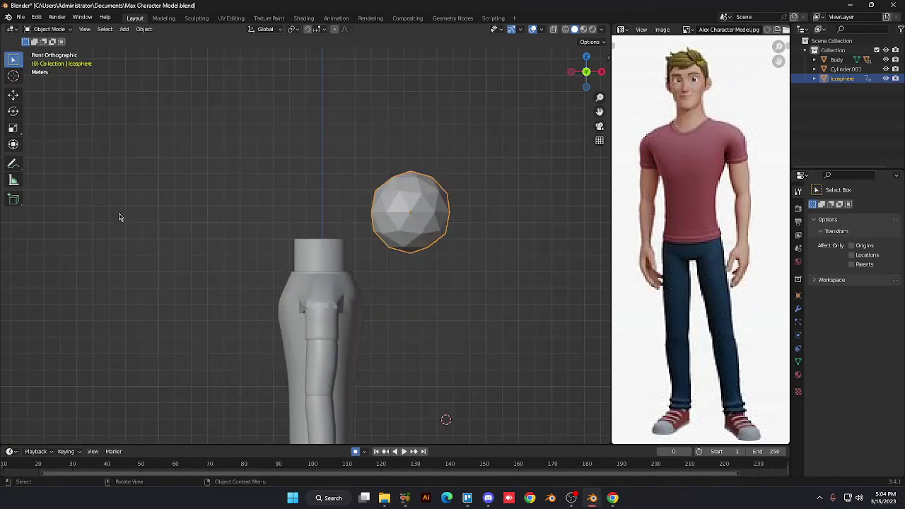
key("g")
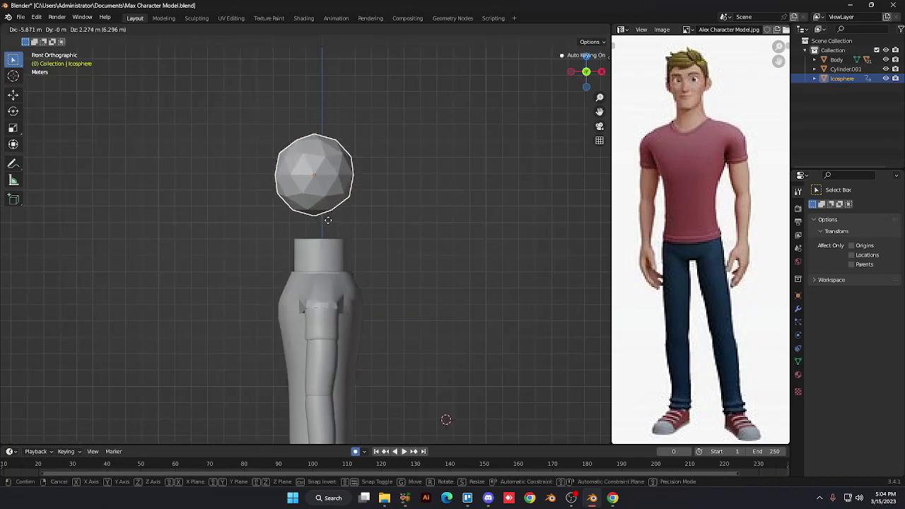
left_click(337, 258)
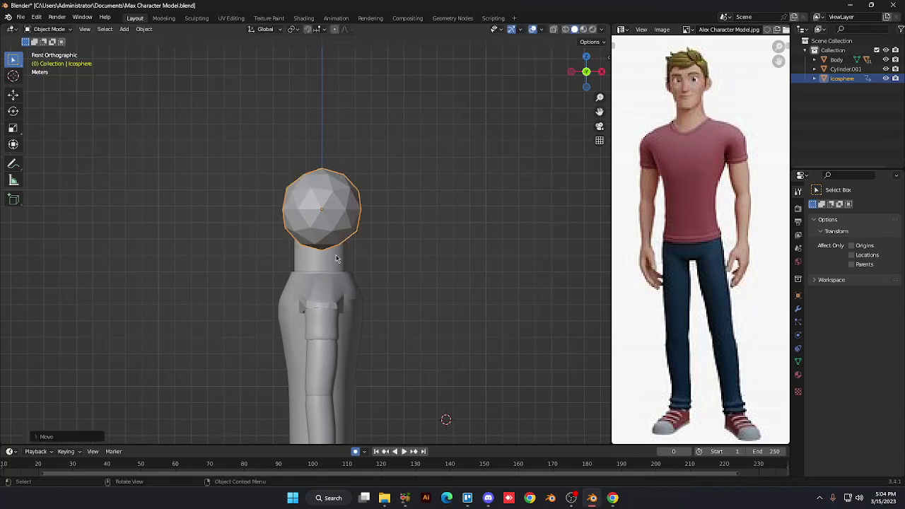
key("s")
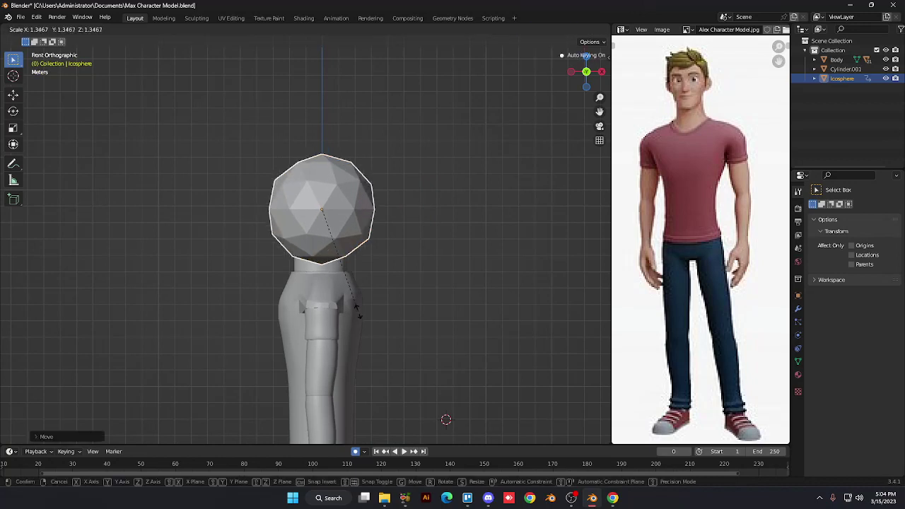
left_click(359, 311)
Move the icosphere across onto the top of the neck in right view
key("KP_3")
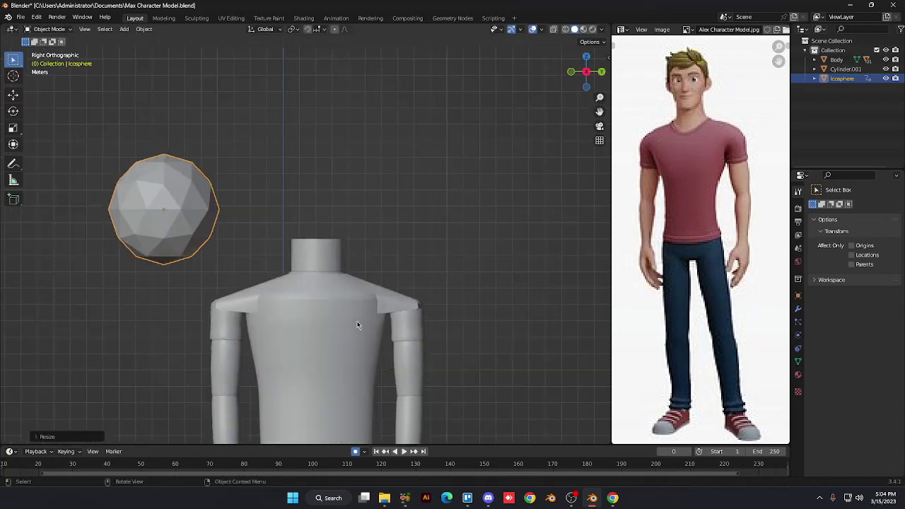
key("g")
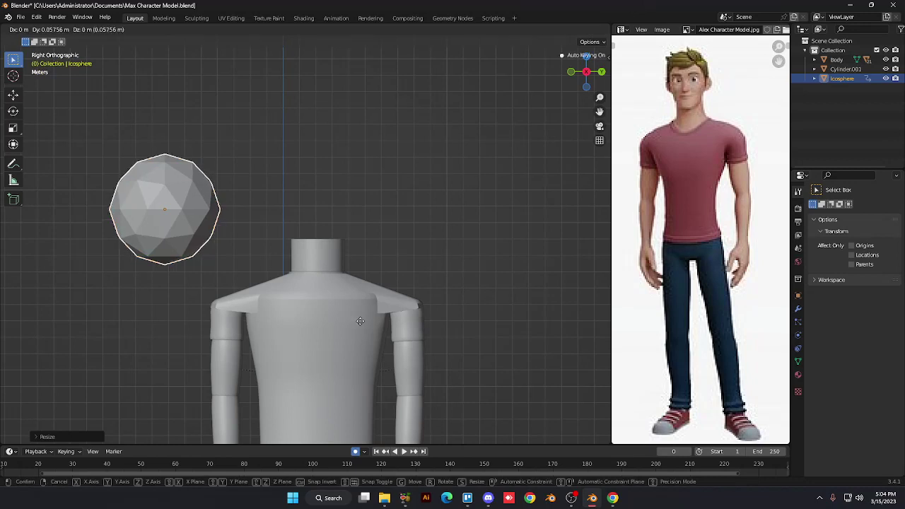
left_click(505, 328)
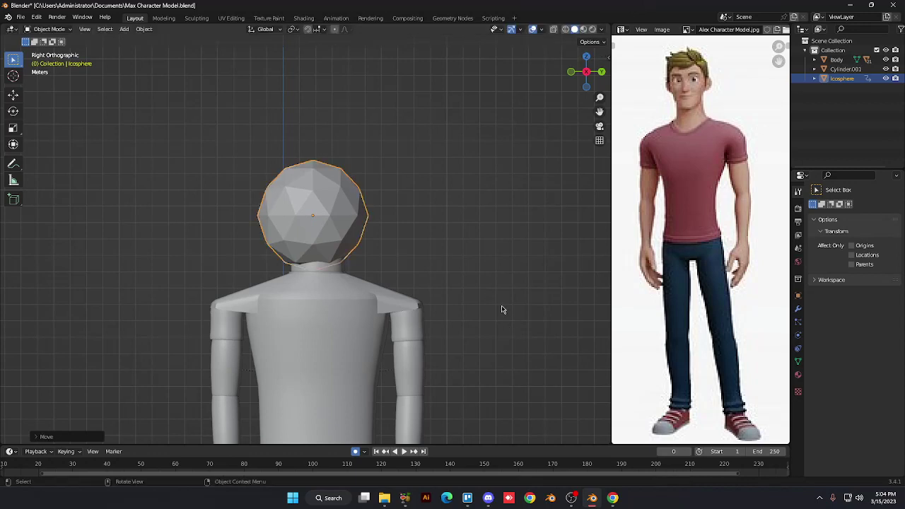
Rotate the icosphere around the global X axis so its facets sit more symmetrically over the neck
key("r")
key("y")
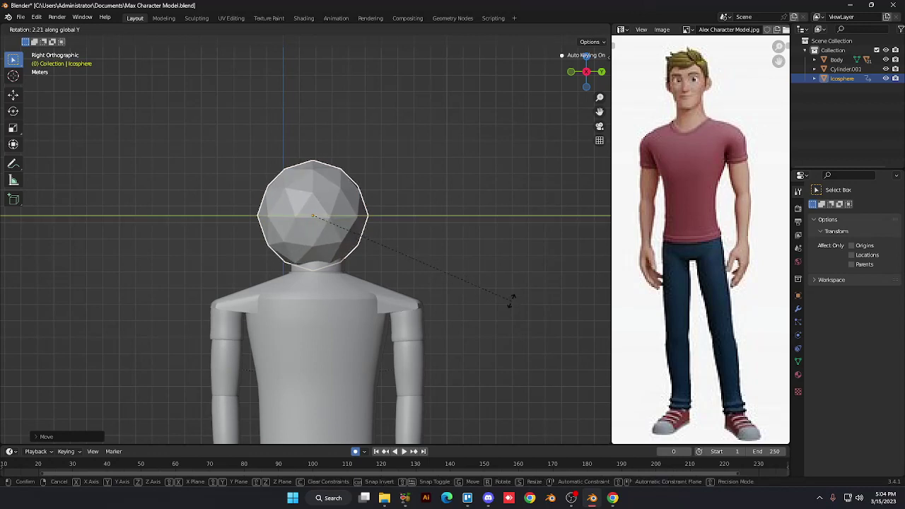
key("y")
key("y")
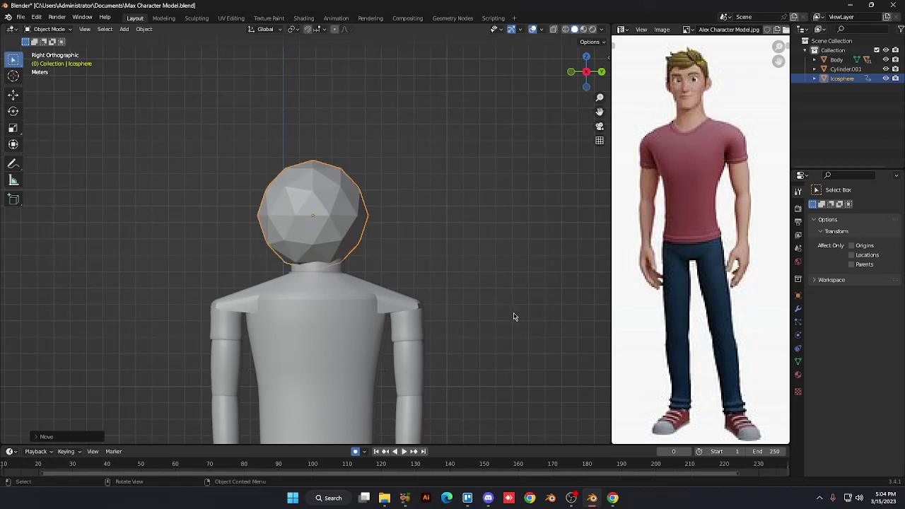
key("x")
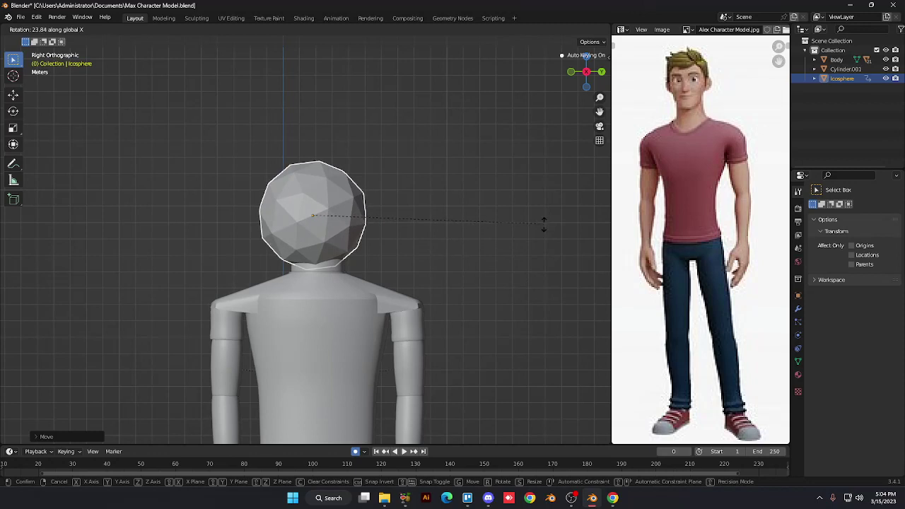
left_click(487, 275)
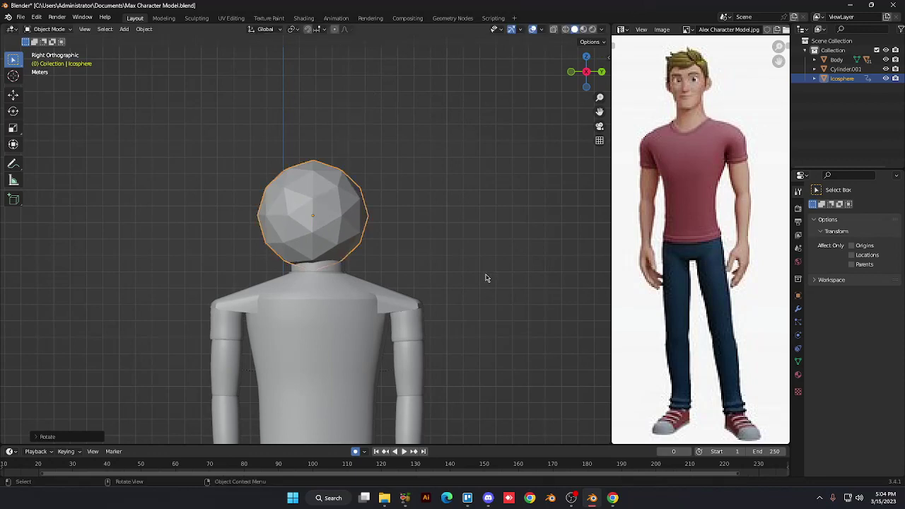
Shift the icosphere about 0.17 m along Y to center it over the neck
key("g")
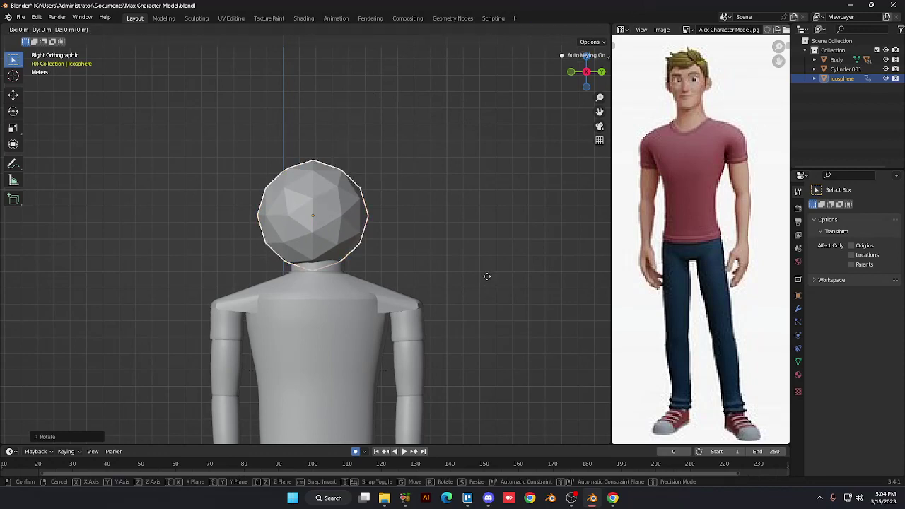
key("x")
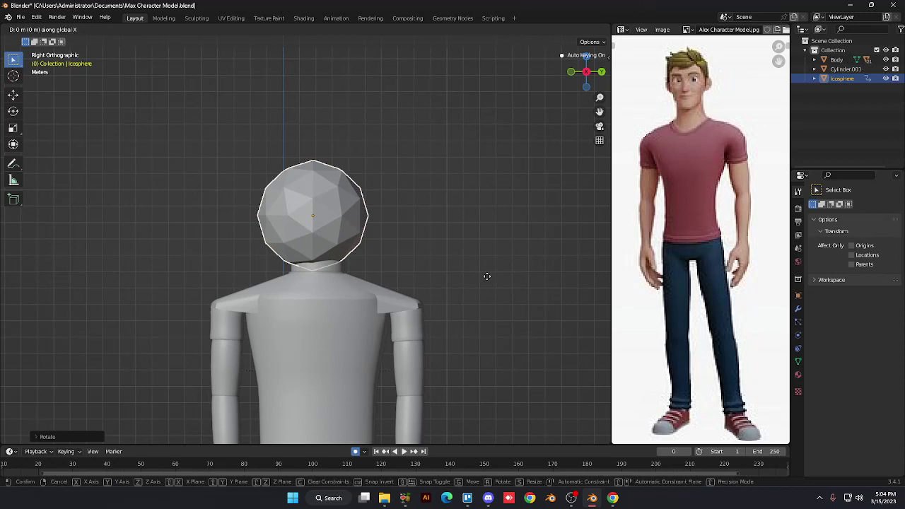
key("y")
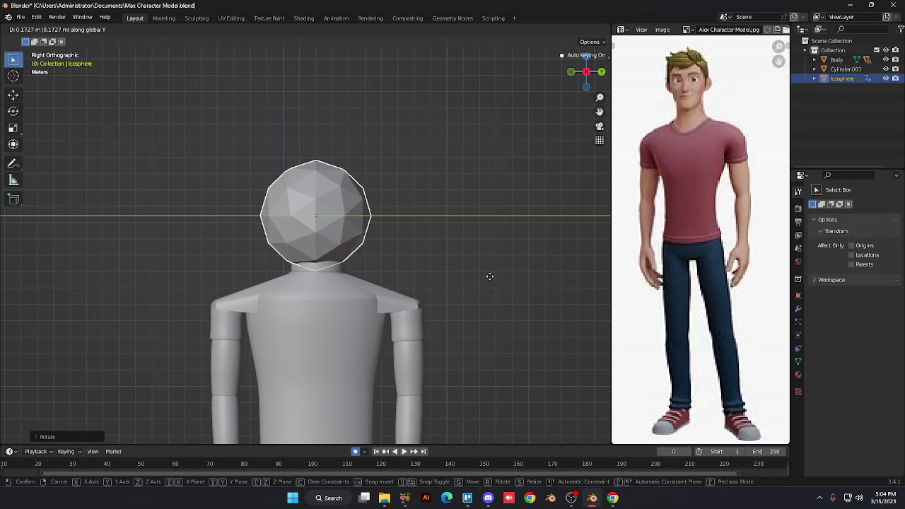
left_click(490, 276)
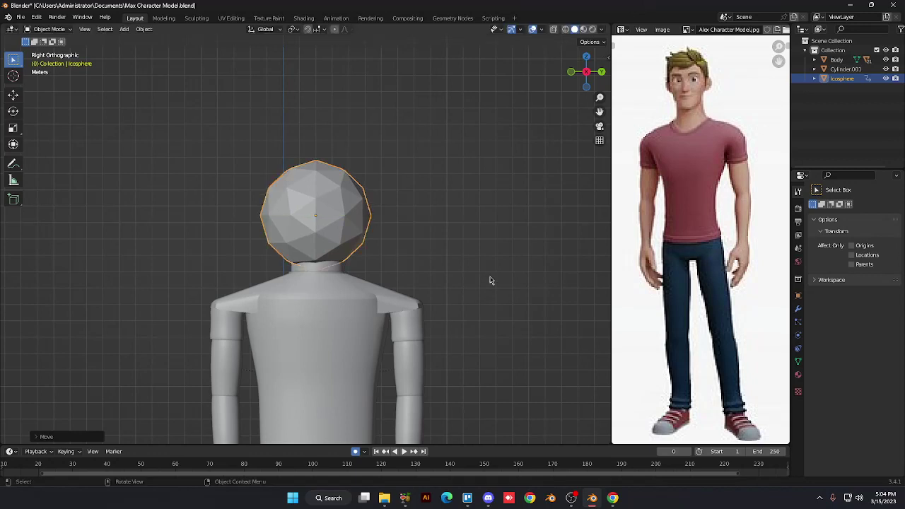
View the icosphere head in perspective and open its mesh in Edit Mode
left_click(490, 280)
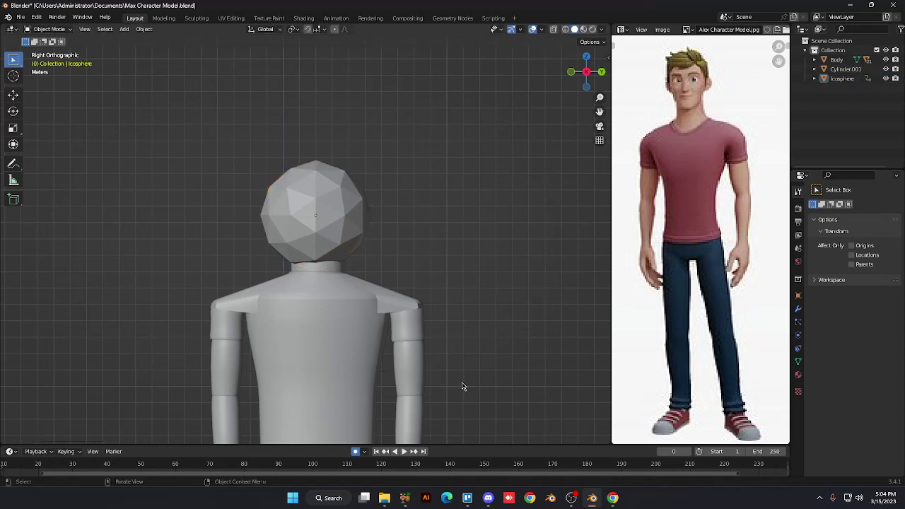
middle_click_drag(461, 394, 461, 394)
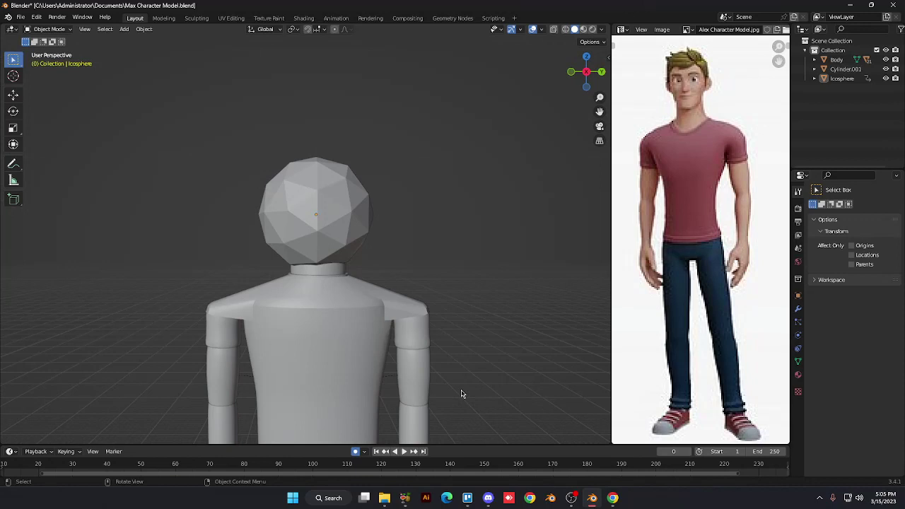
left_click(336, 224)
key("Tab")
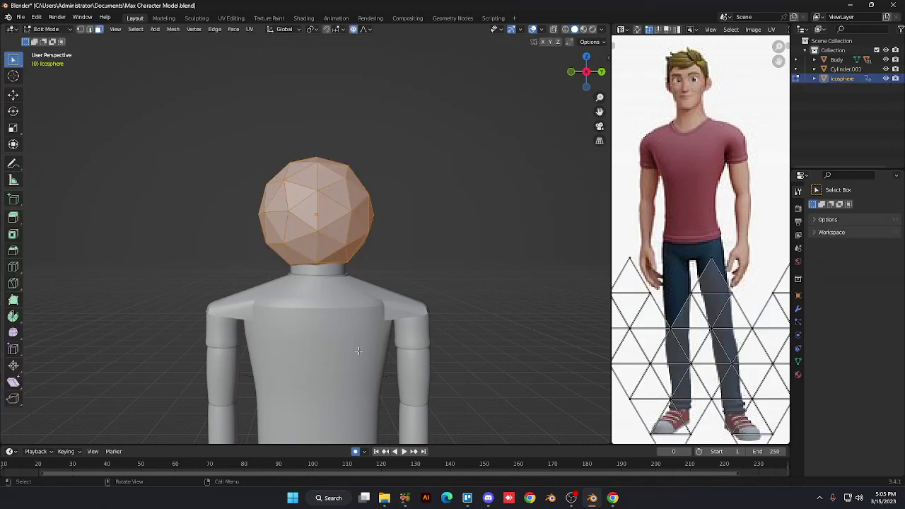
Move the lowest front vertex of the icosphere outward about 1.09 m along X to form a chin
key("1")
left_click(317, 263)
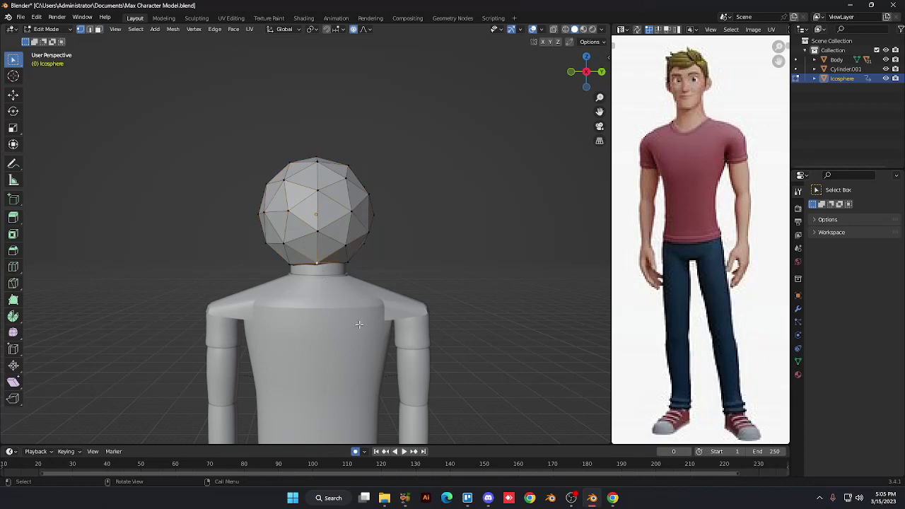
key("KP_3")
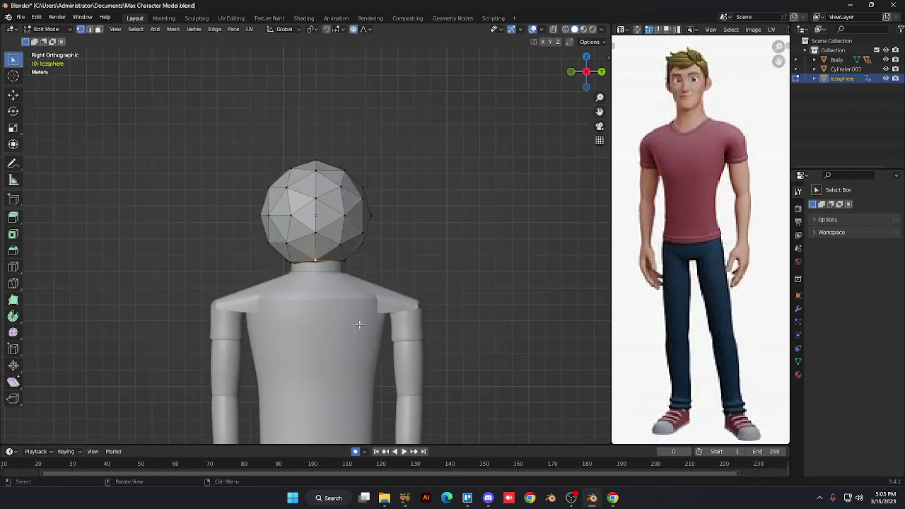
key("KP_1")
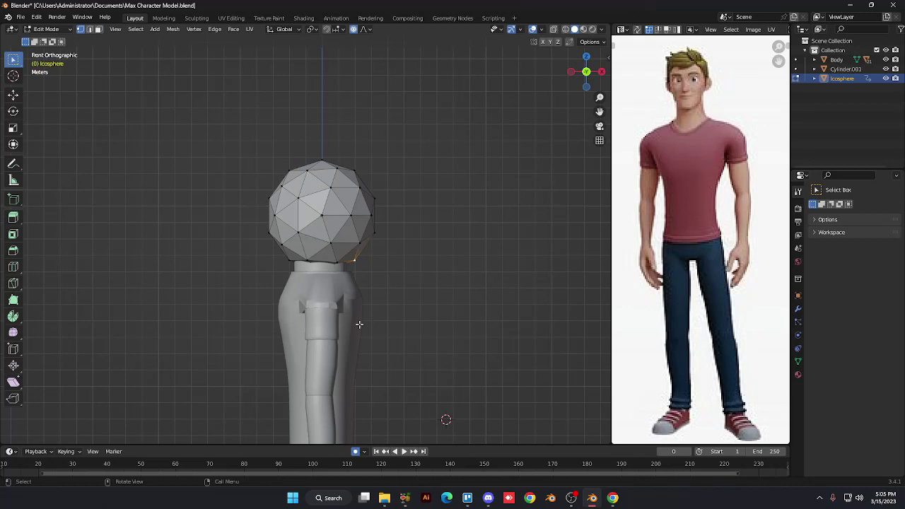
key("g")
key("x")
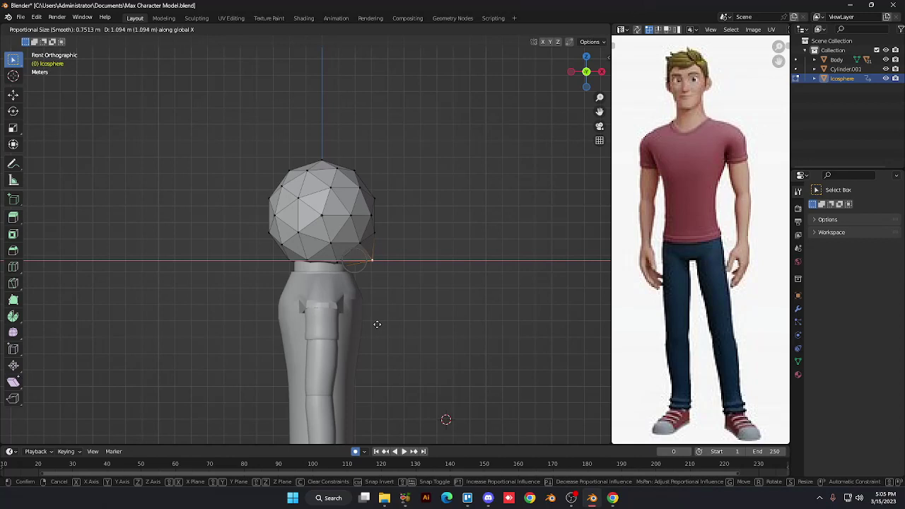
left_click(377, 325)
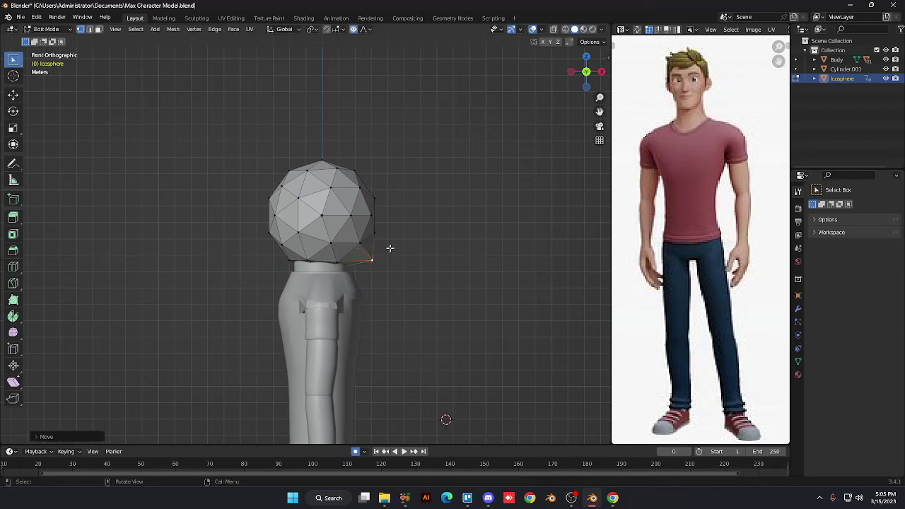
Push the group of front face vertices on the icosphere slightly inward along X, selecting through the mesh in X-ray
left_click_drag(390, 246, 372, 193)
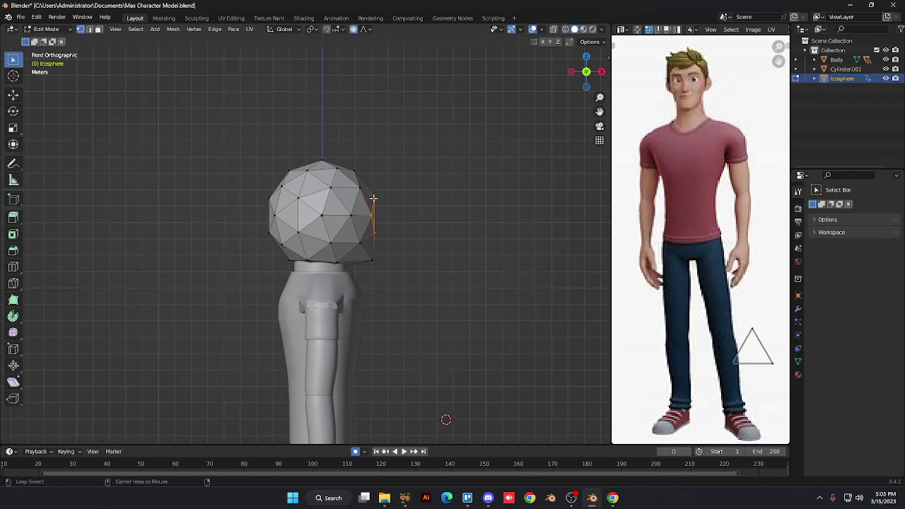
key("alt+z")
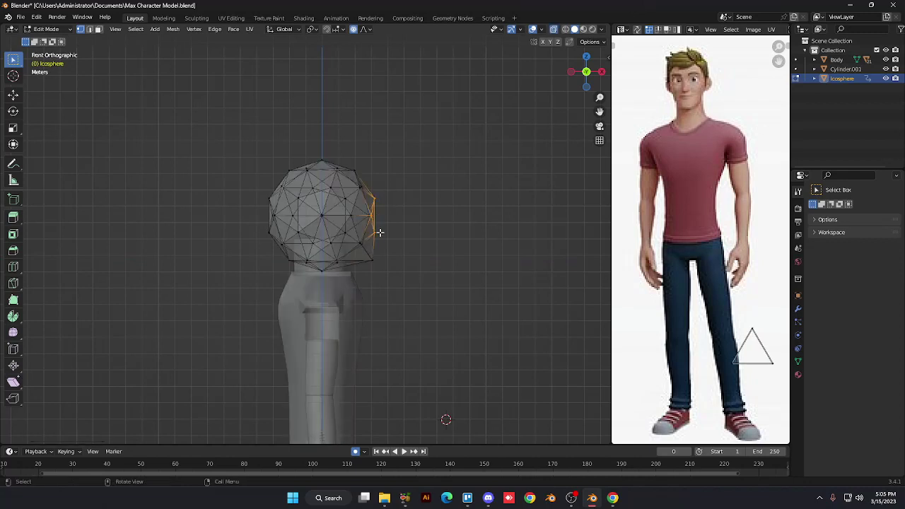
left_click_drag(380, 240, 370, 193)
left_click(380, 242)
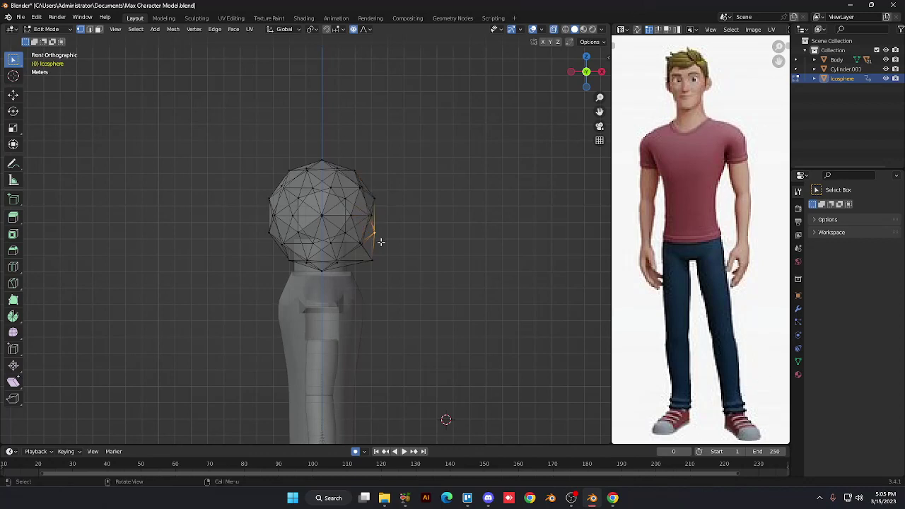
left_click_drag(380, 242, 370, 193)
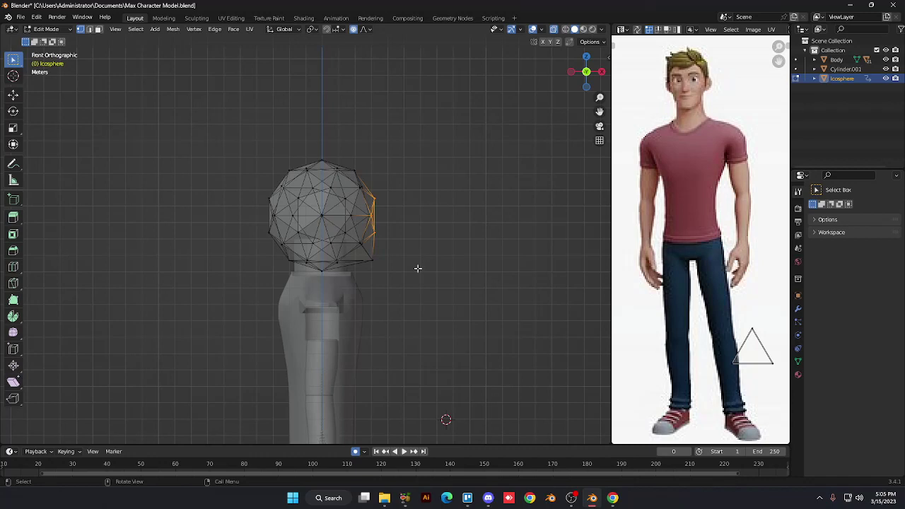
key("g")
key("y")
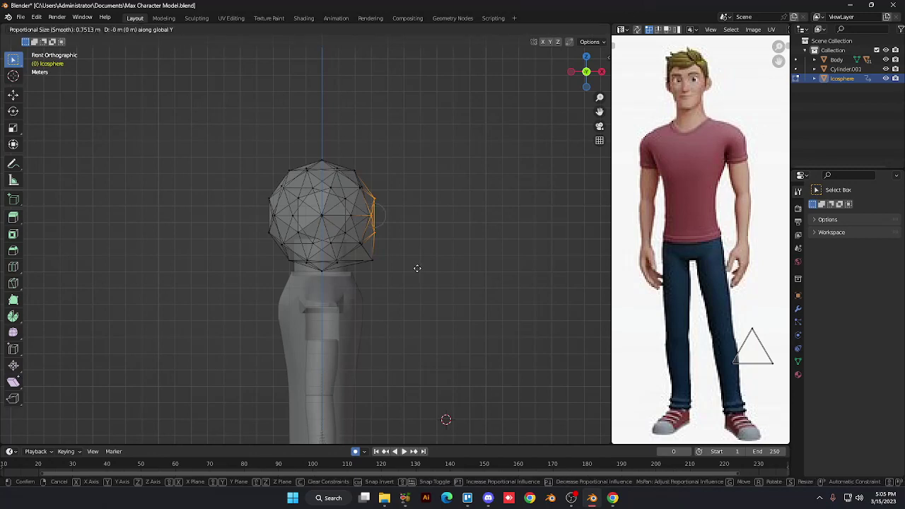
left_click(413, 268)
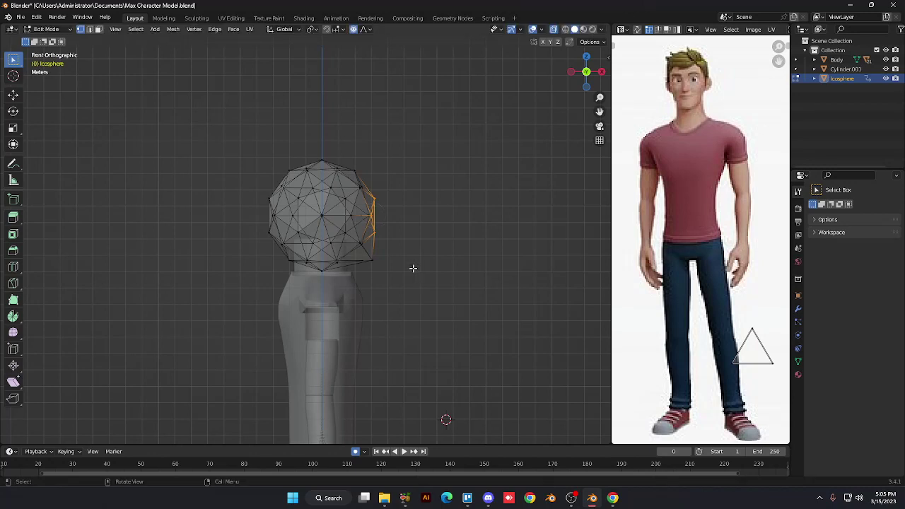
key("x")
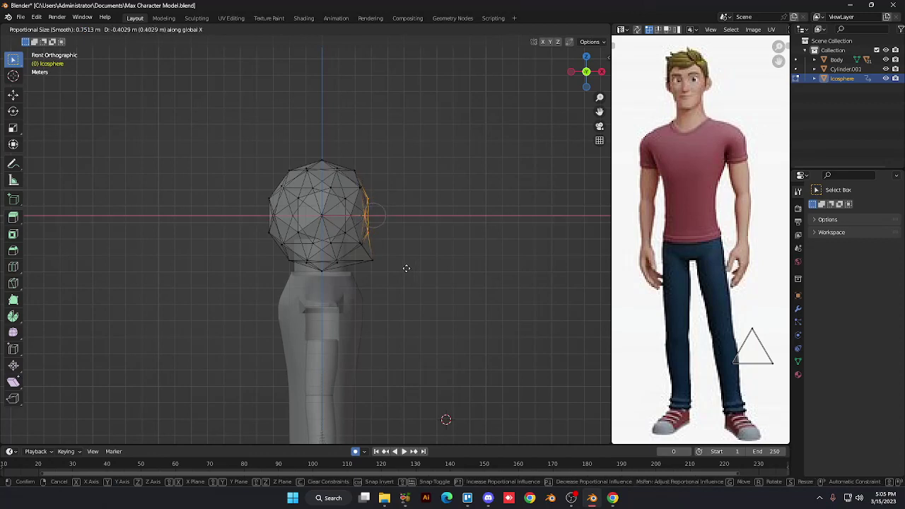
left_click(409, 268)
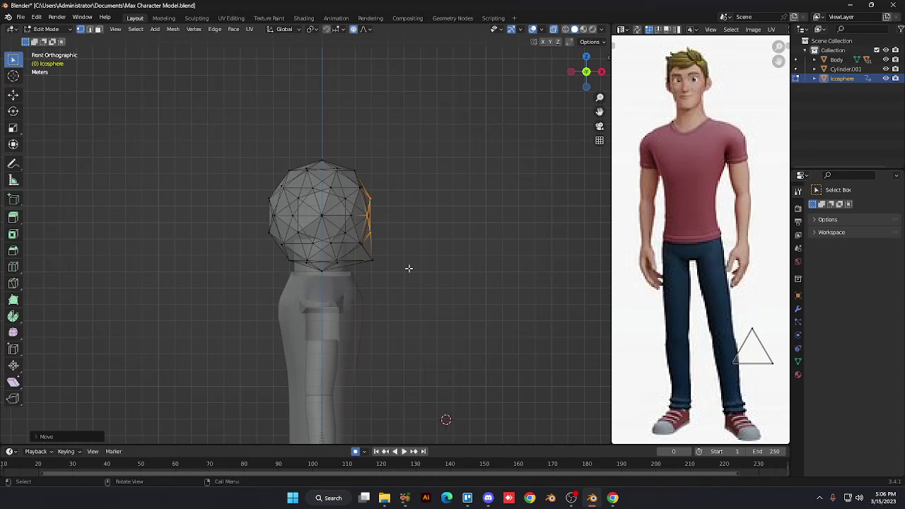
key("alt+z")
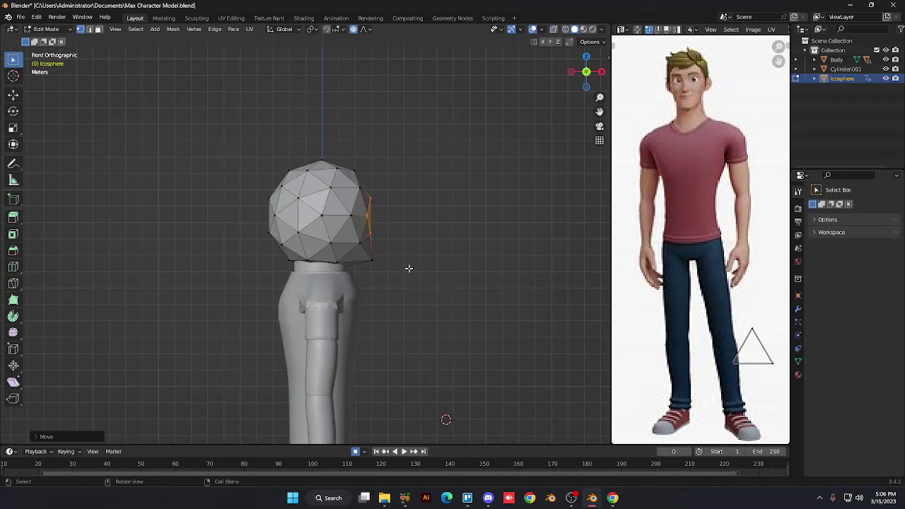
Try to pull the single lower-middle front vertex of the icosphere outward along X as a nose
key("KP_6")
key("KP_6")
key("KP_6")
key("KP_6")
key("KP_6")
key("KP_6")
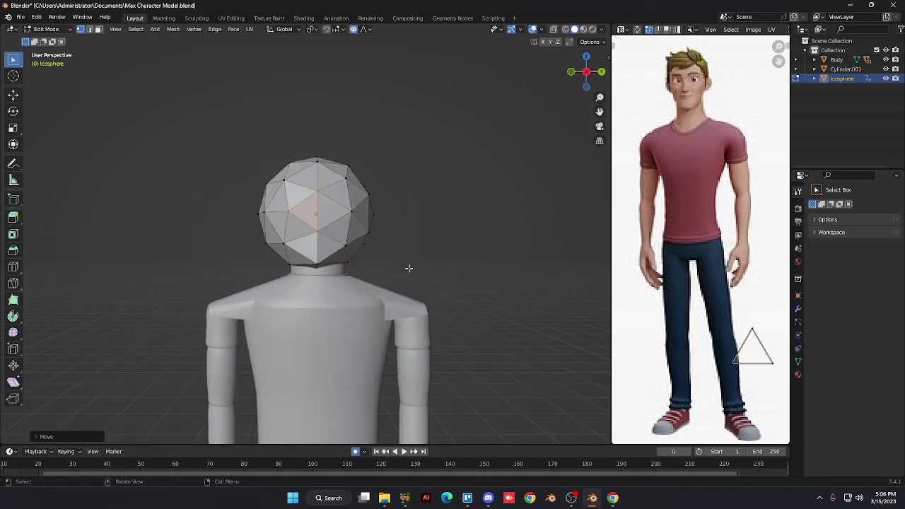
left_click(315, 230)
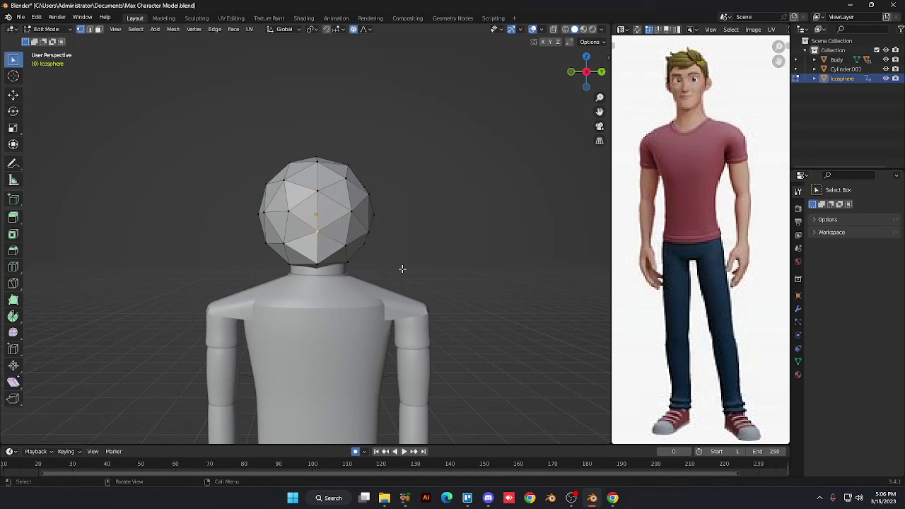
key("KP_1")
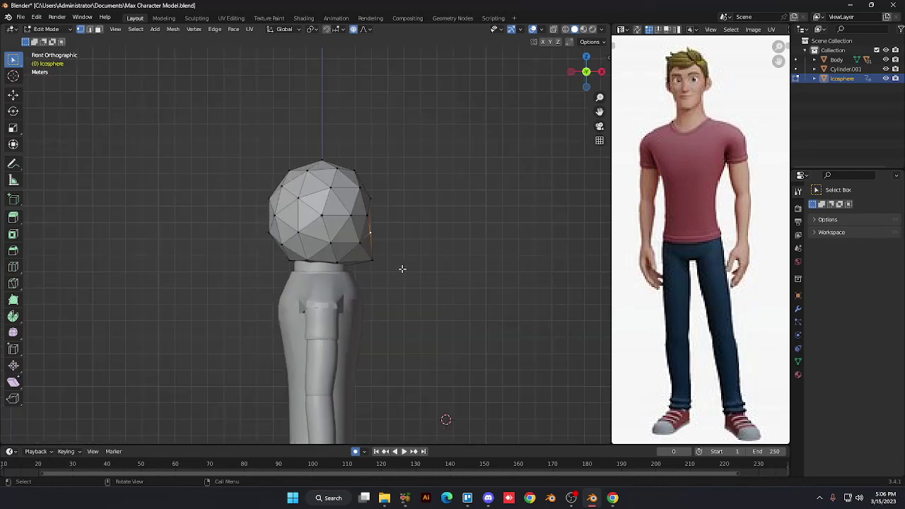
key("g")
key("x")
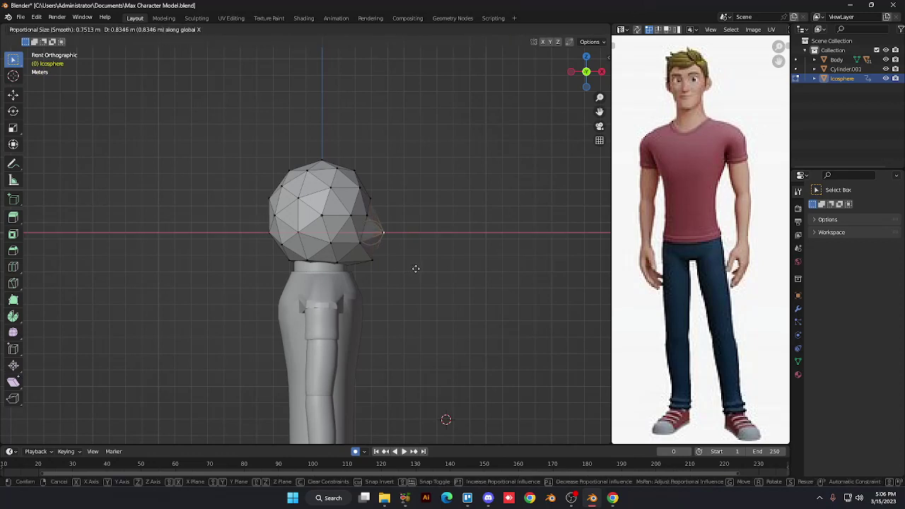
right_click(416, 268)
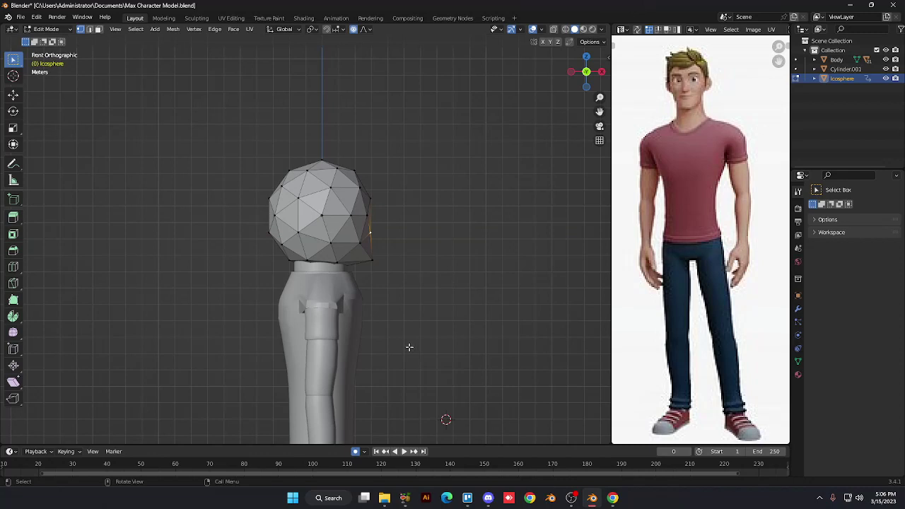
Leave Edit Mode and delete the icosphere head object
key("Tab")
left_click_drag(412, 279, 353, 207)
right_click(341, 202)
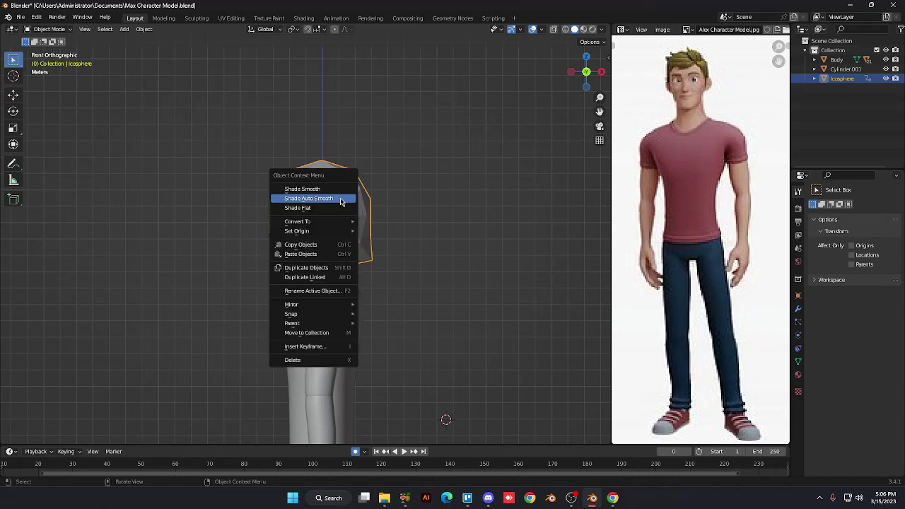
left_click(340, 360)
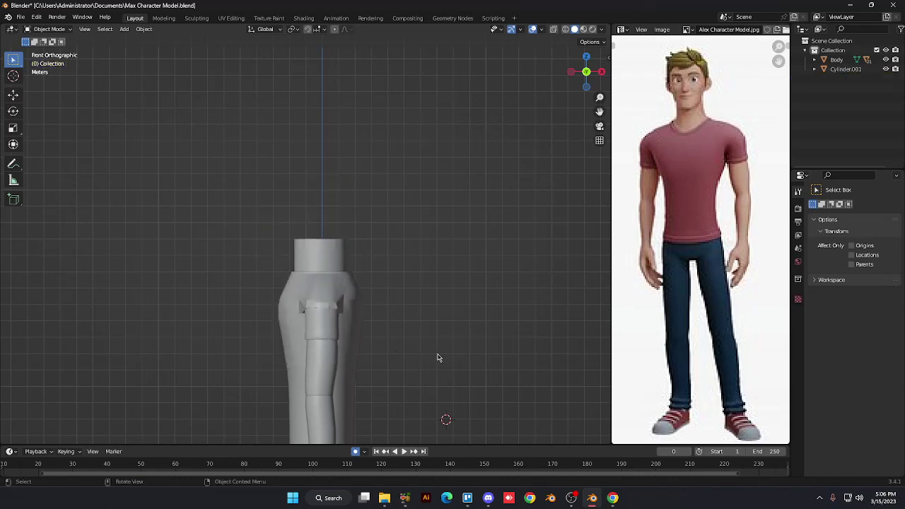
key("KP_6")
key("KP_6")
key("KP_6")
key("KP_6")
key("KP_6")
key("KP_6")
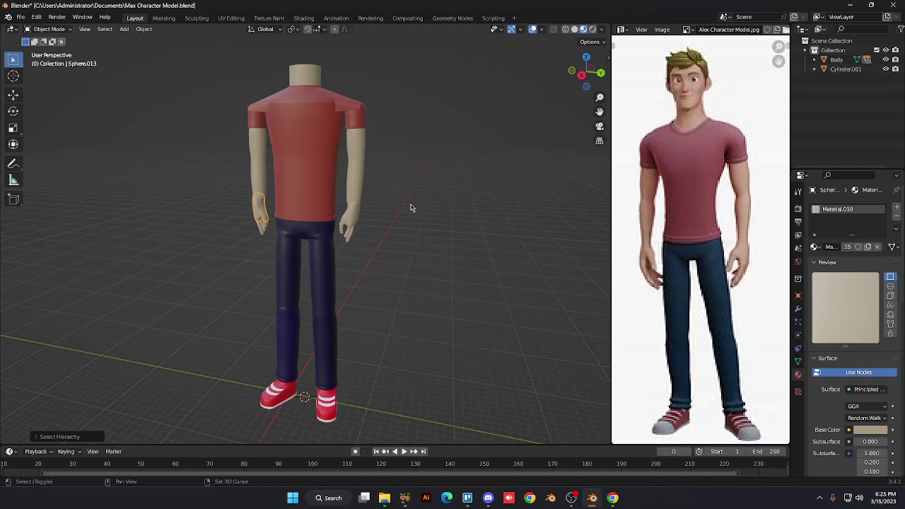
middle_click_drag(411, 209, 414, 228)
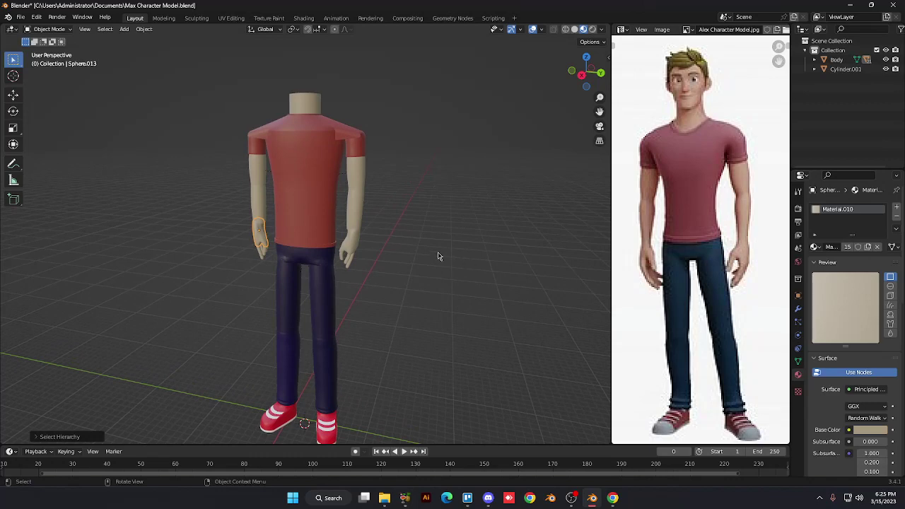
Try rotating the forearm and then the upper arm of the character's left arm individually, and deselect everything
left_click(387, 226)
left_click(362, 210)
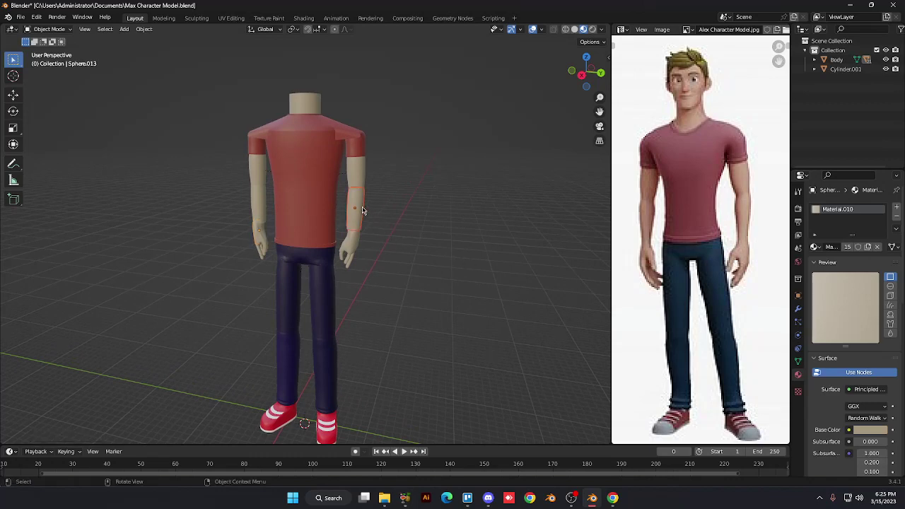
key("r")
key("Escape")
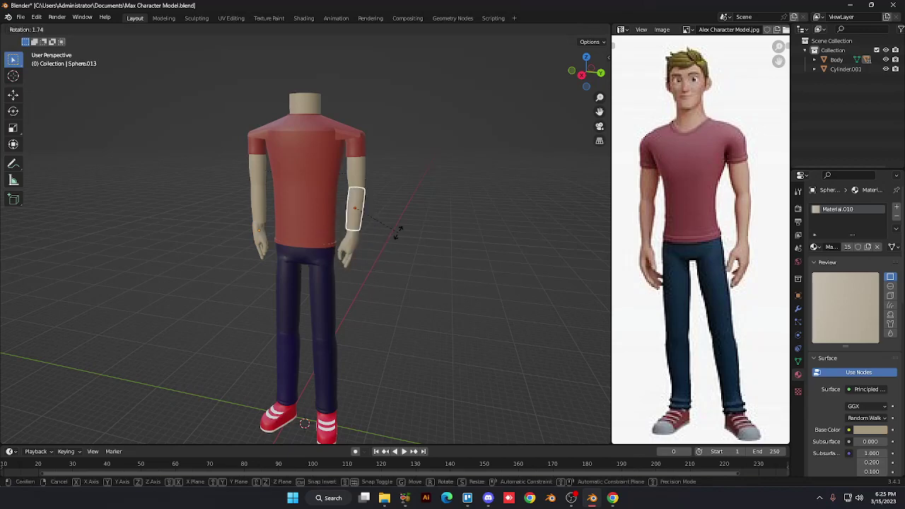
left_click(353, 173)
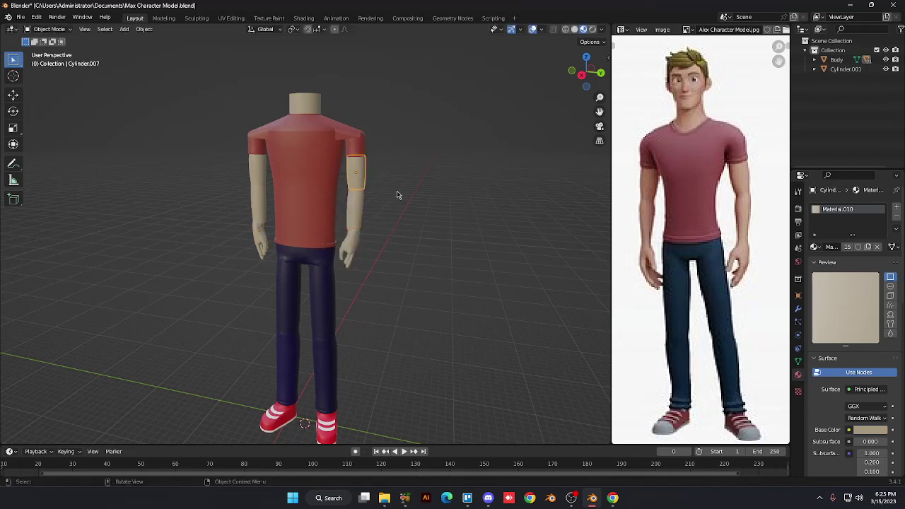
key("r")
key("Escape")
key("alt+a")
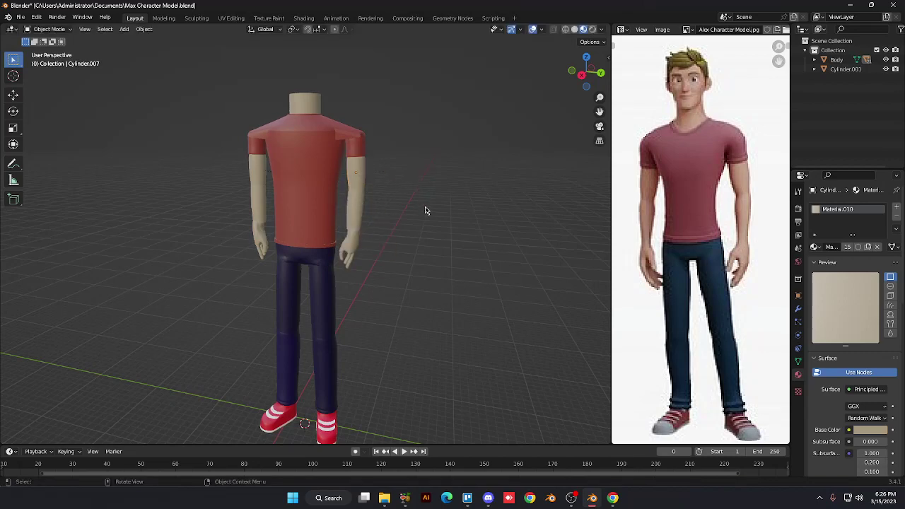